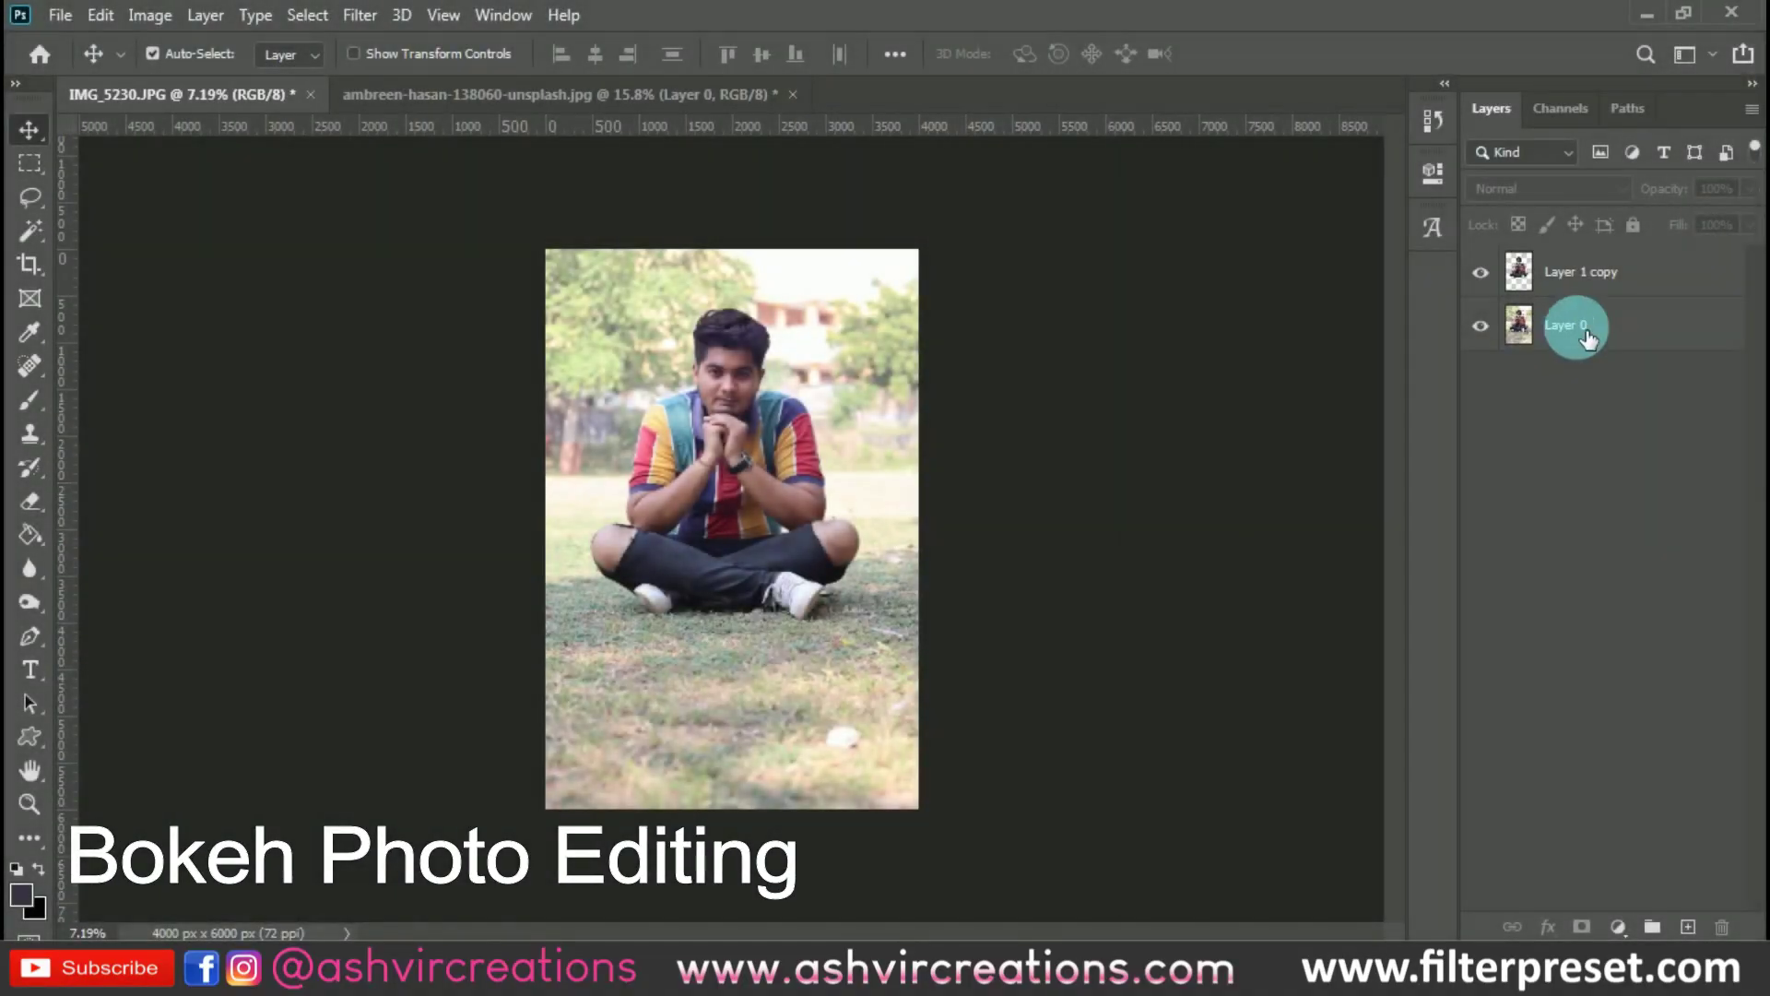
Select the seated man on Layer 0 with the Quick Selection tool, refining the edge around his sleeve
left_click(1587, 338)
scroll(792, 338, "up", 1)
scroll(792, 338, "up", 1)
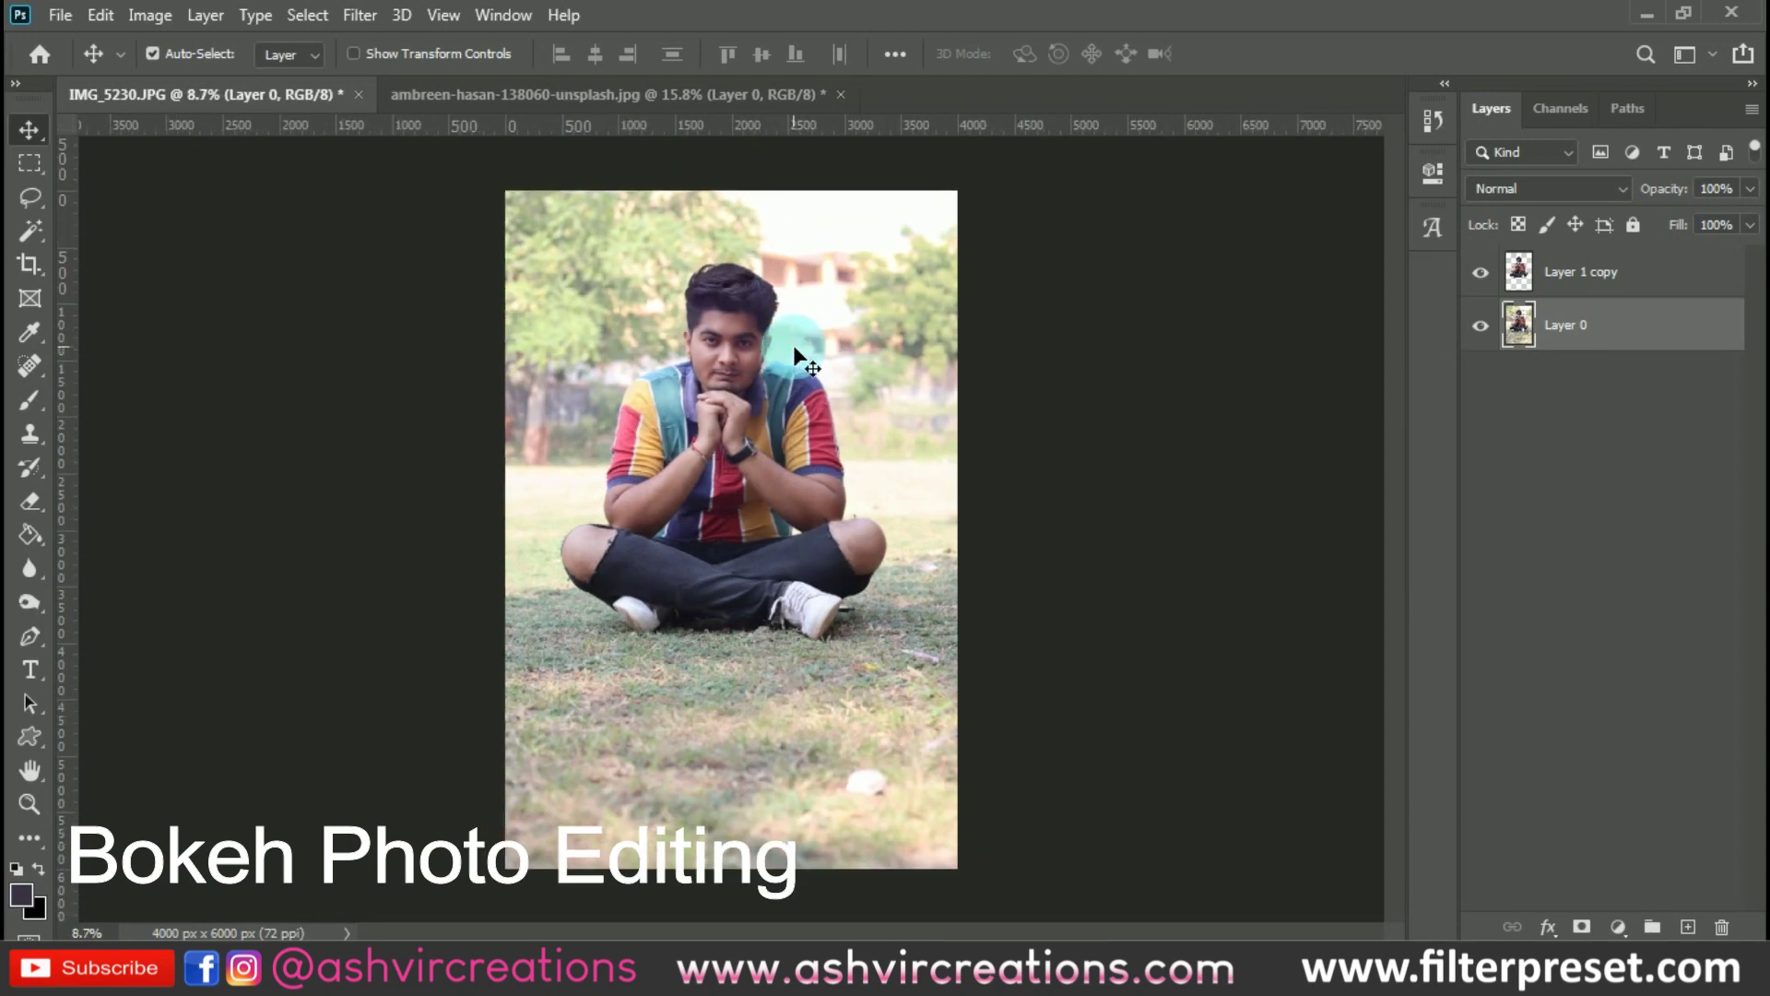
right_click(28, 228)
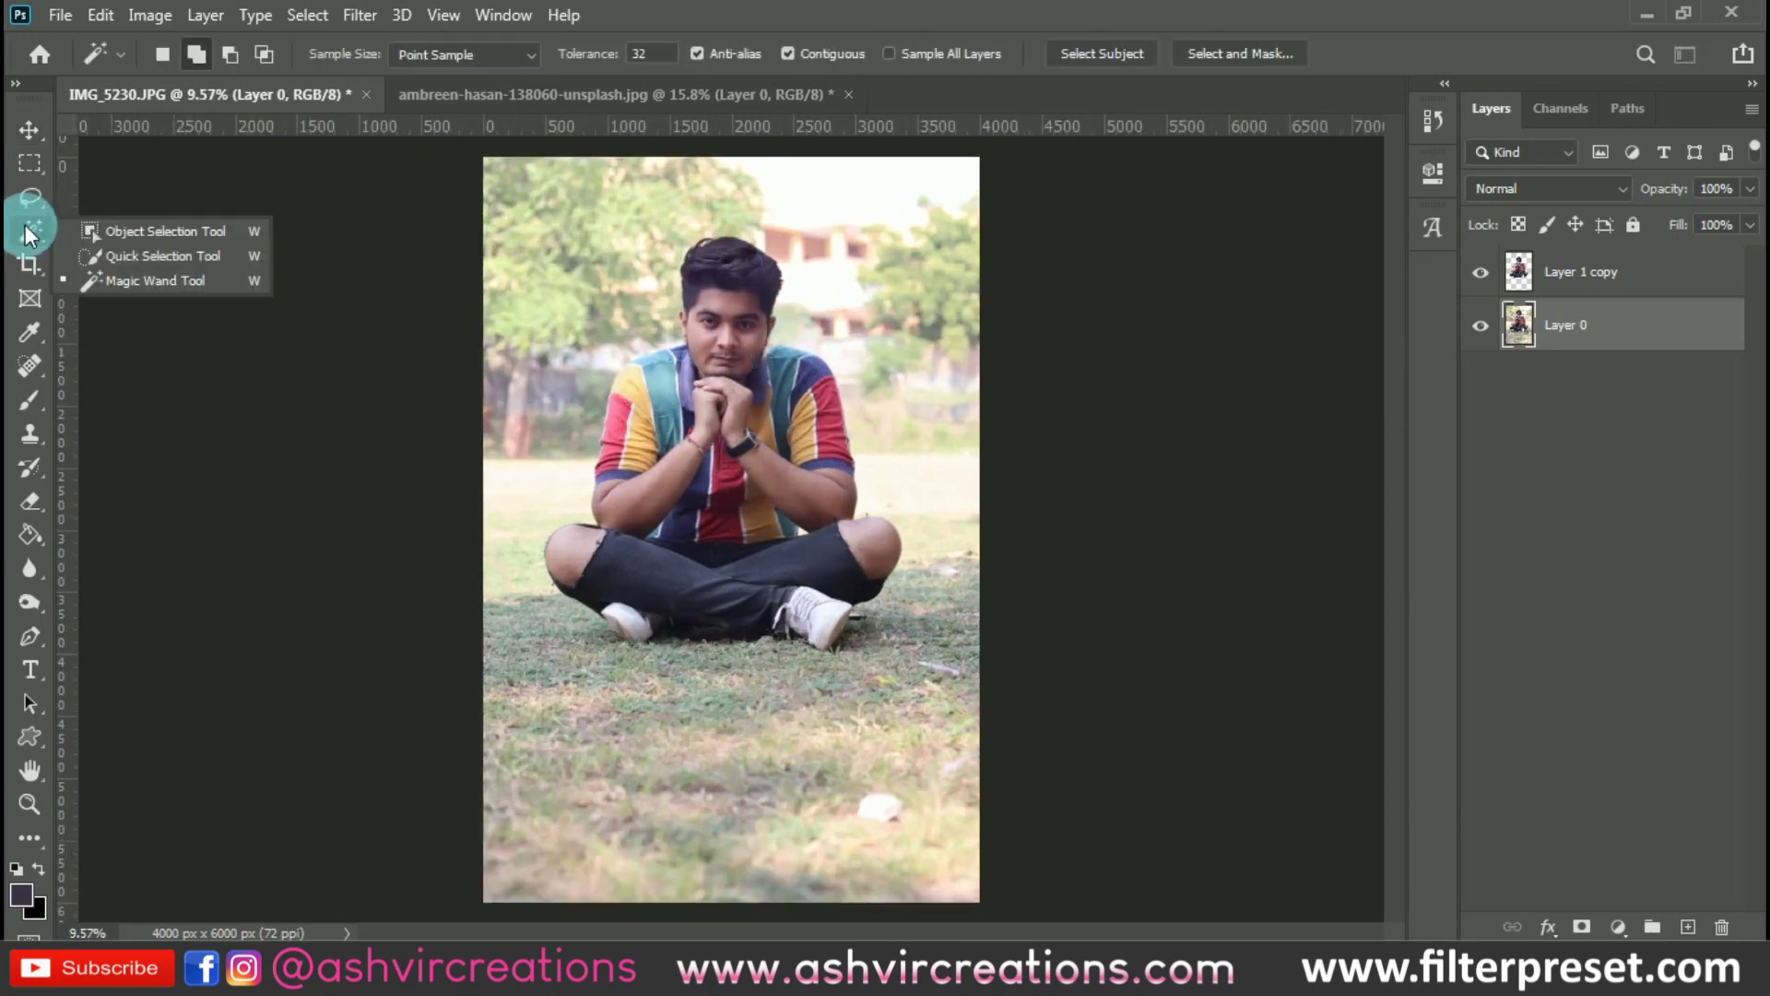
left_click(110, 249)
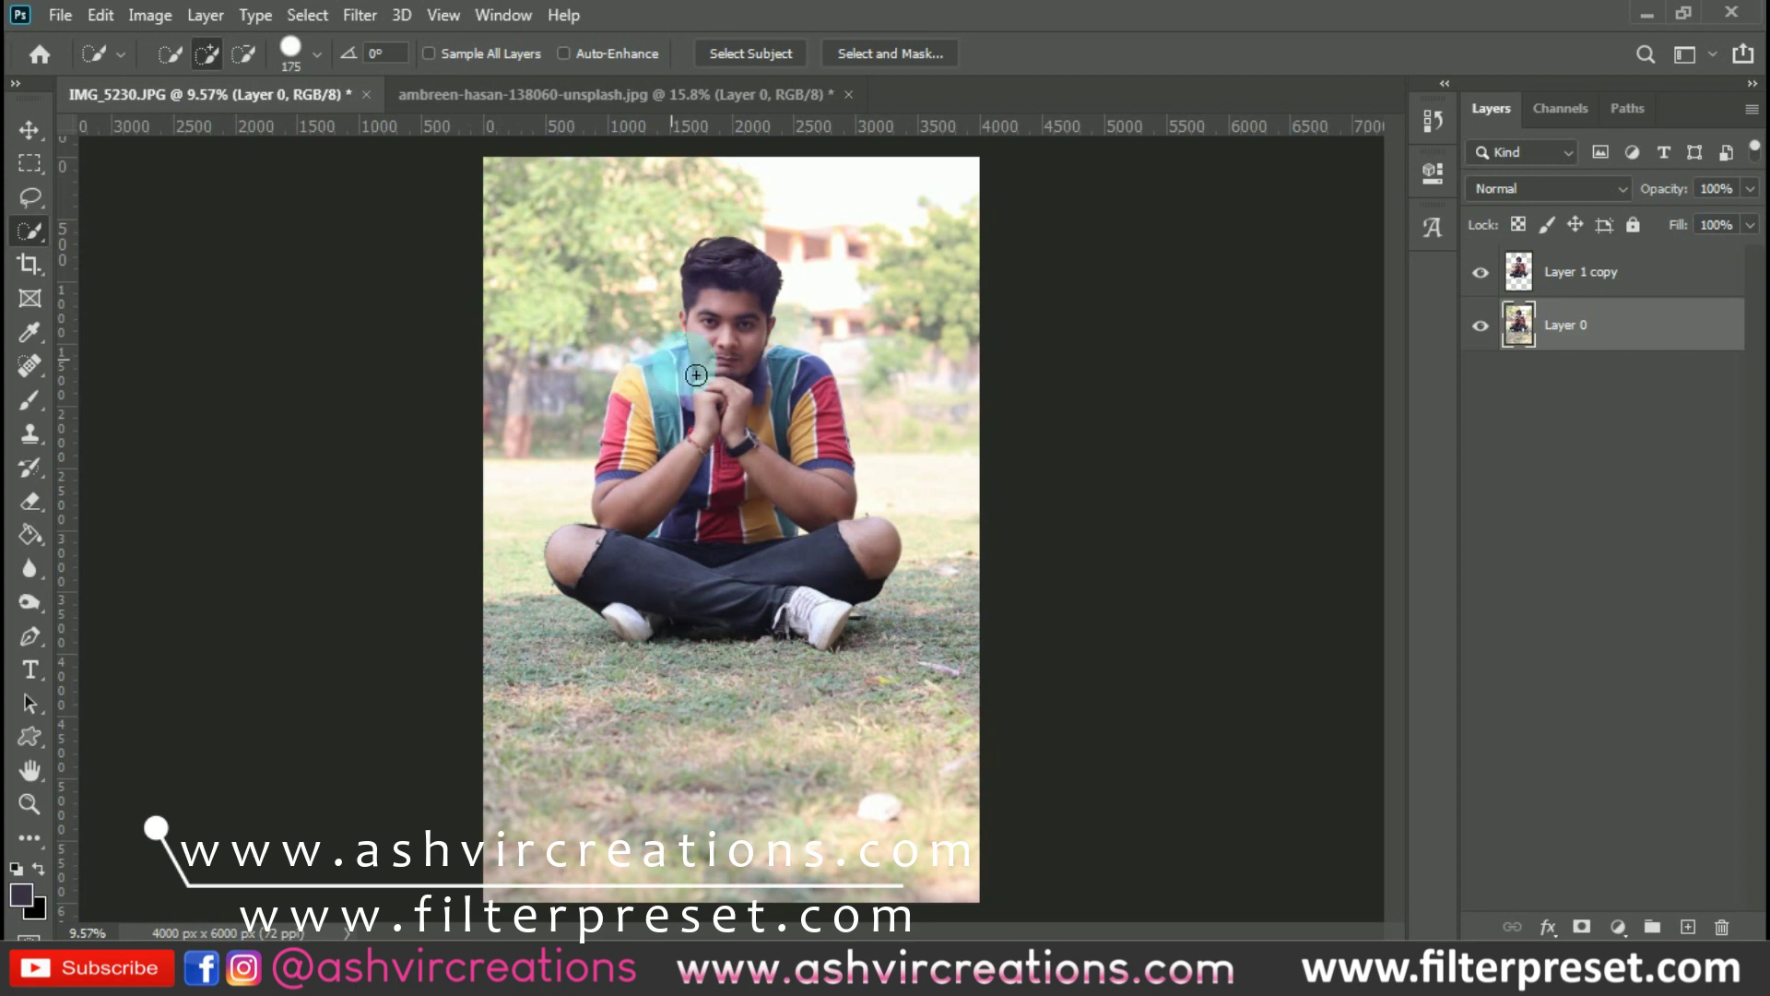
left_click_drag(665, 414, 616, 554)
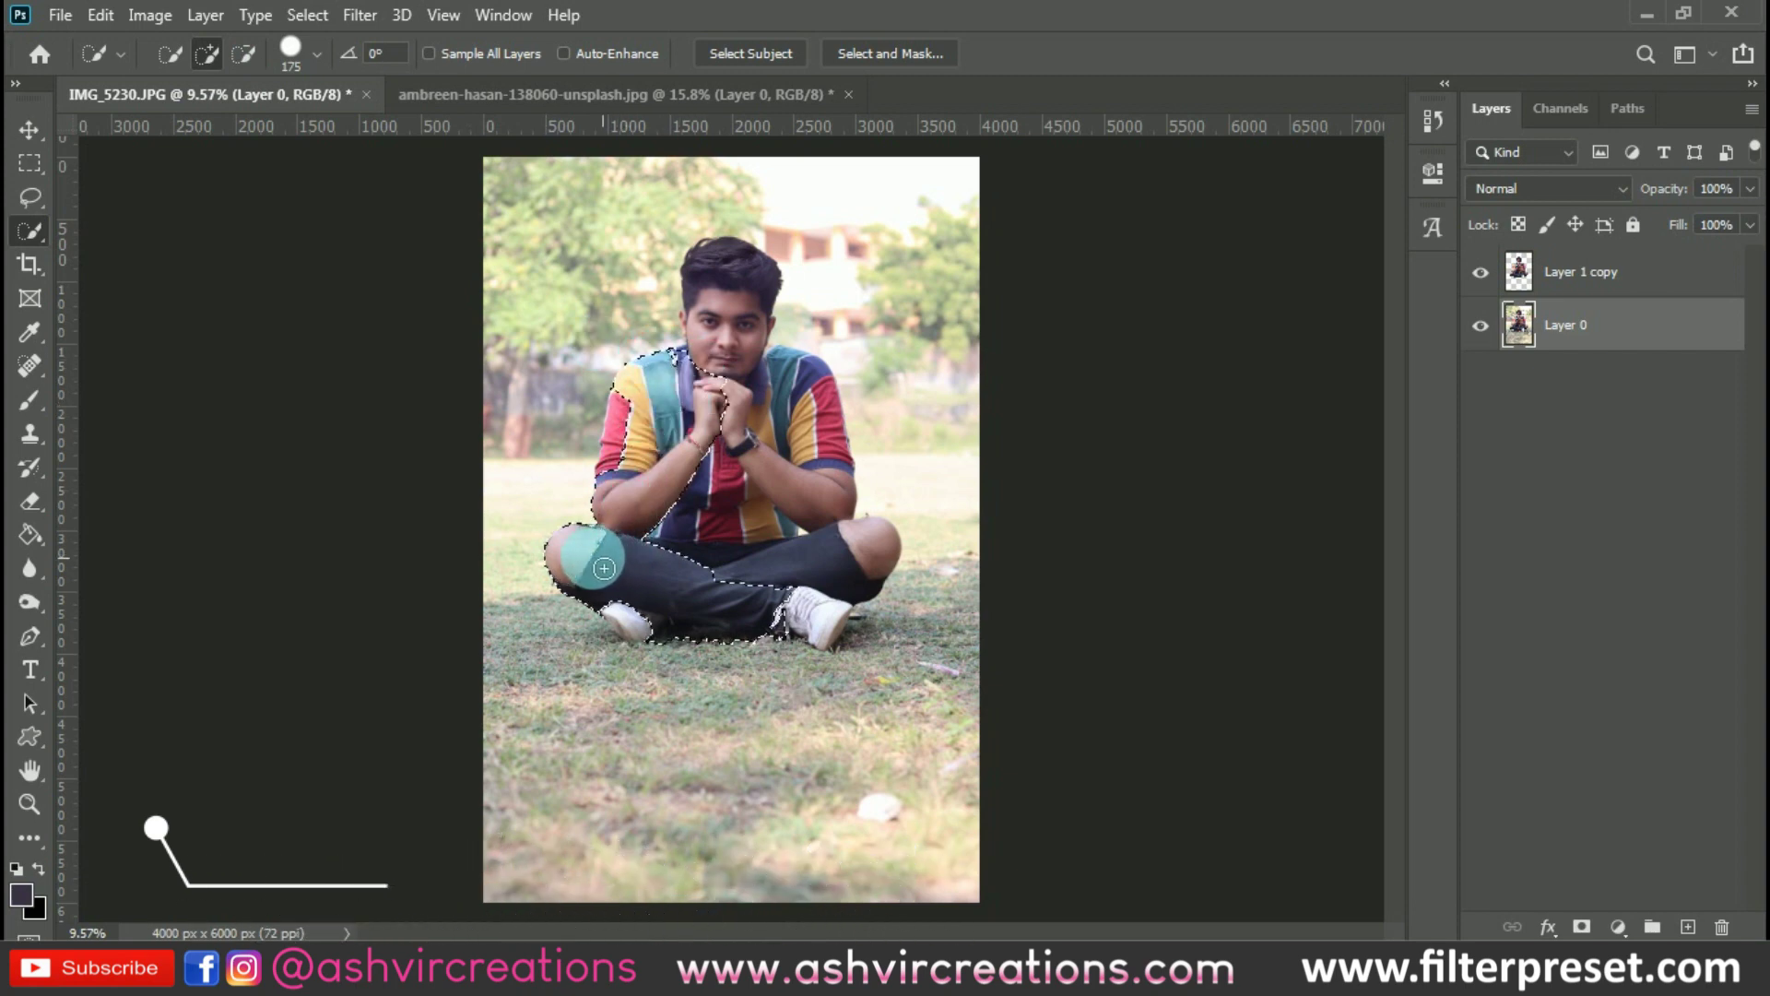
left_click(751, 584)
mouse_move(752, 584)
left_mouse_down()
mouse_move(867, 565)
mouse_move(817, 545)
mouse_move(794, 440)
mouse_move(729, 338)
left_mouse_up()
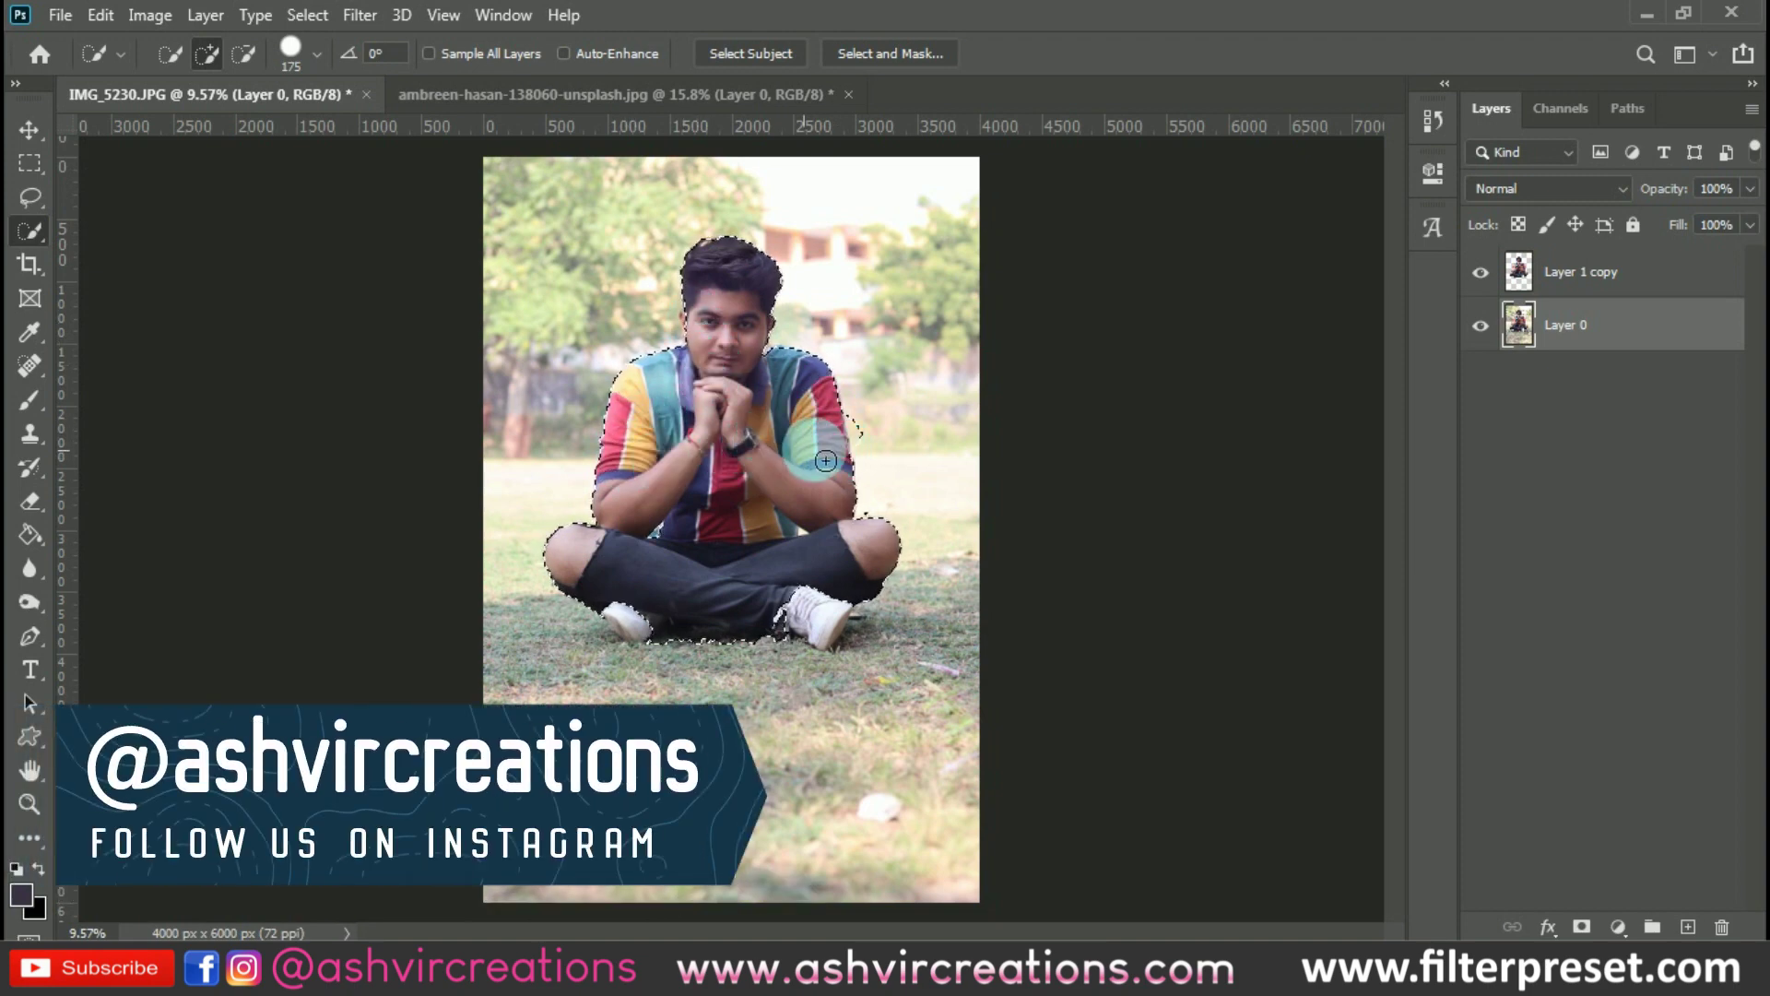
key("alt")
Copy the selected man to a new layer and check the cutout with Layer 0 hidden
right_click(758, 459)
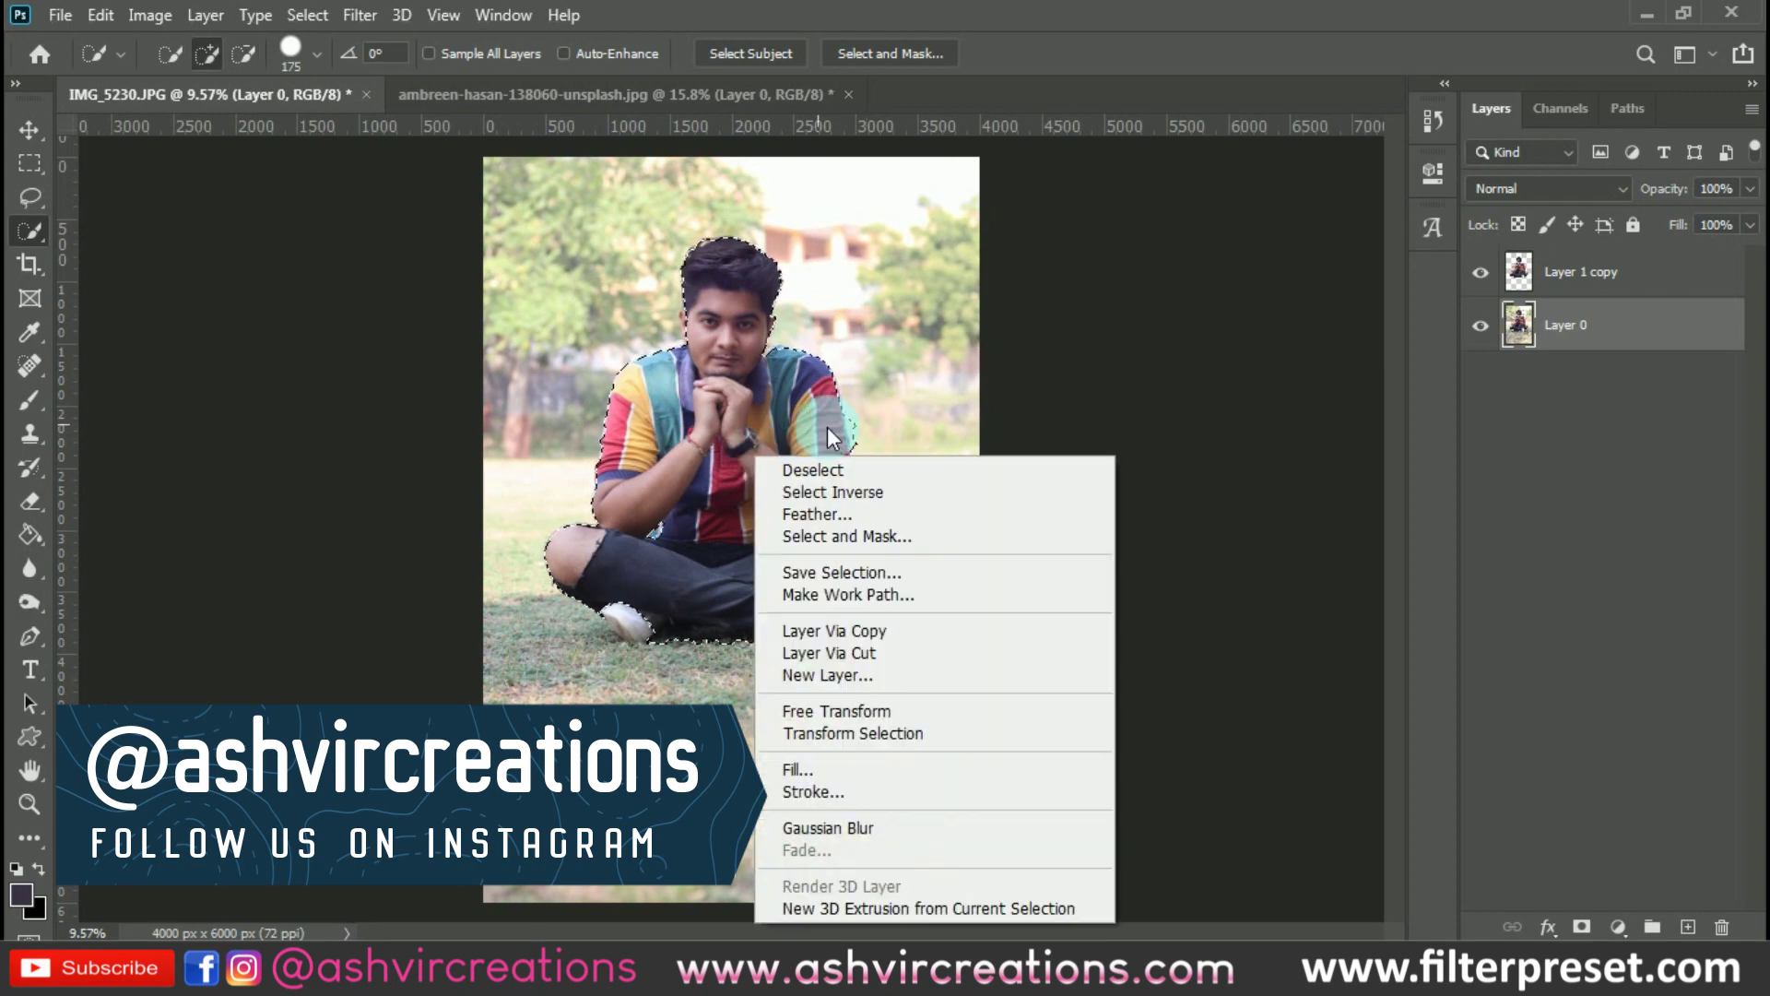
left_click(837, 632)
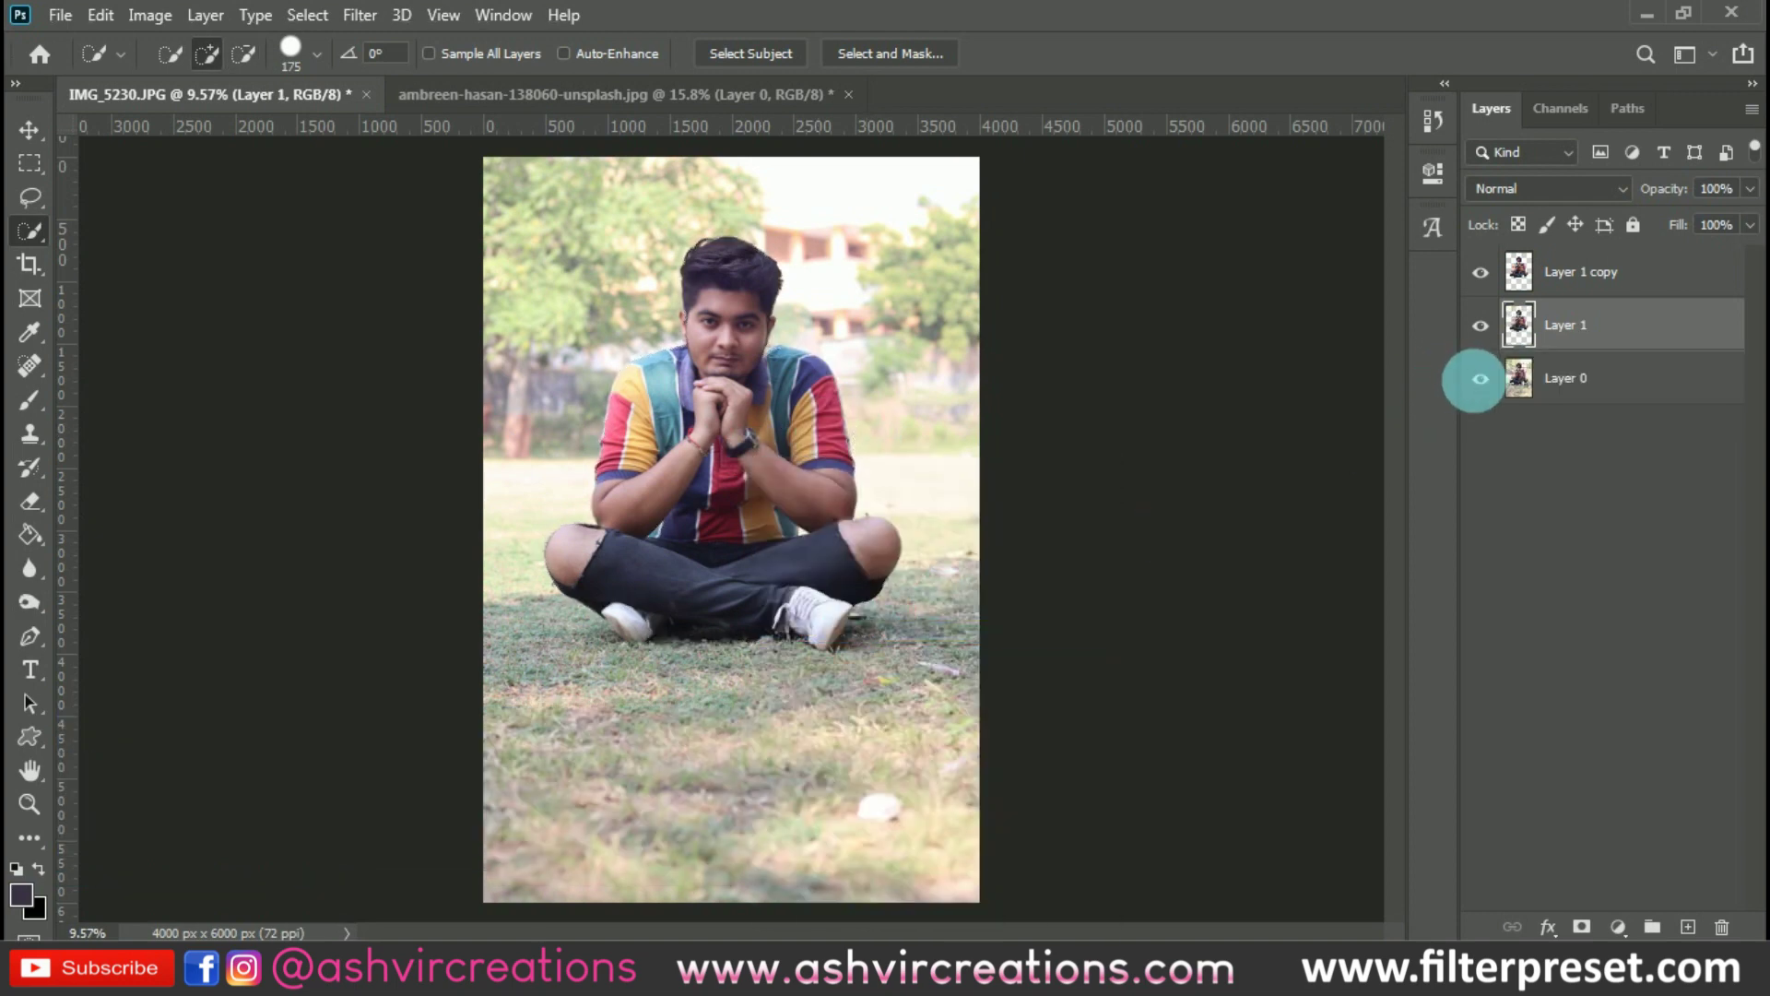
left_click(1475, 378)
key("v")
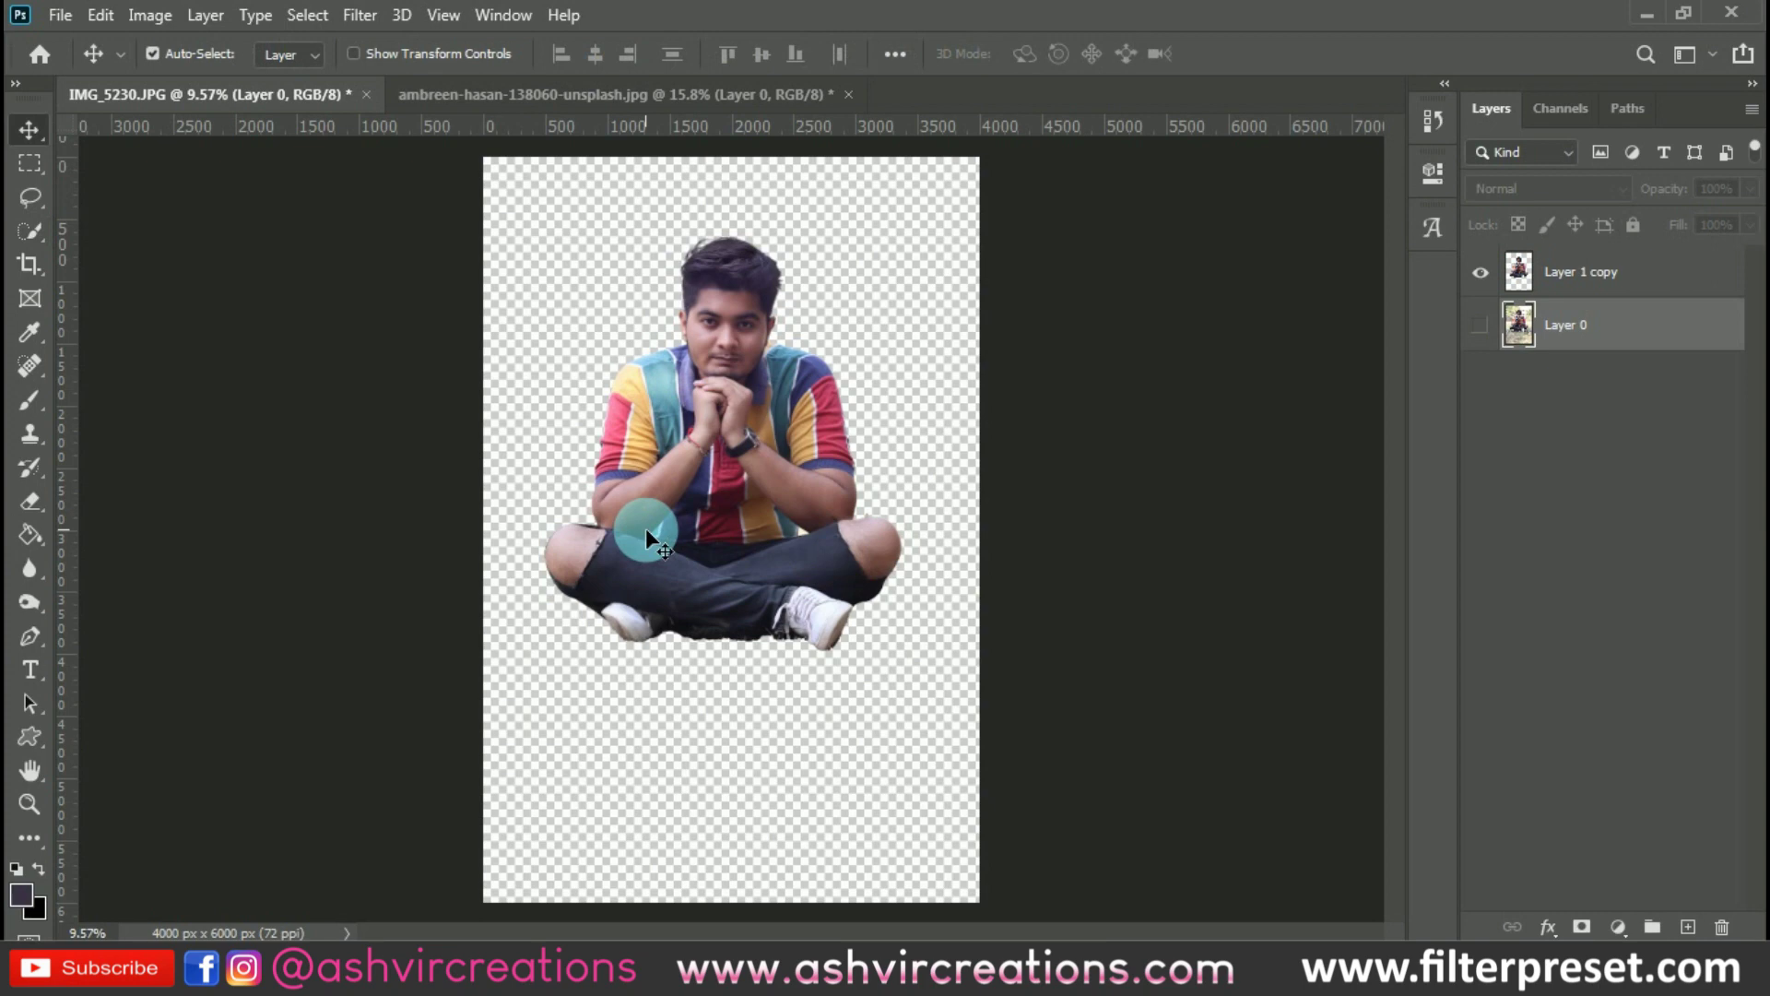
left_click(1486, 326)
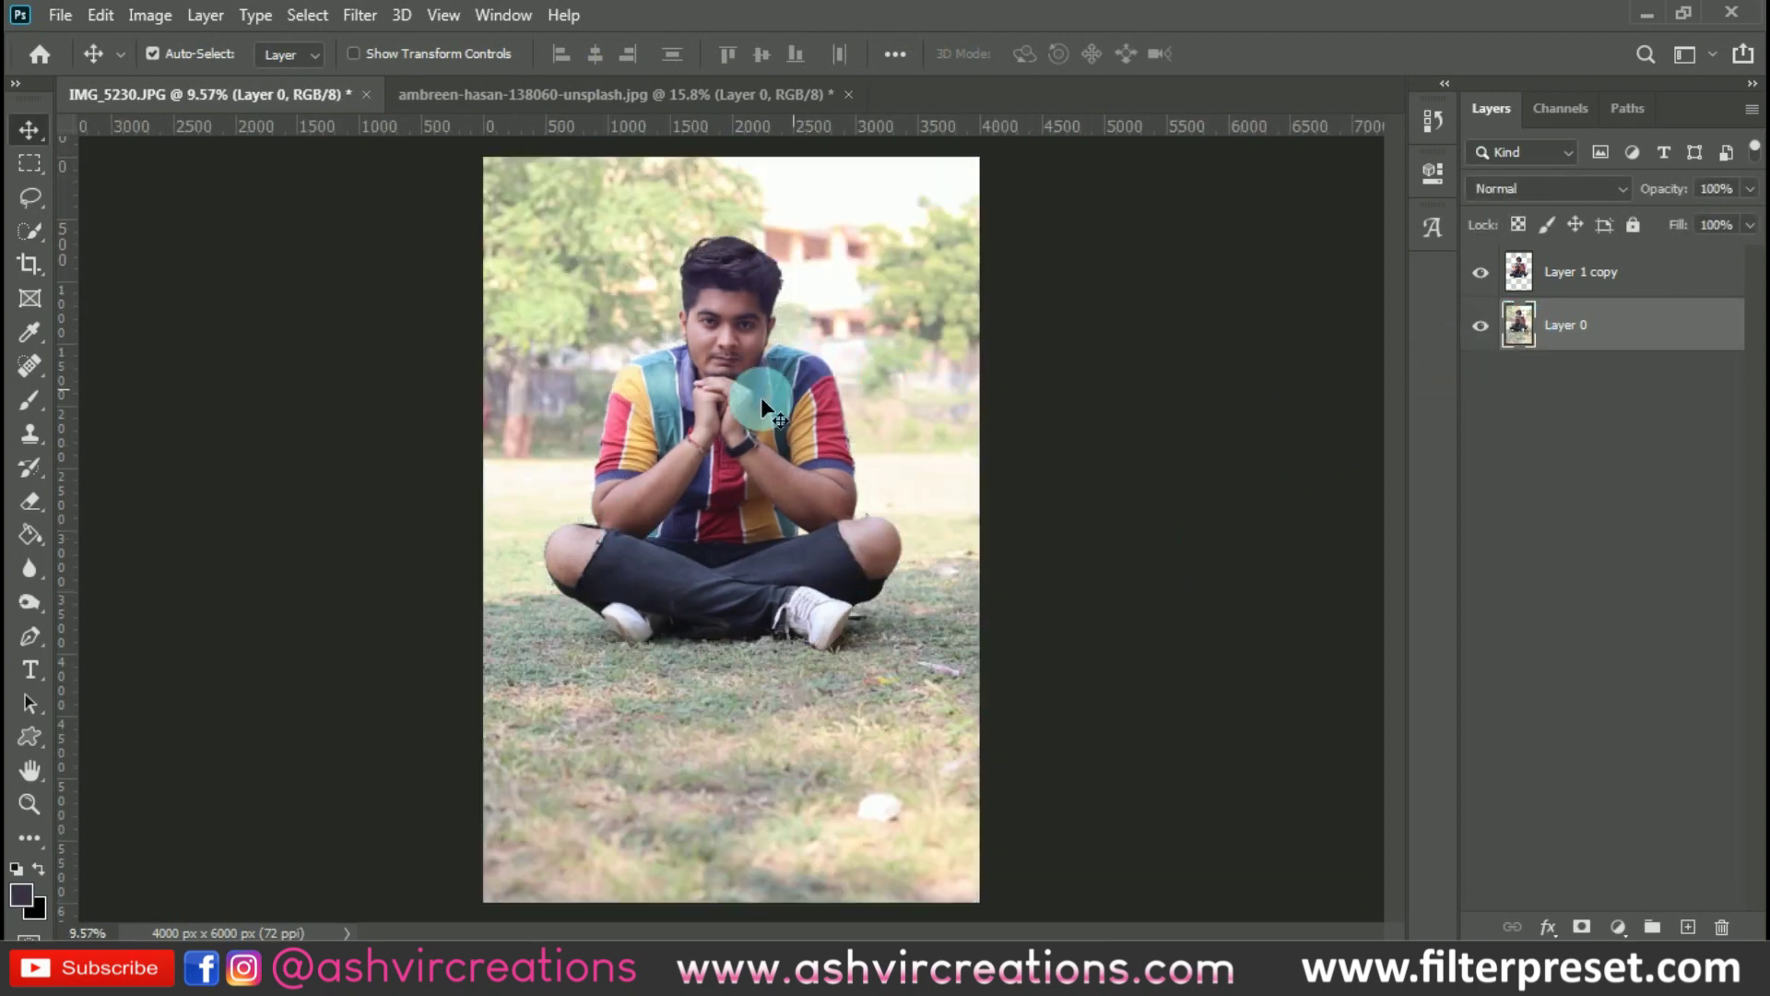
Crop outward at a 4:5 (8:10) ratio to extend the canvas around the photo to about 5566 x 6958 px
left_click(33, 264)
left_click_drag(689, 347, 720, 378)
scroll(720, 379, "down", 4)
left_click_drag(577, 328, 536, 286)
left_click_drag(952, 794, 956, 818)
key("Return")
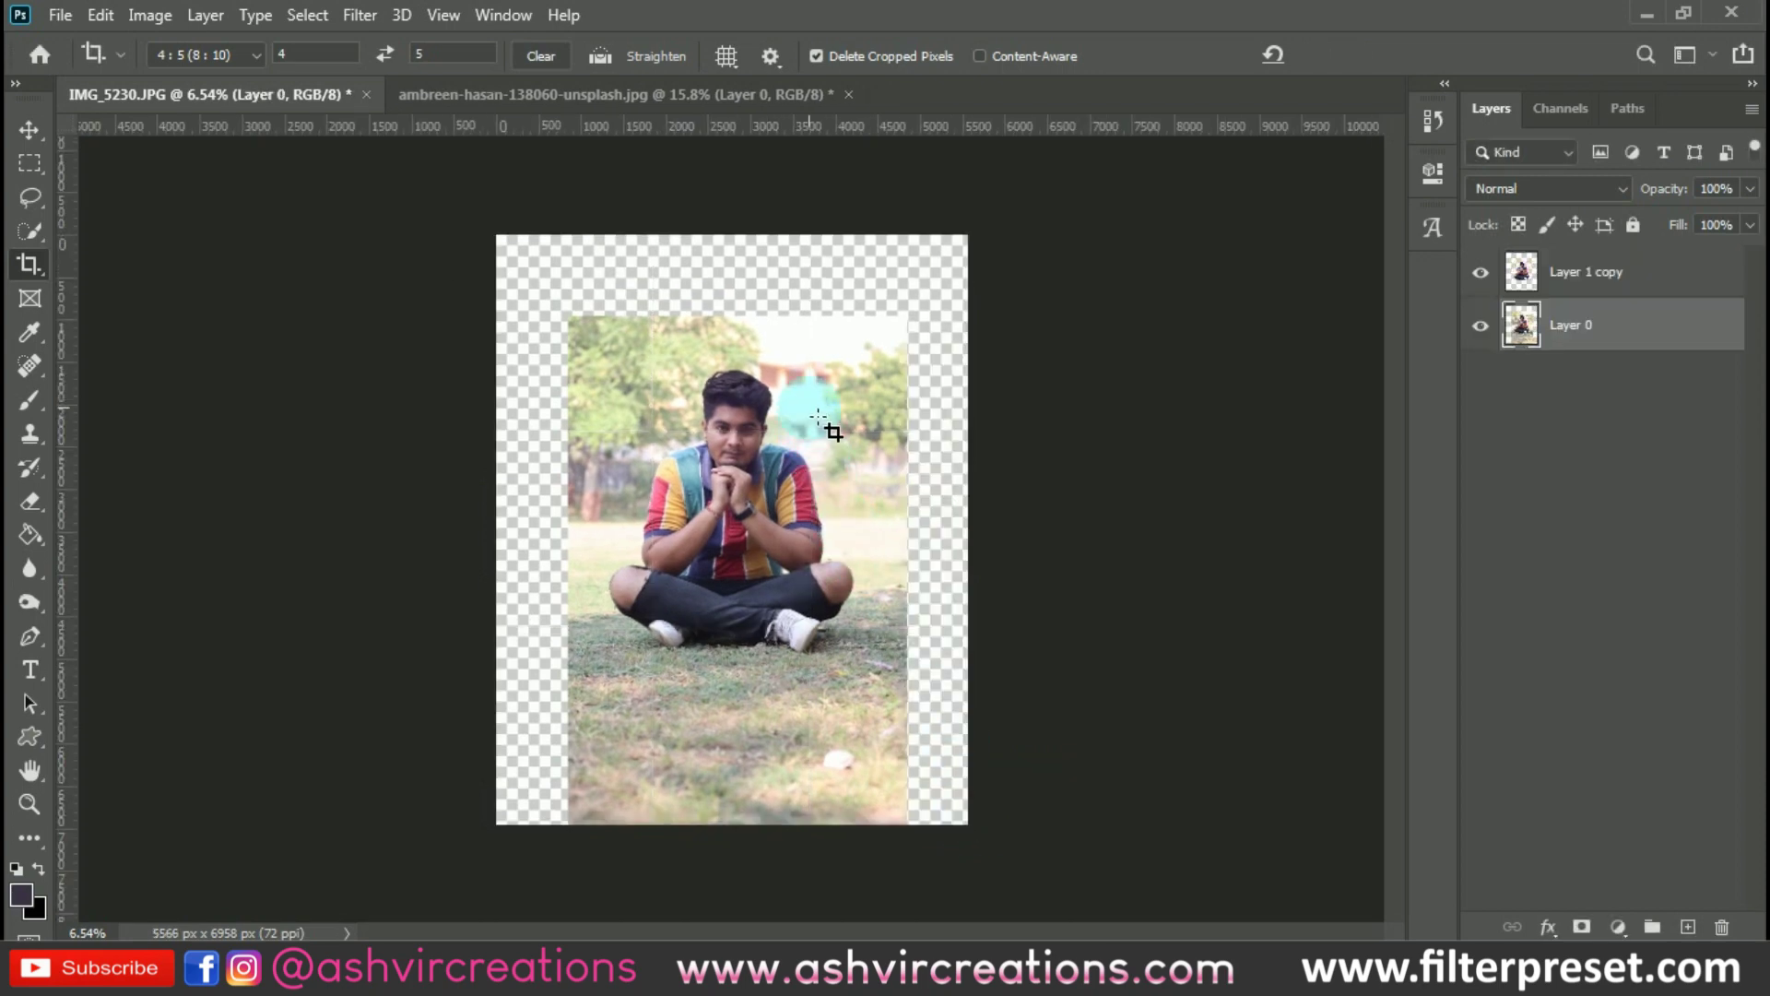
key("v")
scroll(810, 405, "down", 1)
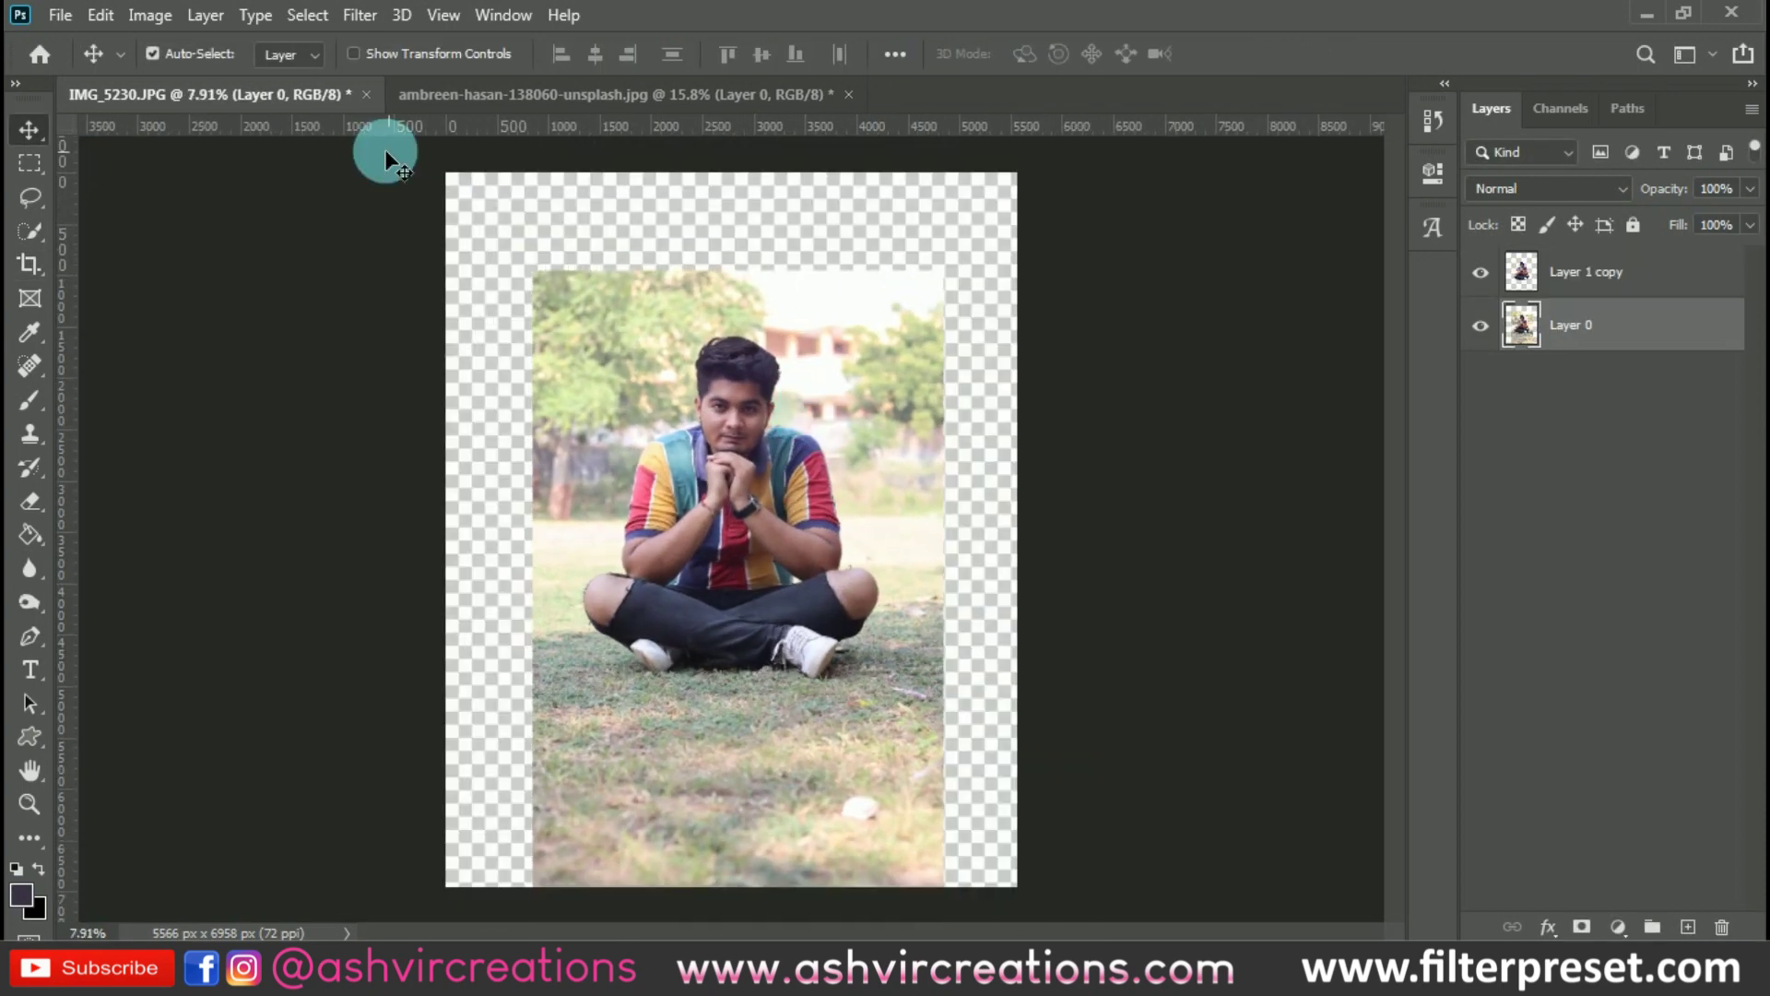
Close the other open photo and open fdg.jpg from the bokkk folder on the Desktop
left_click(848, 94)
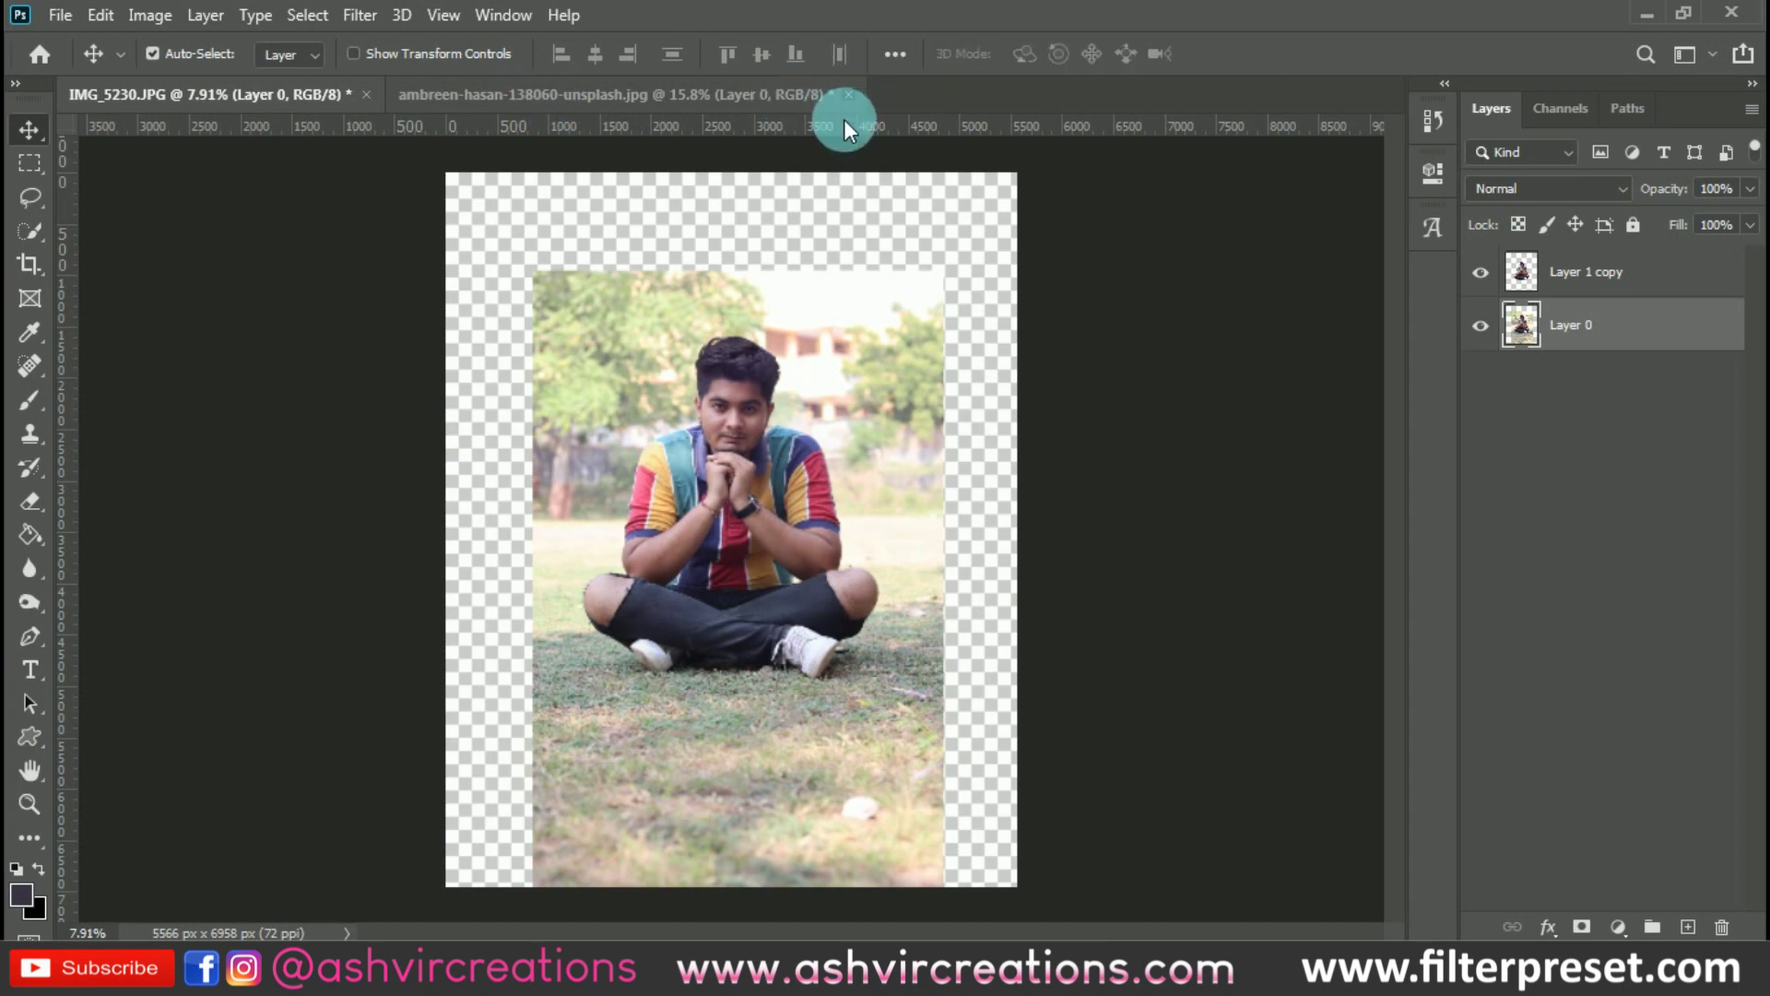
left_click(891, 394)
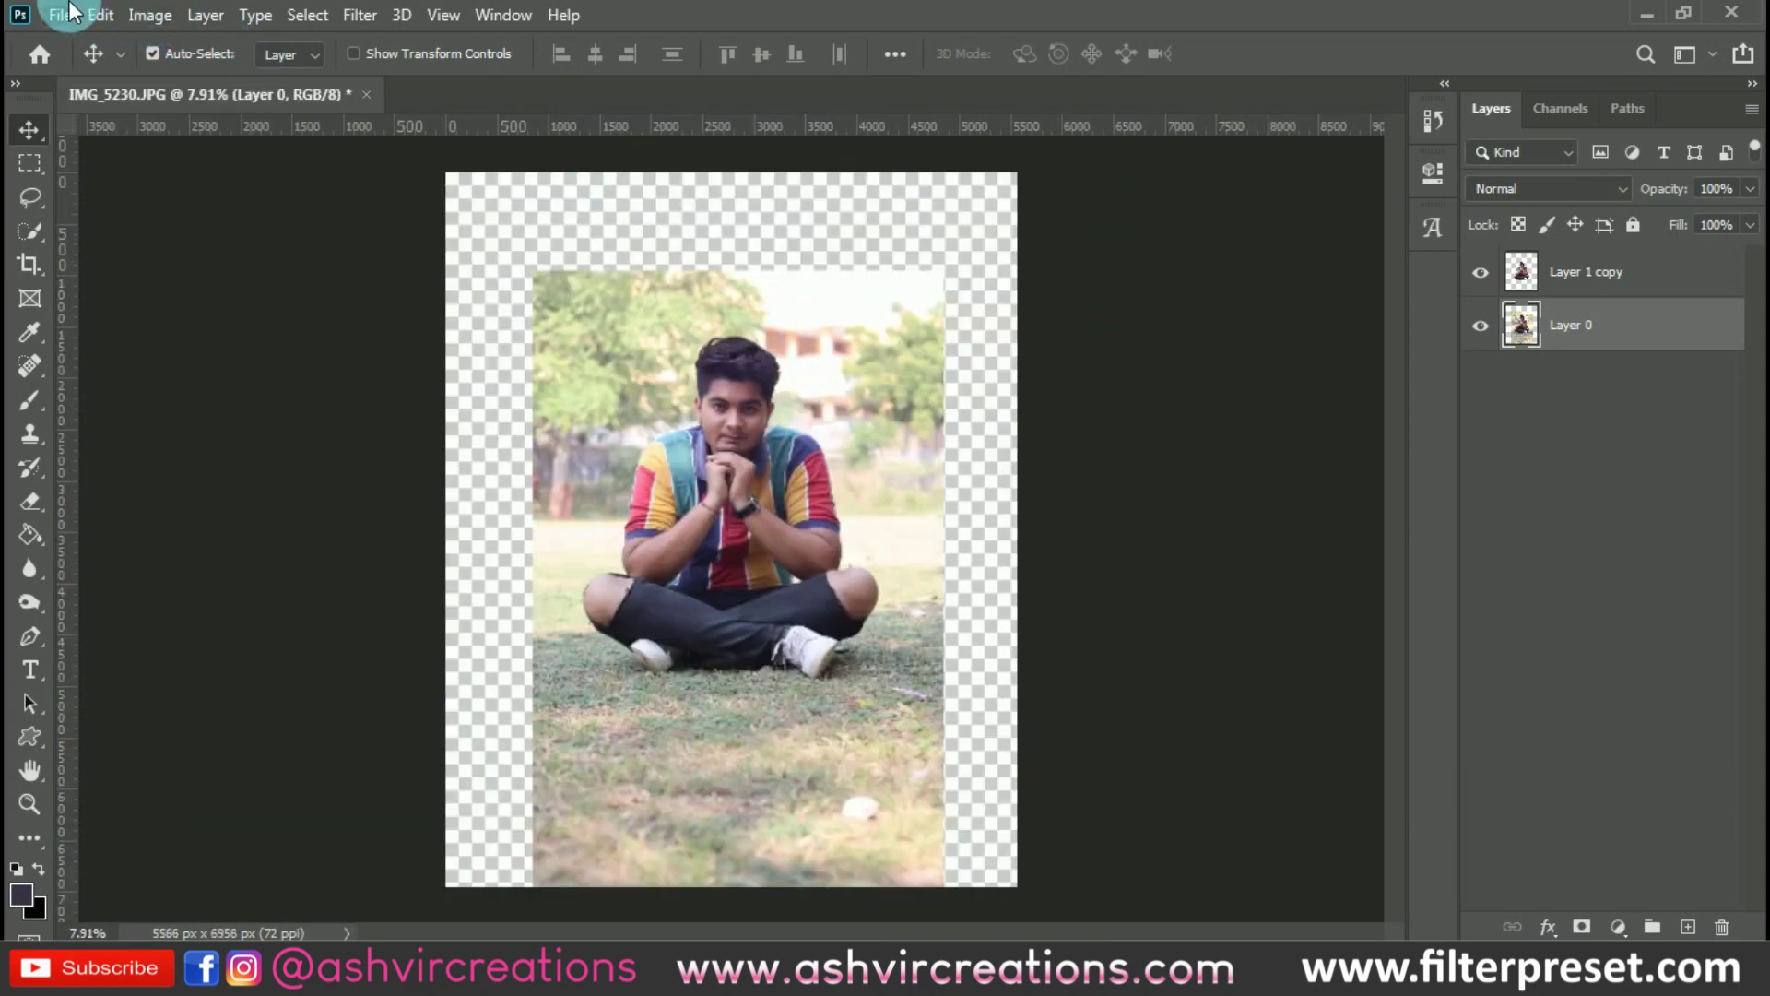
left_click(71, 11)
left_click(80, 64)
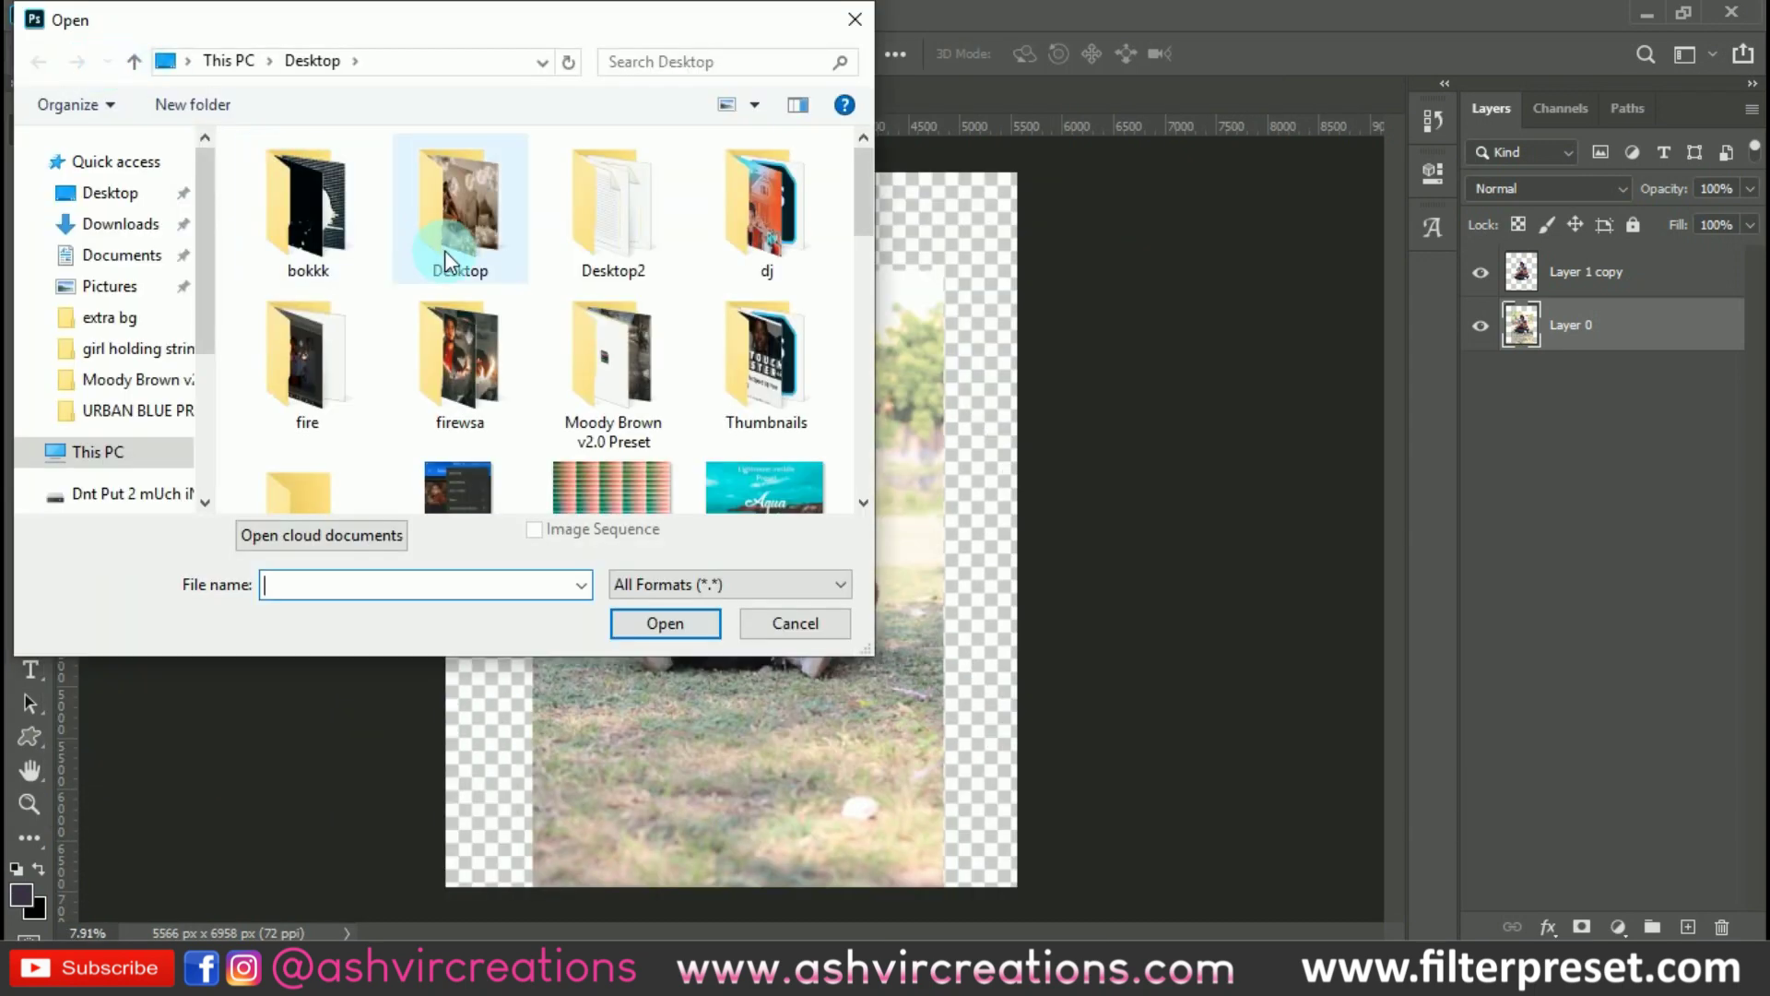
double_click(339, 220)
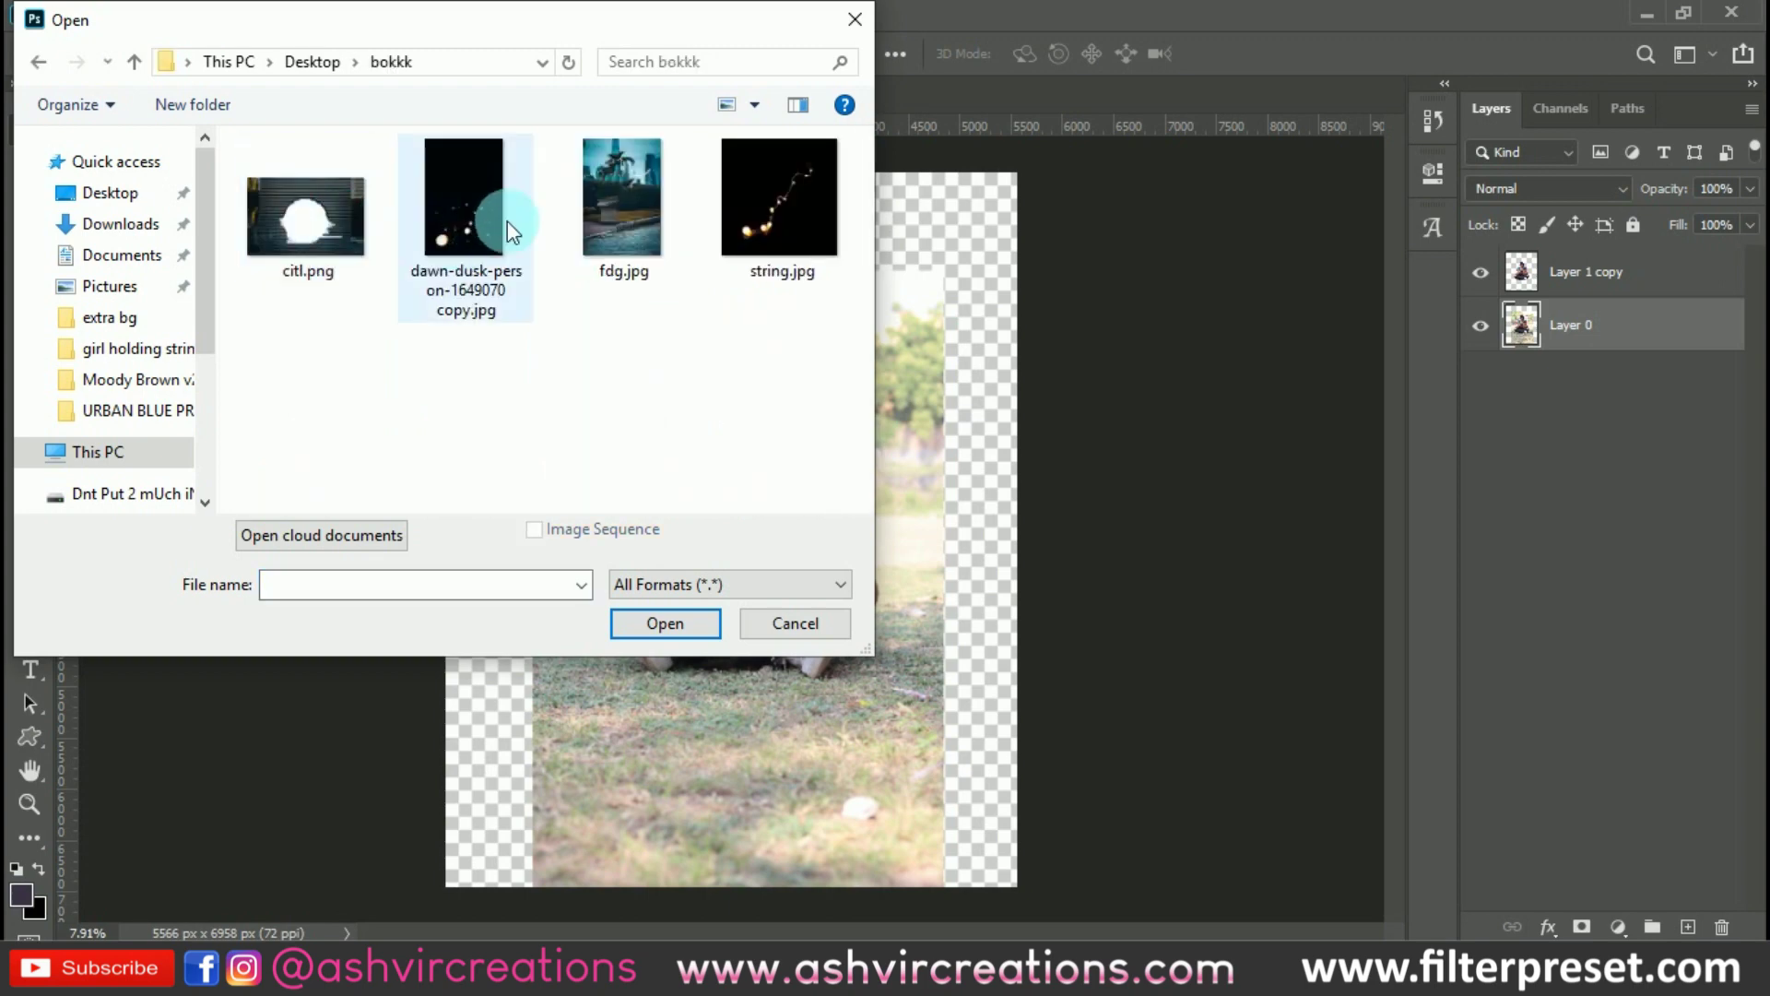
left_click(683, 214)
double_click(617, 199)
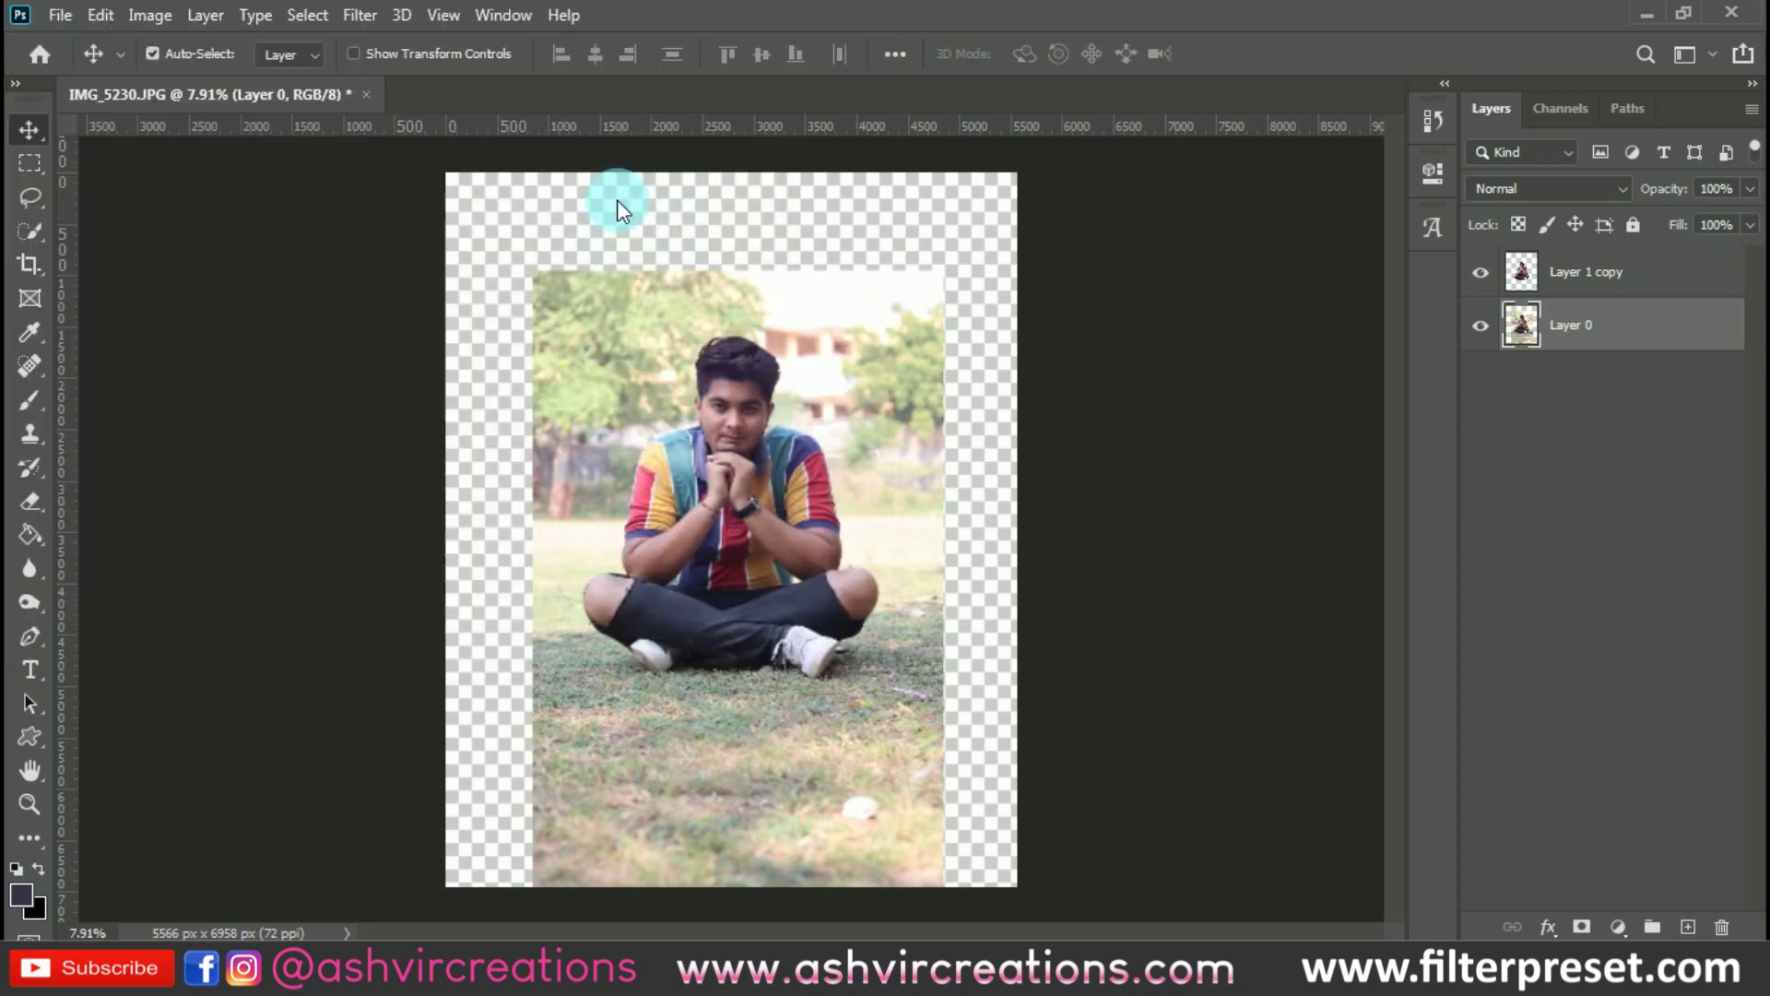
Bring the fdg.jpg night scene into the portrait behind the cutout man and scale it to about 122.6% to match the photo's width
left_click_drag(708, 323, 816, 364)
scroll(816, 364, "up", 2)
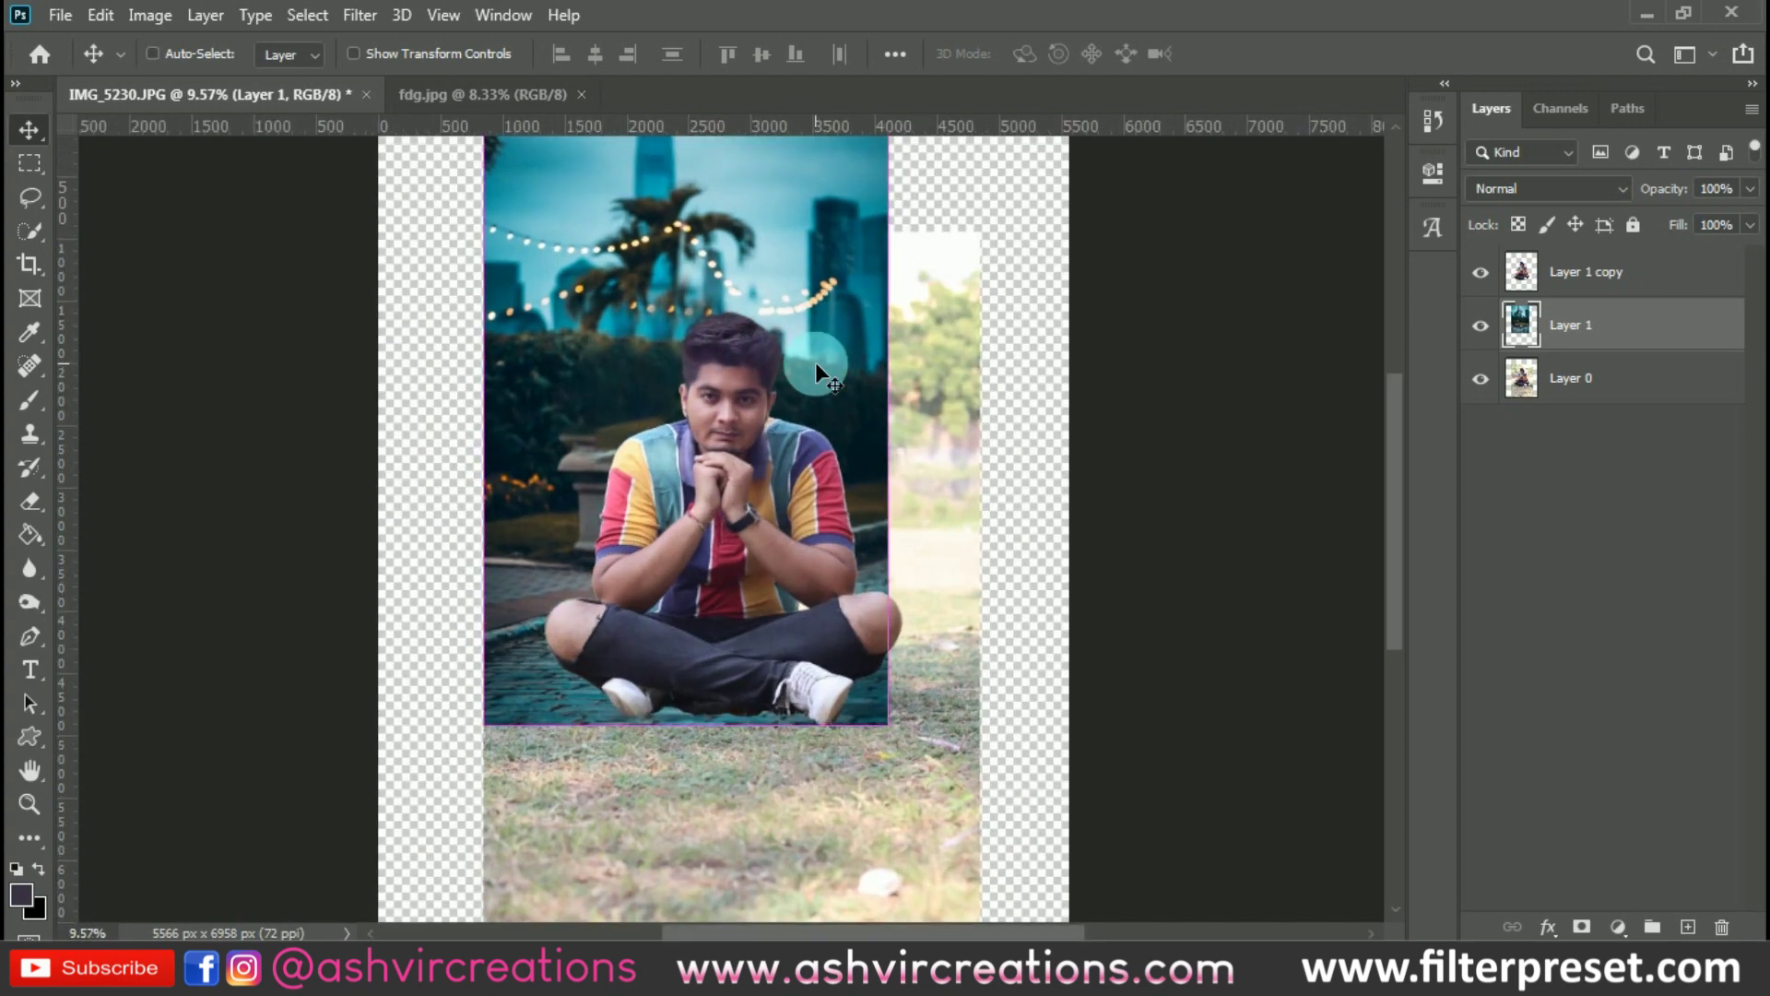
key("ctrl+t")
left_click_drag(897, 742, 963, 839)
left_click_drag(867, 530, 860, 470)
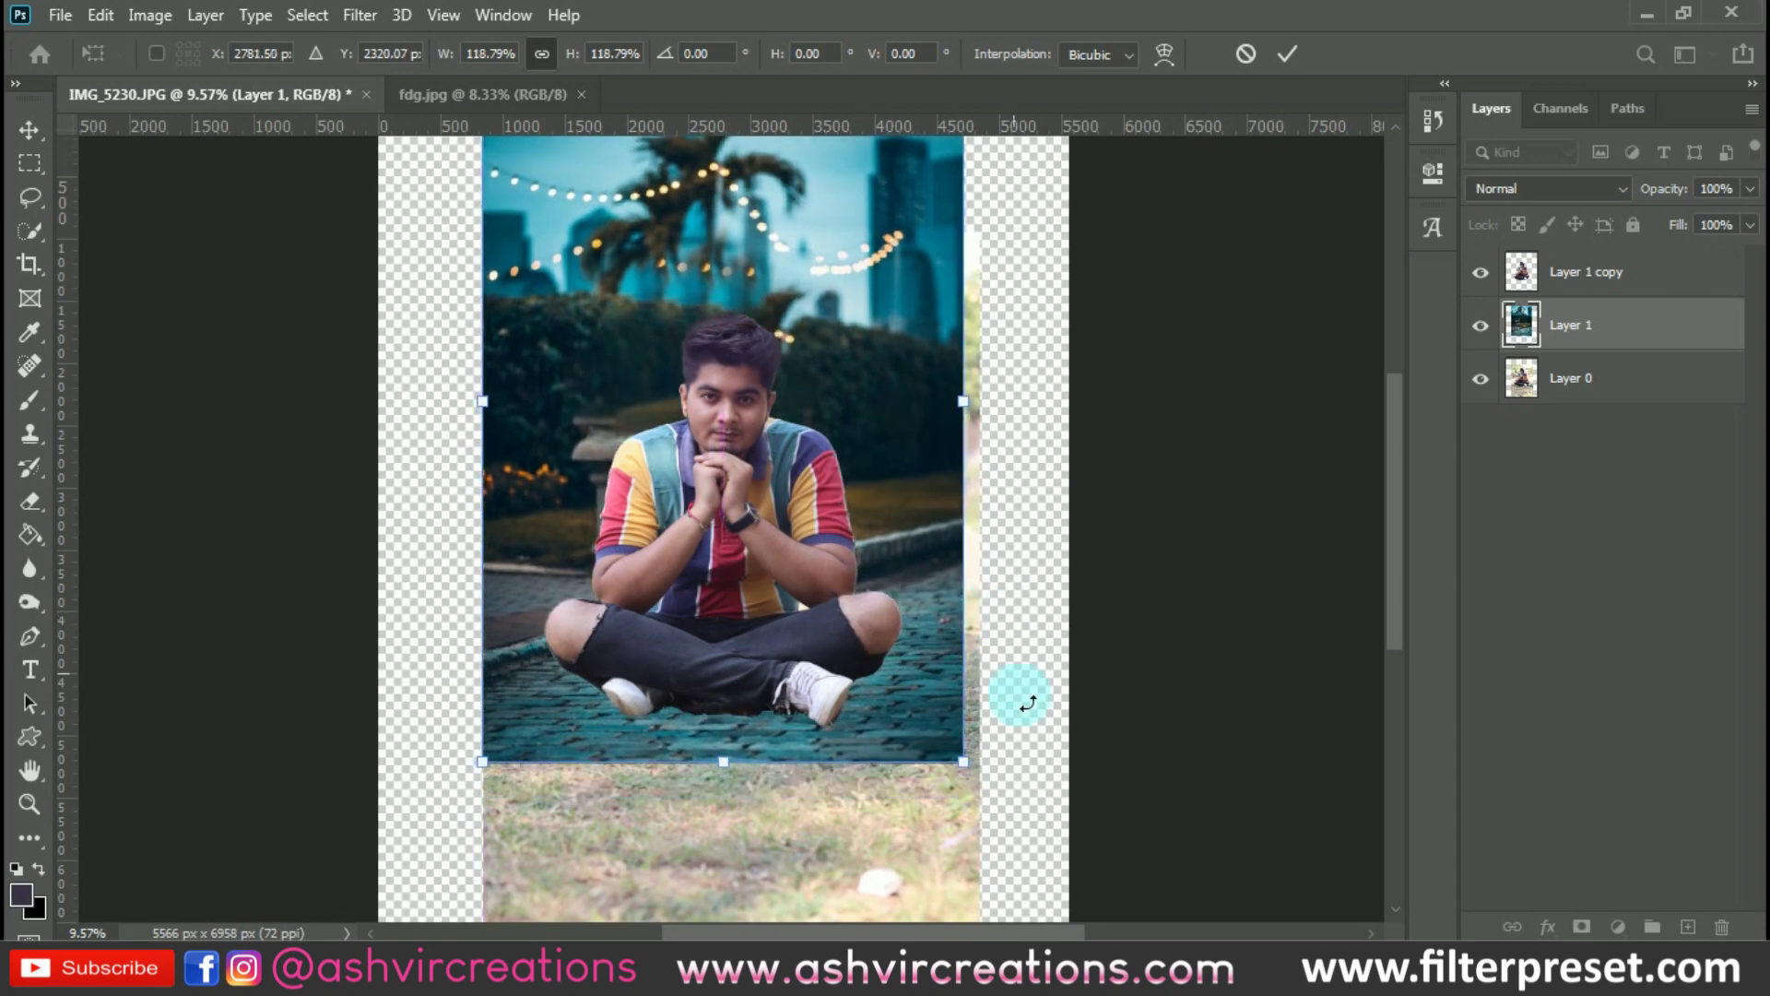
left_click_drag(982, 768, 978, 785)
left_click_drag(893, 606, 892, 595)
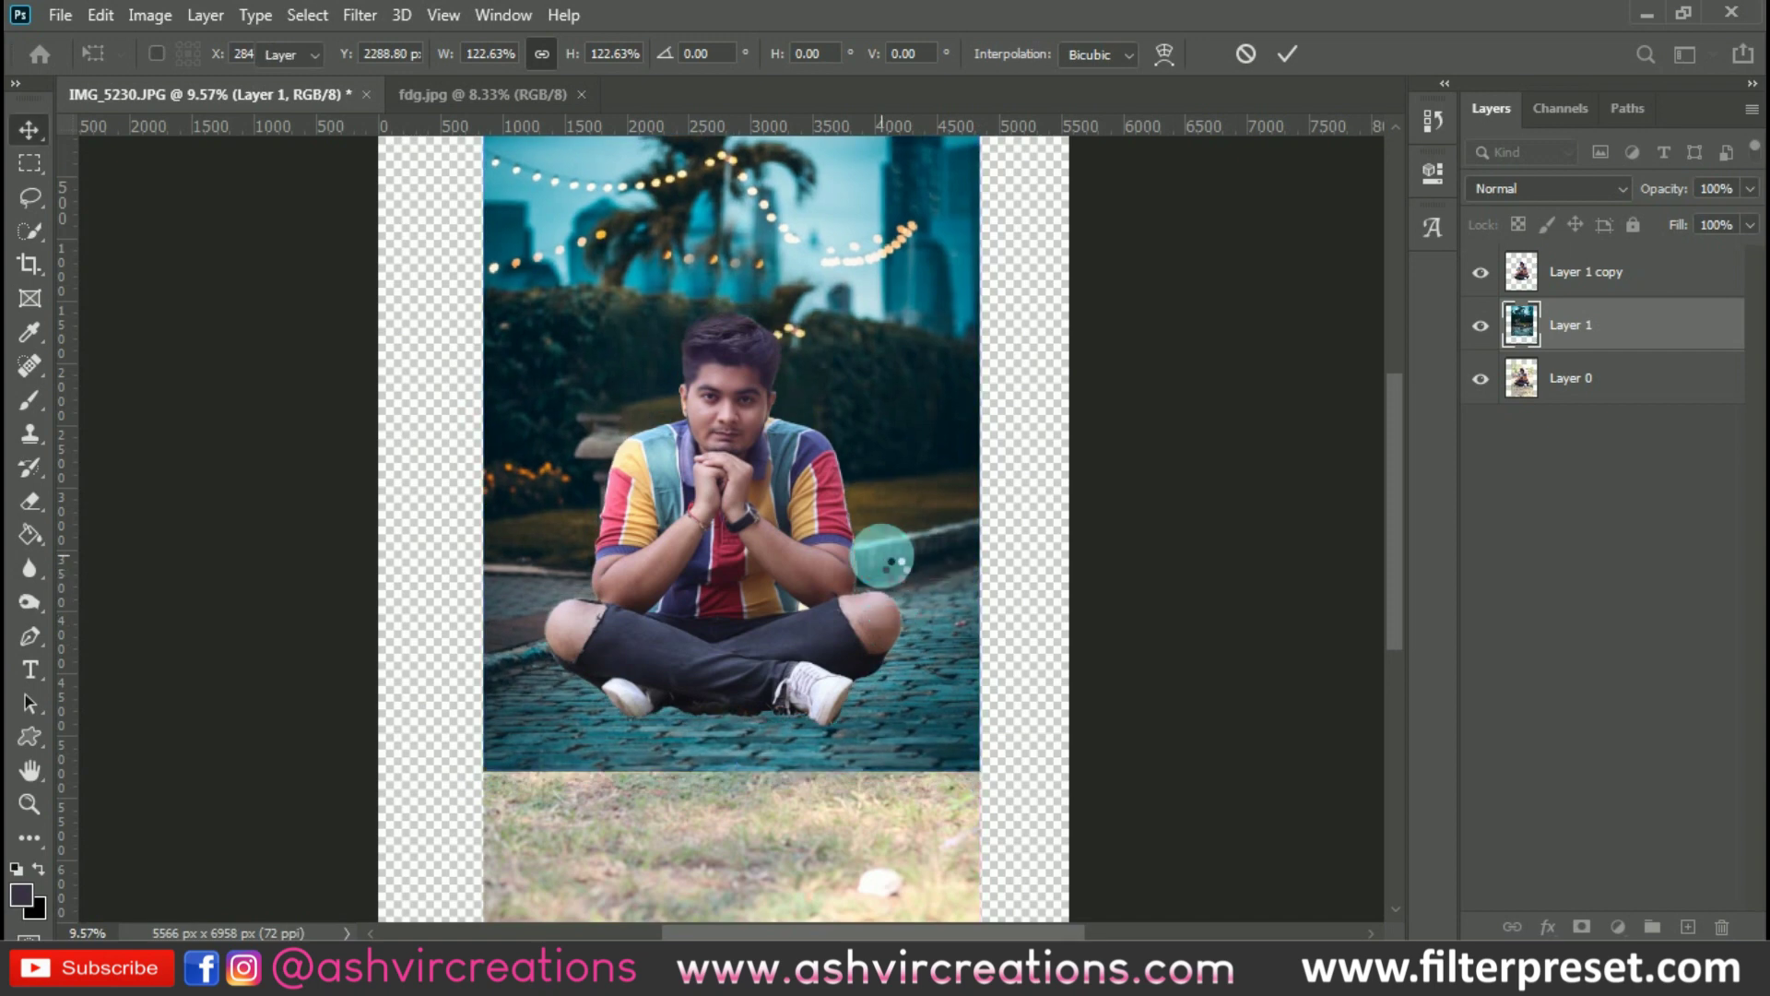
key("Return")
Add a Color Lookup adjustment above Layer 1 copy using the FP-Cine Biblical AVC 2020.cube 3D LUT
left_click(1637, 271)
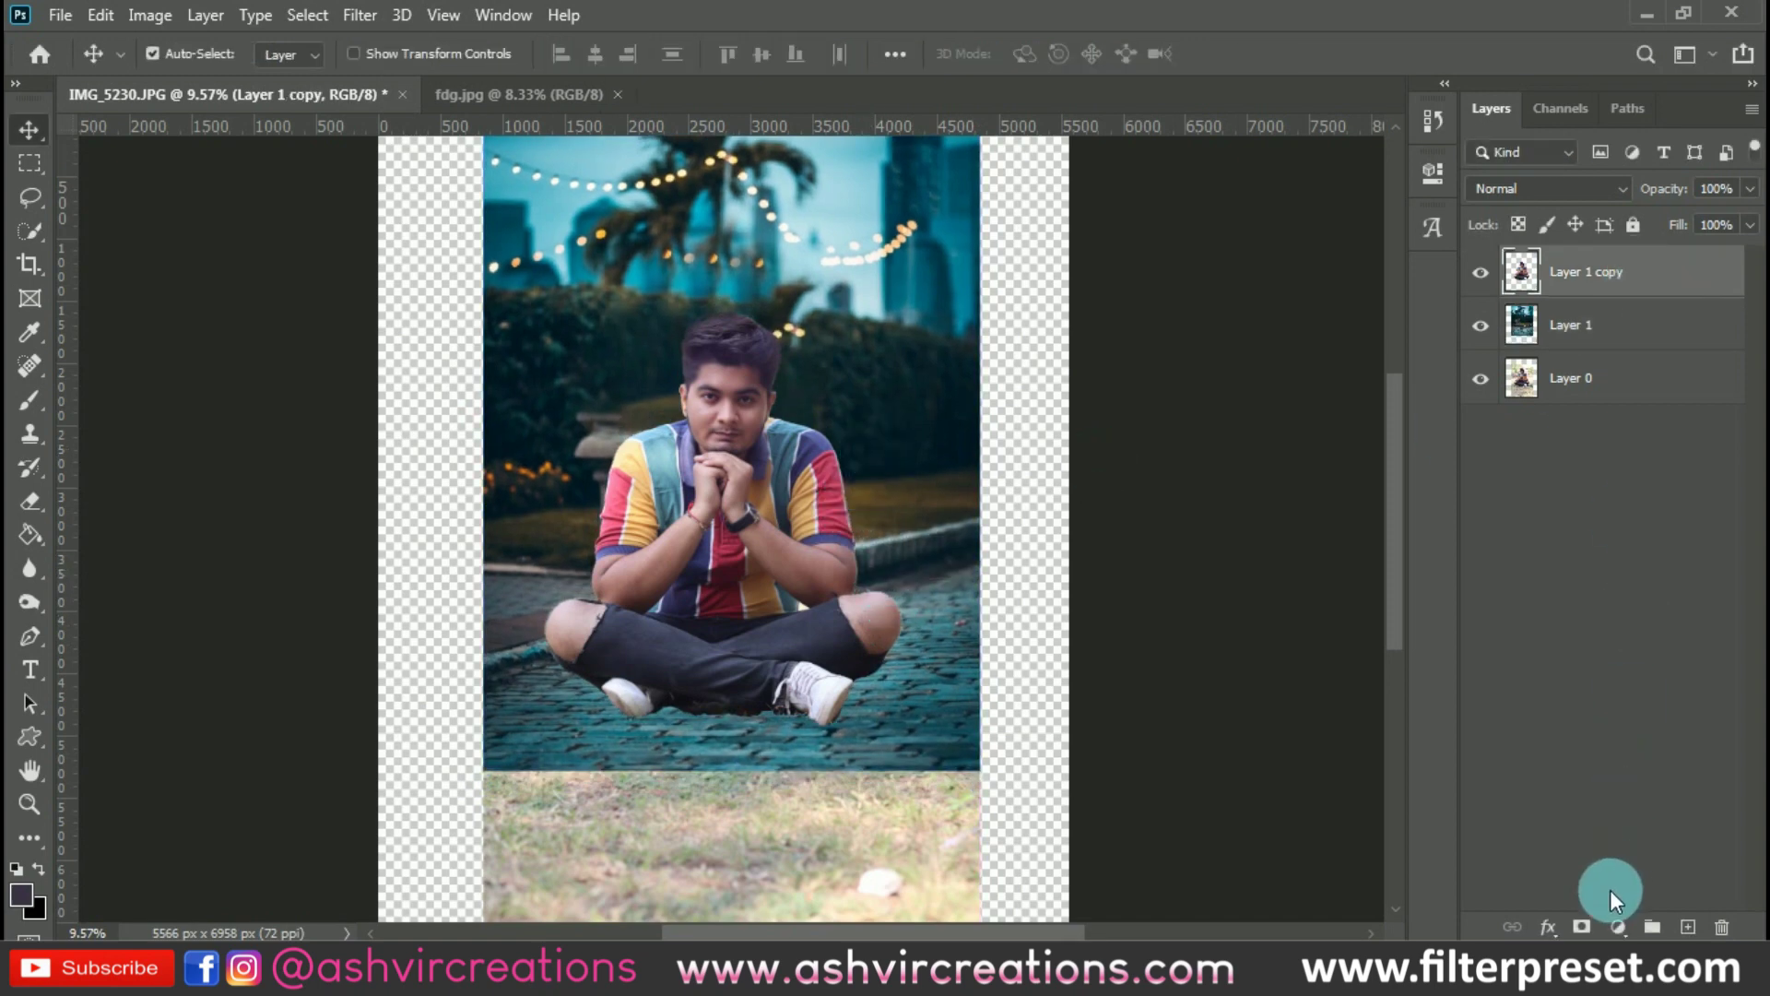
left_click(1619, 926)
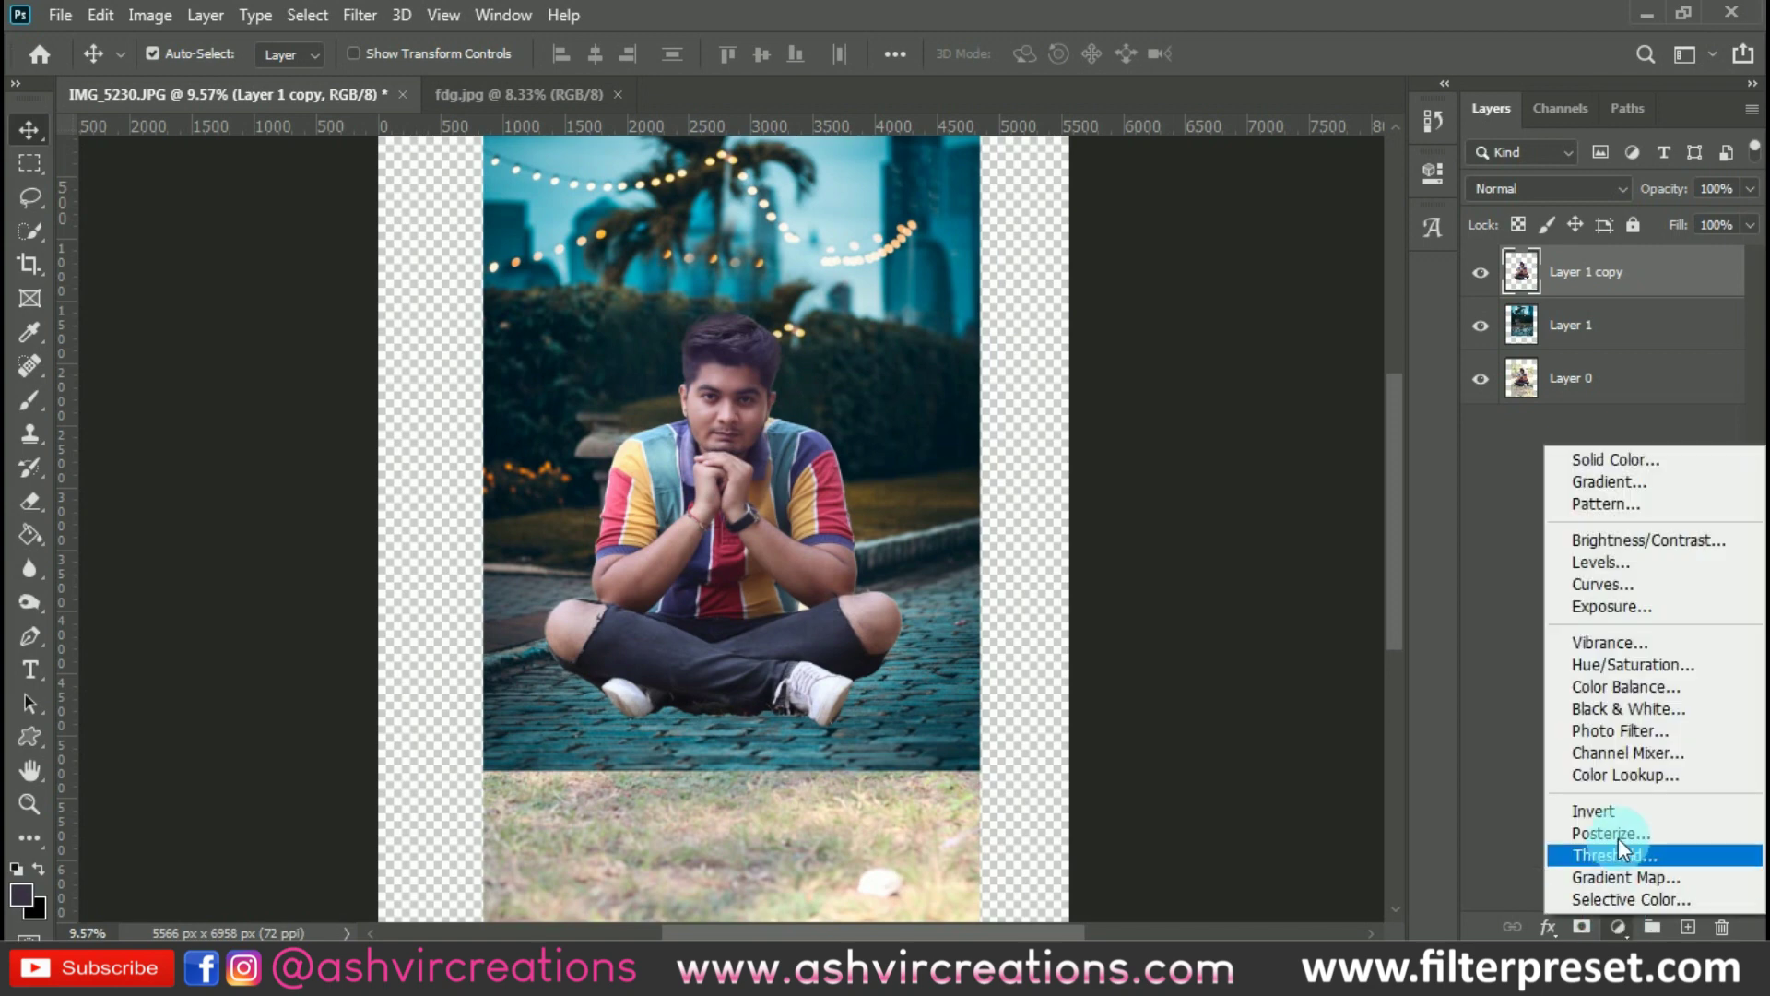
left_click(1617, 786)
left_click(1248, 258)
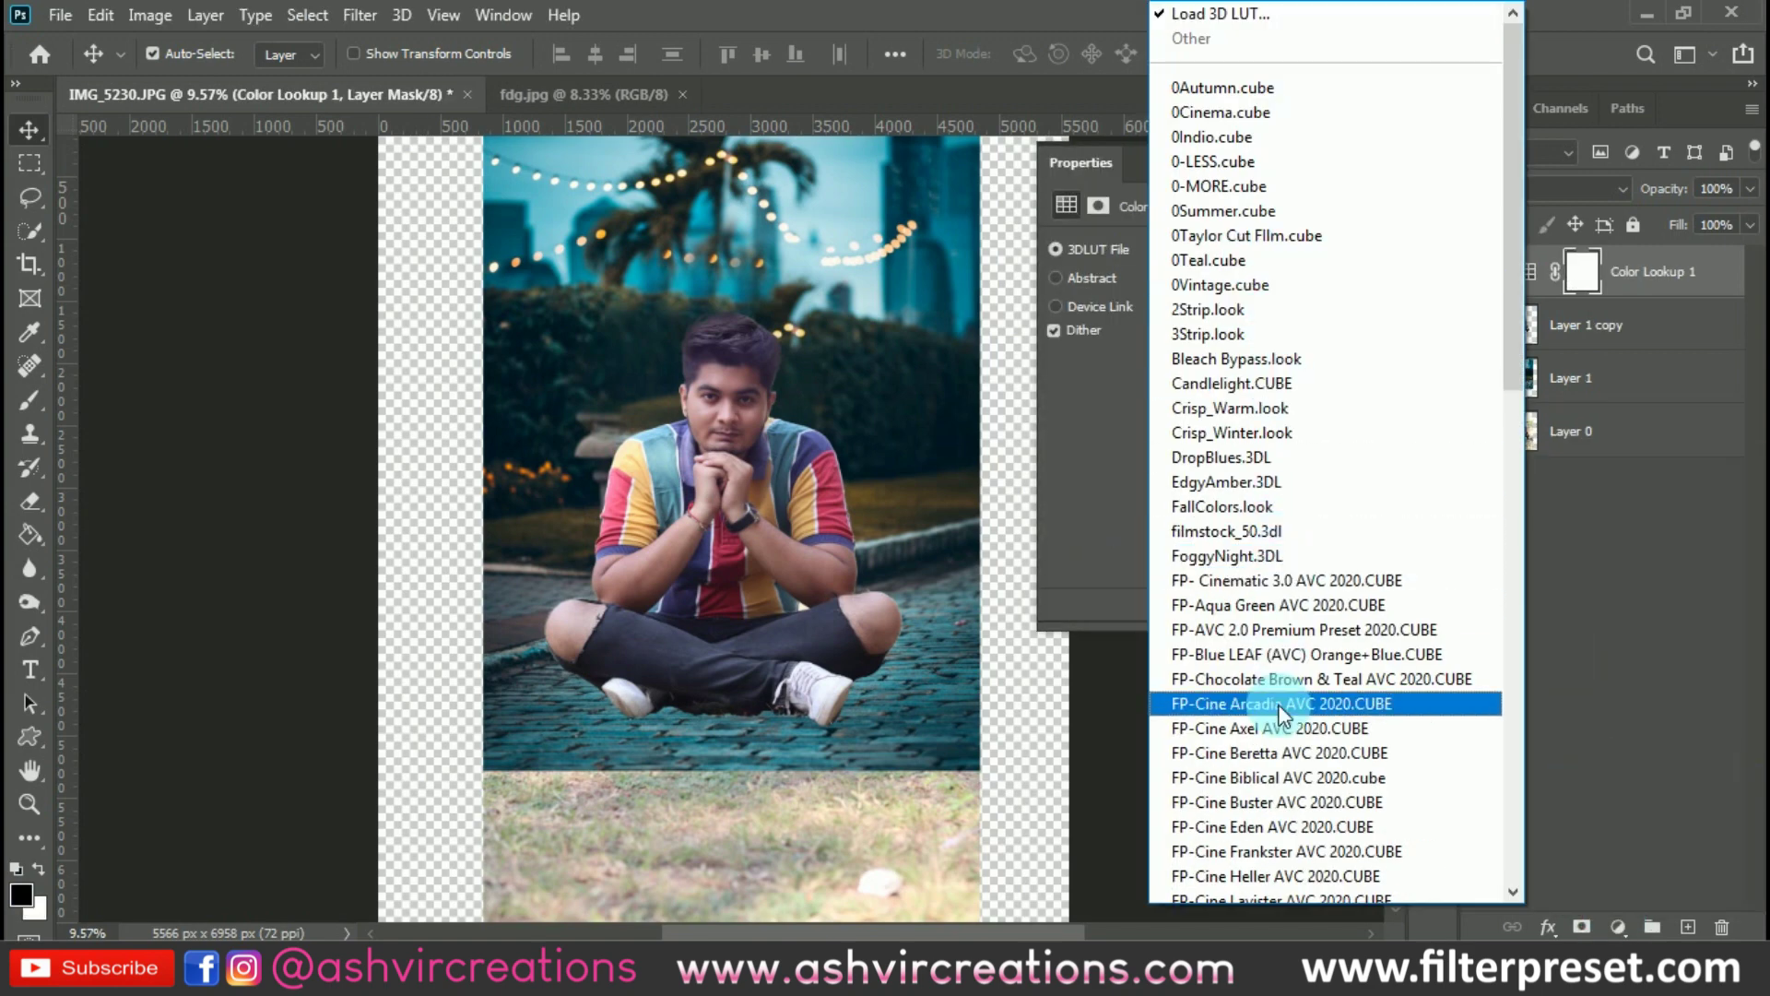
left_click(1293, 777)
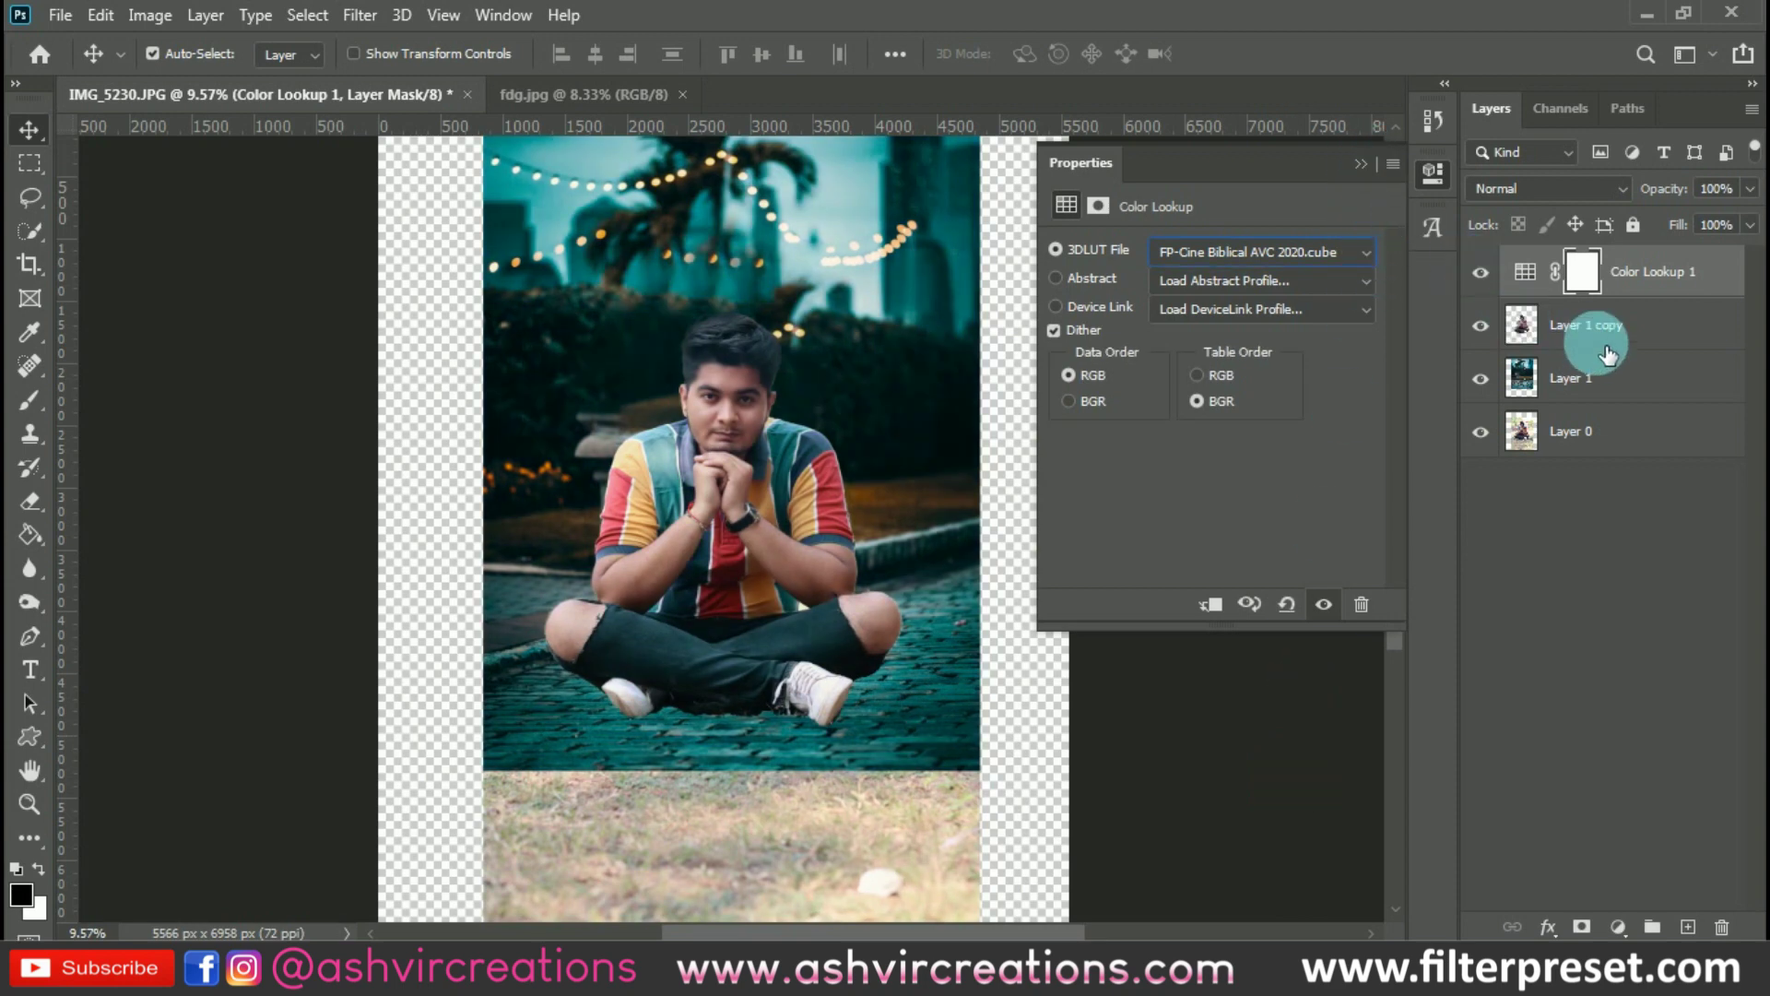
left_click(1357, 155)
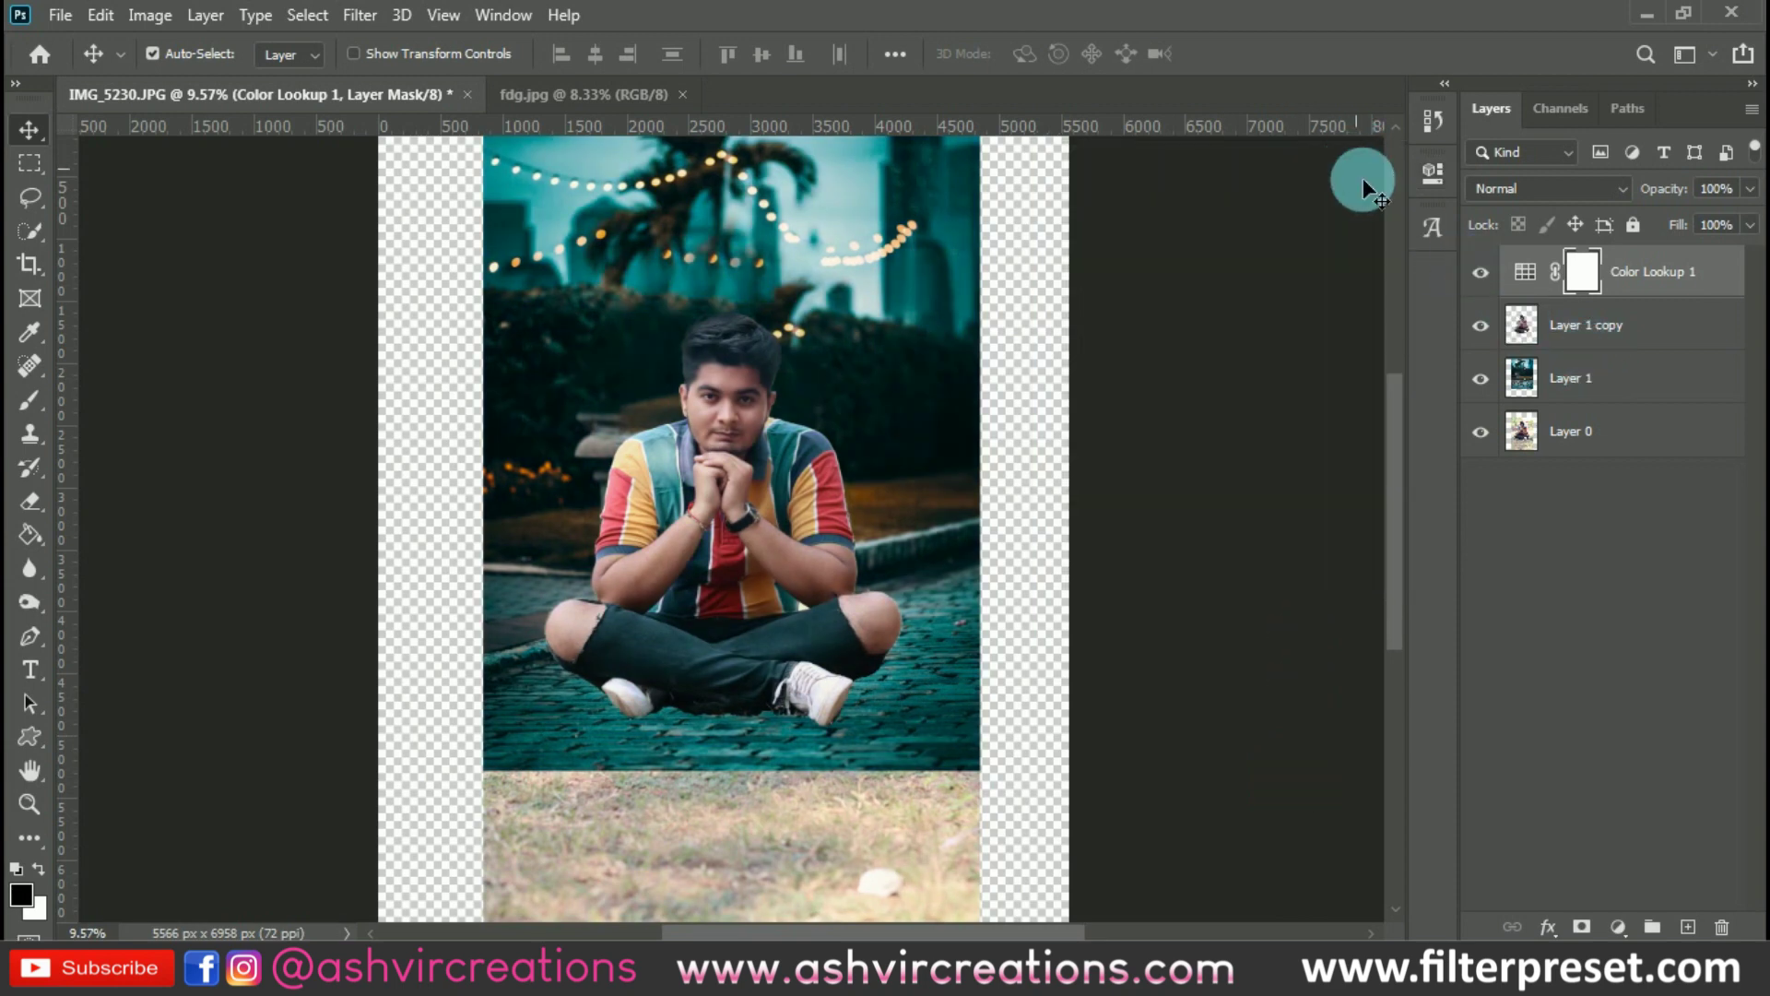
Brighten the night background on Layer 1 with Levels, setting the midtone input to 1.20 and the highlight input to 239
left_click(1612, 383)
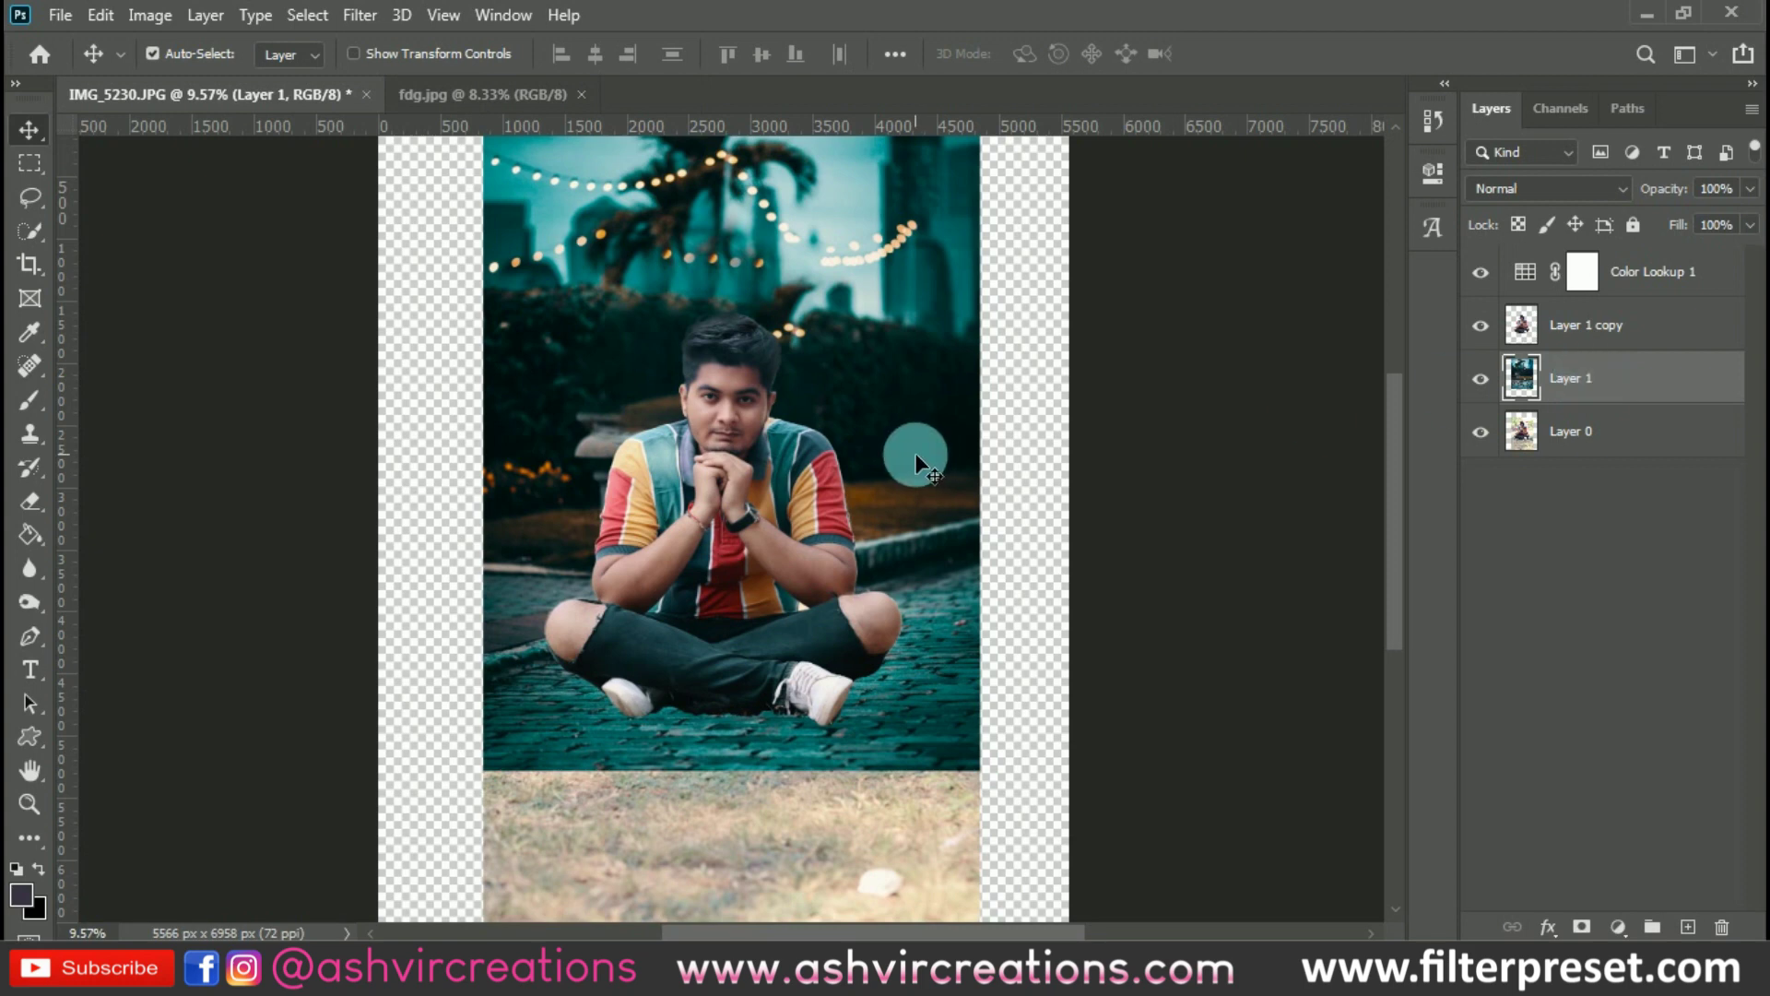
key("ctrl+l")
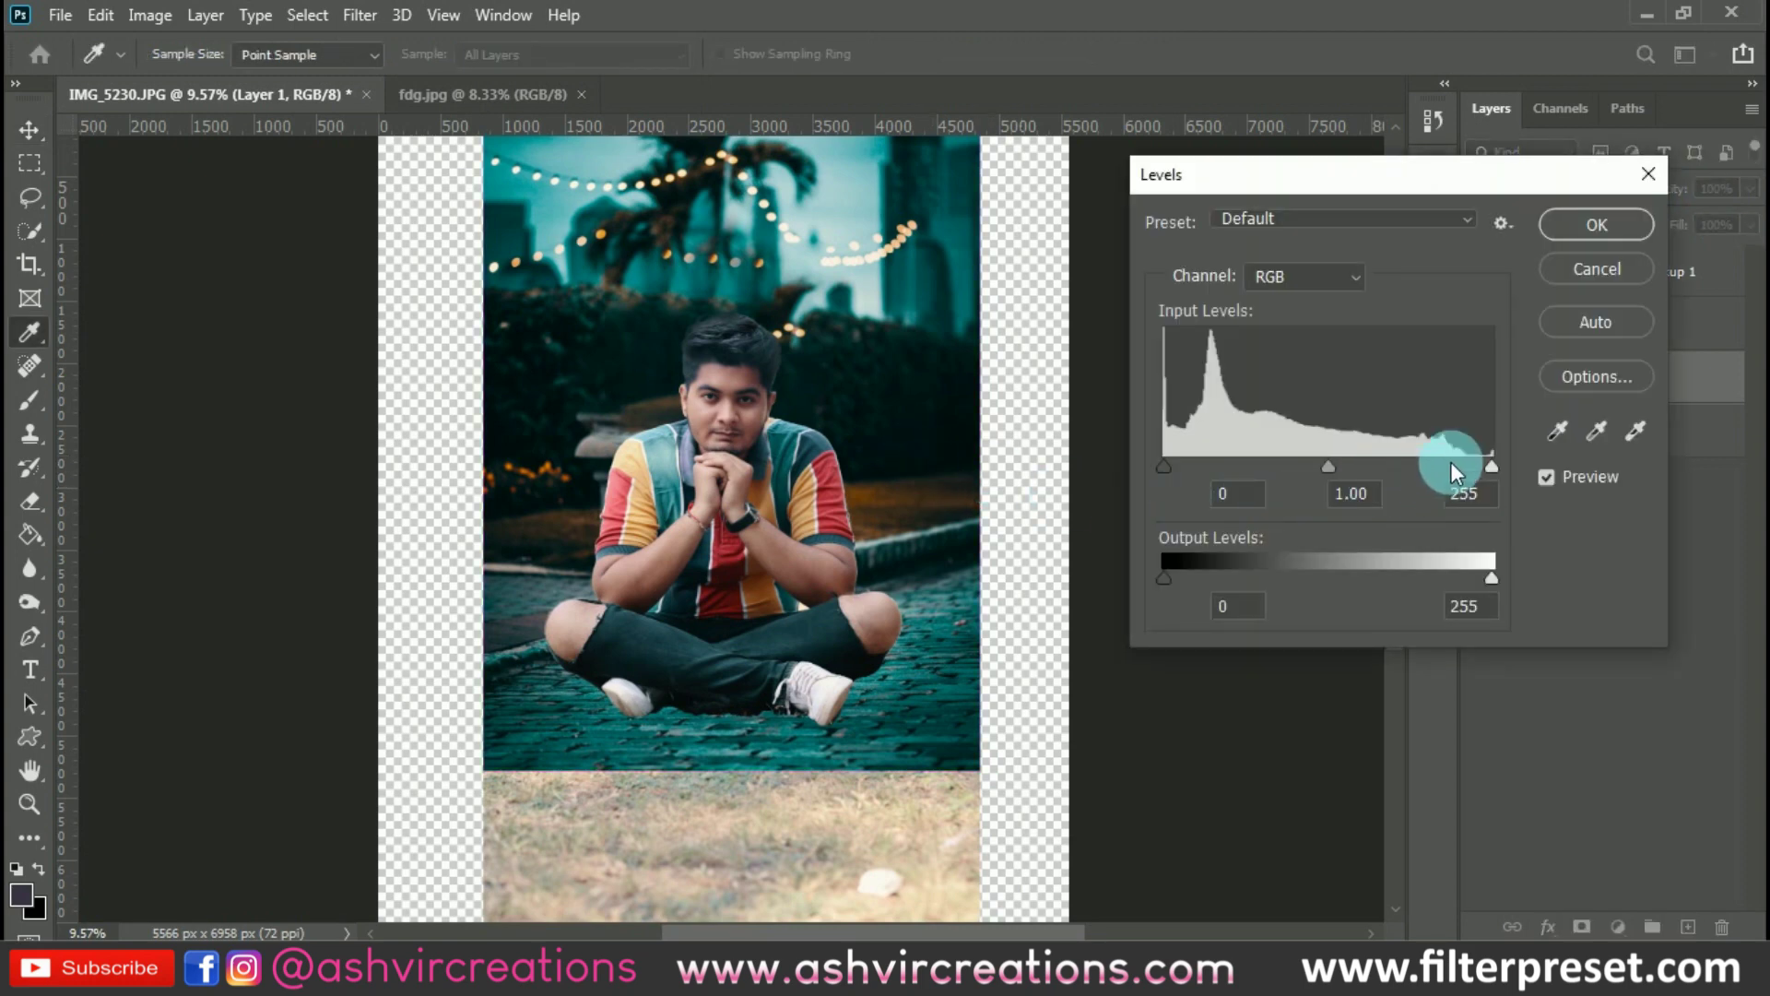
left_click_drag(1493, 462, 1471, 462)
left_click_drag(1318, 466, 1296, 467)
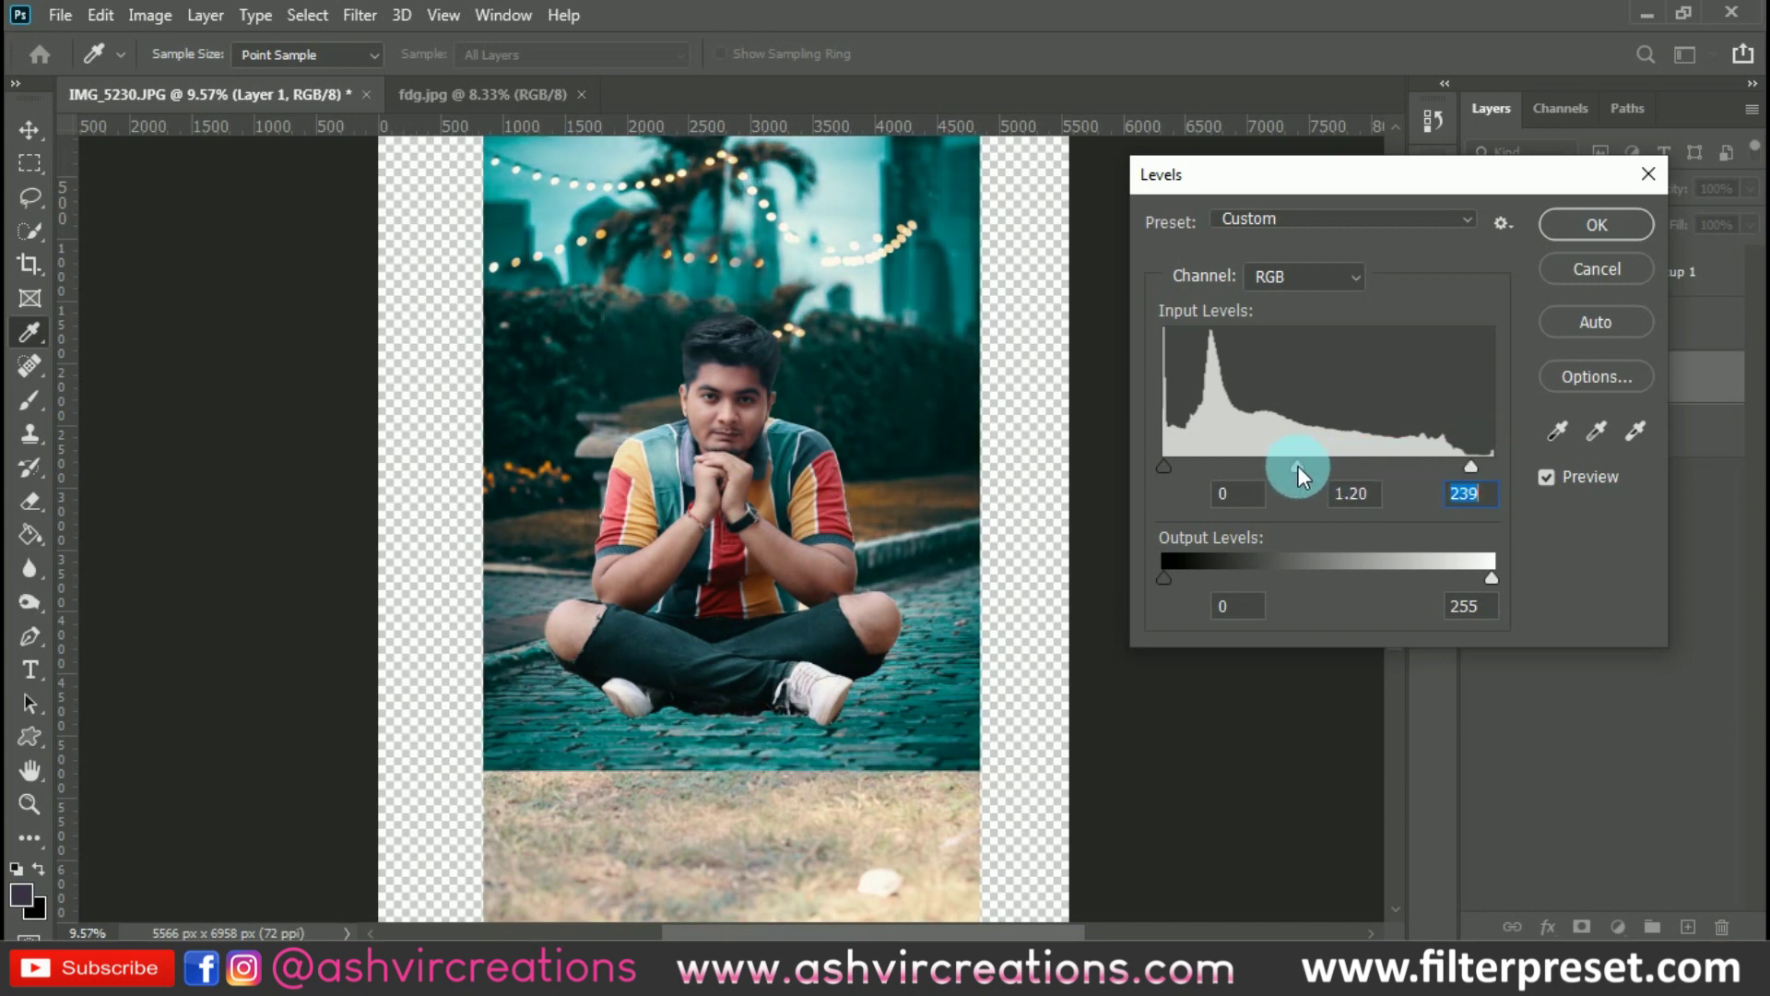
left_click(1597, 224)
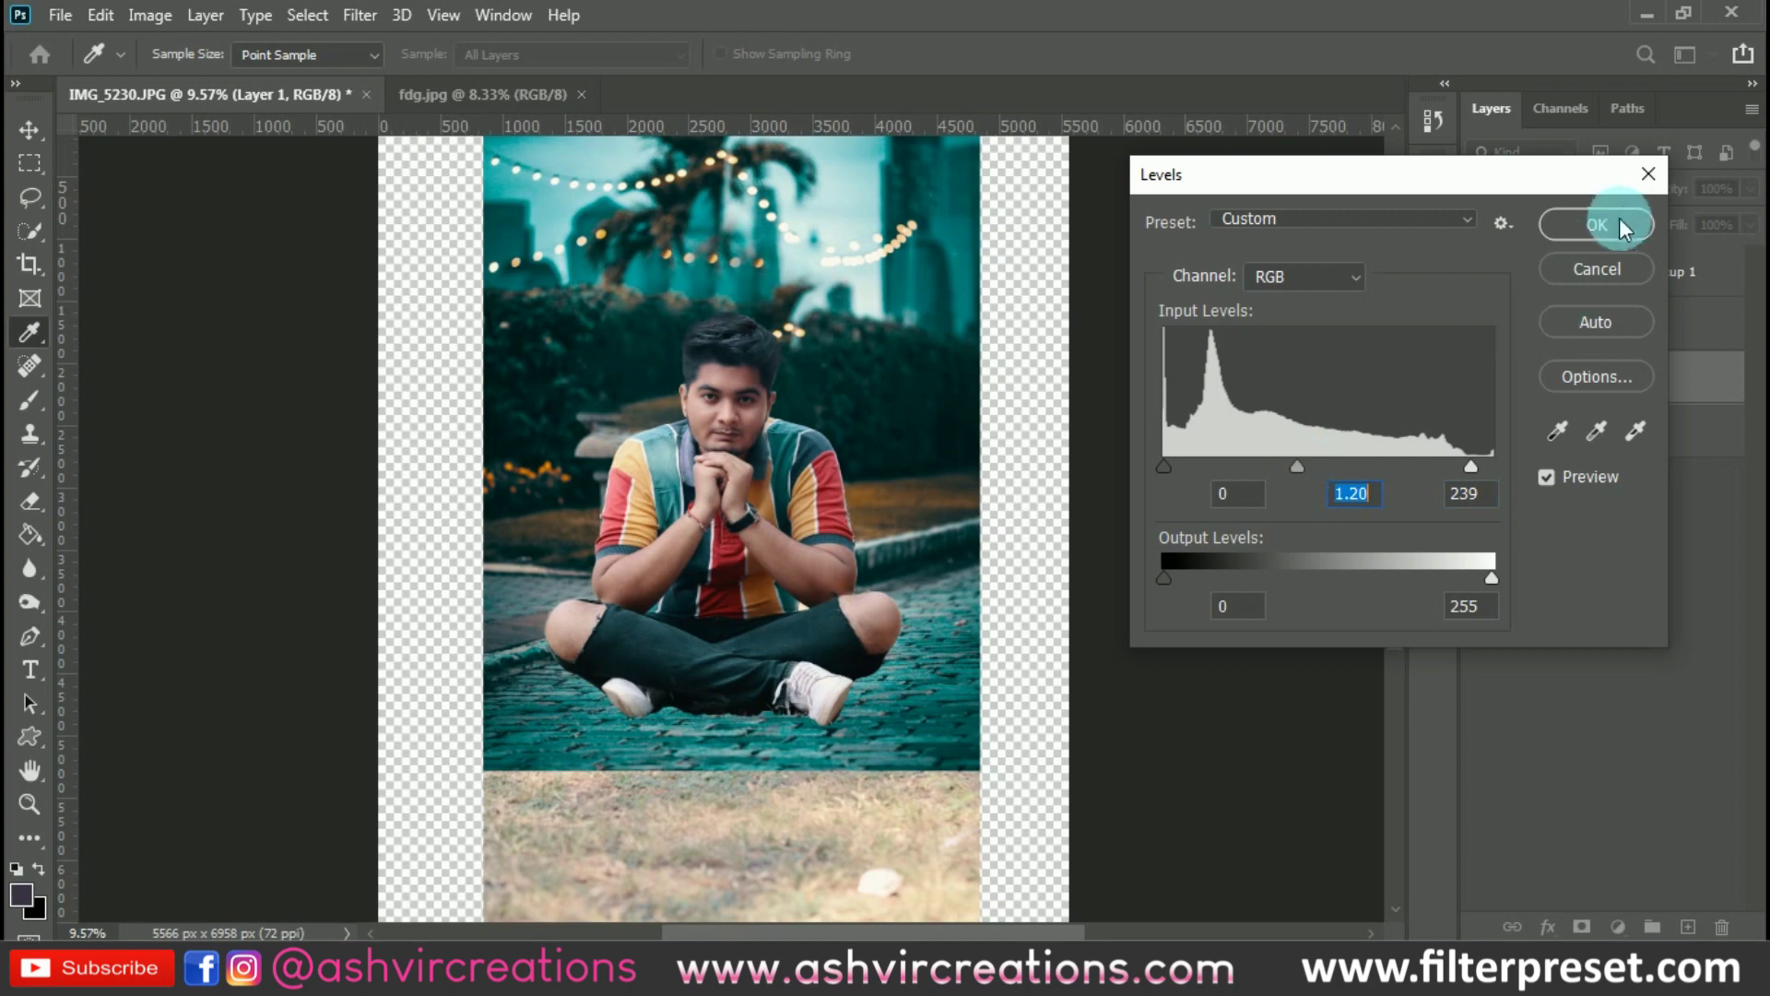
scroll(766, 429, "up", 3)
right_click(693, 502)
left_click(756, 516)
left_click(1580, 323)
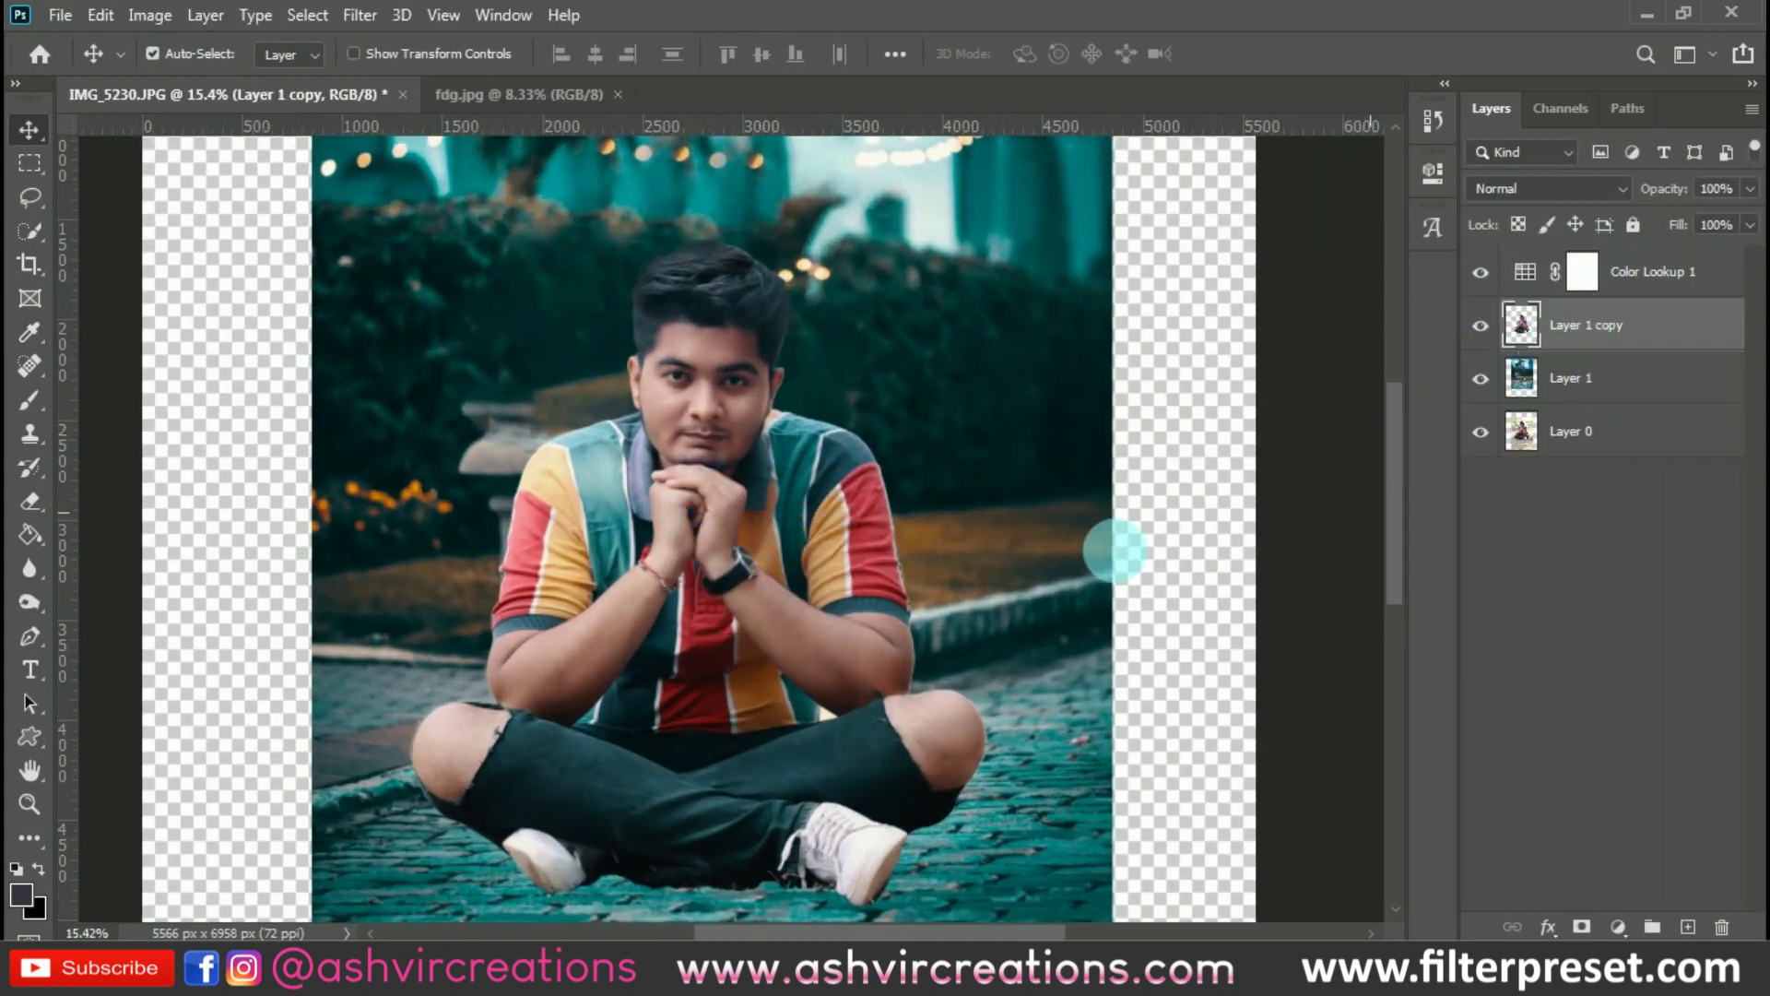
scroll(832, 564, "down", 1)
Mask Layer 1 and paint black over its paved ground with a soft brush enlarged to 900 px, blending in the original grass
left_click(1565, 379)
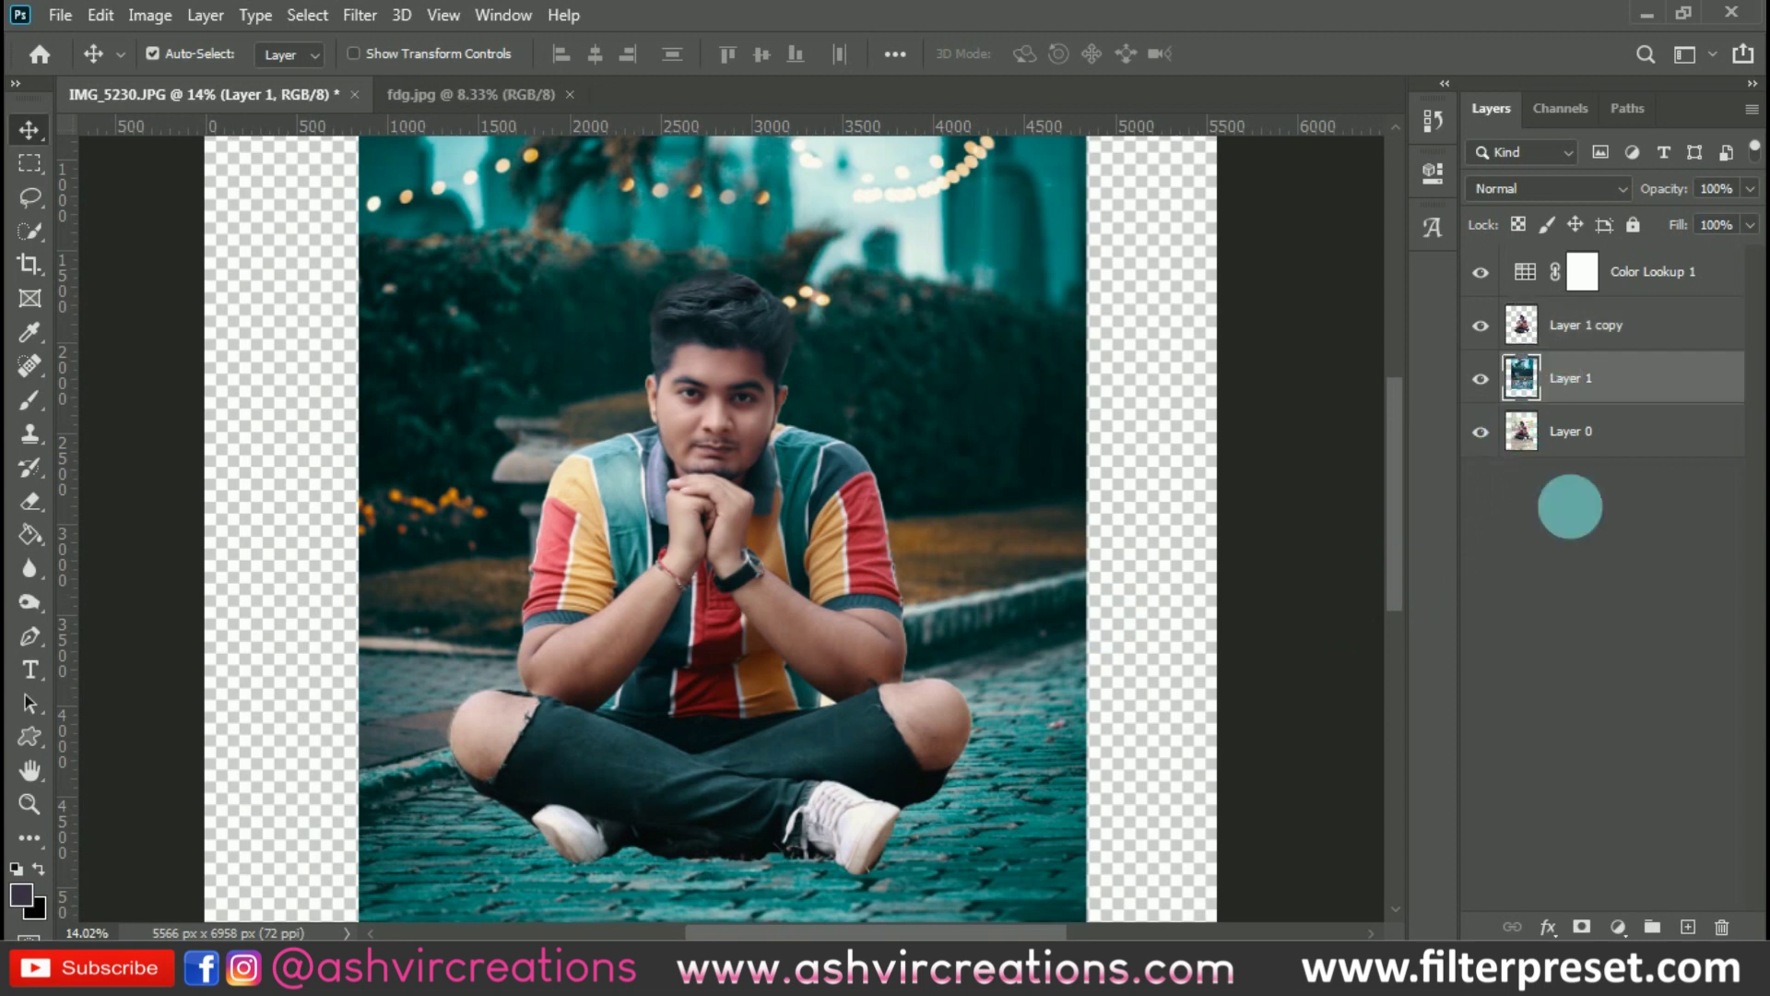
left_click(1581, 927)
left_click(31, 399)
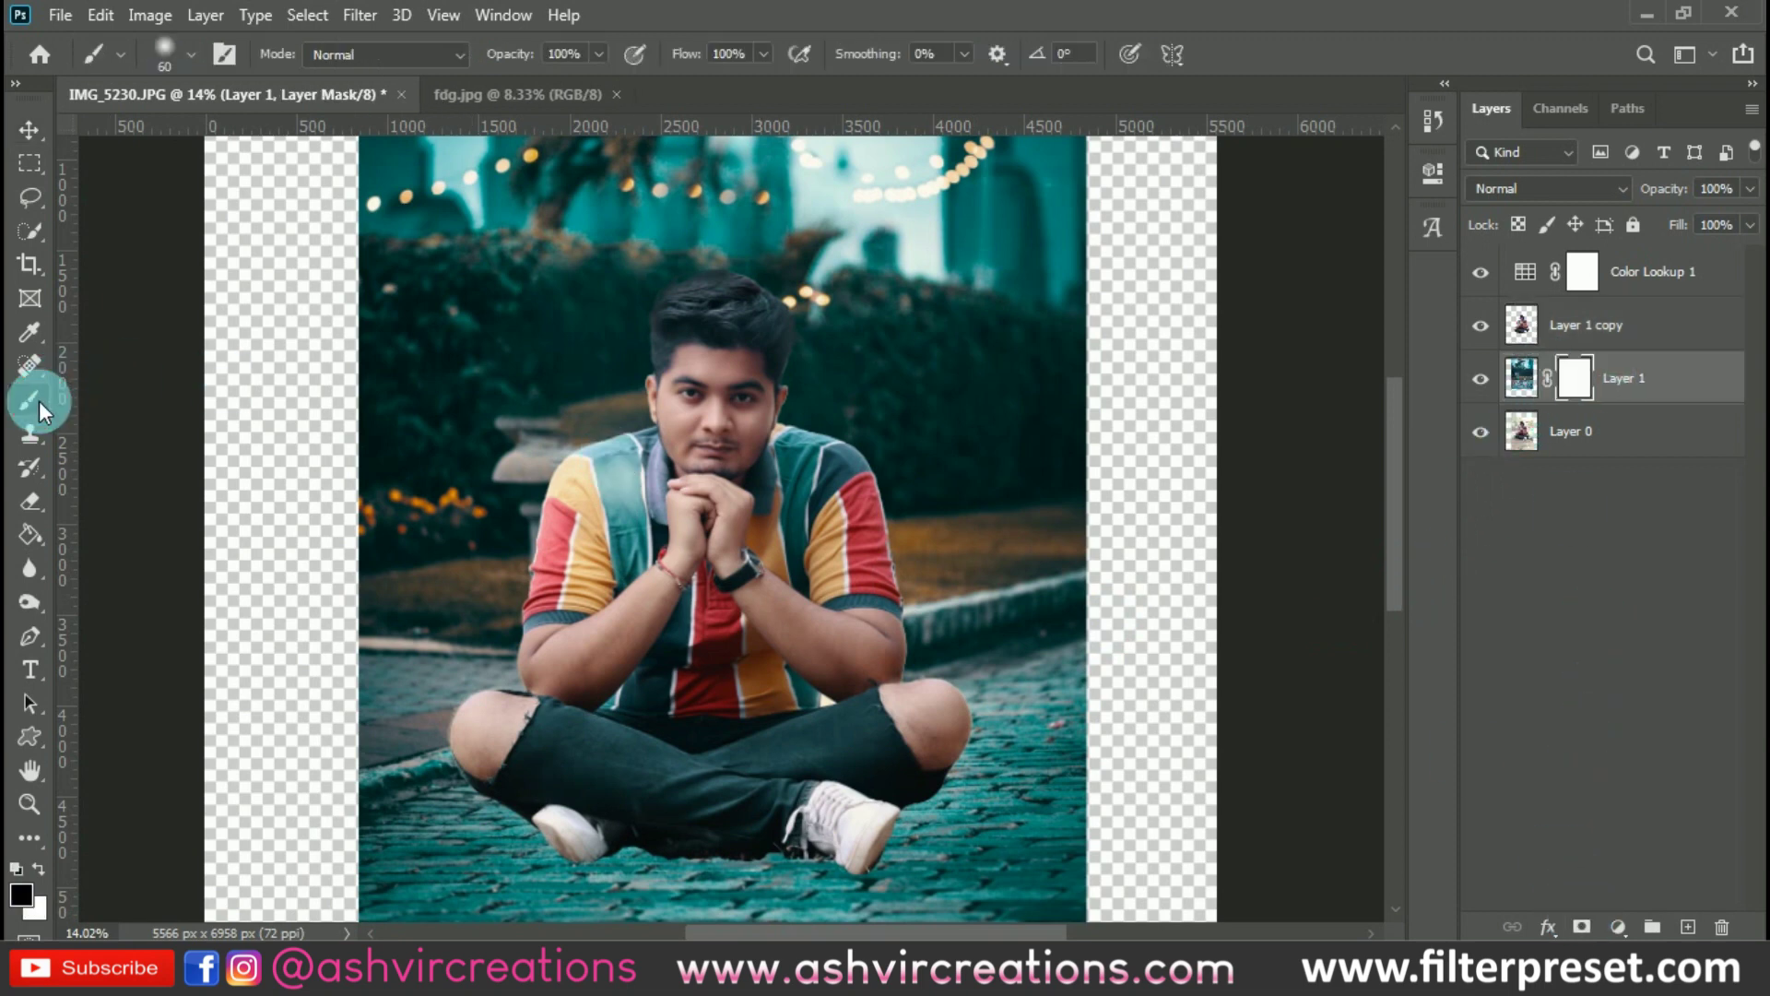
scroll(279, 466, "down", 1)
scroll(514, 704, "up", 2)
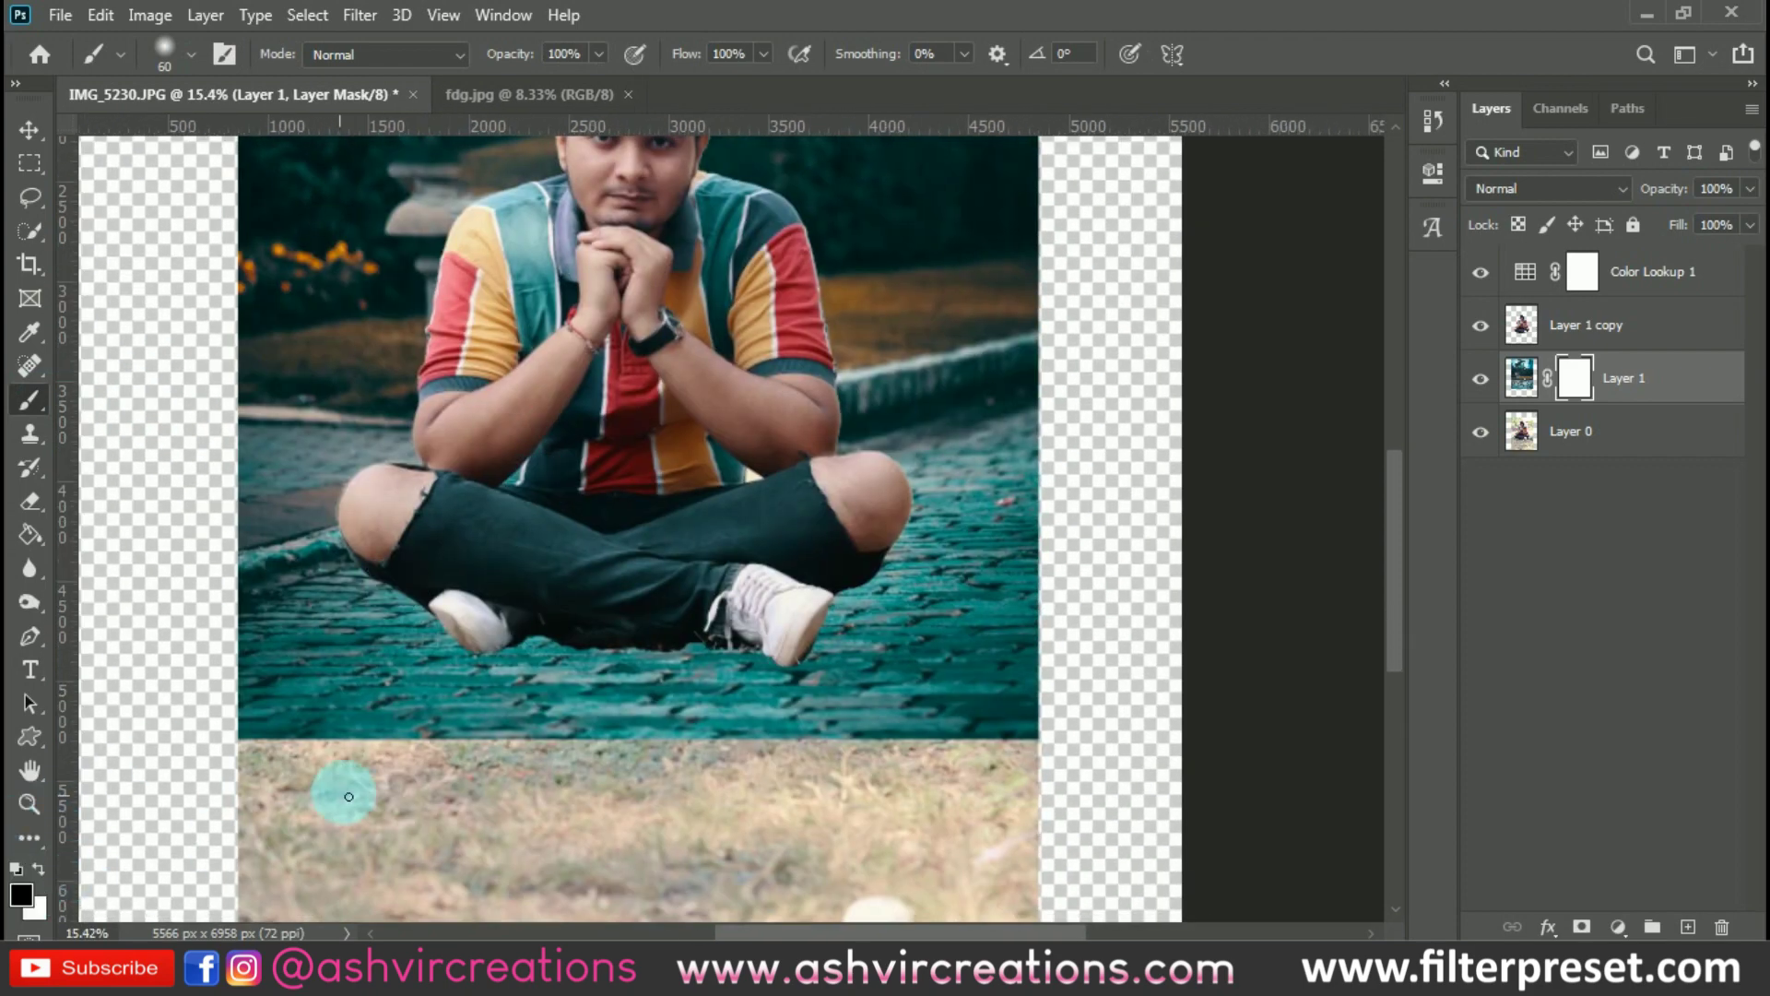
mouse_move(343, 687)
left_mouse_down()
mouse_move(432, 729)
mouse_move(480, 726)
mouse_move(457, 739)
mouse_move(480, 729)
mouse_move(357, 757)
mouse_move(342, 828)
mouse_move(363, 802)
mouse_move(524, 774)
mouse_move(486, 774)
mouse_move(558, 715)
mouse_move(777, 697)
mouse_move(1102, 580)
mouse_move(1105, 611)
mouse_move(883, 719)
mouse_move(701, 773)
mouse_move(1176, 766)
mouse_move(899, 817)
mouse_move(1106, 810)
mouse_move(914, 687)
left_mouse_up()
key("bracketright")
key("bracketright")
key("bracketright")
key("bracketright")
key("bracketright")
key("bracketright")
scroll(841, 562, "up", 2)
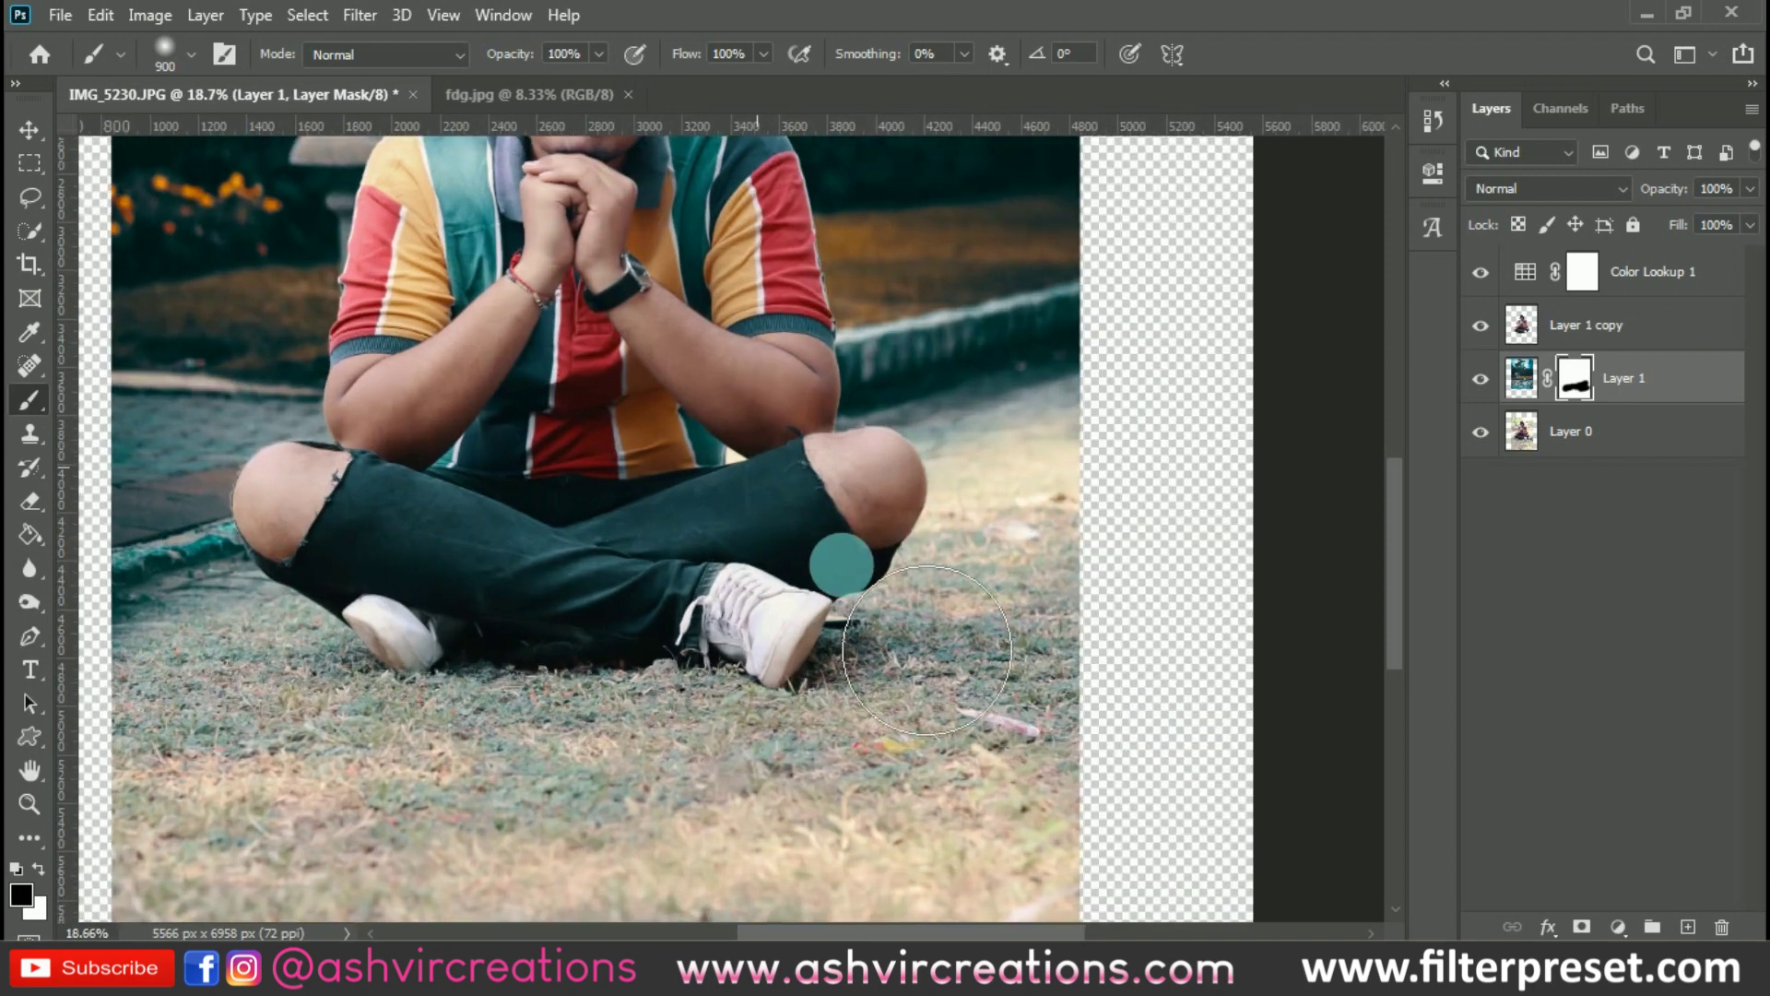
Select the leftover light patch between the shirt, elbow and thigh on Layer 1 copy and delete it
left_click(1511, 327)
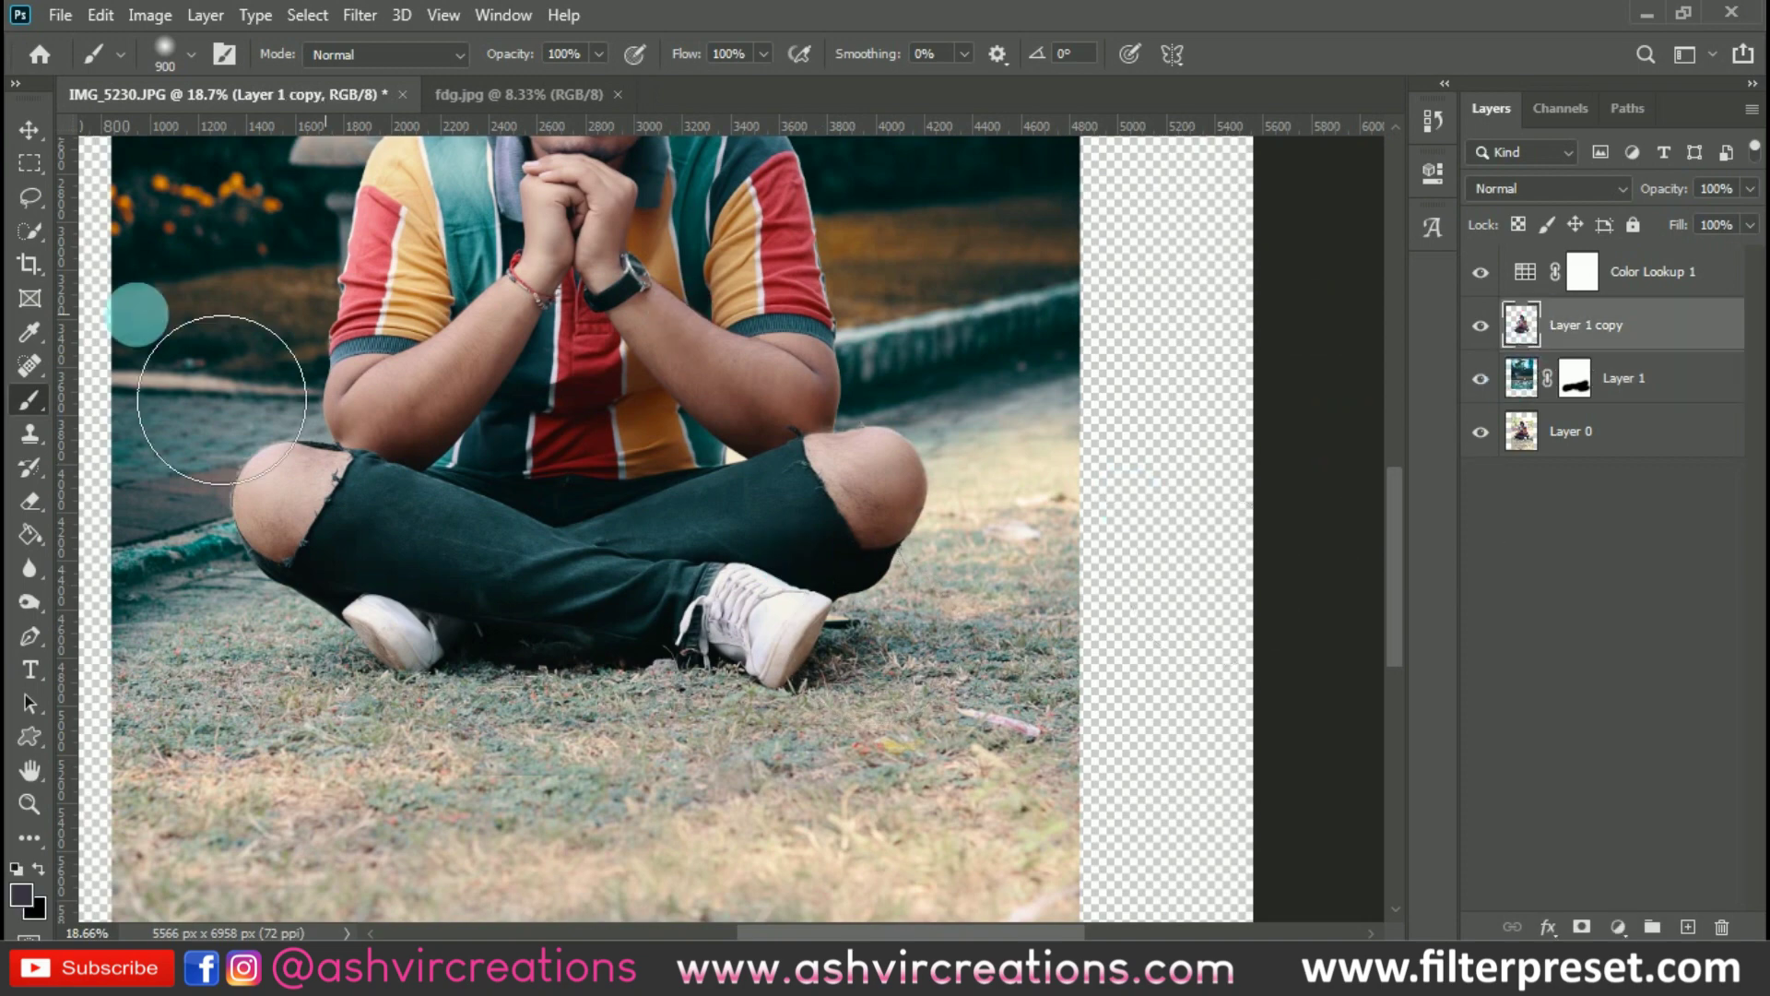
left_click(30, 230)
scroll(788, 505, "up", 5)
scroll(791, 508, "up", 2)
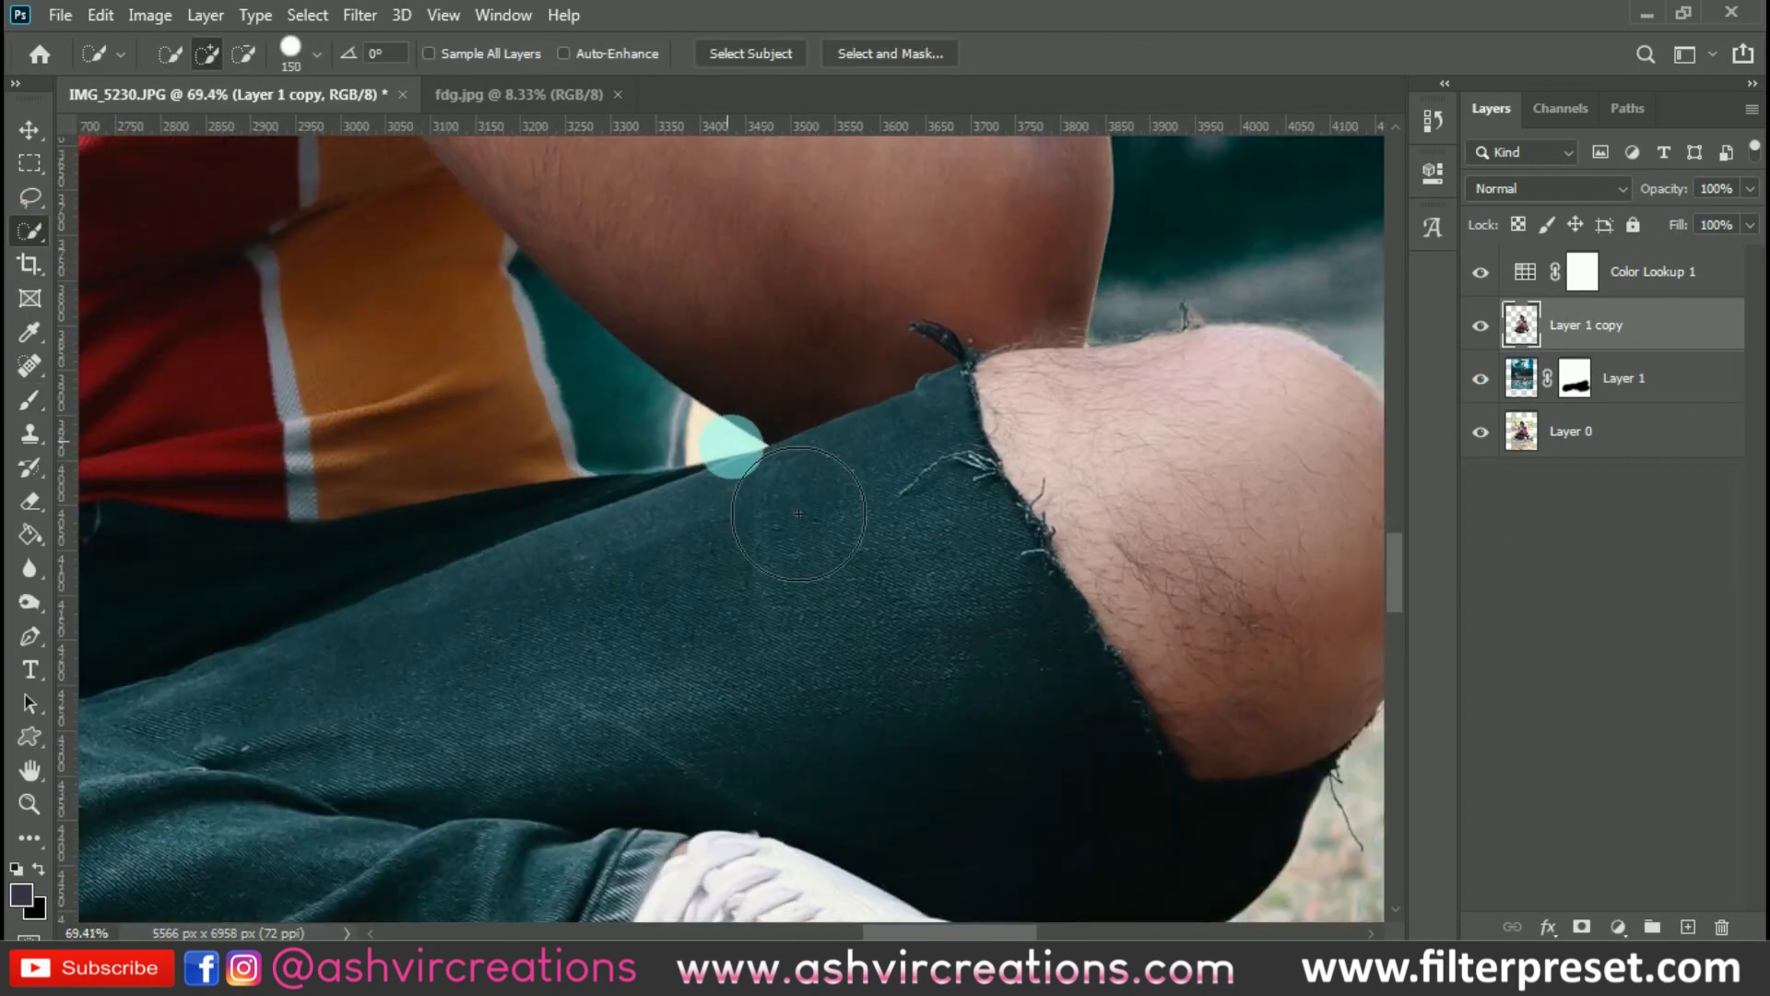
key("bracketleft")
left_click(715, 441)
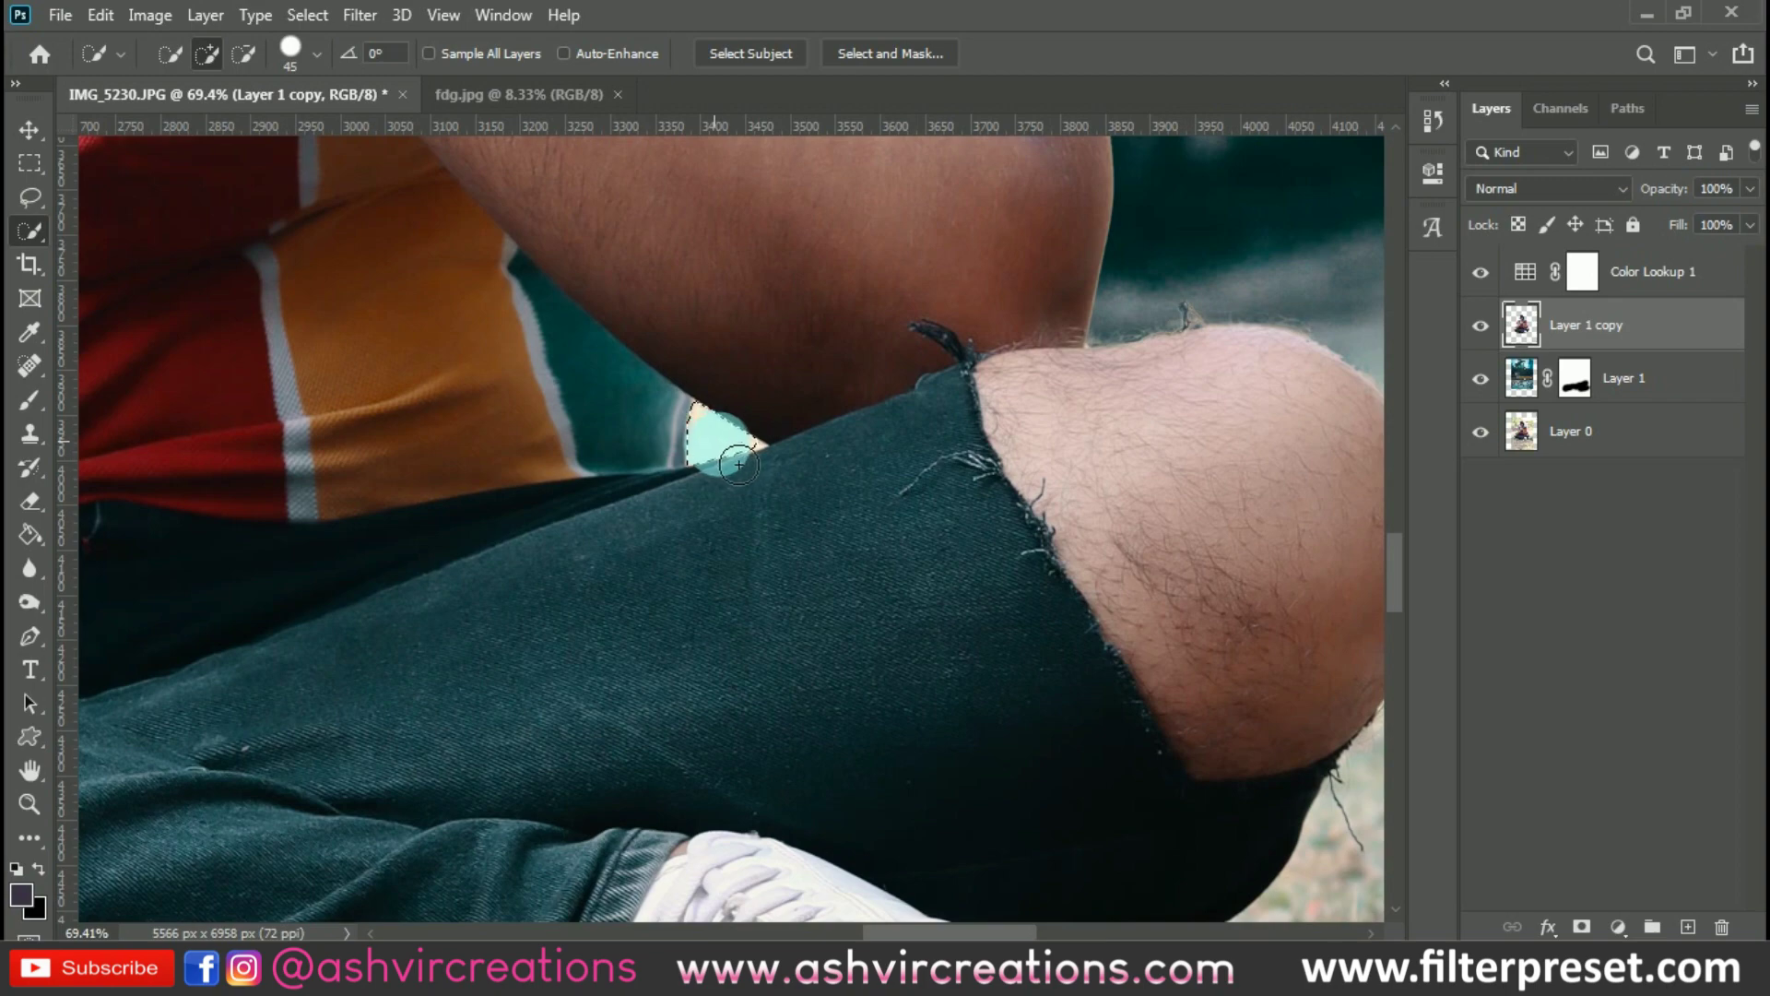
scroll(753, 468, "up", 3)
right_click(29, 231)
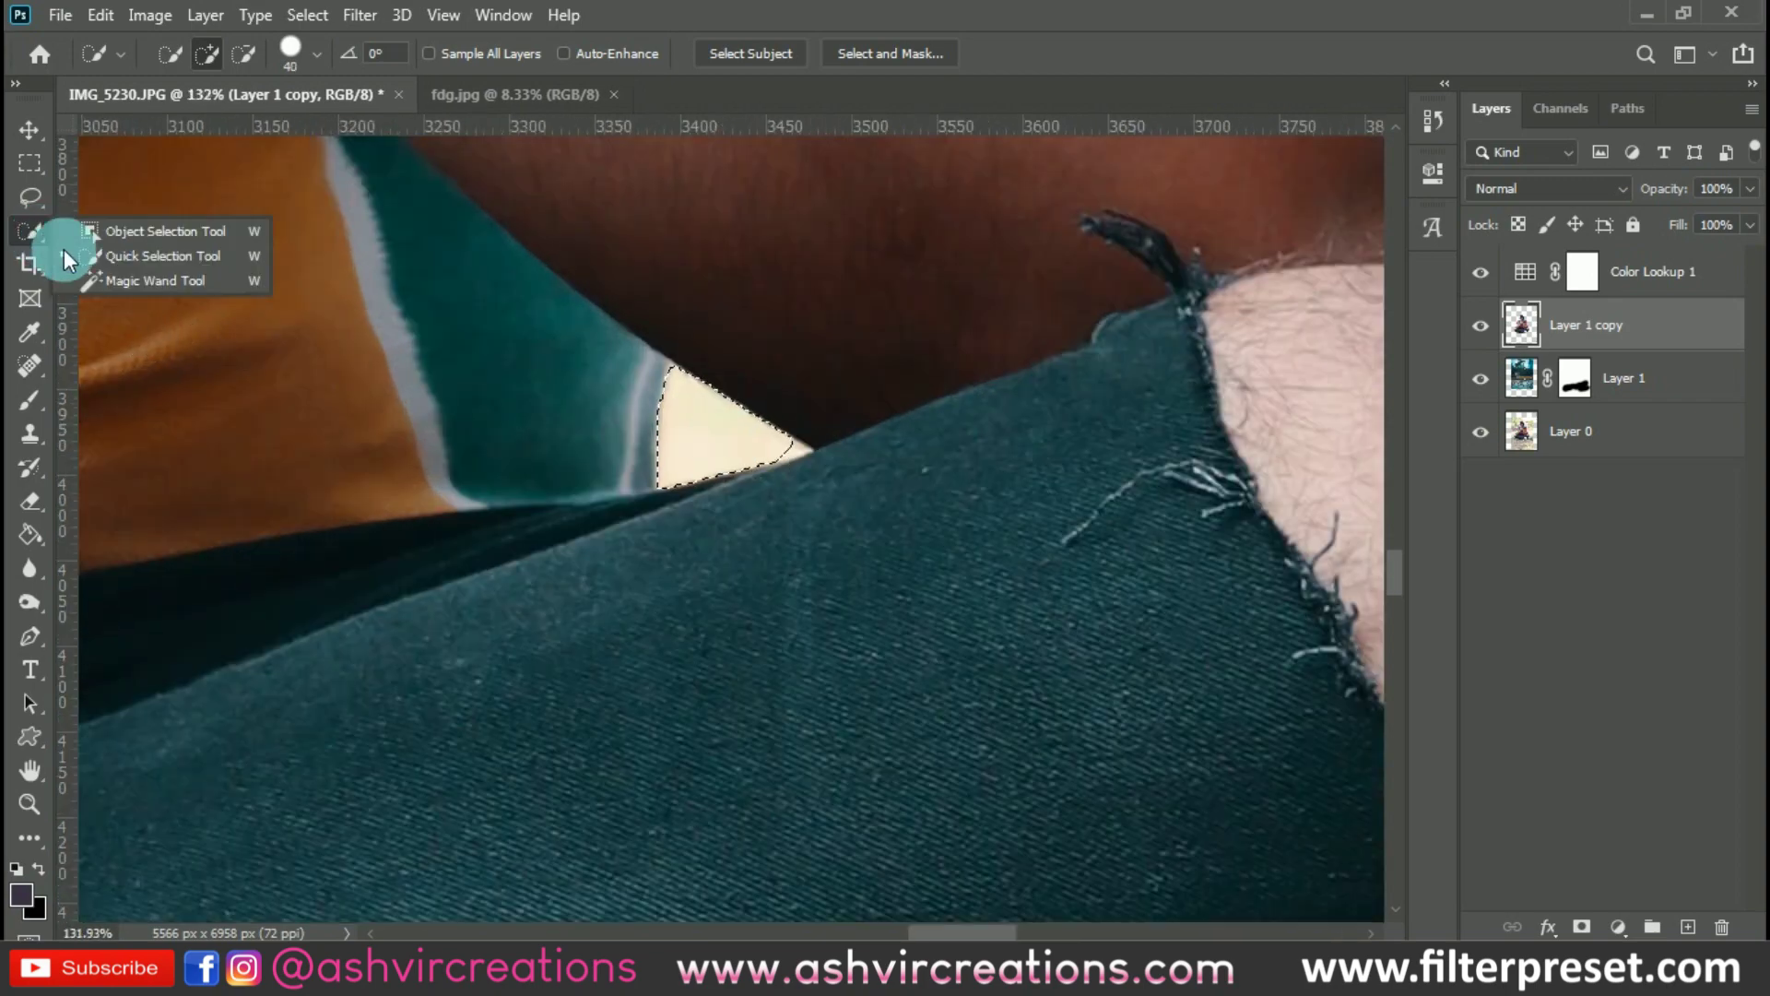
left_click(143, 283)
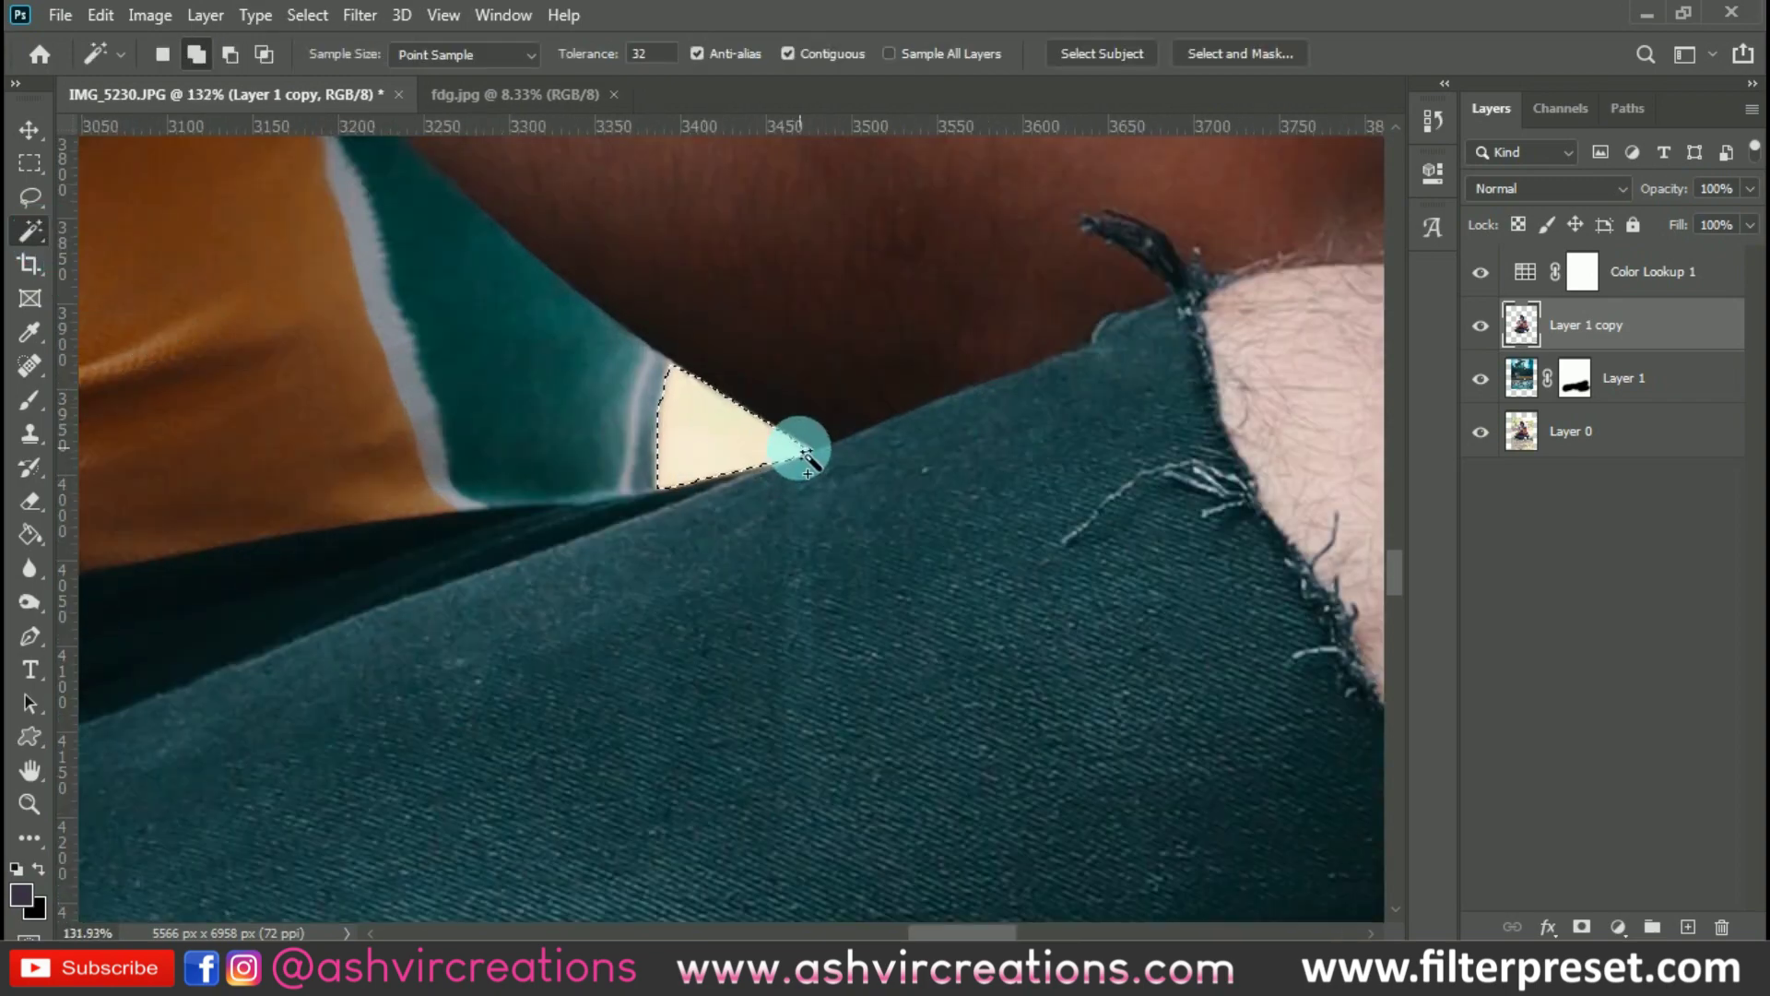
key("Delete")
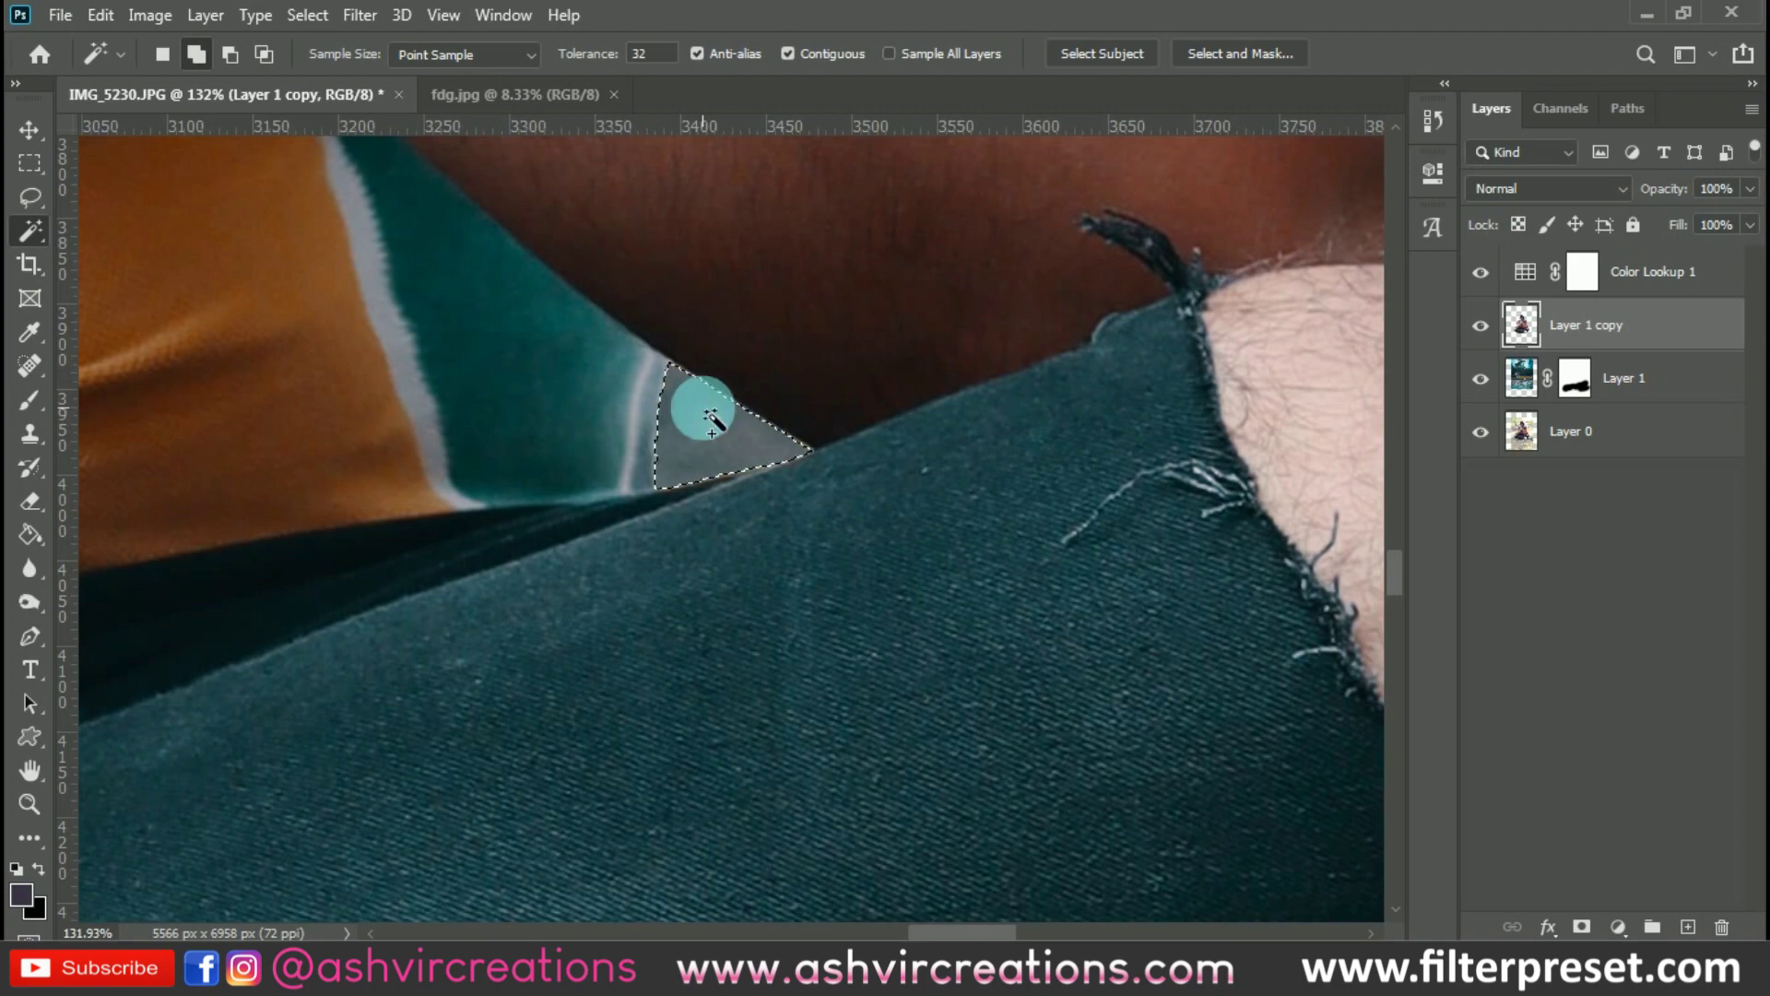
key("v")
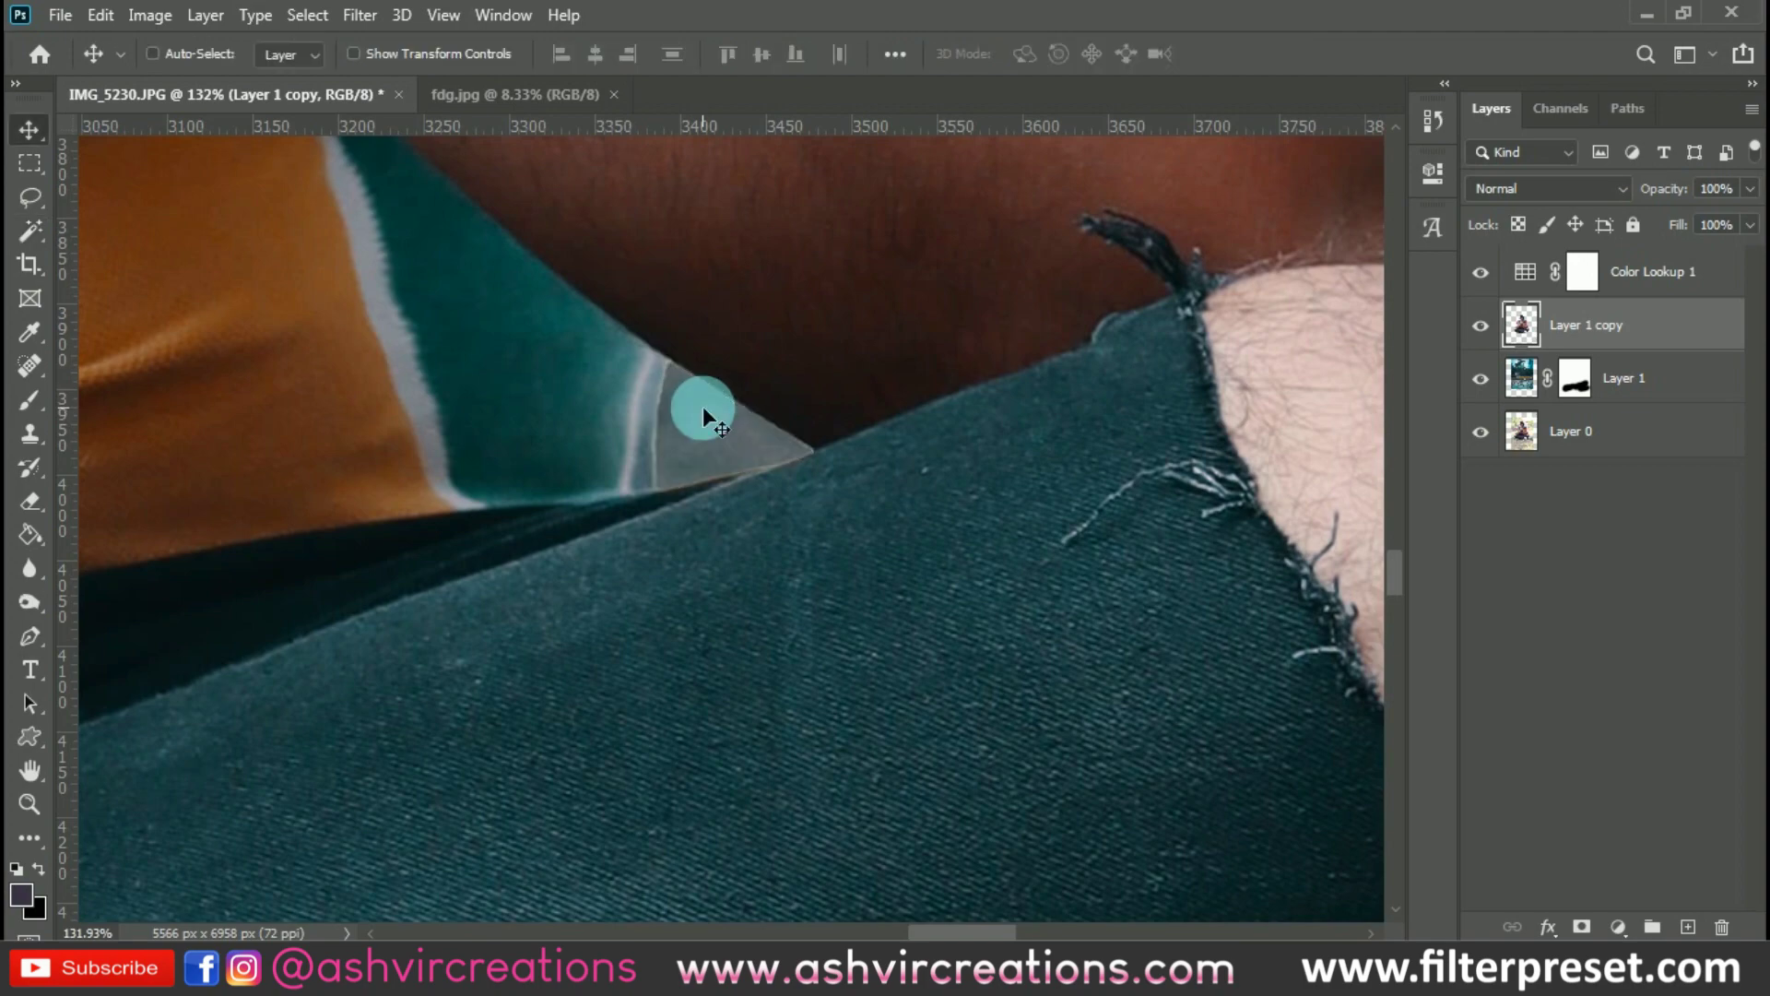
Blur the cutout's edges along the left elbow, sleeve and shoulder using a 51 px Soft Round tip at 98% strength
key("ctrl+0")
scroll(703, 407, "up", 4)
scroll(539, 641, "up", 5)
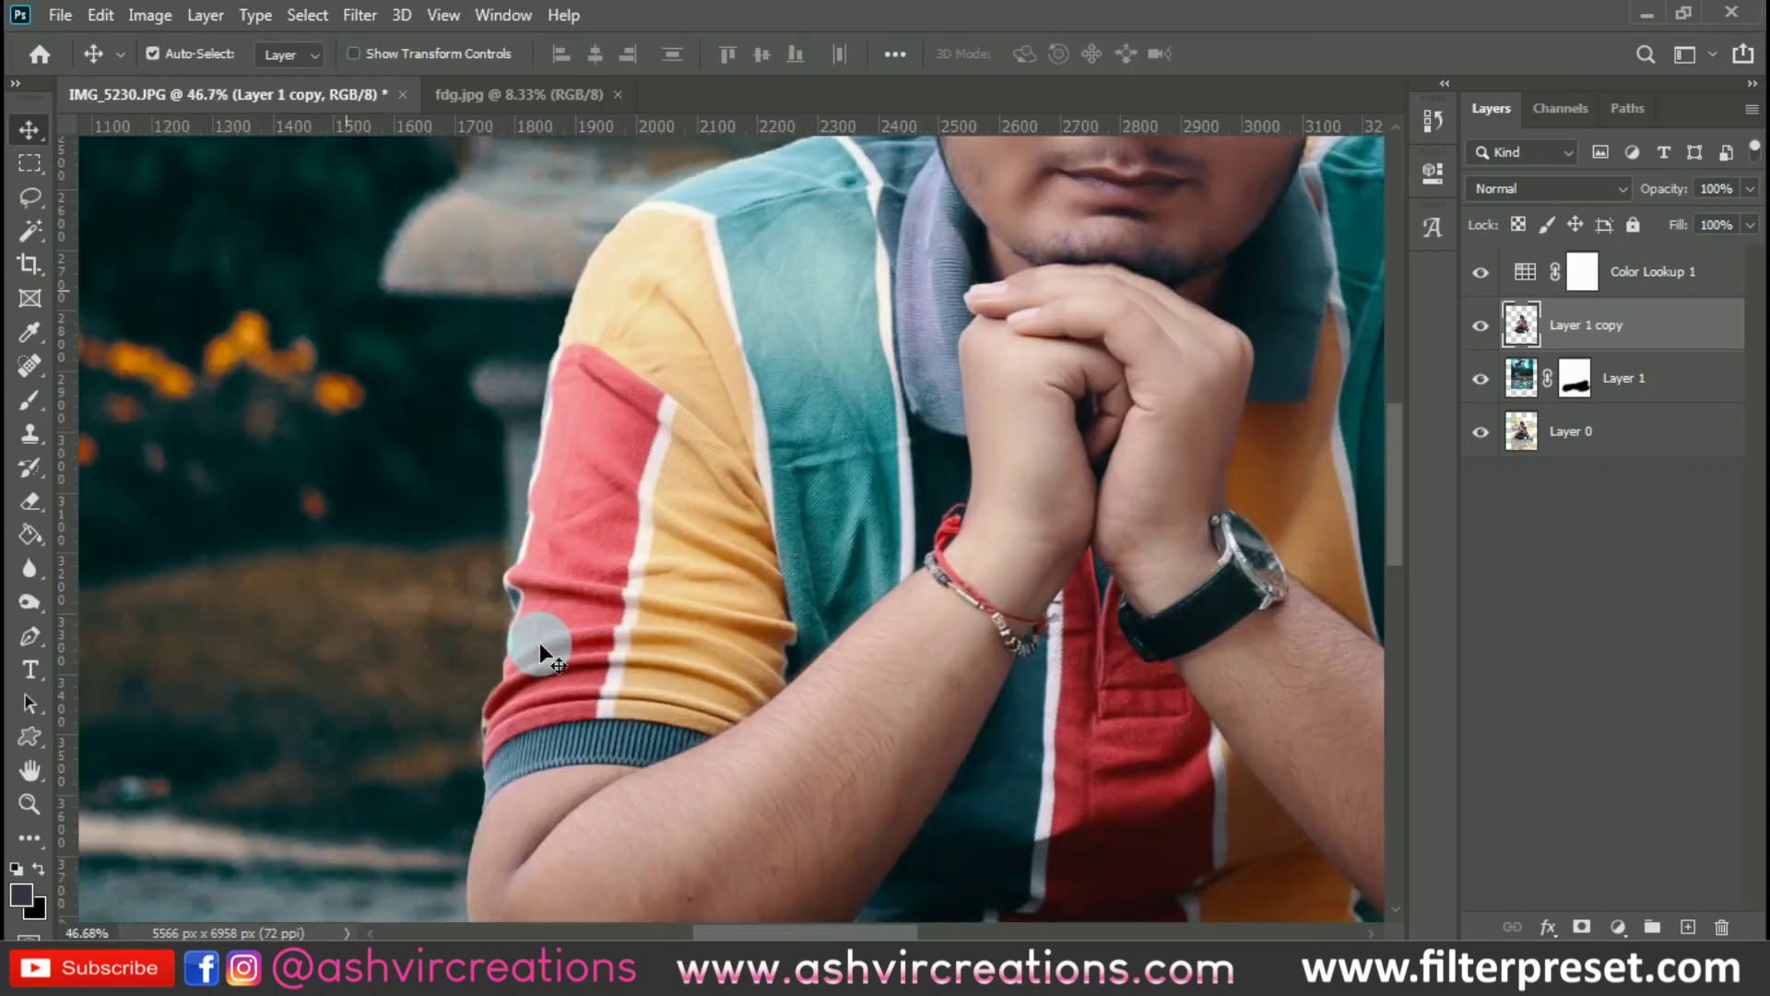
left_click_drag(876, 288, 897, 218)
left_click_drag(628, 660, 880, 219)
left_click(486, 477)
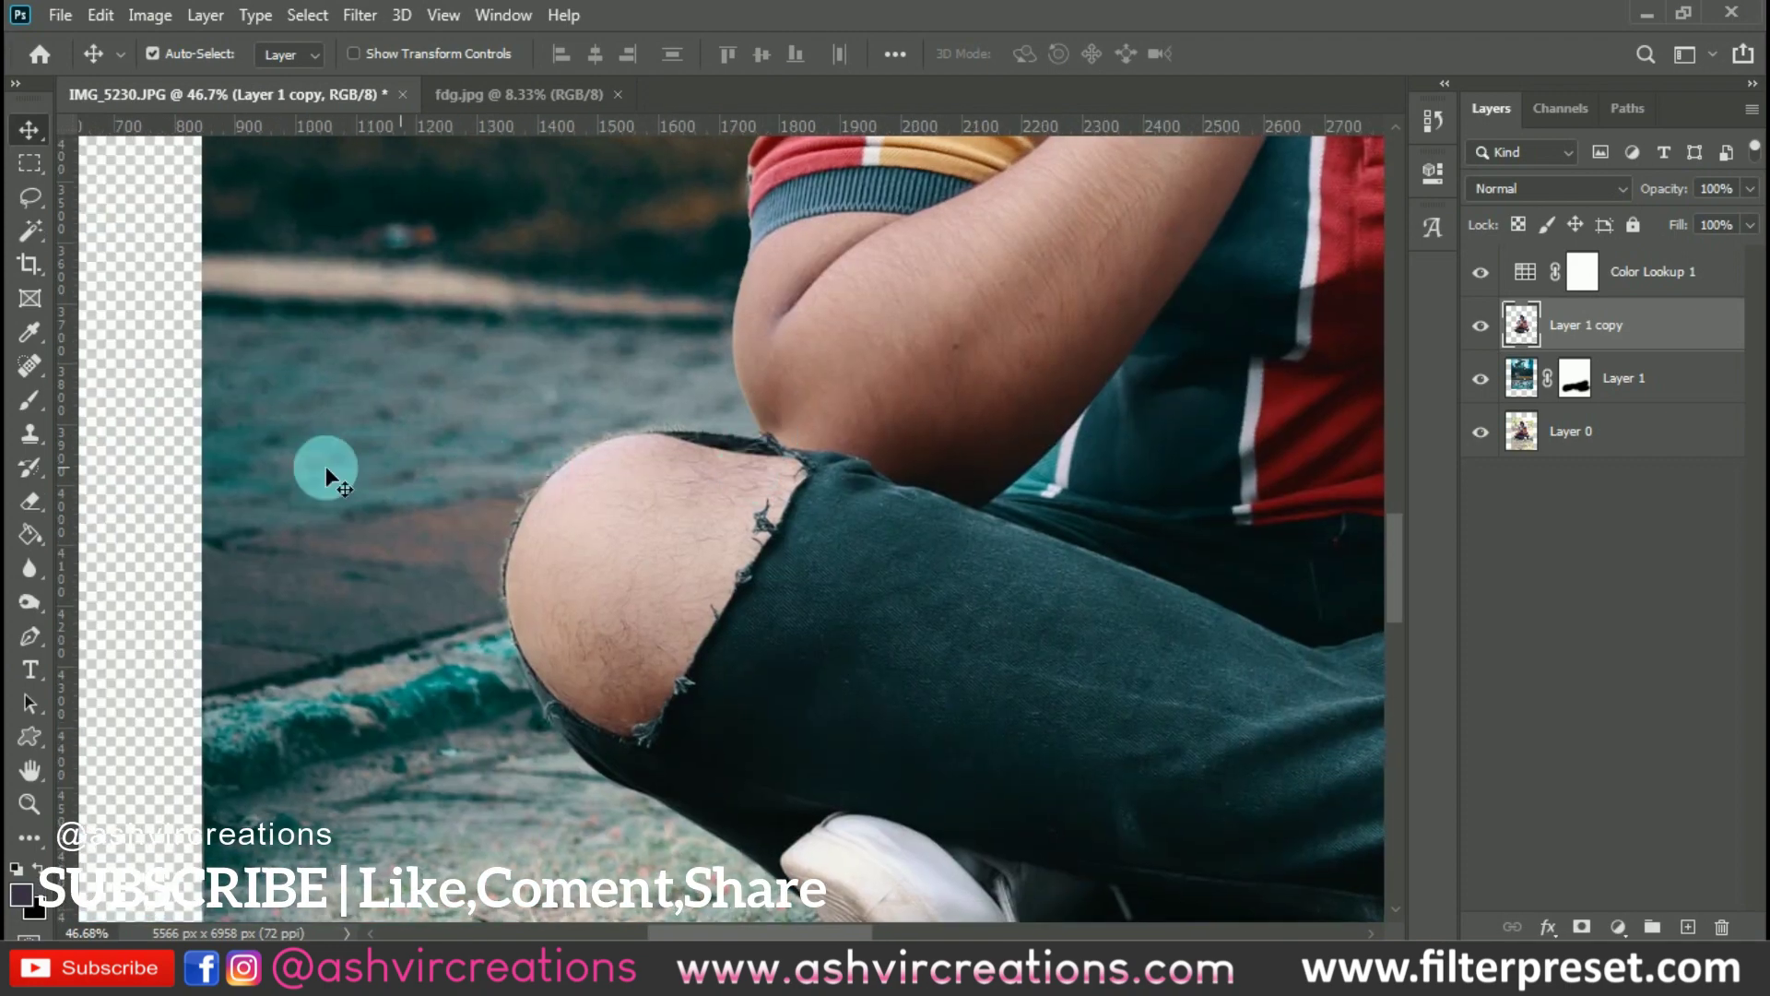
left_click(35, 565)
right_click(799, 356)
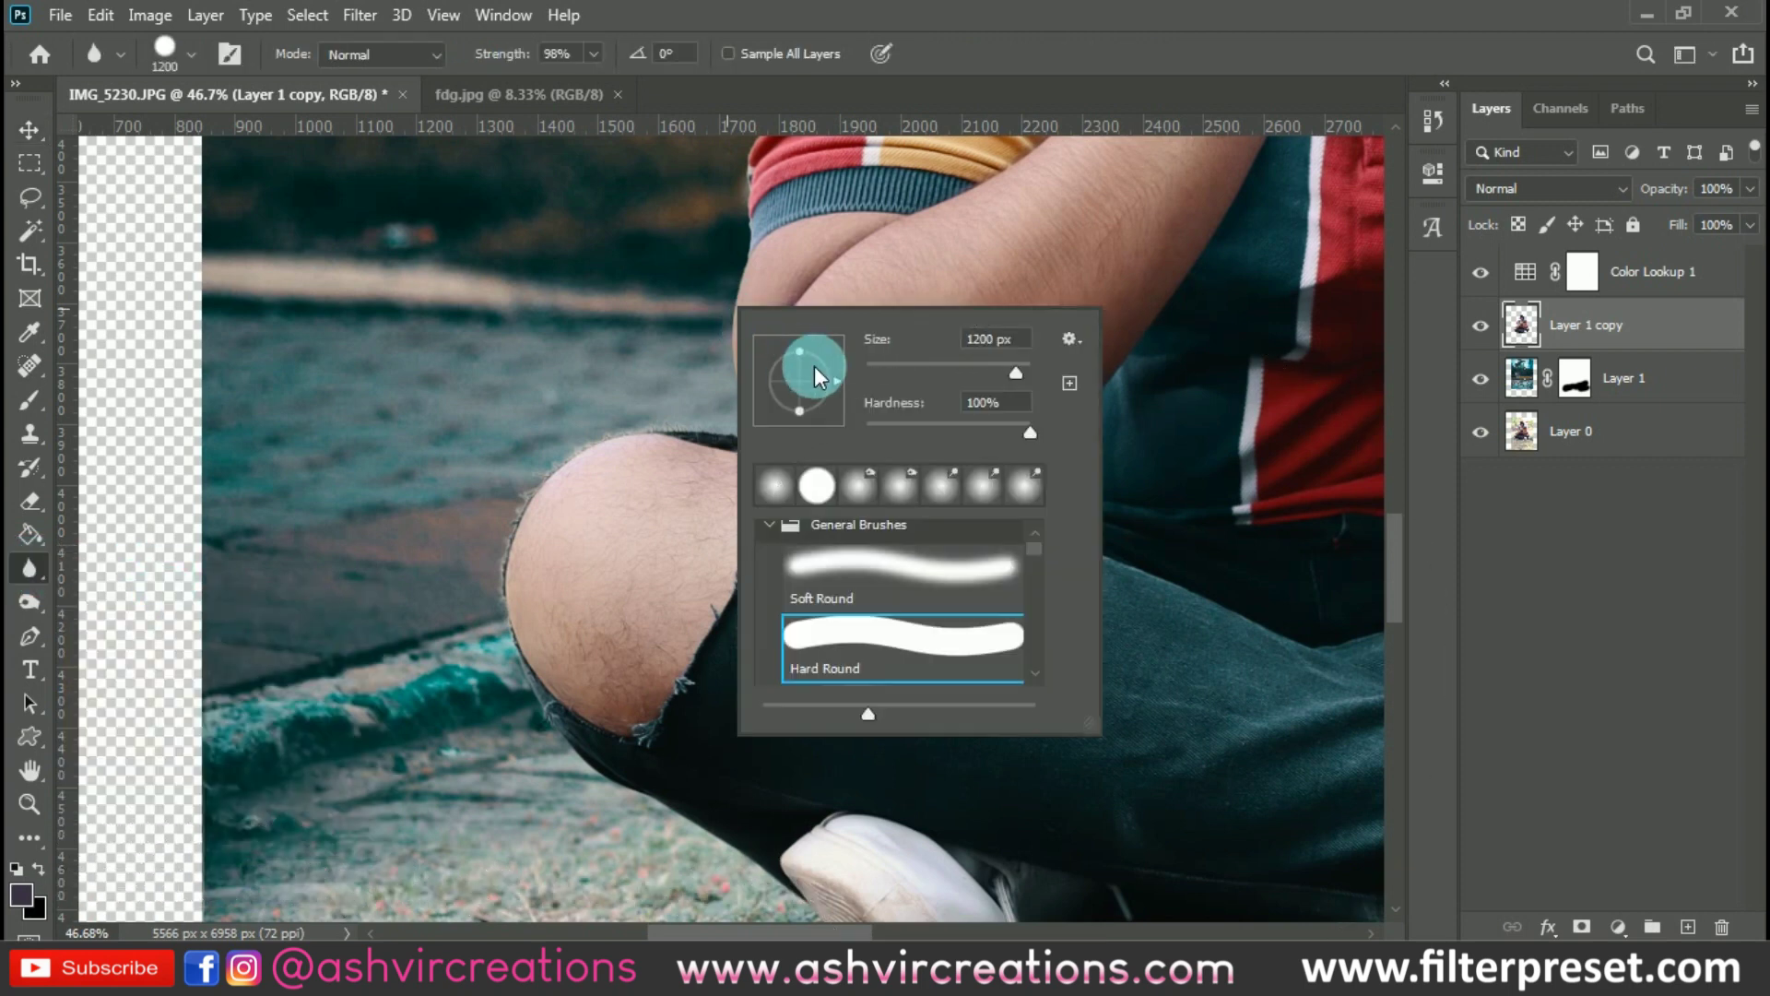
left_click(876, 586)
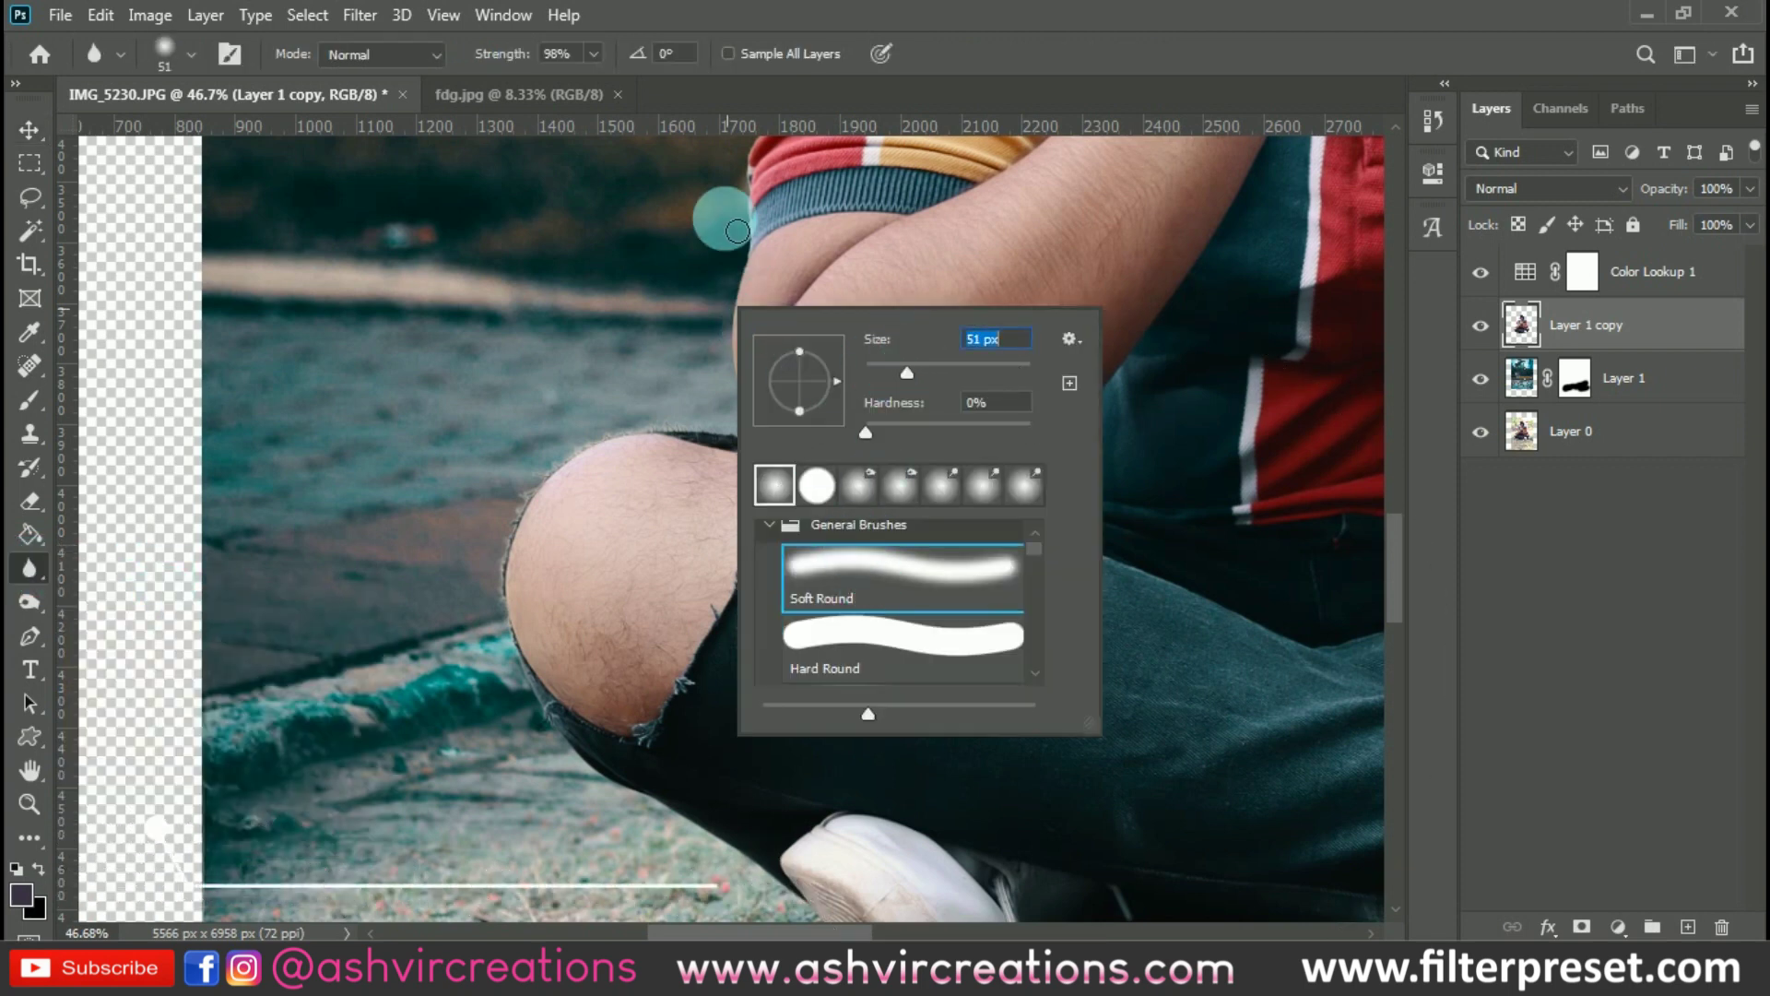
left_click(962, 57)
scroll(648, 332, "up", 5)
left_click_drag(817, 374, 707, 600)
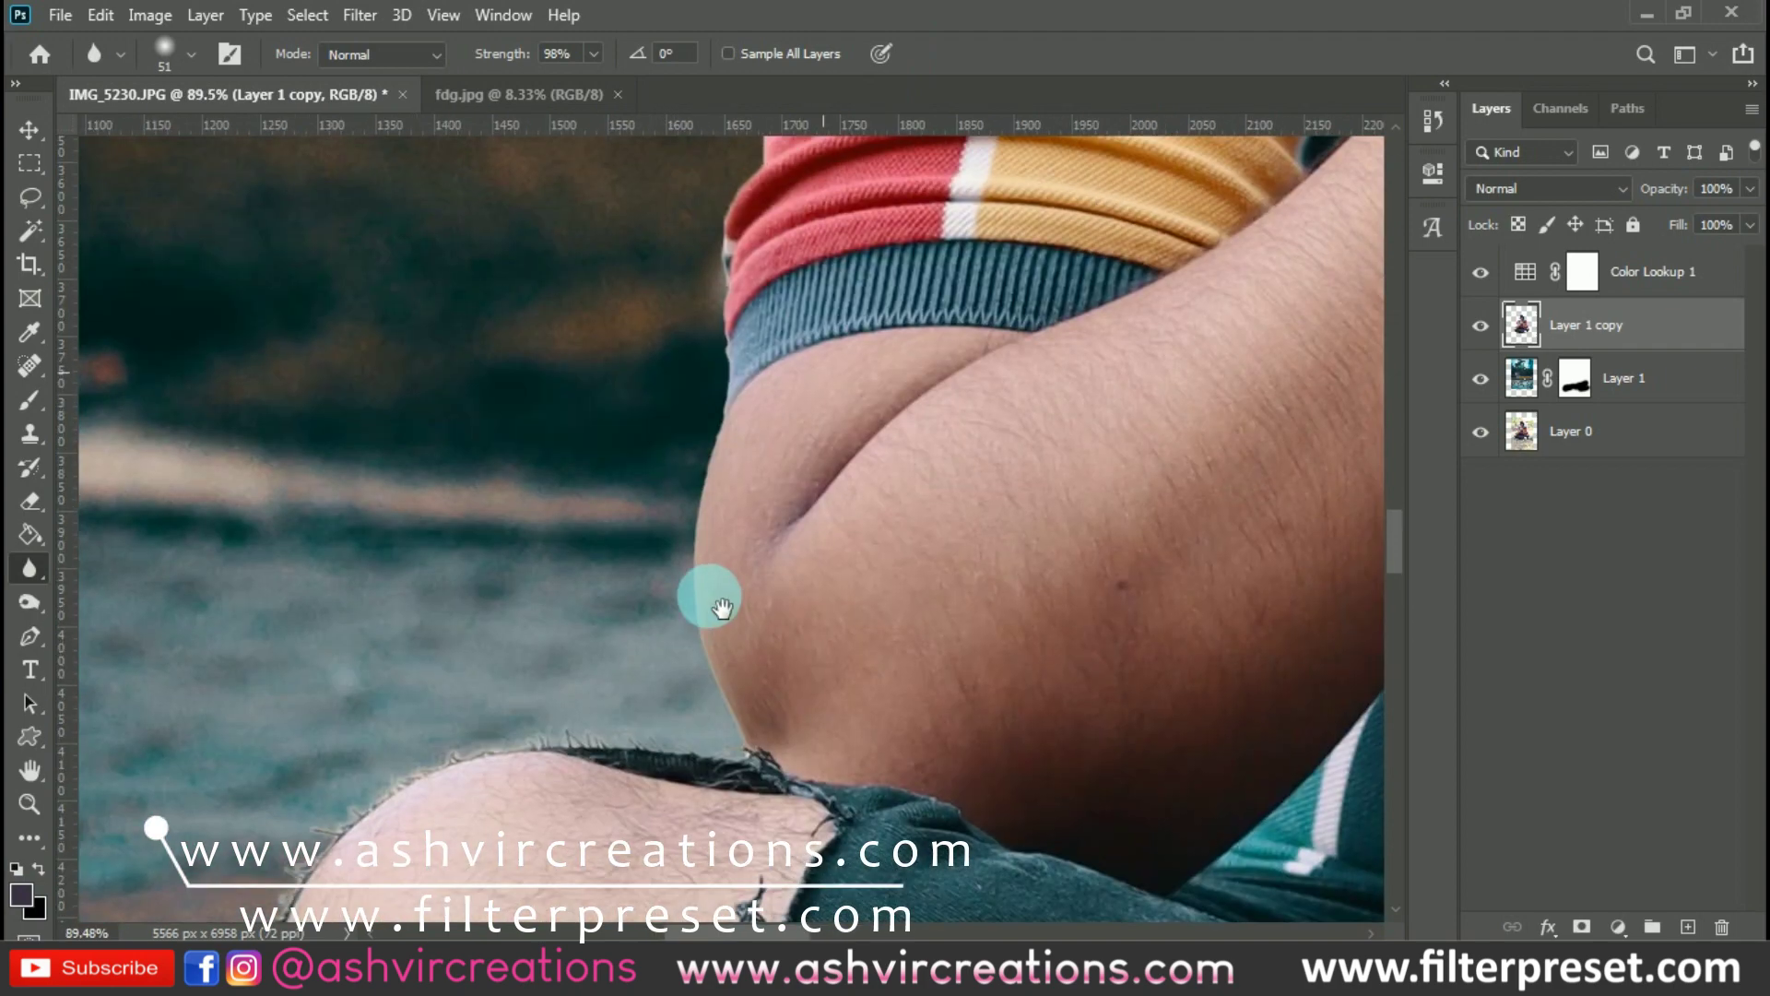
mouse_move(715, 720)
left_mouse_down()
mouse_move(703, 546)
mouse_move(758, 256)
mouse_move(785, 299)
mouse_move(750, 720)
mouse_move(728, 647)
mouse_move(707, 657)
mouse_move(753, 588)
mouse_move(767, 422)
mouse_move(821, 249)
mouse_move(689, 814)
left_mouse_up()
left_click_drag(651, 666, 676, 690)
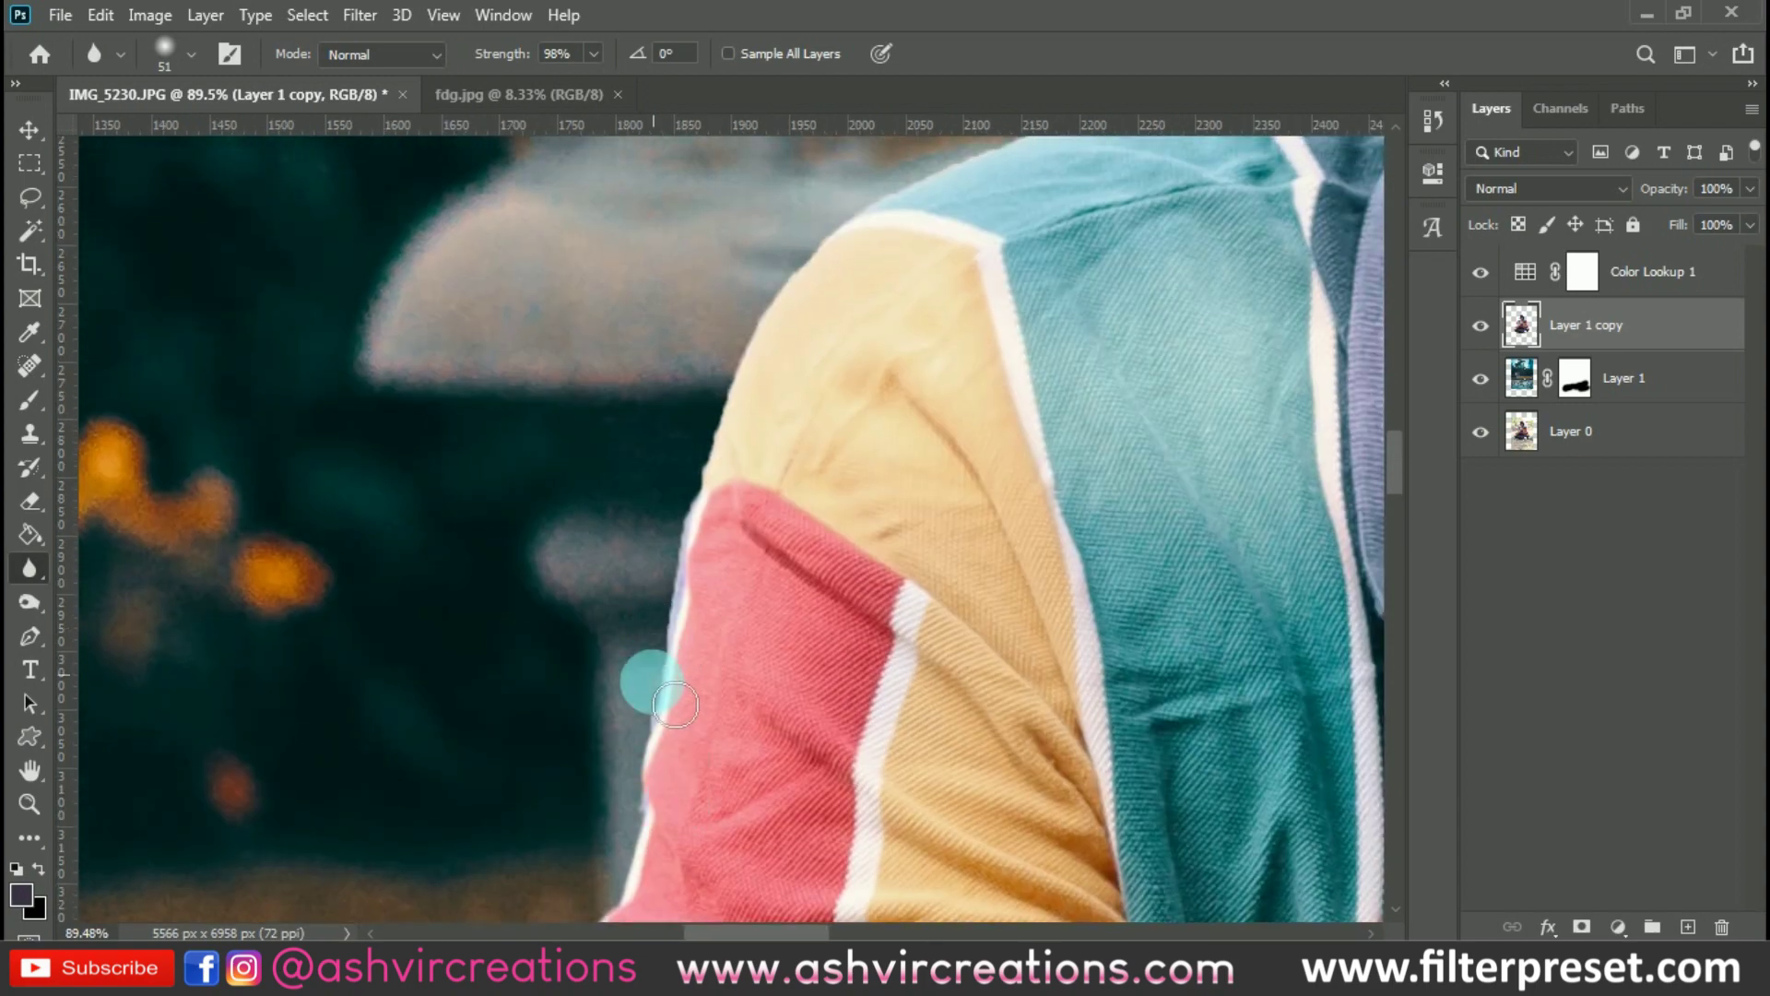
left_click_drag(964, 323, 442, 814)
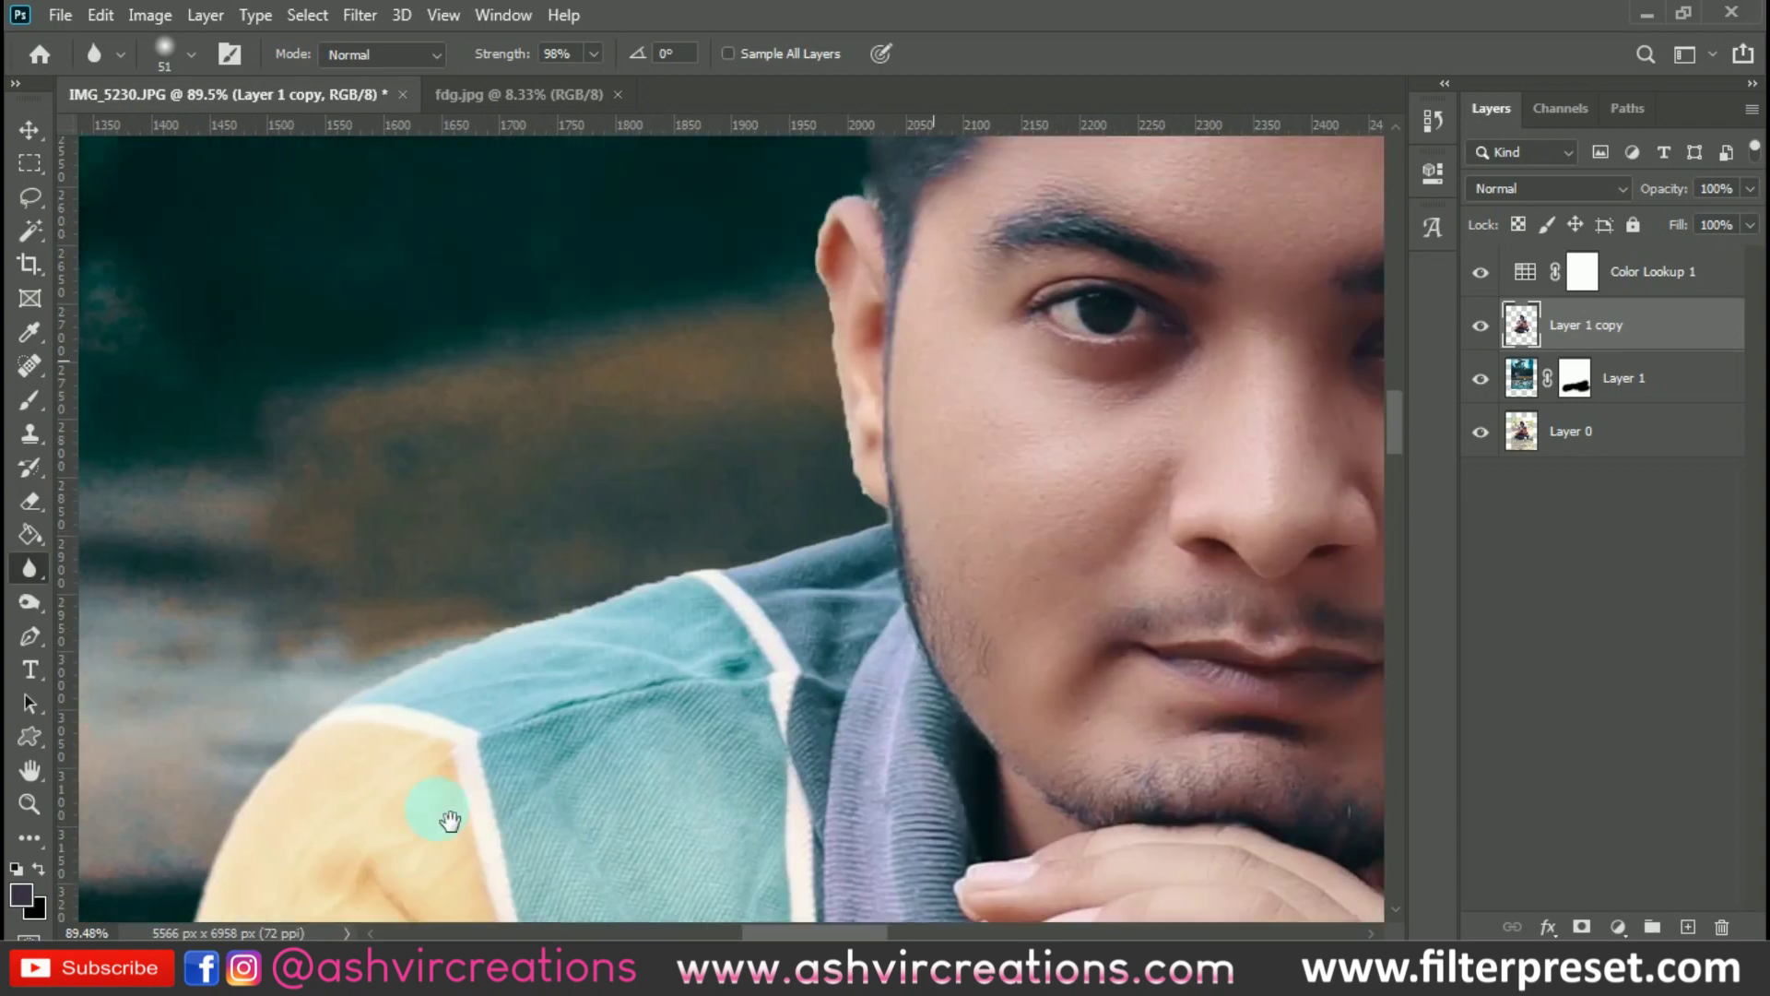
mouse_move(303, 705)
left_mouse_down()
mouse_move(609, 617)
mouse_move(466, 653)
mouse_move(652, 570)
left_mouse_up()
Erase the leftover fringe around the cutout's left ear with a small eraser
scroll(771, 621, "up", 6)
key("e")
right_click(835, 407)
left_click_drag(1113, 475, 969, 475)
mouse_move(769, 498)
left_mouse_down()
mouse_move(729, 333)
mouse_move(799, 615)
left_mouse_up()
mouse_move(799, 615)
left_mouse_down()
mouse_move(758, 330)
mouse_move(790, 557)
mouse_move(783, 268)
left_mouse_up()
scroll(836, 185, "down", 5)
Blur the outline of the left ear and adjoining hair with a 25 px Blur tool
left_click(30, 569)
scroll(885, 774, "up", 4)
left_click_drag(890, 799, 786, 291)
left_click_drag(786, 291, 852, 660)
left_click_drag(853, 660, 813, 446)
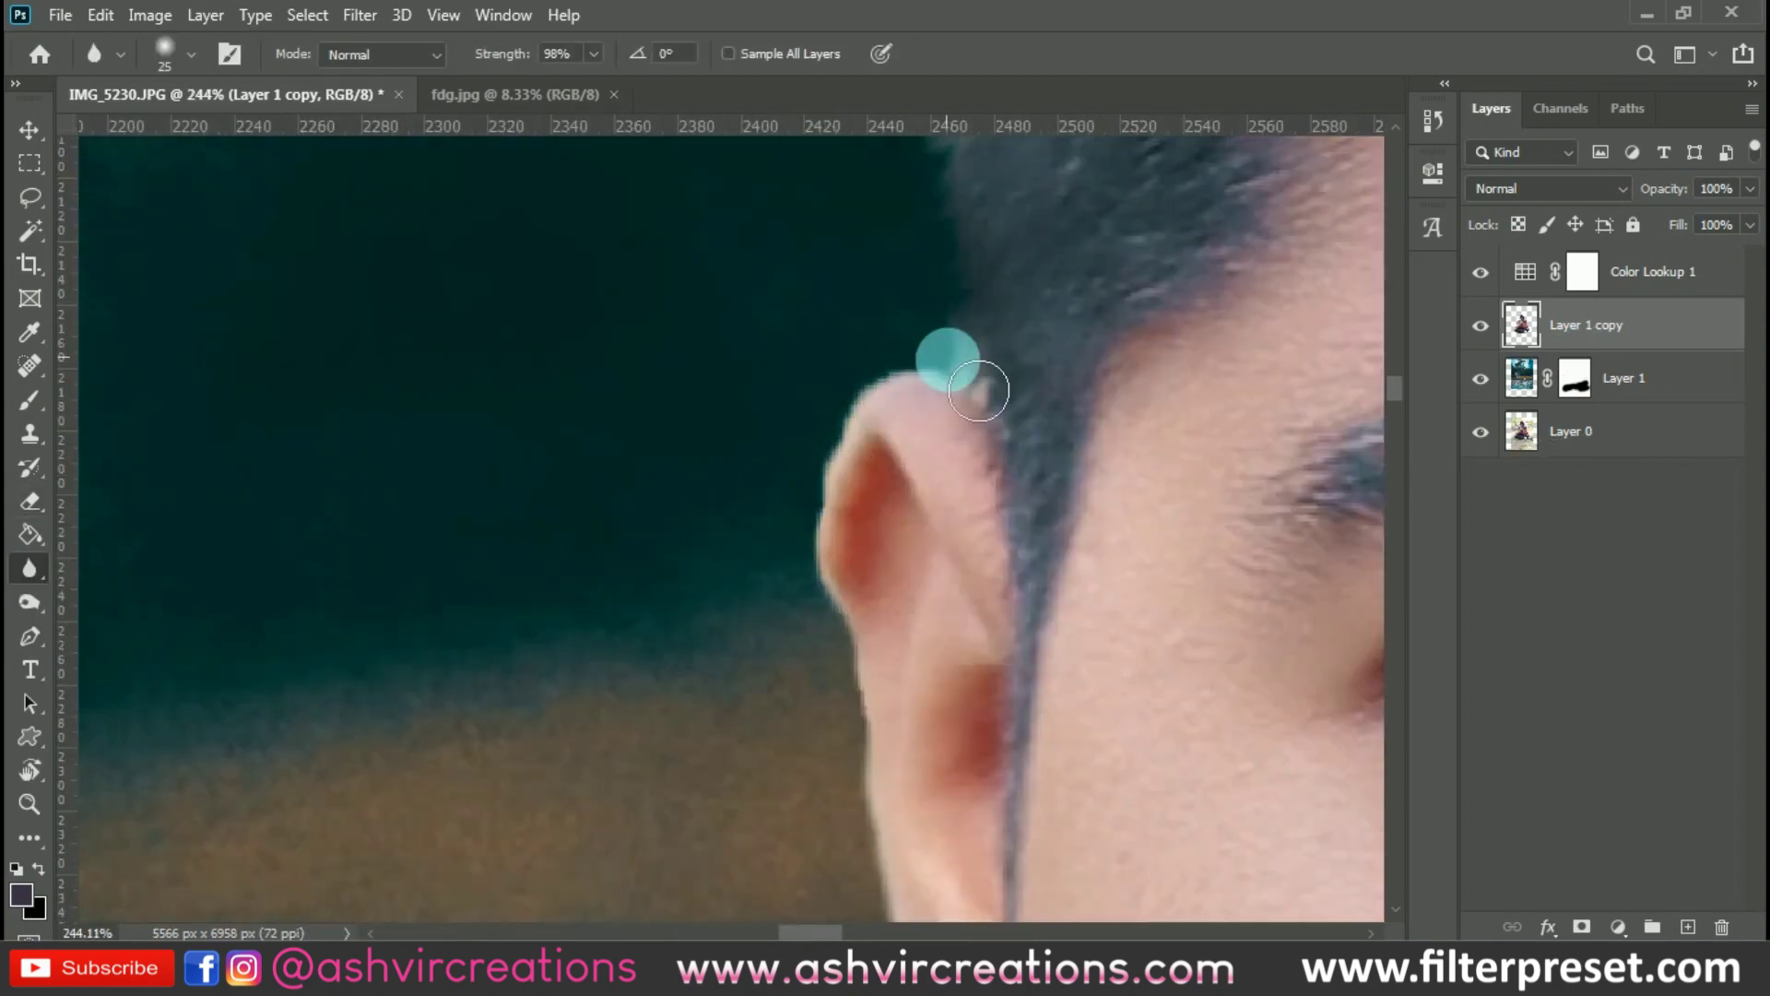
Erase the light fringe along the right ear and neck with a 7 px eraser
scroll(885, 387, "down", 5)
left_click_drag(1309, 415, 688, 585)
left_click_drag(798, 716, 789, 457)
key("e")
scroll(792, 486, "up", 8)
left_click_drag(663, 343, 585, 590)
left_click_drag(507, 694, 667, 411)
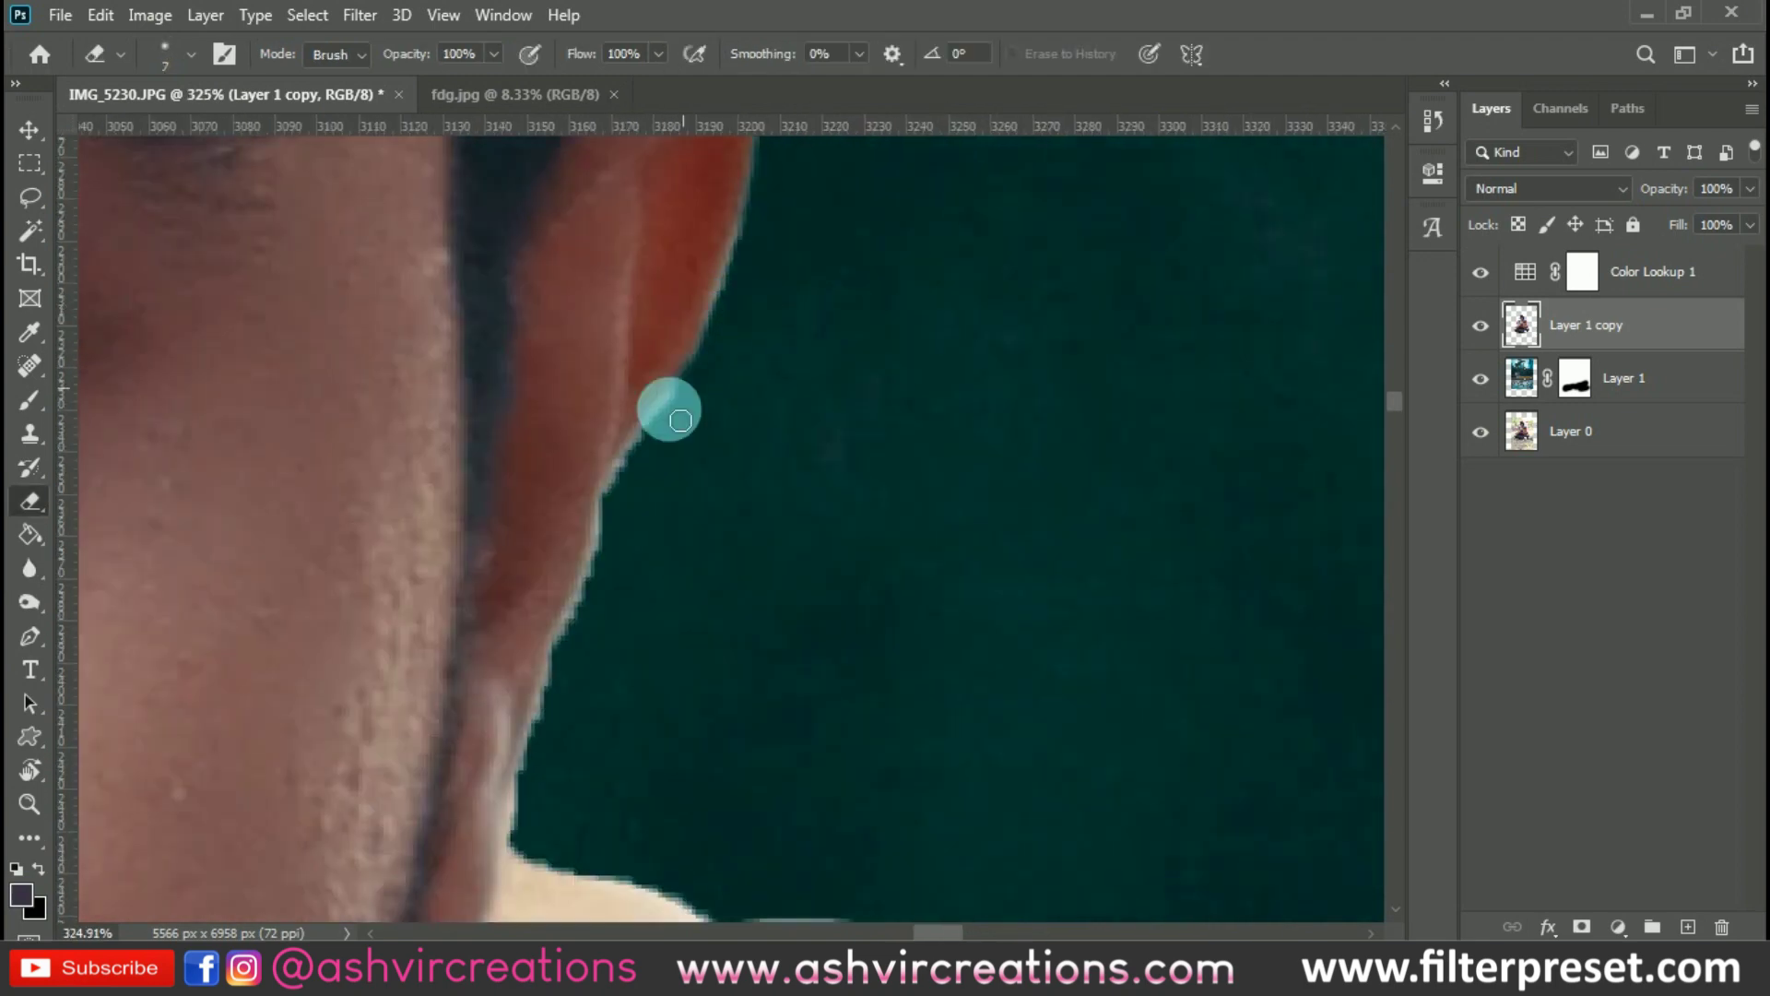
left_click_drag(594, 539, 700, 342)
left_click_drag(700, 342, 641, 503)
scroll(806, 644, "down", 3)
With Color Lookup 1 hidden, add a layer clipped to Layer 1 copy and paint over the cutout's pale edges
scroll(829, 460, "up", 4)
left_click(1687, 926)
left_click(1480, 273)
key("ctrl+alt+g")
key("b")
mouse_move(646, 343)
left_mouse_down()
mouse_move(664, 324)
mouse_move(790, 312)
left_mouse_up()
left_click_drag(701, 830, 793, 396)
left_click_drag(682, 618, 649, 784)
scroll(737, 553, "down", 4)
Show Color Lookup 1 again and merge the clipped paint layer with Layer 1 copy
left_click(1480, 272)
left_click(1630, 379, "shift")
key("ctrl+e")
Blur the merged cutout's edges along the right shoulder and sleeve with the 25 px Blur tool
left_click_drag(765, 445, 251, 452)
left_click(30, 568)
left_click_drag(396, 364, 848, 472)
left_click_drag(1106, 829, 350, 194)
left_click_drag(687, 452, 758, 577)
left_click_drag(811, 866, 692, 185)
left_click(1625, 378)
left_click(30, 197)
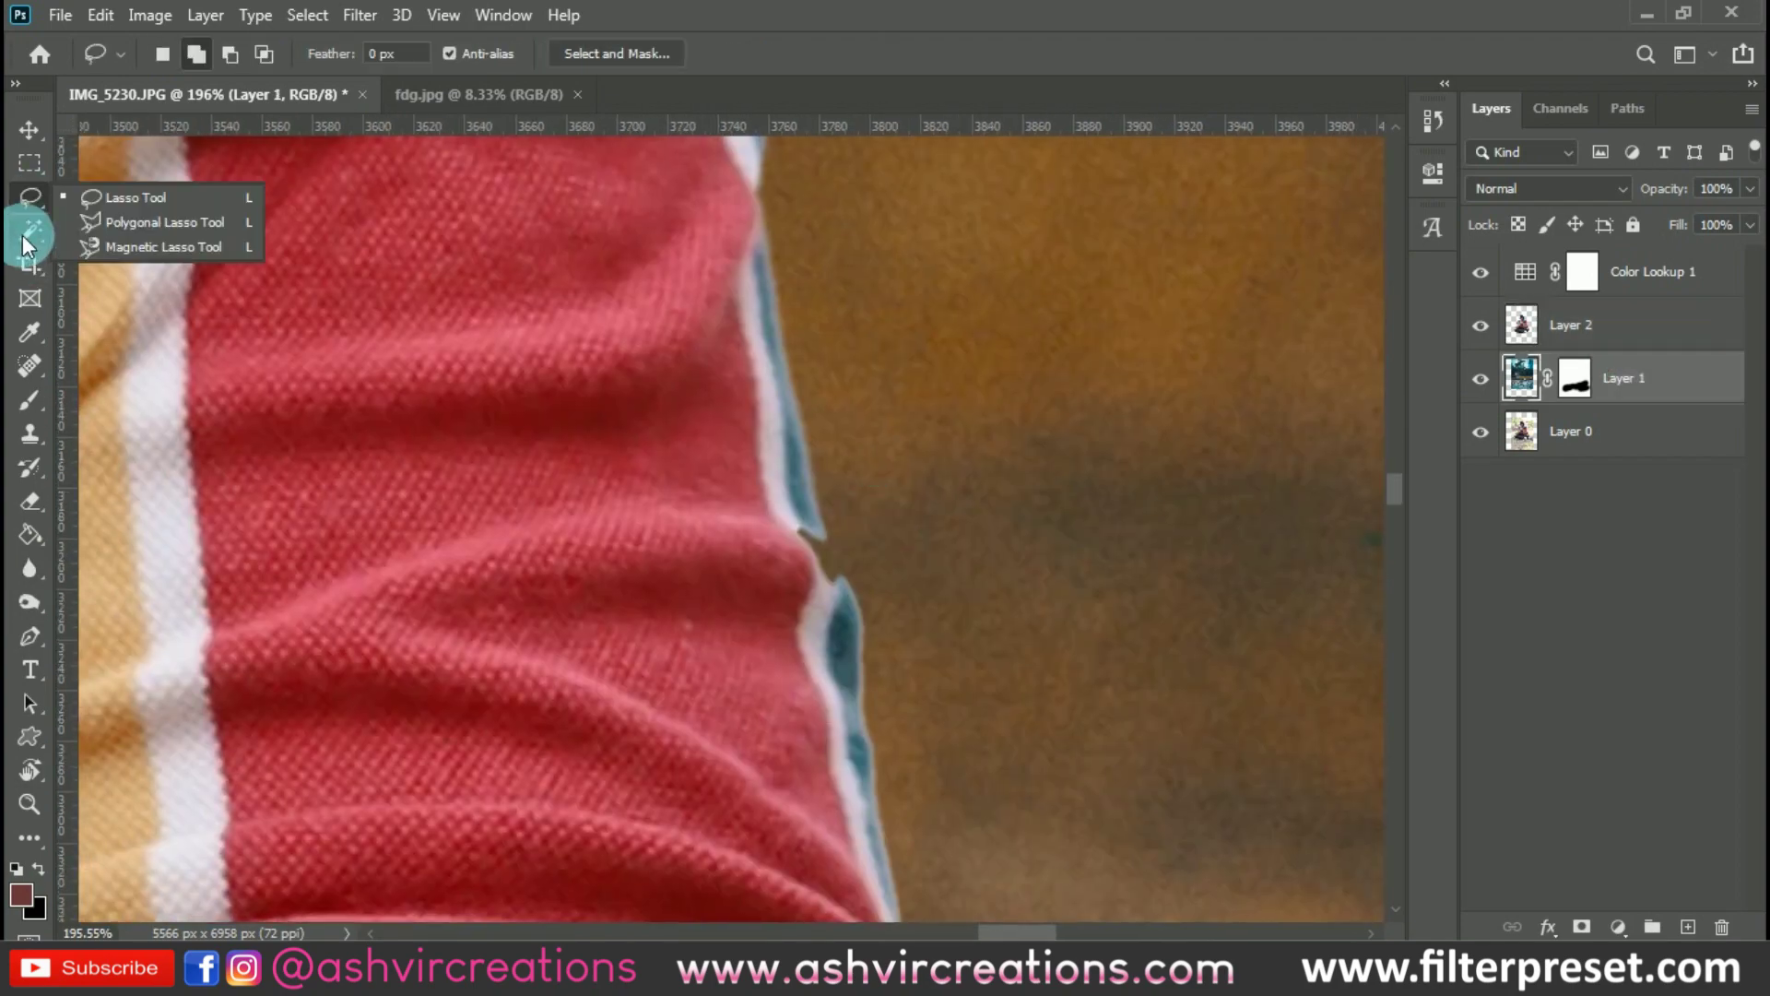
scroll(811, 522, "up", 2)
left_click(1688, 927)
left_click_drag(1613, 431, 1613, 369)
key("Delete")
Blur the remaining rough edges along the sleeve and arm of the cutout on Layer 2
left_click(1604, 325)
scroll(830, 554, "down", 4)
left_click(30, 569)
mouse_move(871, 203)
left_mouse_down()
mouse_move(1022, 763)
mouse_move(829, 277)
left_mouse_up()
scroll(857, 513, "down", 5)
left_click_drag(634, 503, 1200, 542)
scroll(838, 429, "down", 5)
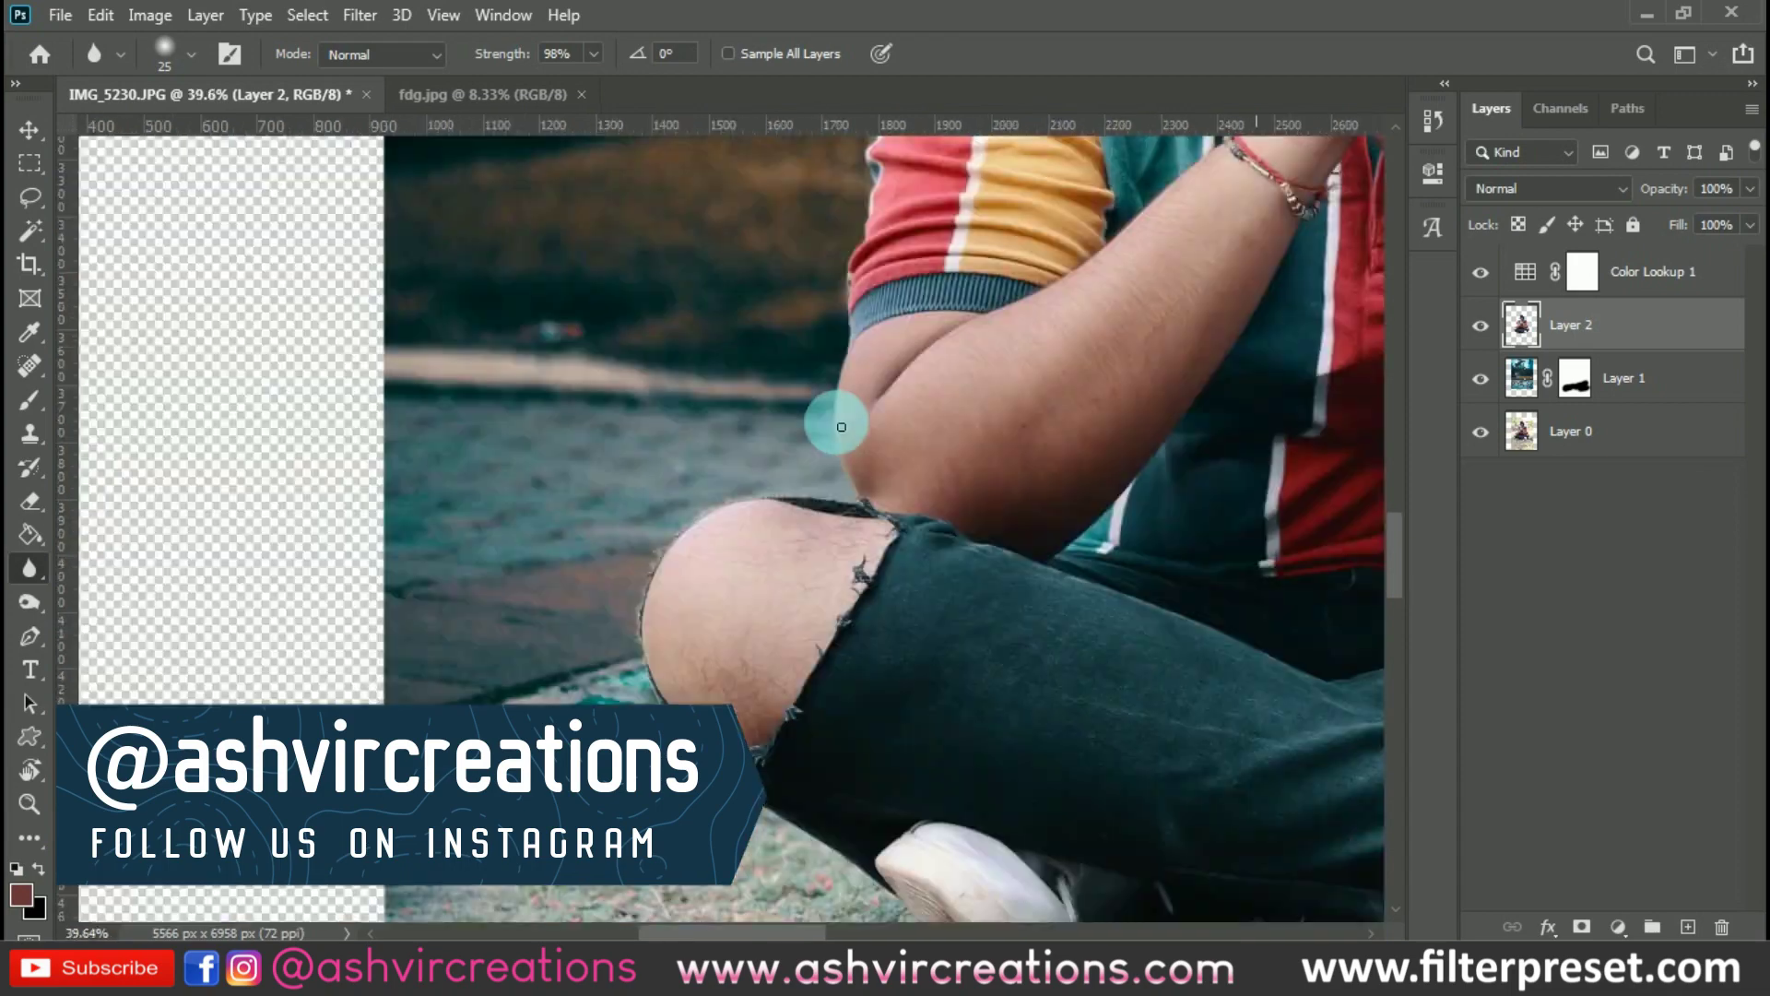
Blur the edges of the cleared gap between the shirt, elbow and thigh on Layer 2
scroll(829, 517, "up", 8)
left_click_drag(832, 460, 983, 561)
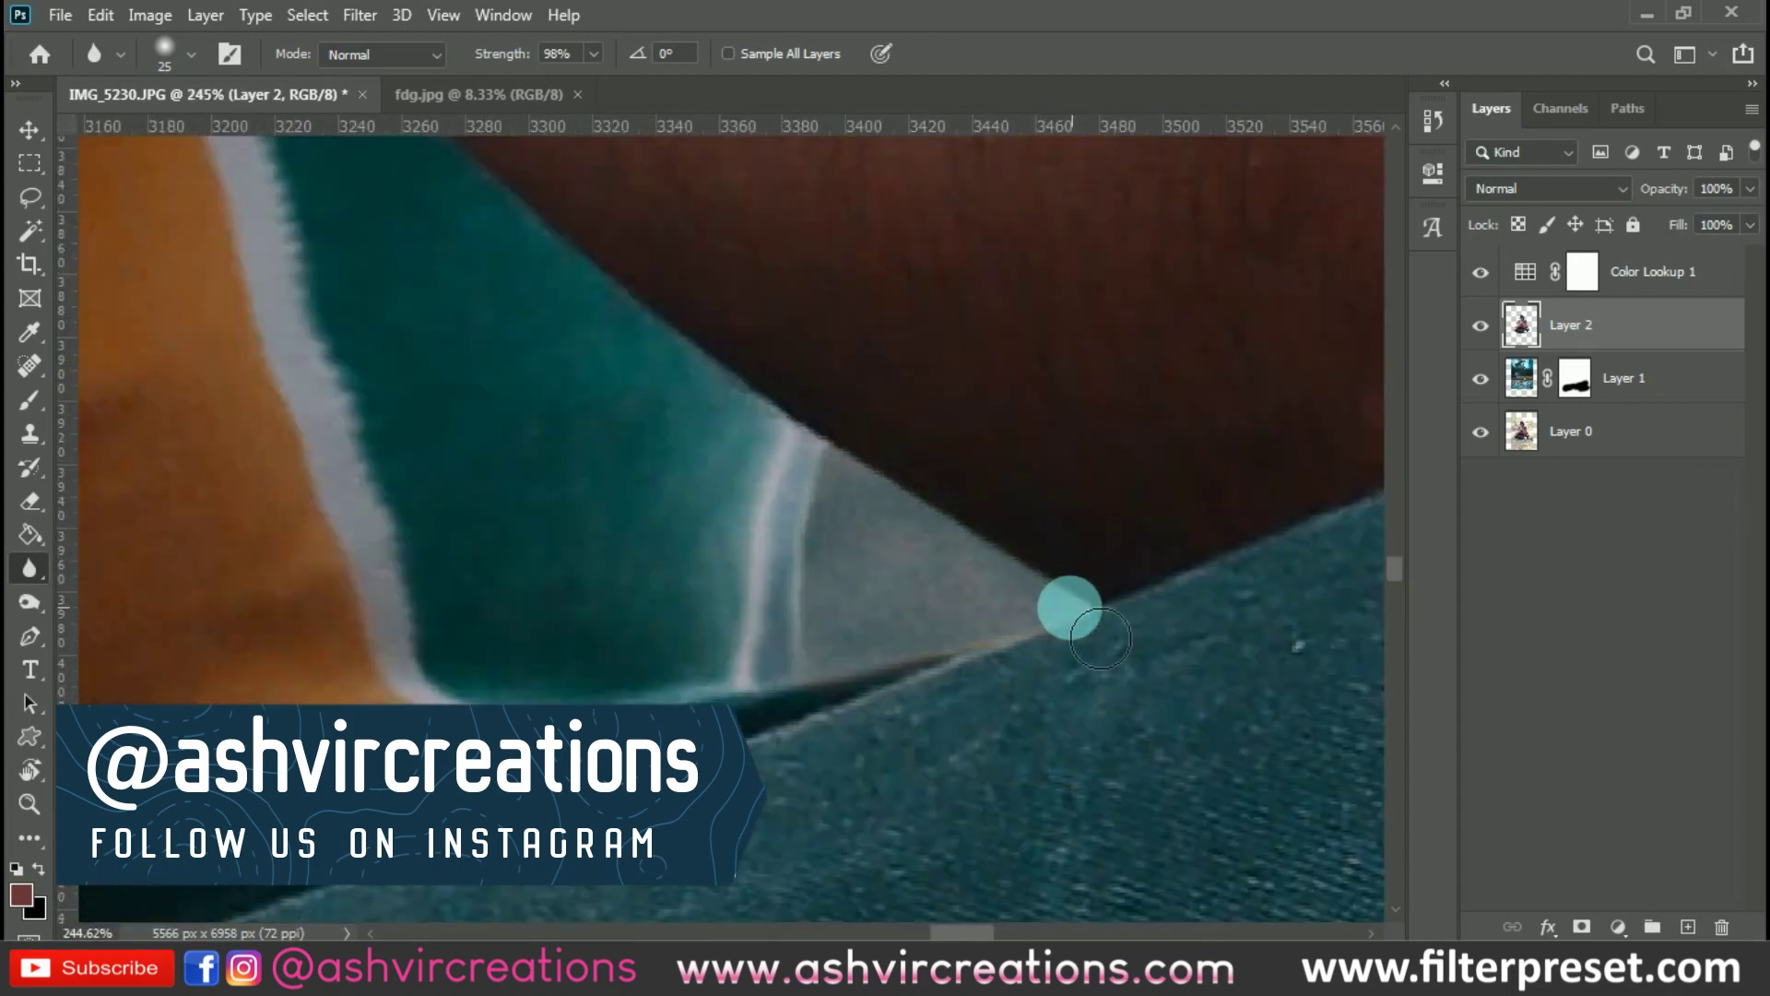
scroll(1069, 607, "down", 8)
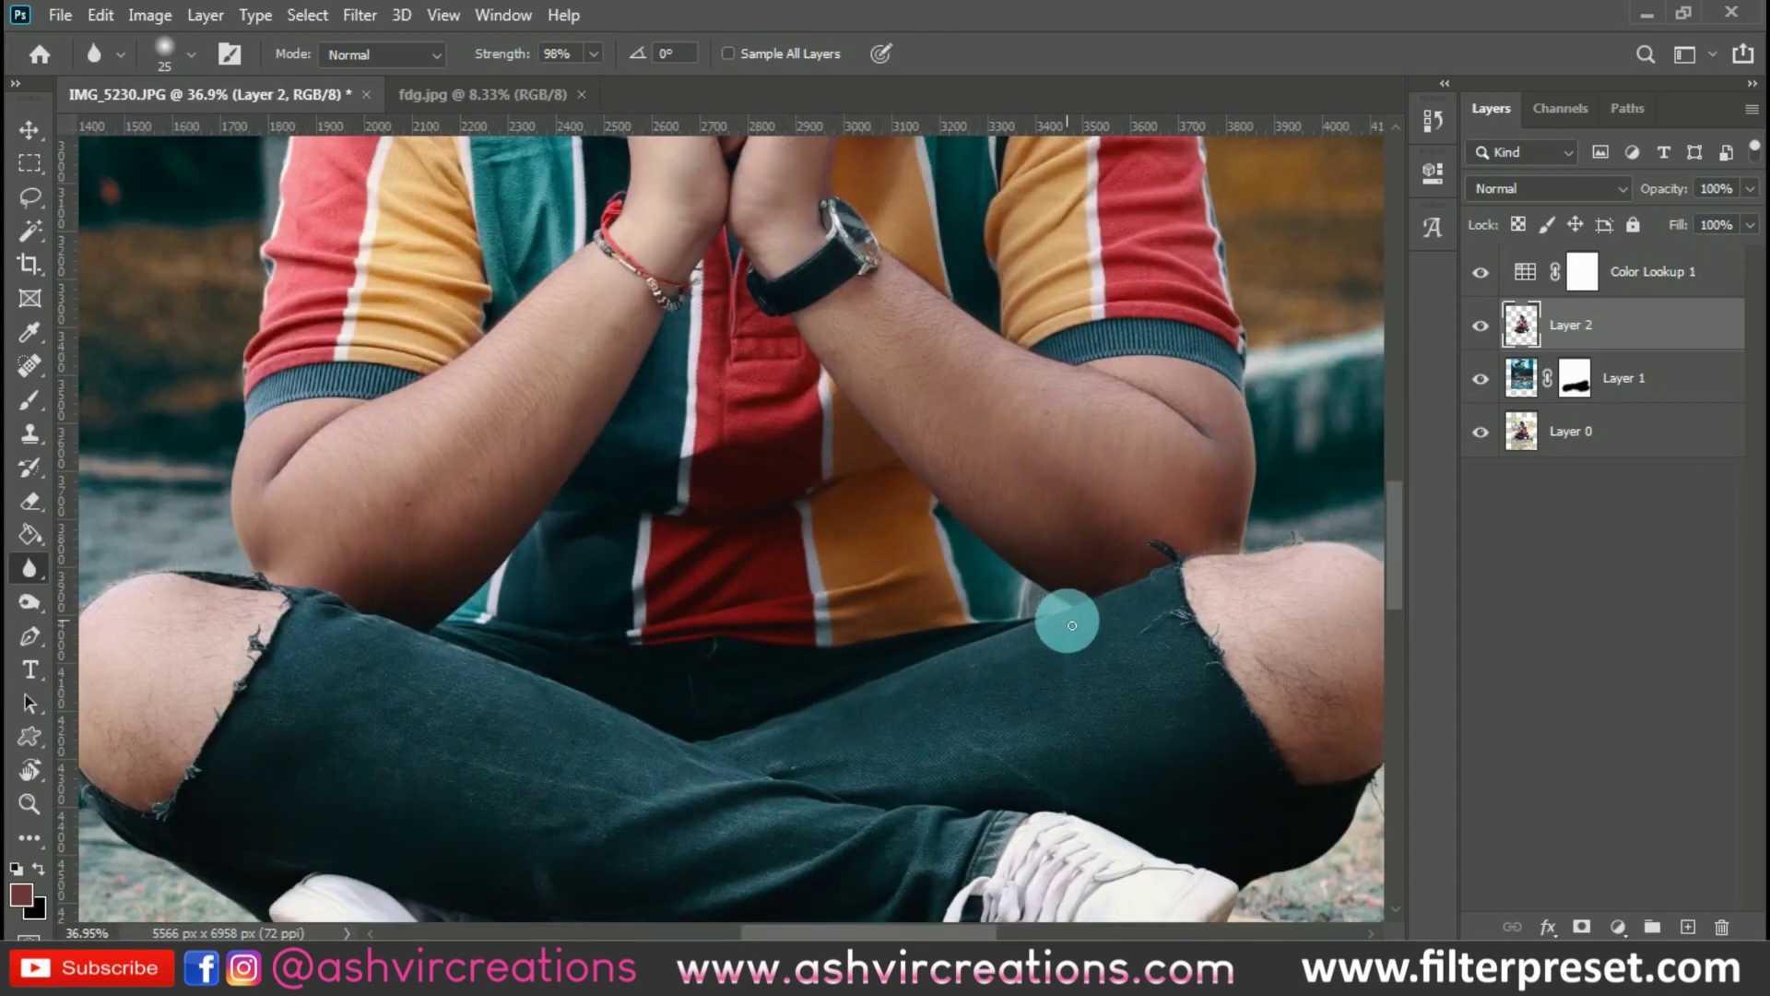
scroll(1069, 624, "down", 2)
key("v")
scroll(1025, 597, "down", 5)
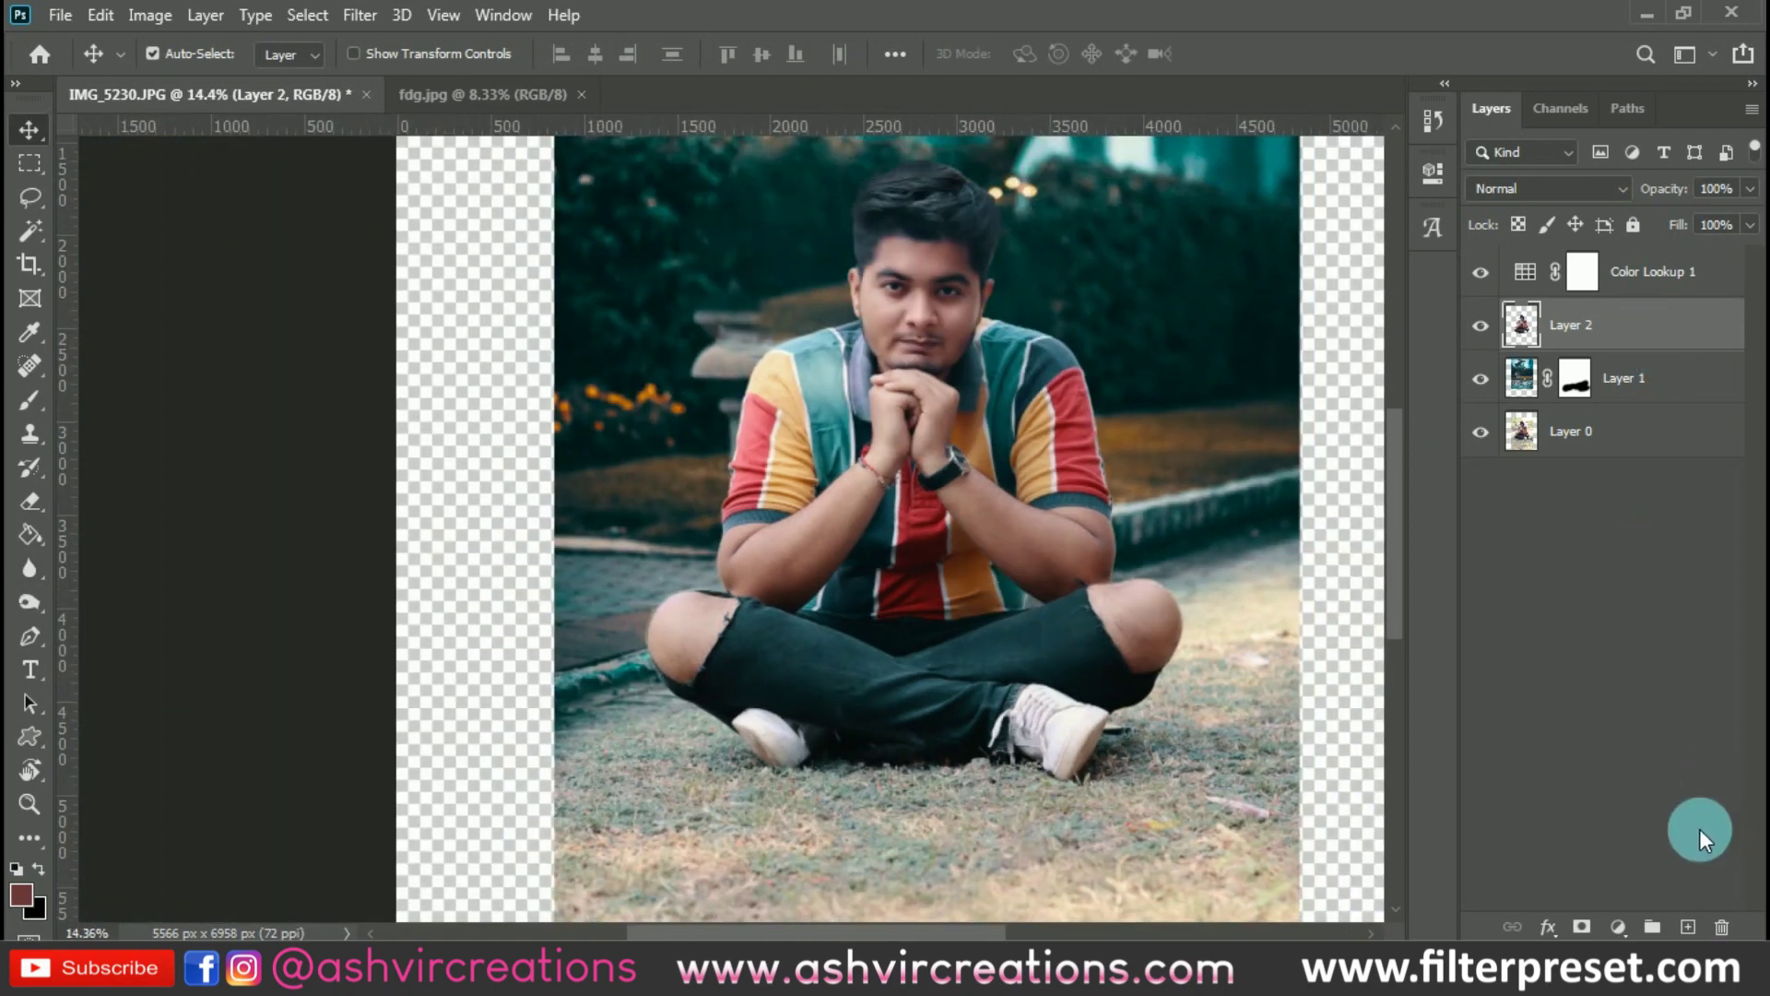
Duplicate Layer 2 and brighten the copy with Levels, setting the midtone input to 1.2 and the highlight input to 243
key("ctrl+j")
key("ctrl+l")
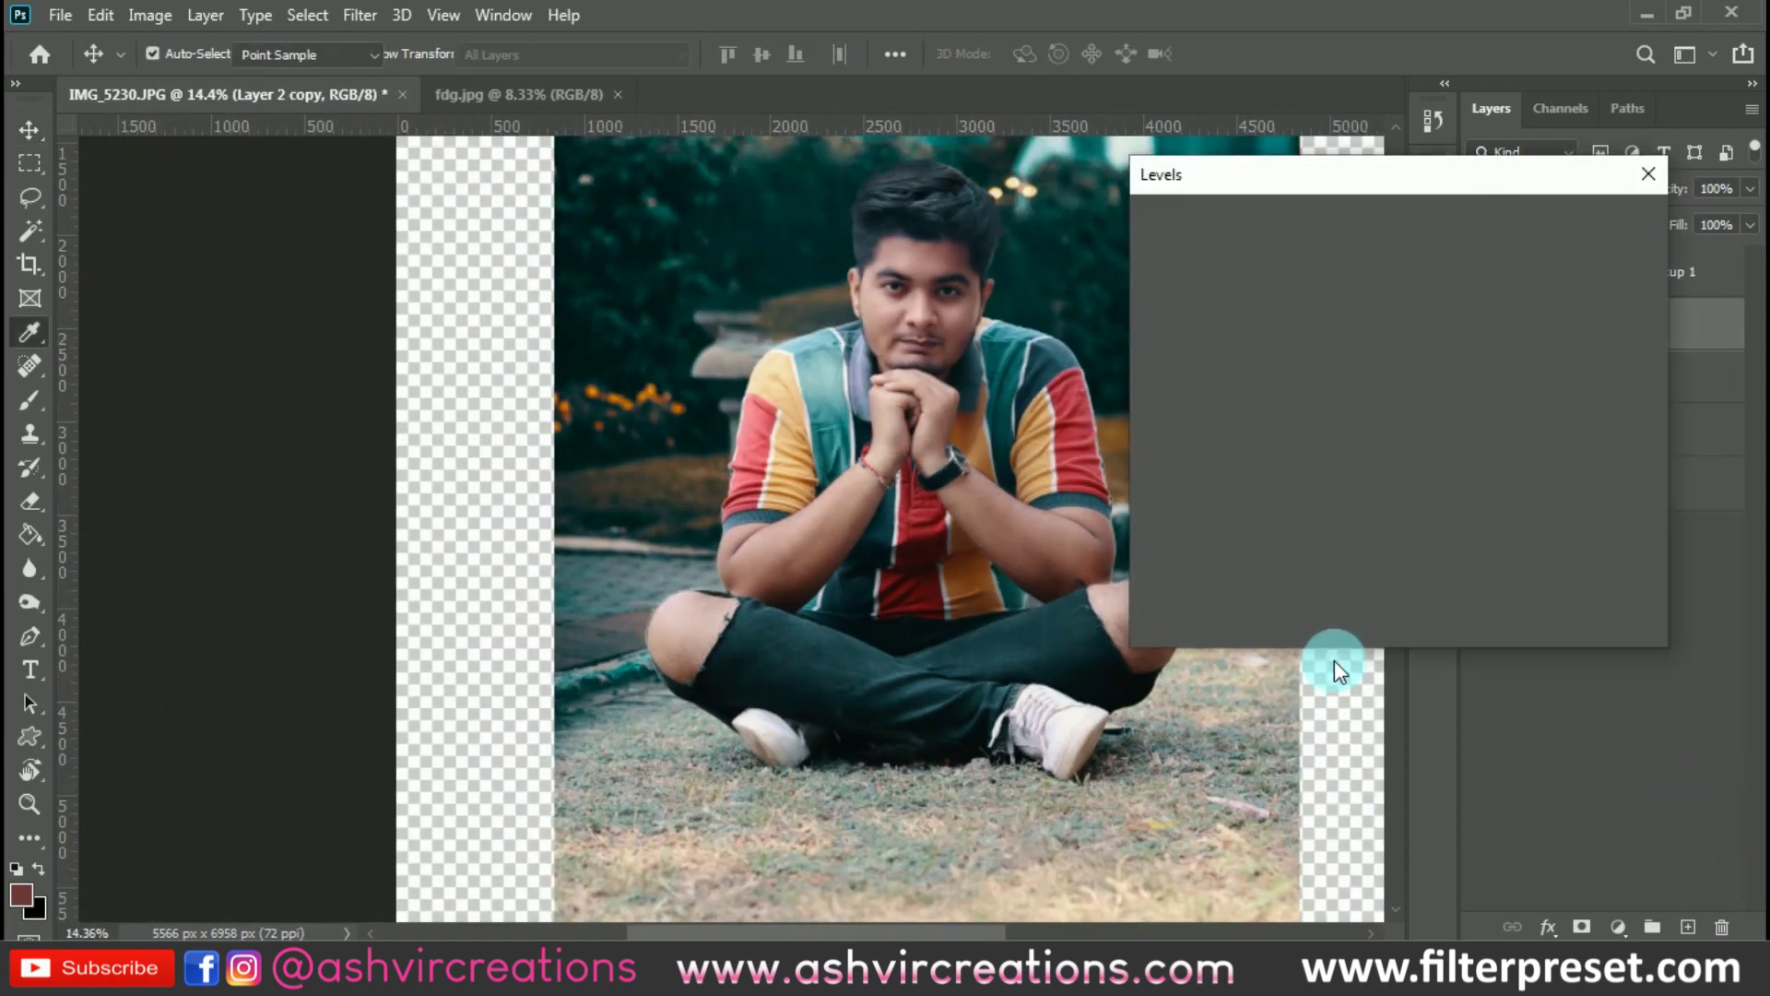
left_click_drag(1330, 466, 1308, 459)
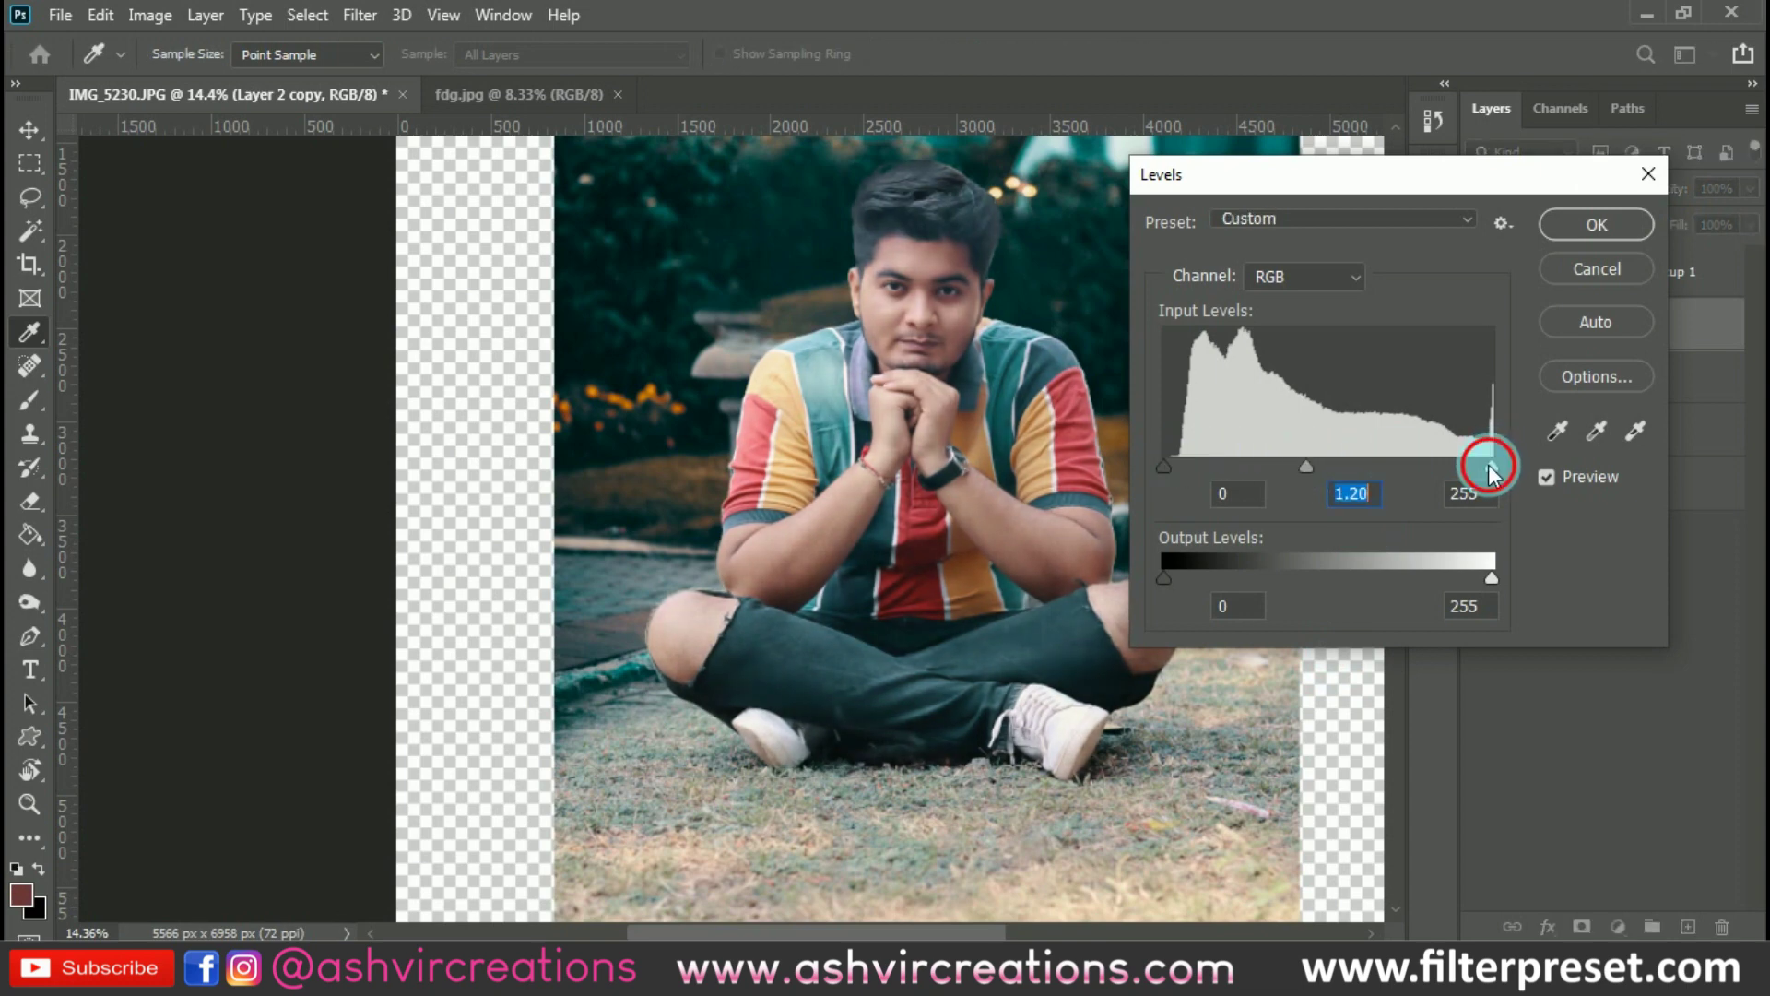
key("Tab")
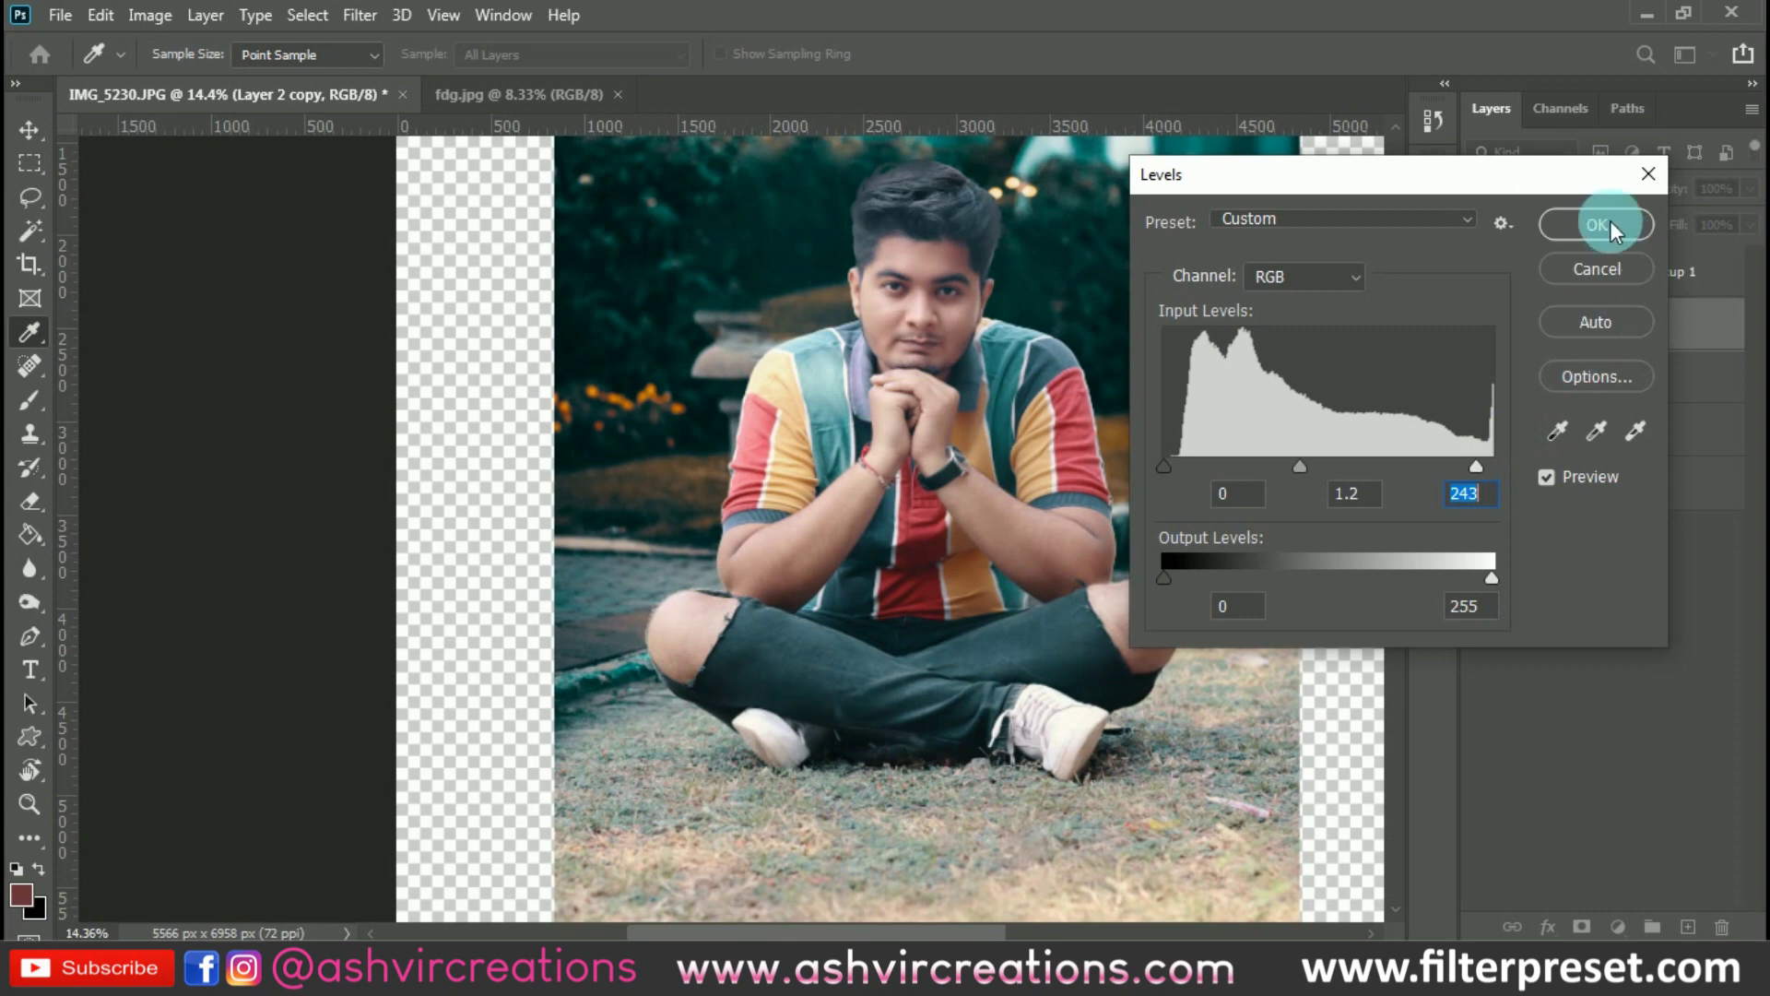
left_click(1611, 225)
left_click(1484, 325)
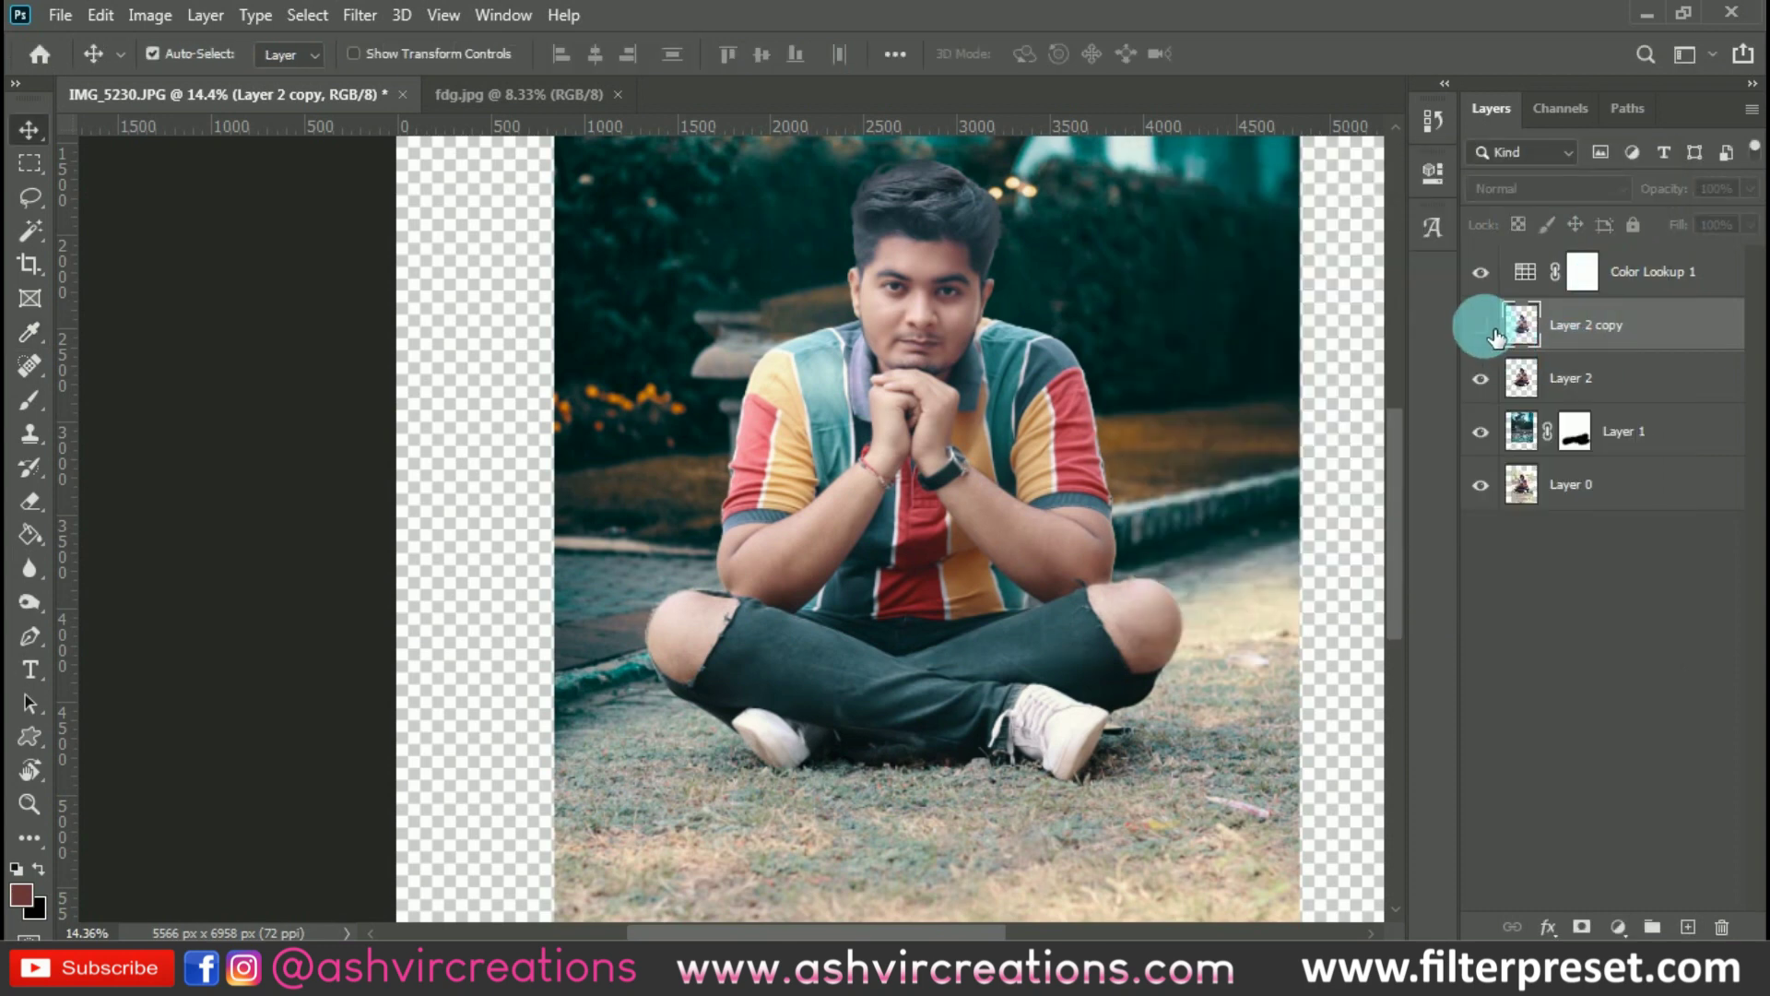
left_click(1481, 325)
Erase parts of the brightened Layer 2 copy with a 600 px eraser
key("e")
right_click(662, 770)
type("600")
key("Return")
scroll(950, 351, "up", 3)
scroll(820, 357, "up", 3)
left_click_drag(835, 392, 949, 397)
Clip Layer 3 to Layer 2 and paint a dark tone over the man's hair with an enlarged soft brush
left_click(1572, 385)
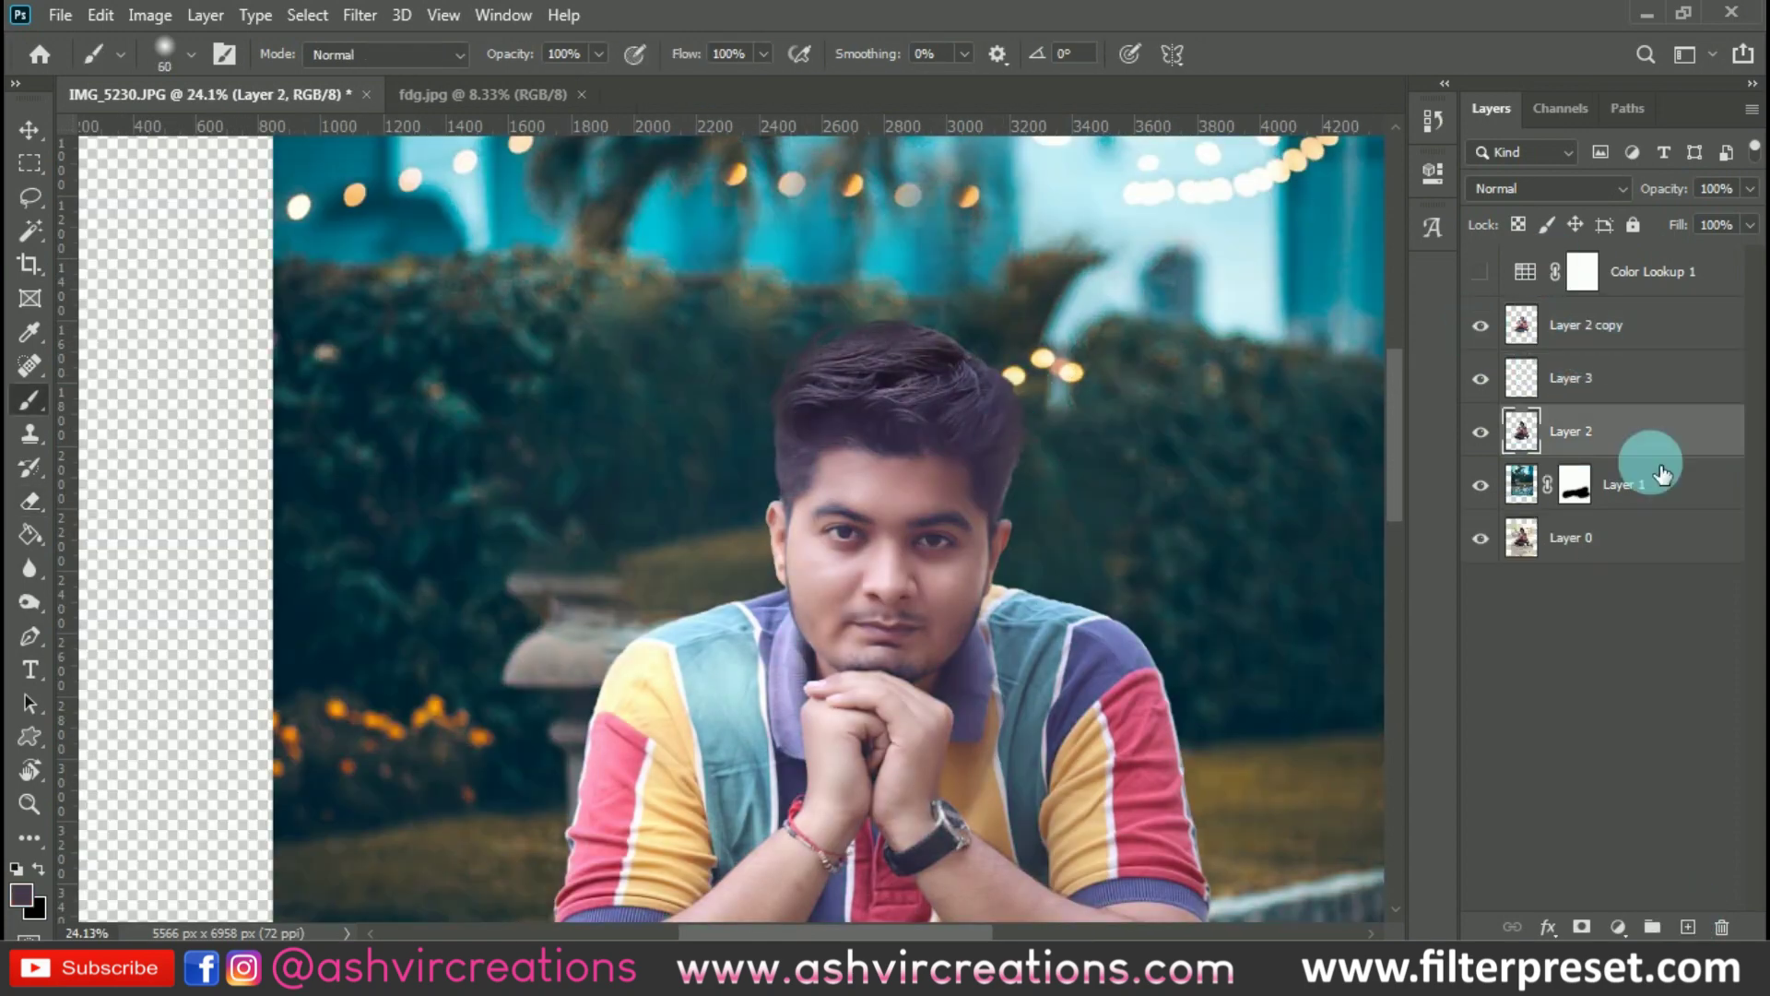
left_click(1588, 384)
left_click(1535, 404, "alt")
left_click(926, 369, "alt")
key("bracketright")
key("bracketright")
key("bracketright")
key("bracketright")
key("bracketright")
key("bracketright")
key("bracketright")
key("bracketright")
key("bracketright")
key("bracketright")
key("bracketright")
key("bracketright")
left_click_drag(977, 373, 816, 382)
Change Layer 3's blend mode and opacity, and show the Color Lookup 1 adjustment again
left_click(1548, 189)
left_click(1512, 461)
mouse_move(1665, 188)
left_mouse_down()
mouse_move(1605, 188)
mouse_move(1670, 188)
left_mouse_up()
left_click(1481, 273)
Add a new layer clipped to Layer 2 copy and set its opacity to 88%
left_click(1604, 326)
left_click(1688, 927)
key("ctrl+0")
right_click(1570, 330)
left_click(1286, 498)
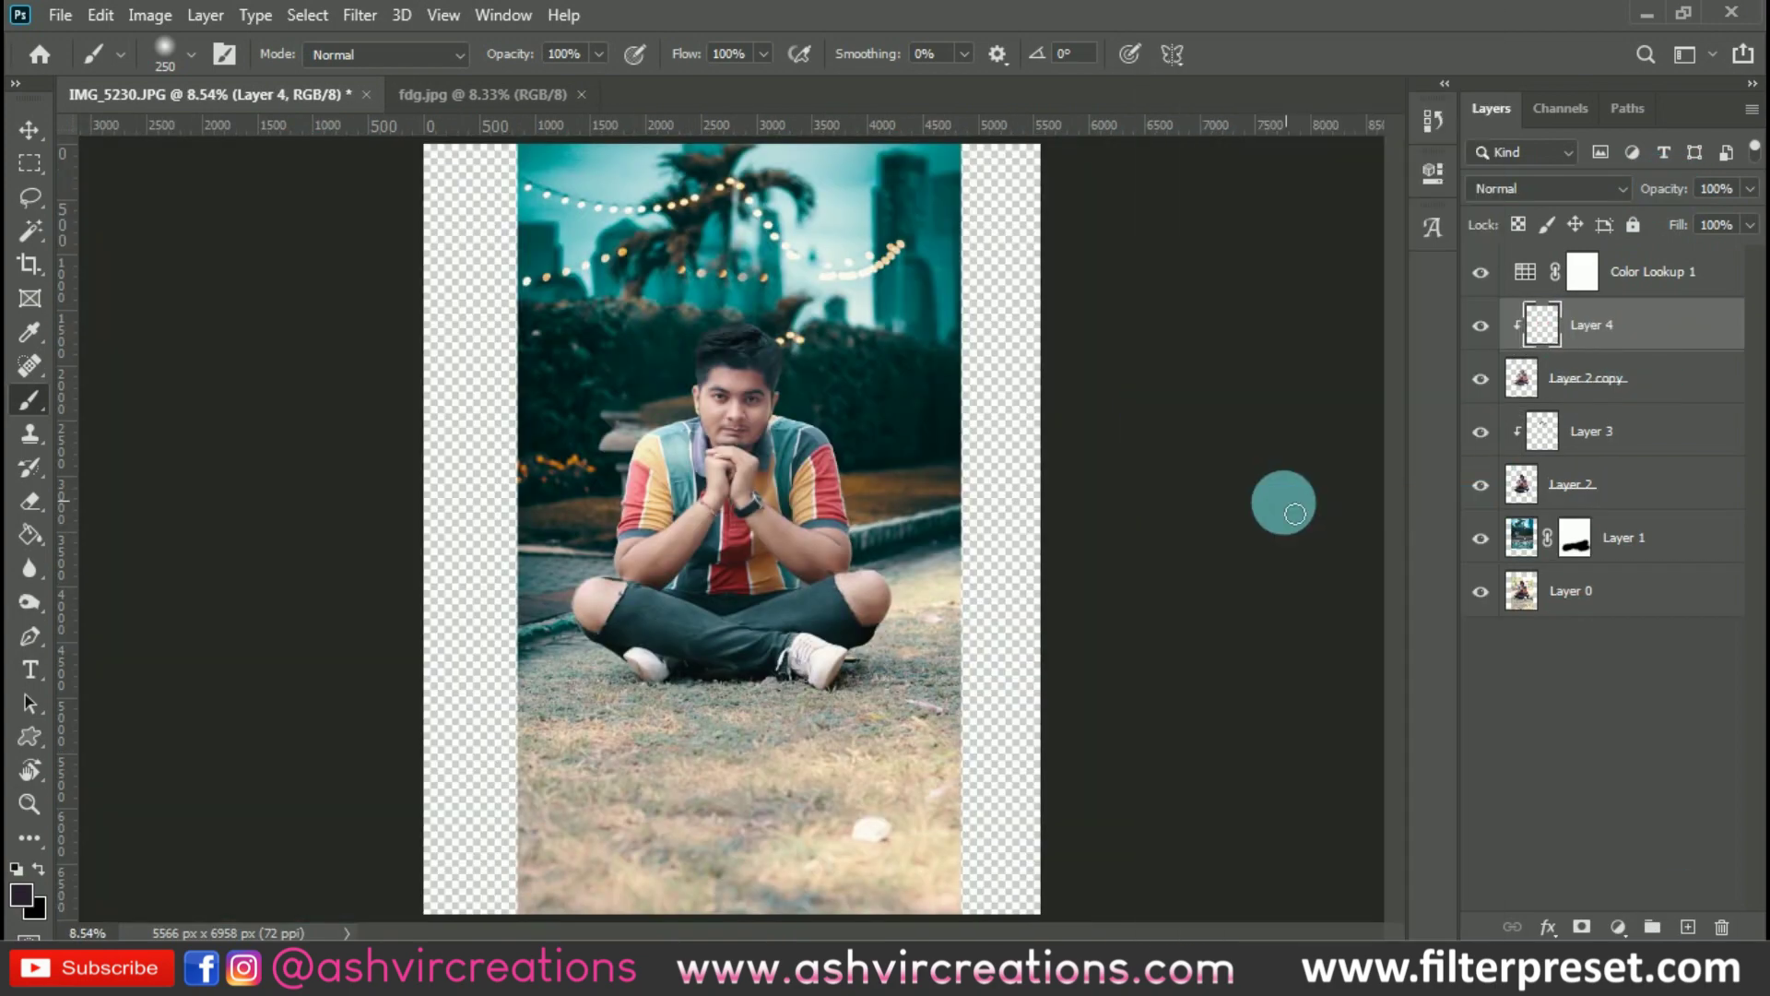
scroll(850, 462, "up", 4)
left_click_drag(1664, 188, 1646, 188)
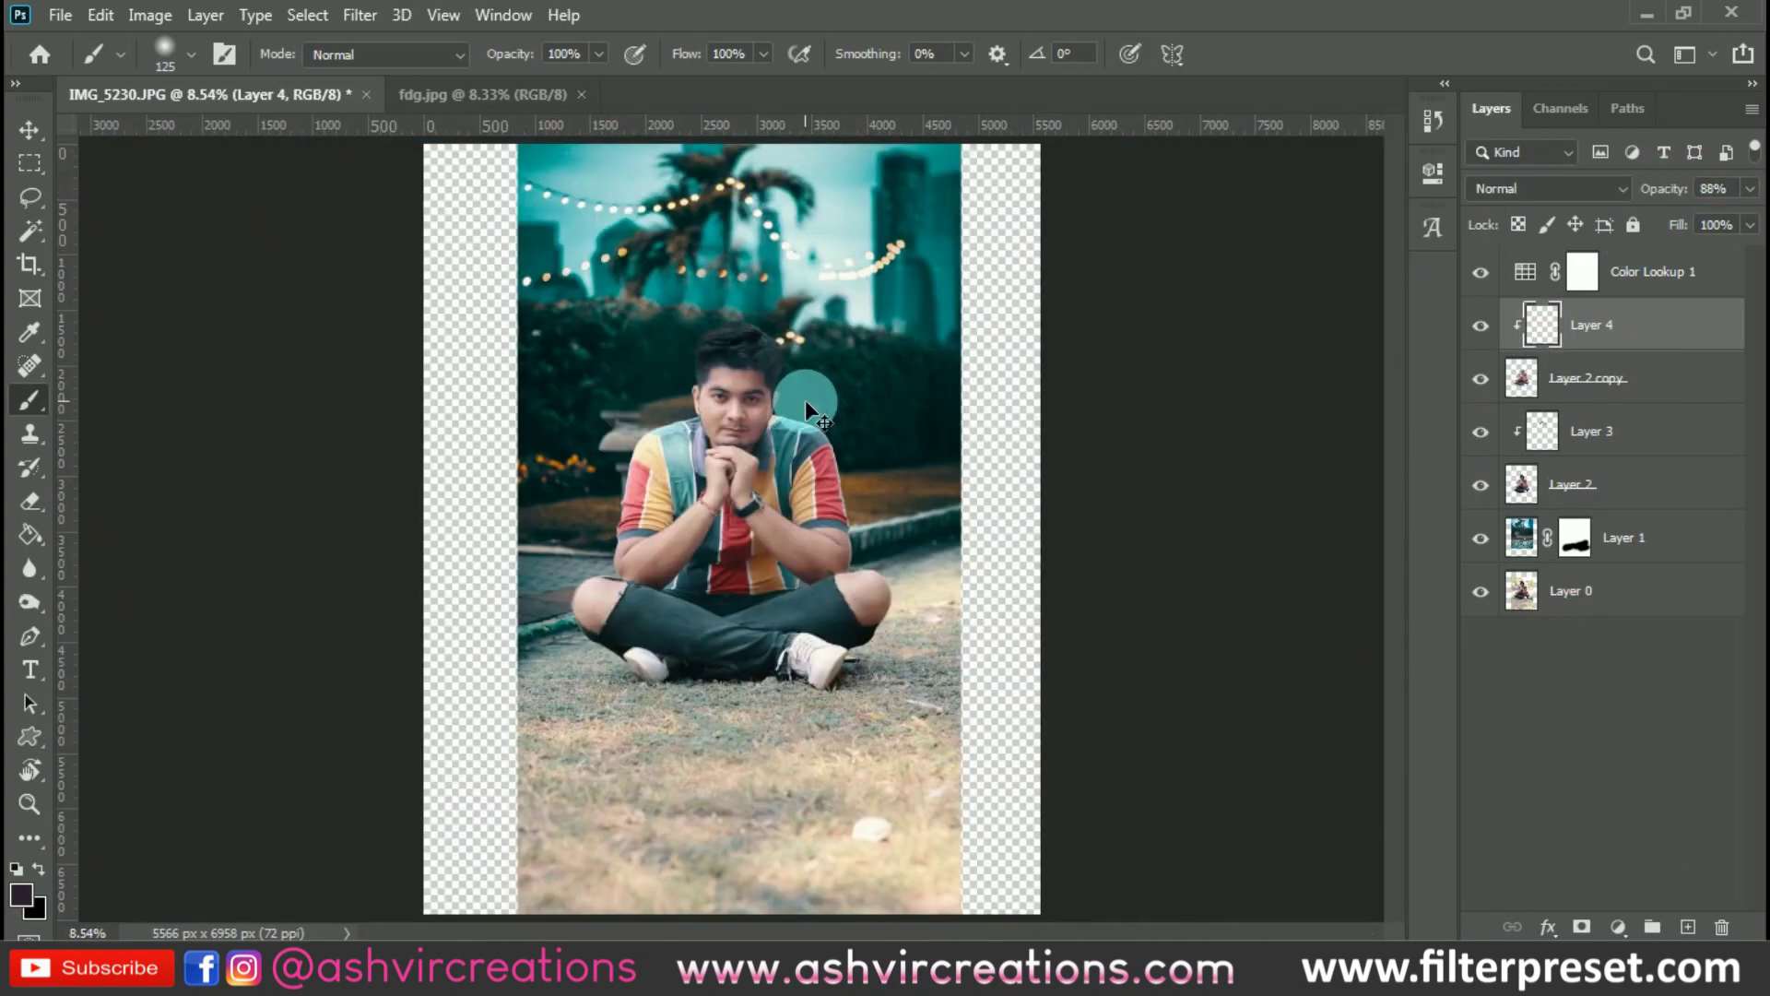
Open citl.png and bring its slatted wall image into the IMG_5230.JPG composite, positioning it over the seated man
key("v")
left_click(60, 15)
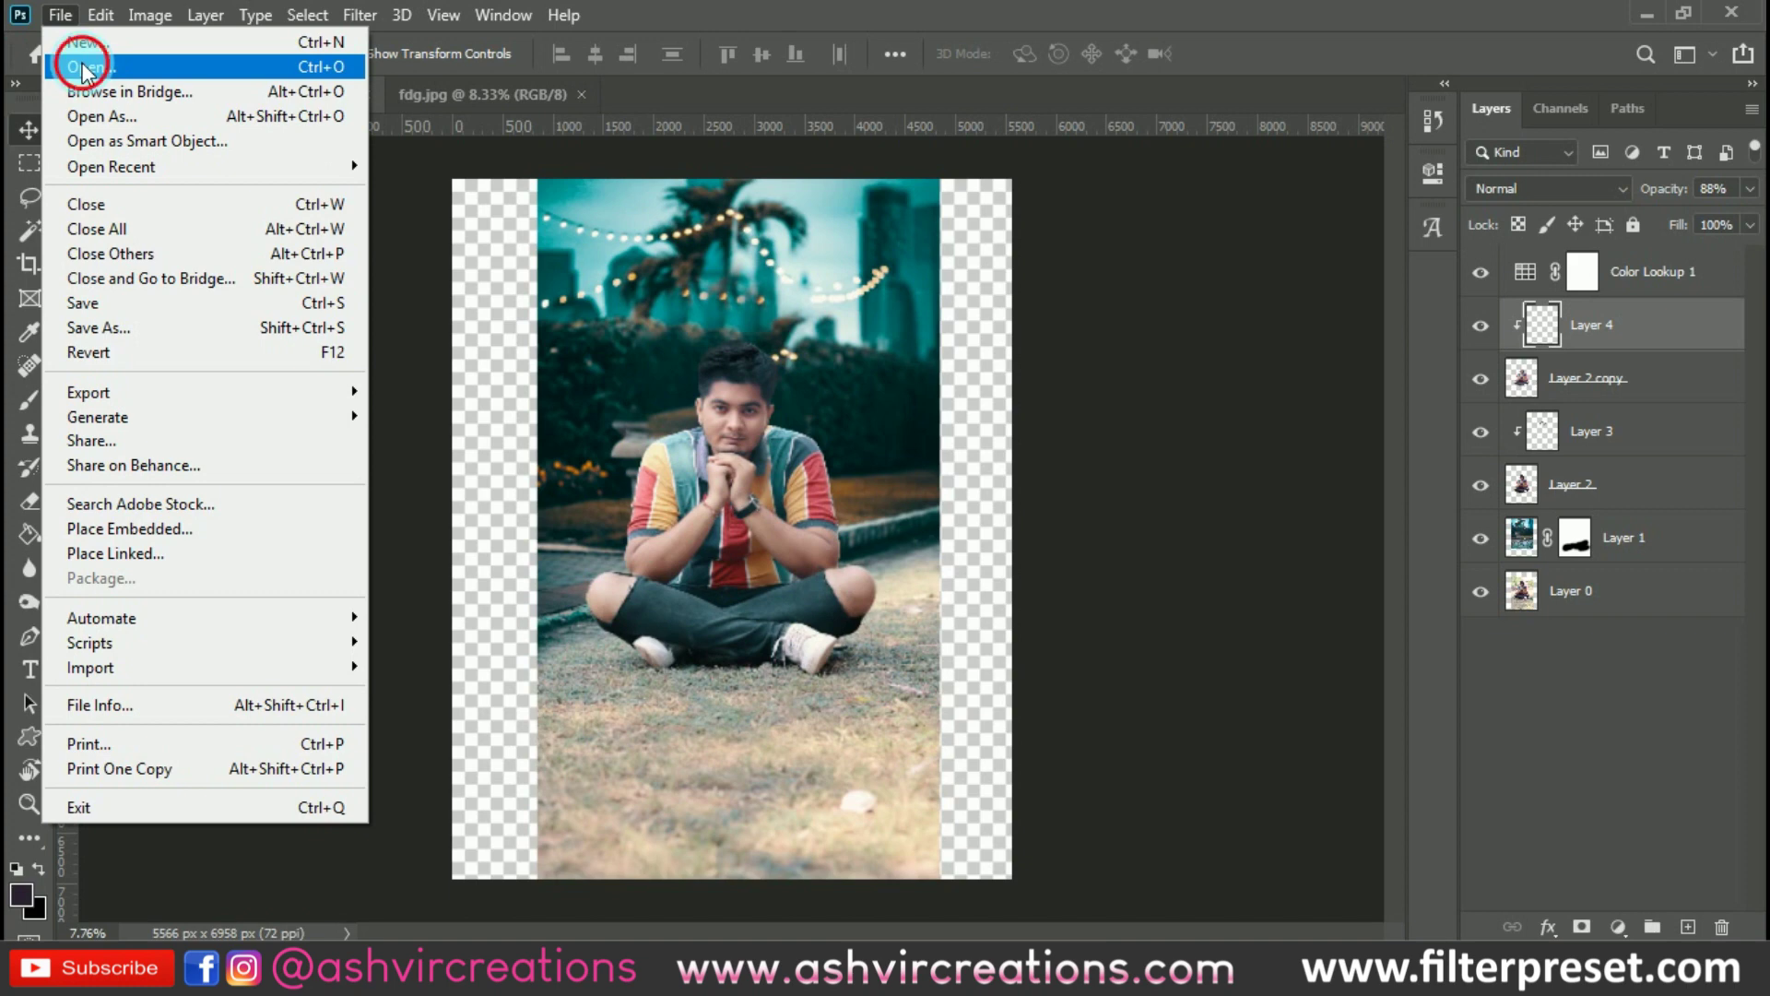
left_click(85, 68)
left_click(324, 219)
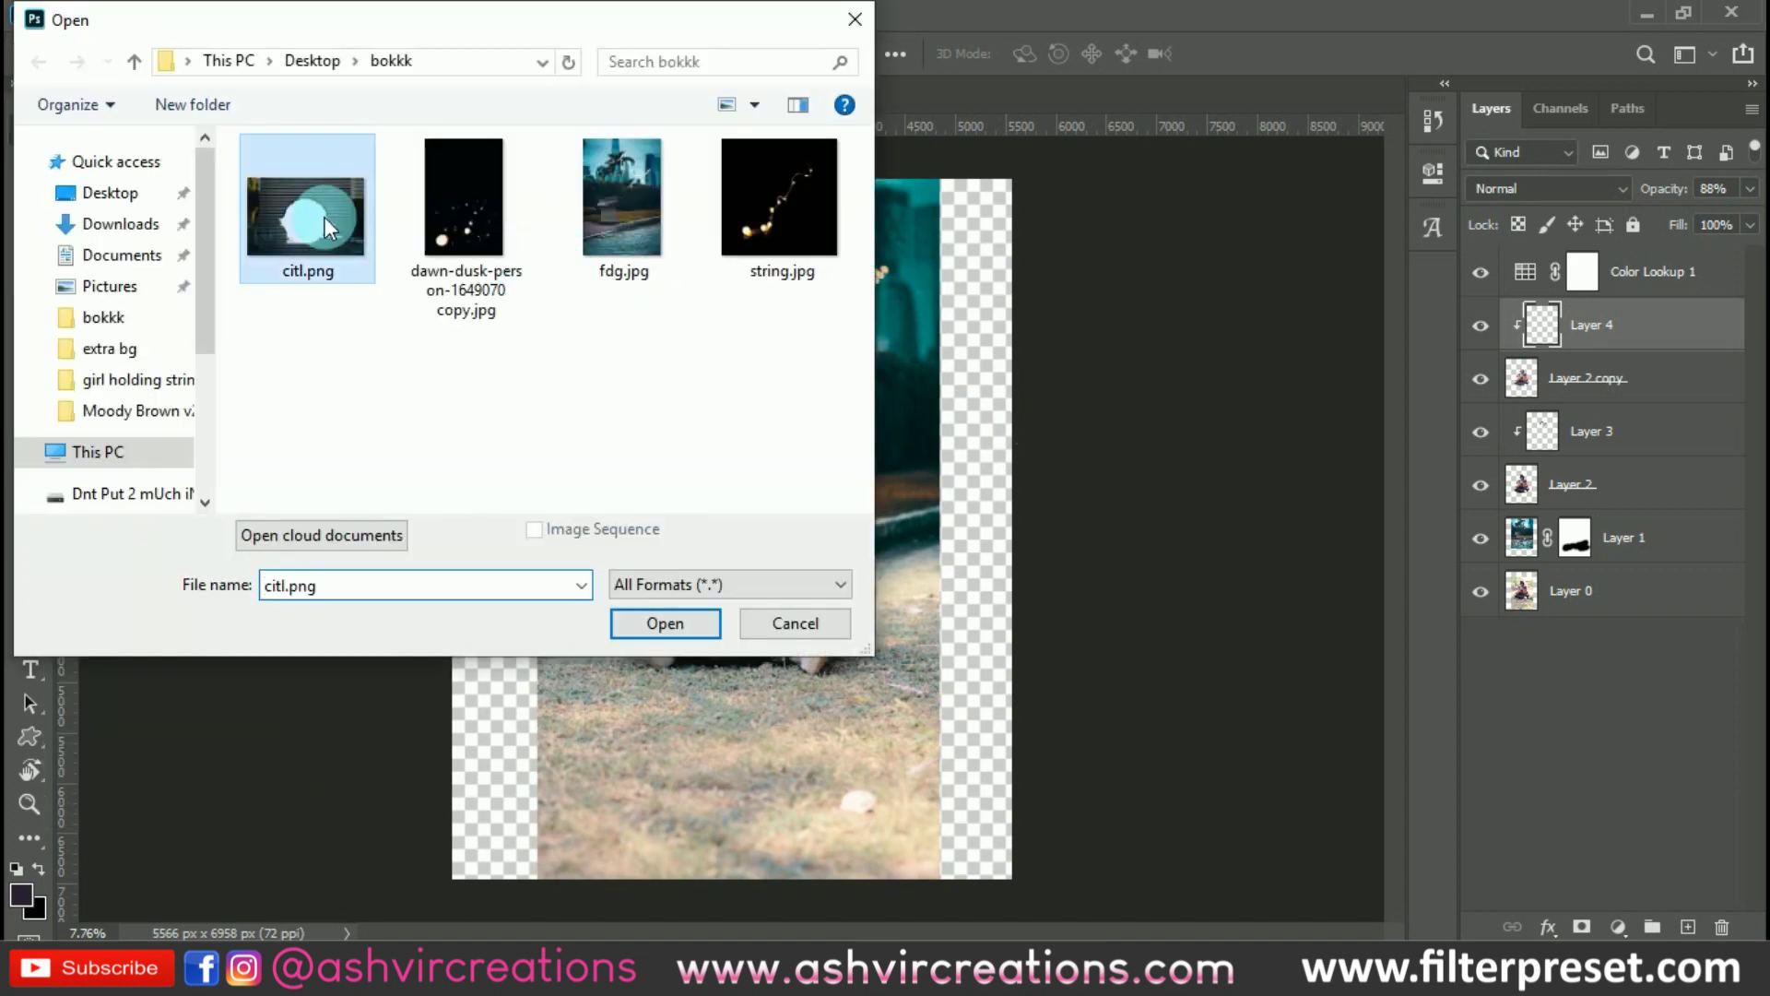
double_click(325, 218)
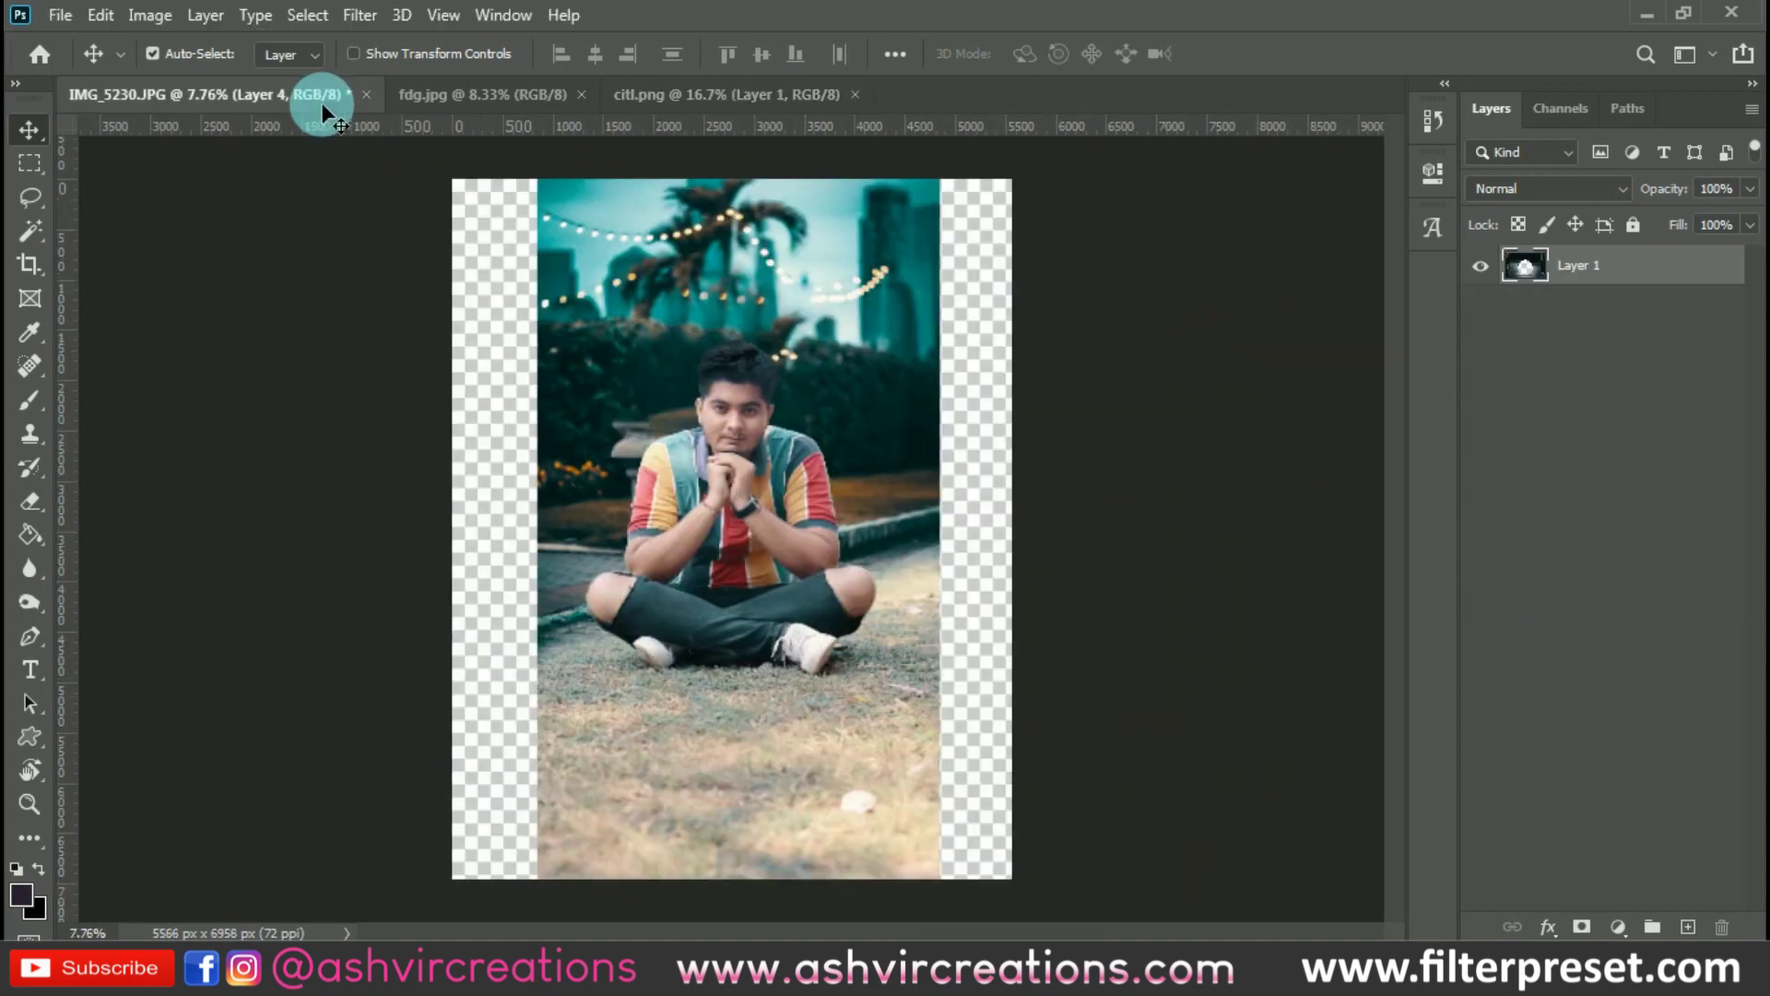
left_click_drag(321, 102, 671, 269)
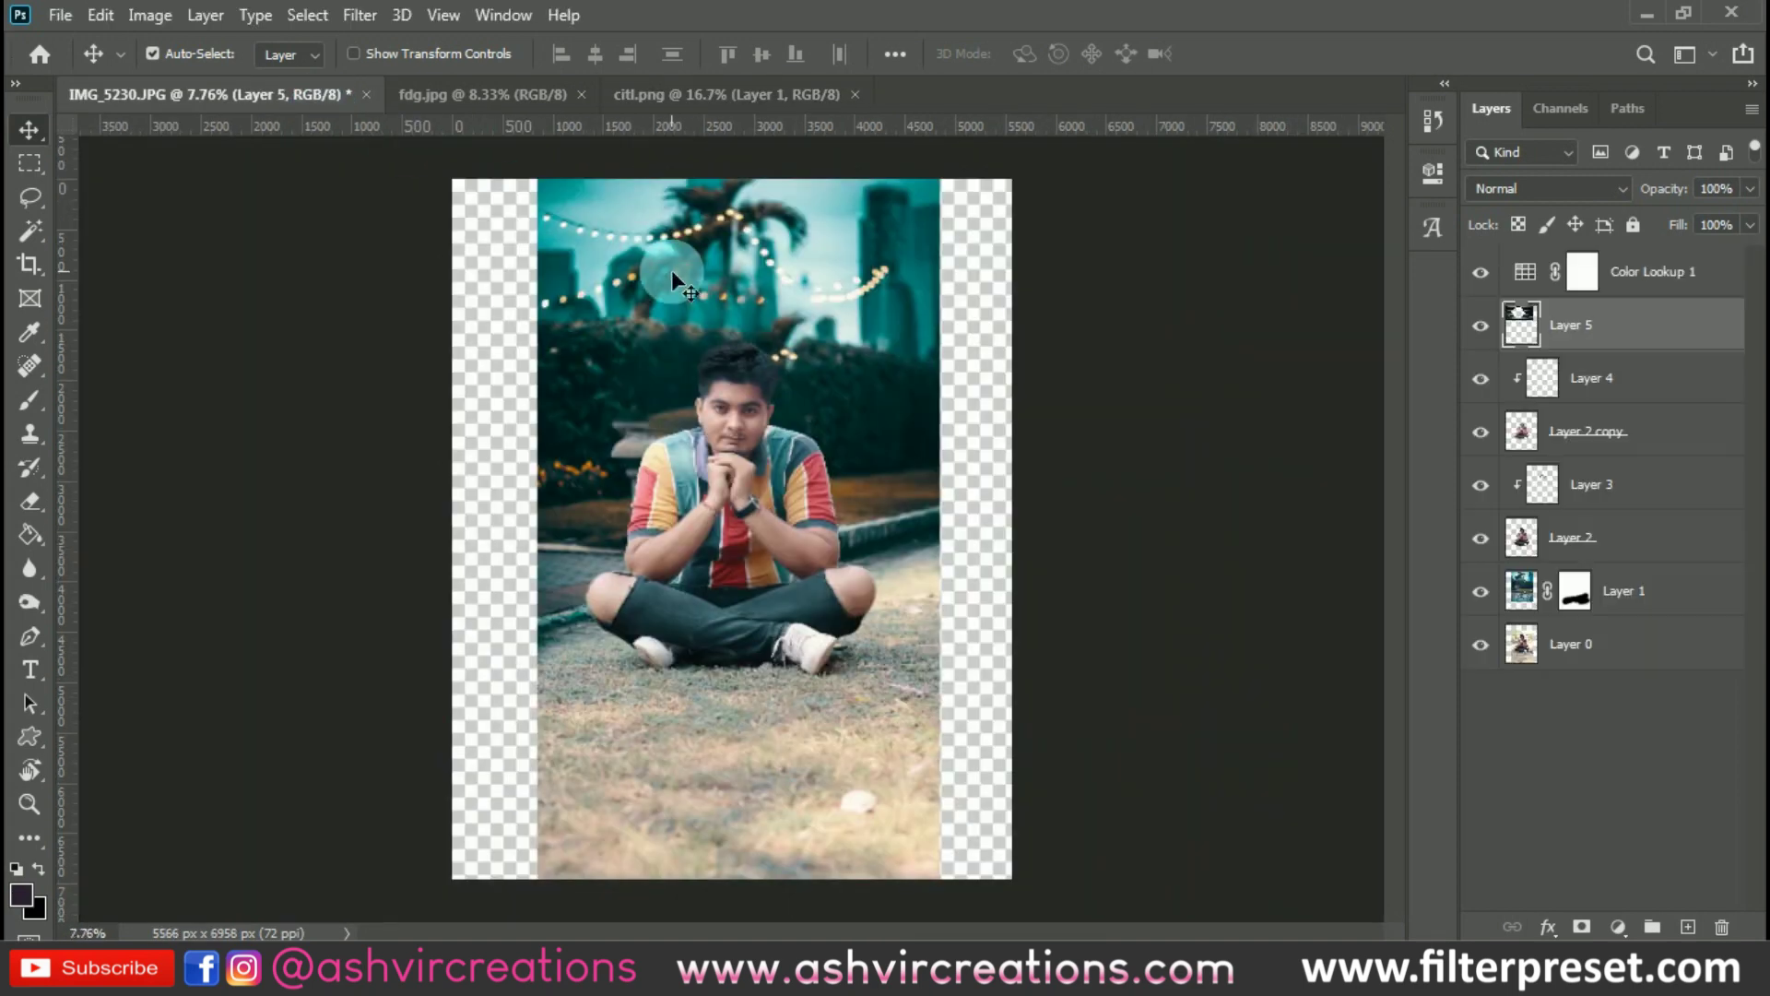
left_click_drag(822, 407, 860, 562)
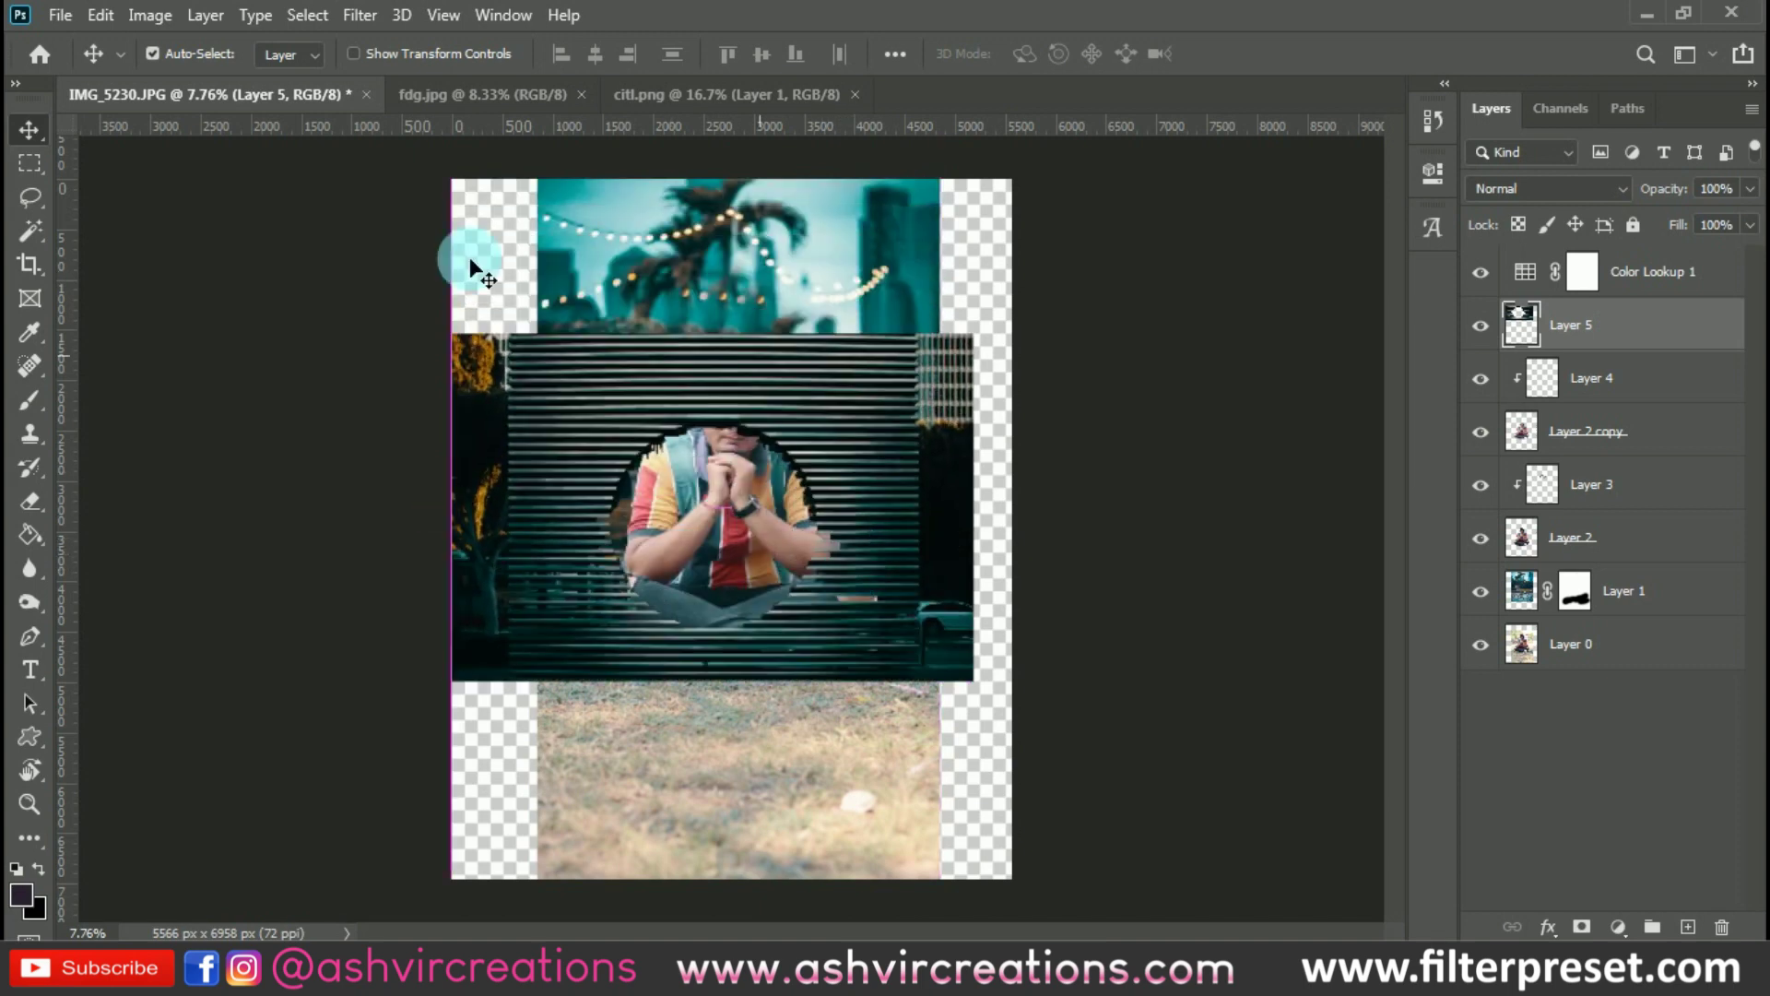
Scale the slatted wall layer to 173.30%, moving its opening around the seated man, and try flipping it horizontally
left_click(102, 16)
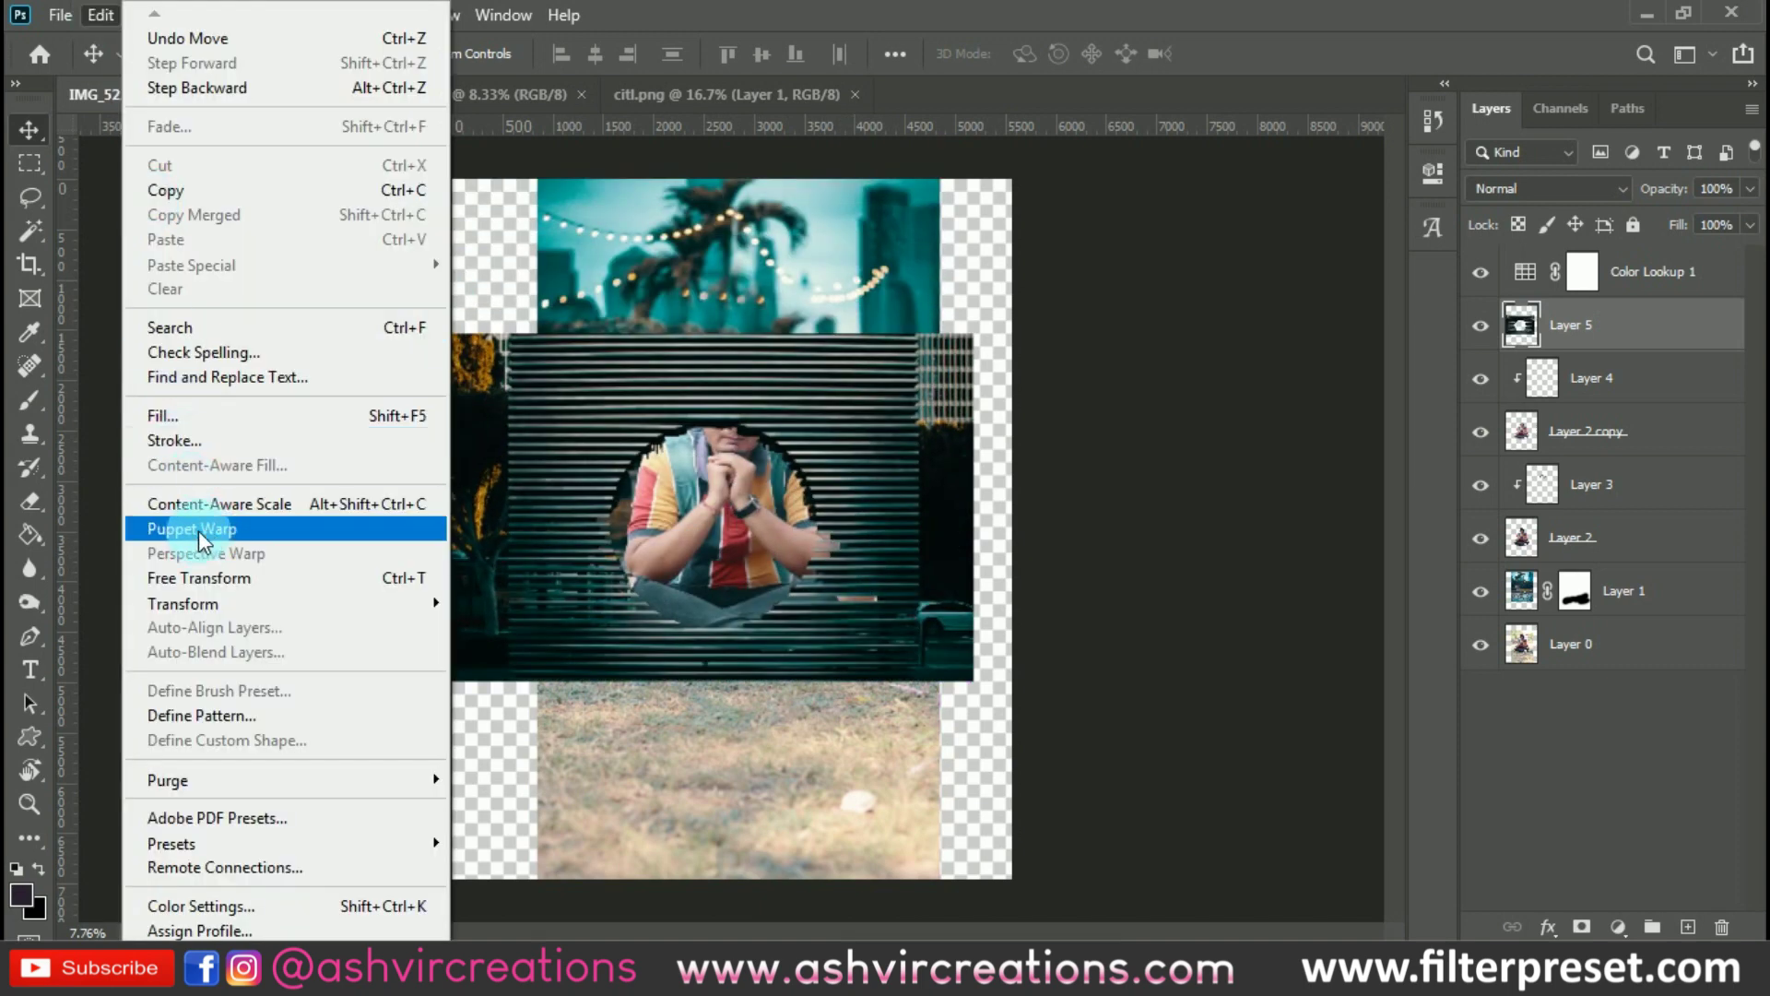
left_click(224, 576)
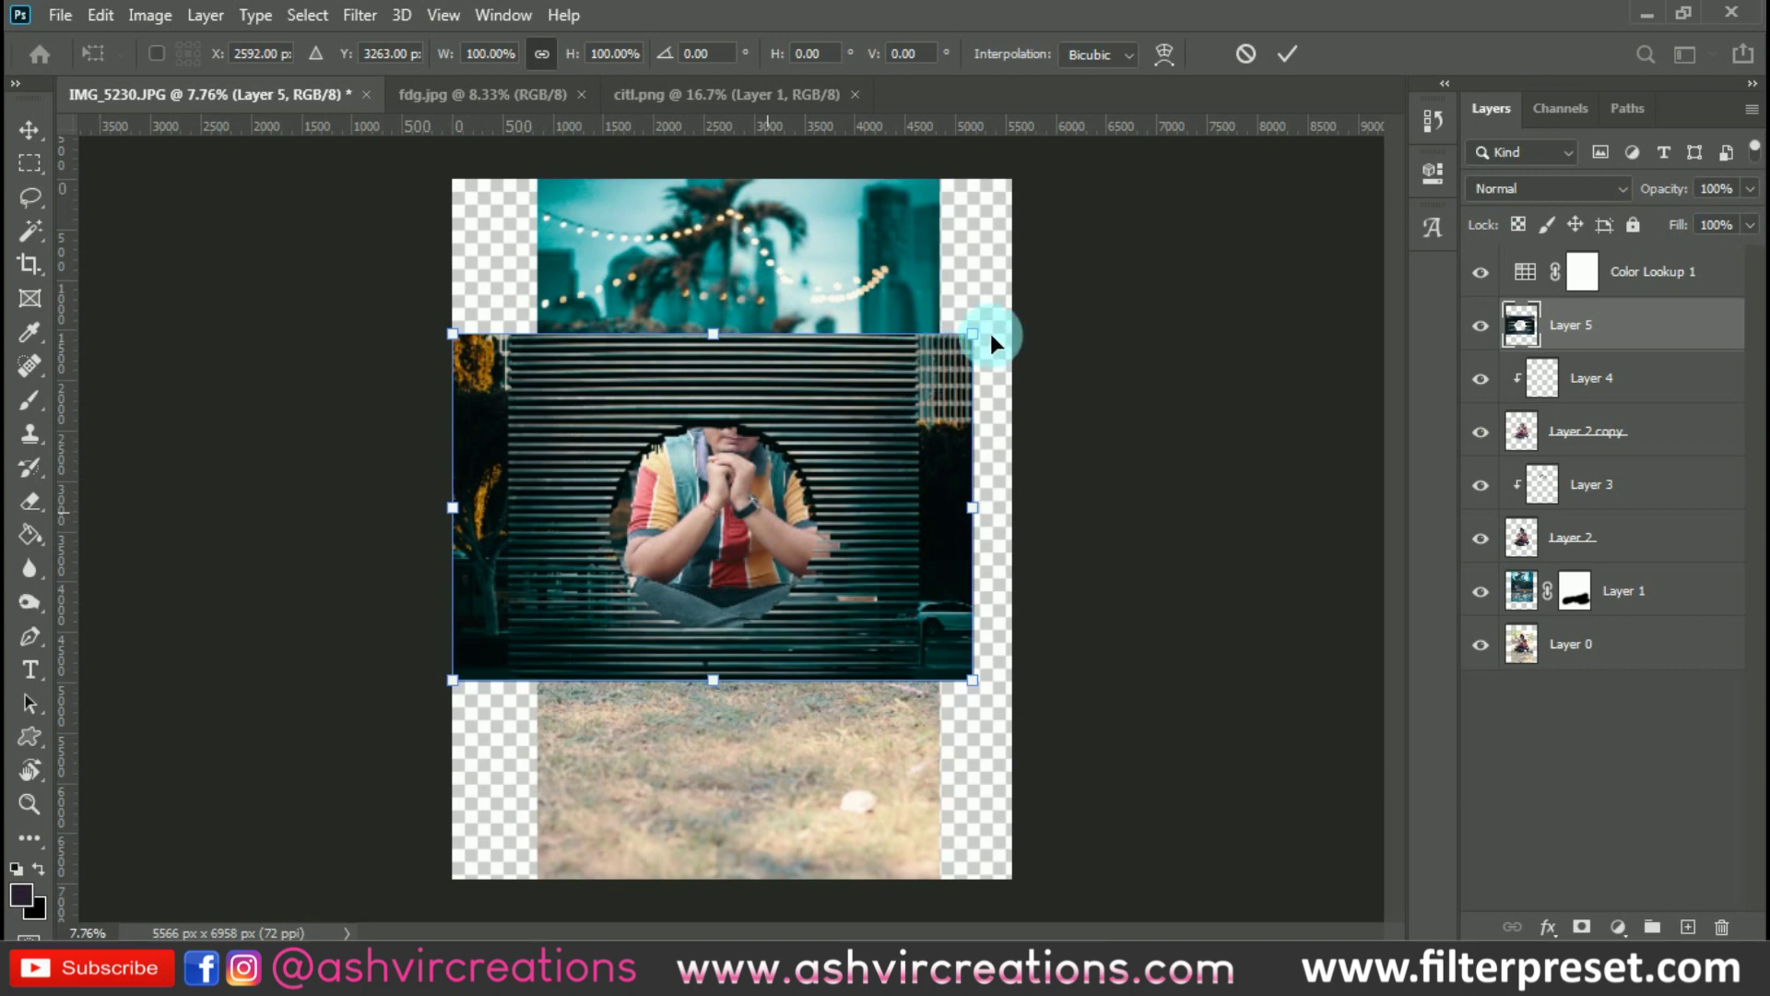
left_click_drag(972, 334, 1164, 204)
left_click_drag(925, 467, 894, 401)
right_click(895, 404)
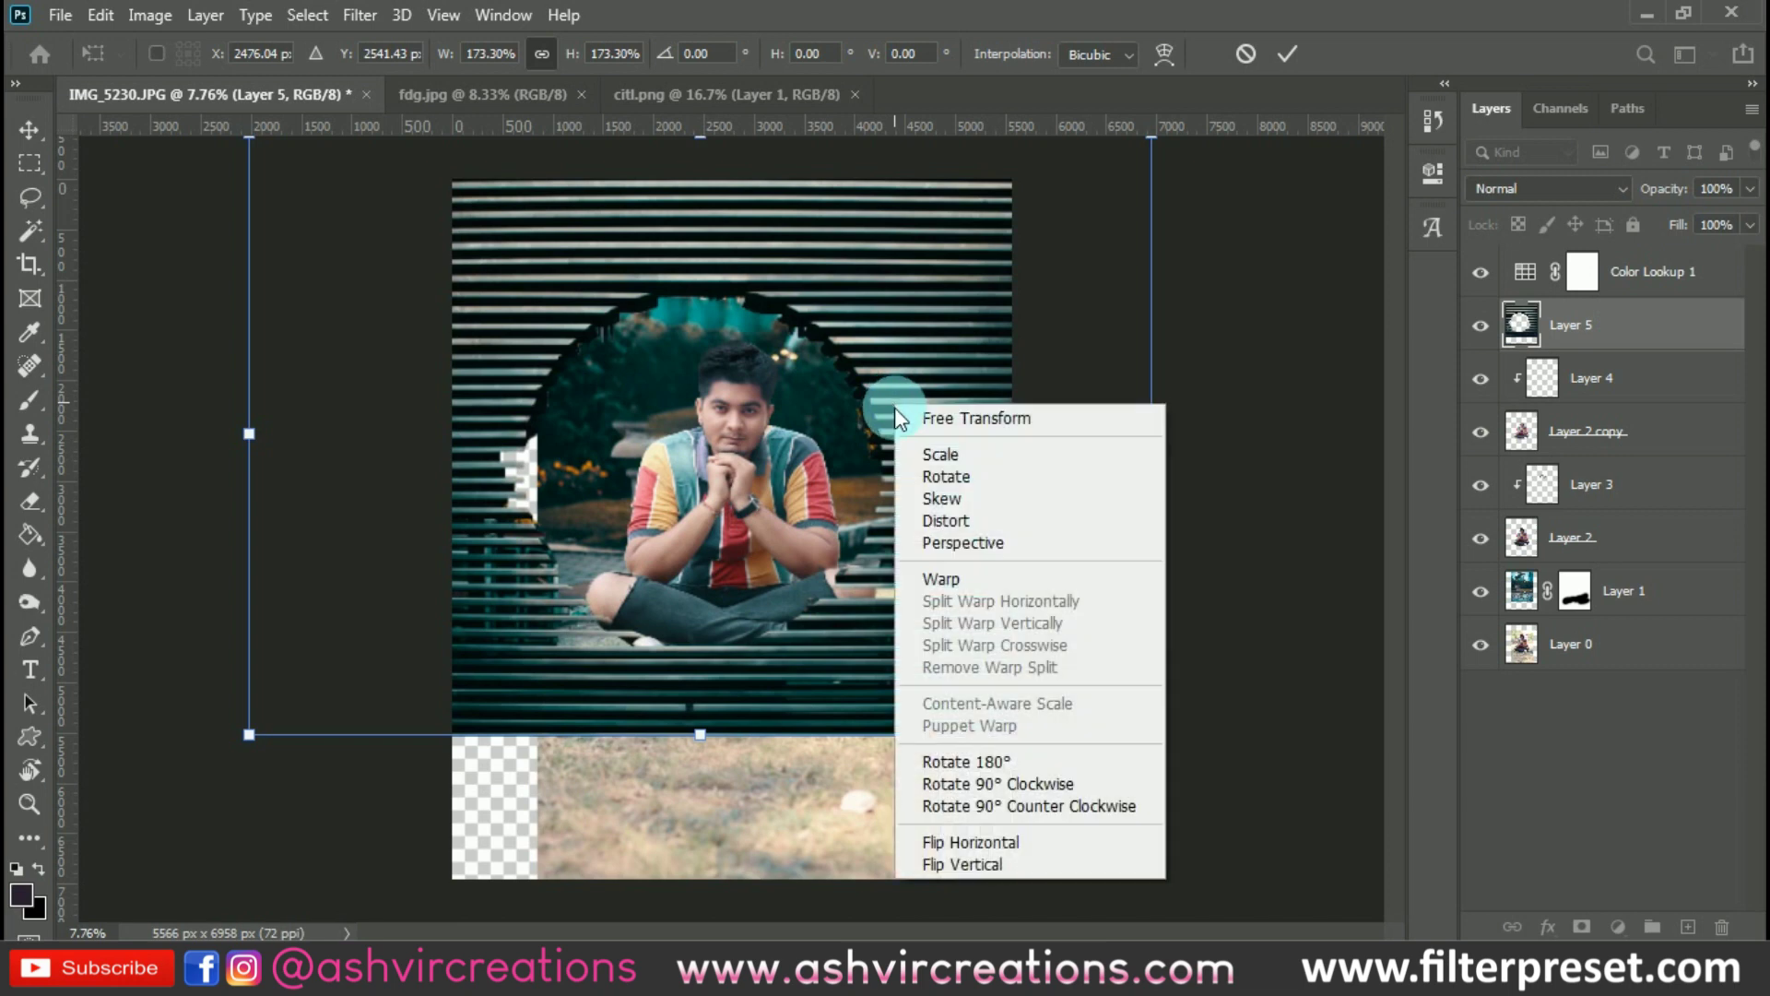
left_click(954, 841)
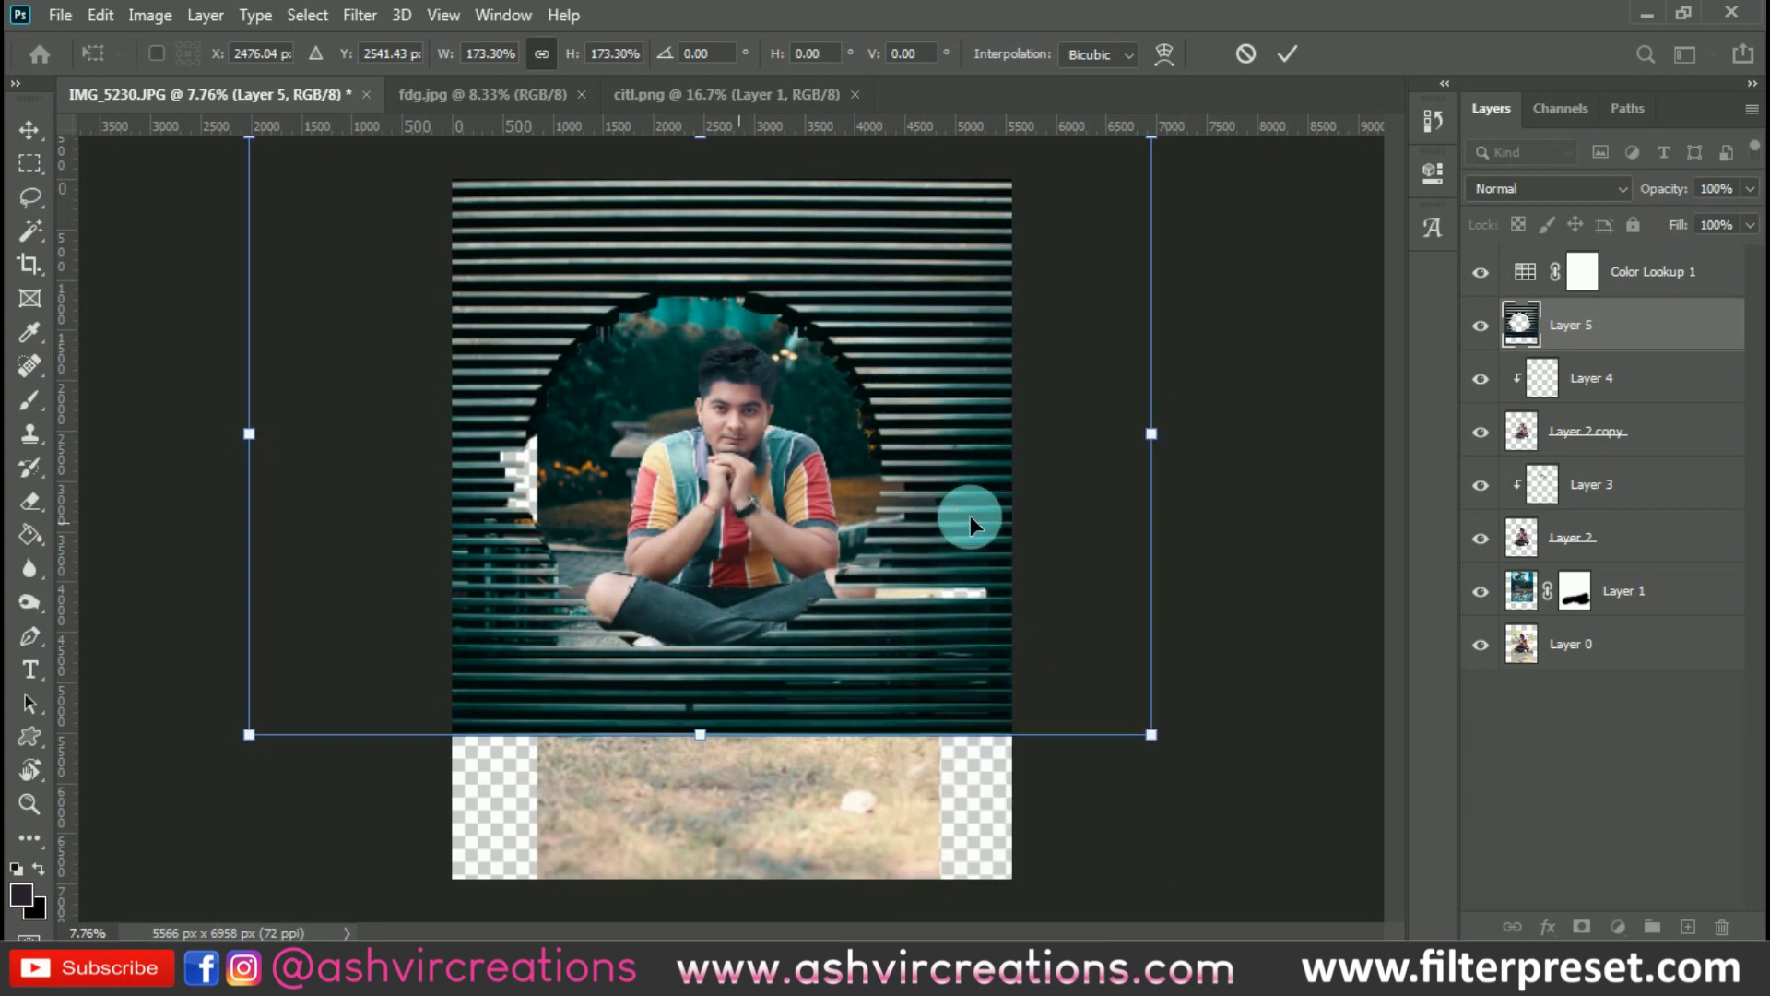
Enlarge the slatted wall to about 235% and reposition it so its round opening frames the man's whole body
left_click_drag(1152, 735, 1271, 813)
mouse_move(914, 553)
left_mouse_down()
mouse_move(894, 494)
mouse_move(913, 546)
left_mouse_up()
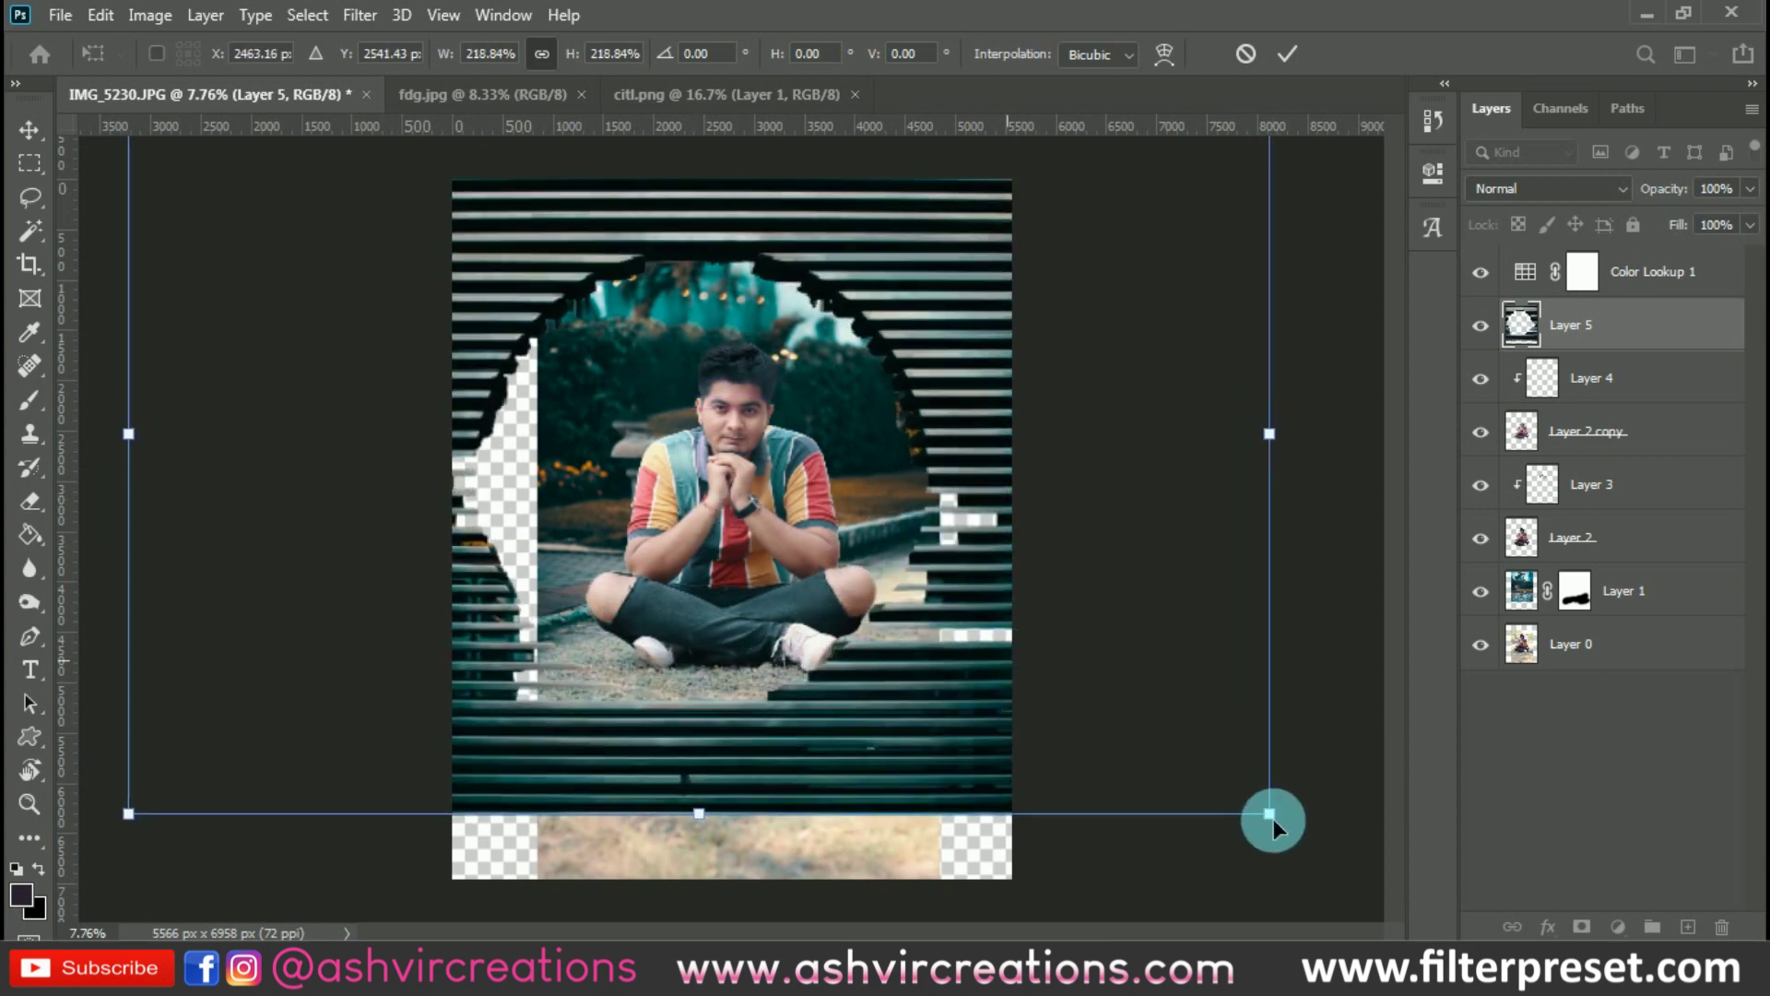
left_click_drag(1277, 815, 1318, 842)
left_click_drag(1061, 622, 1009, 653)
scroll(1038, 627, "up", 3)
key("Return")
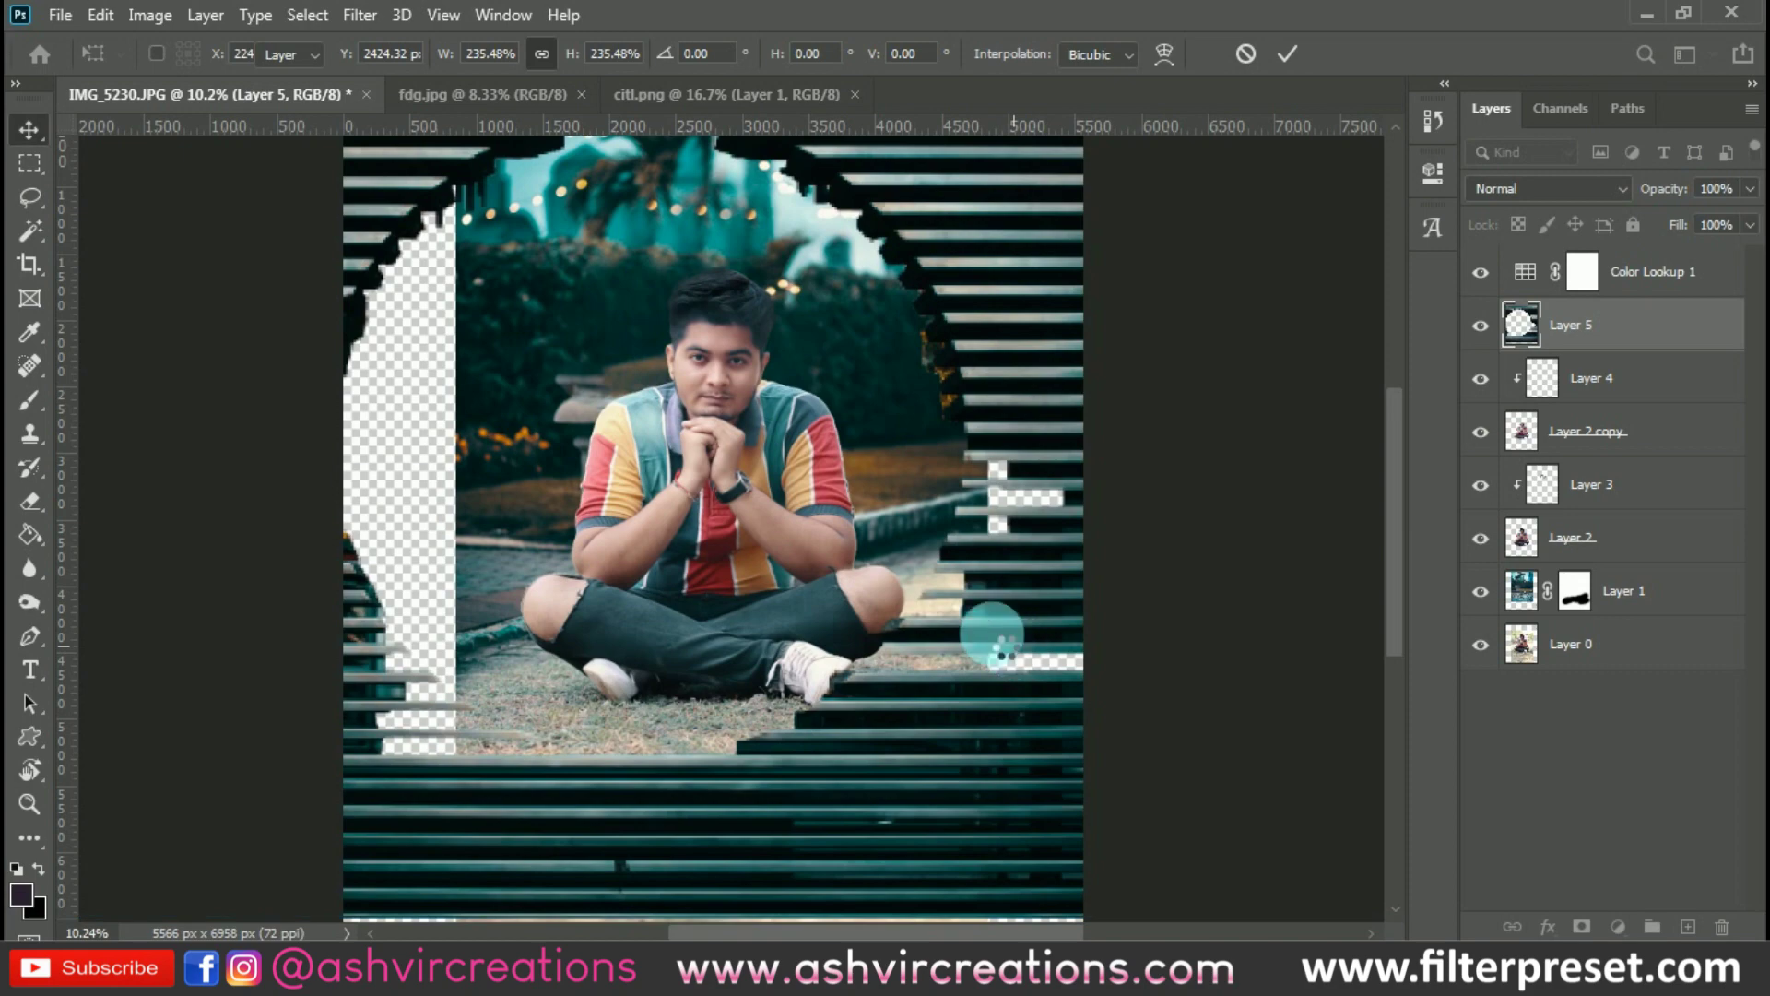
scroll(922, 517, "down", 1)
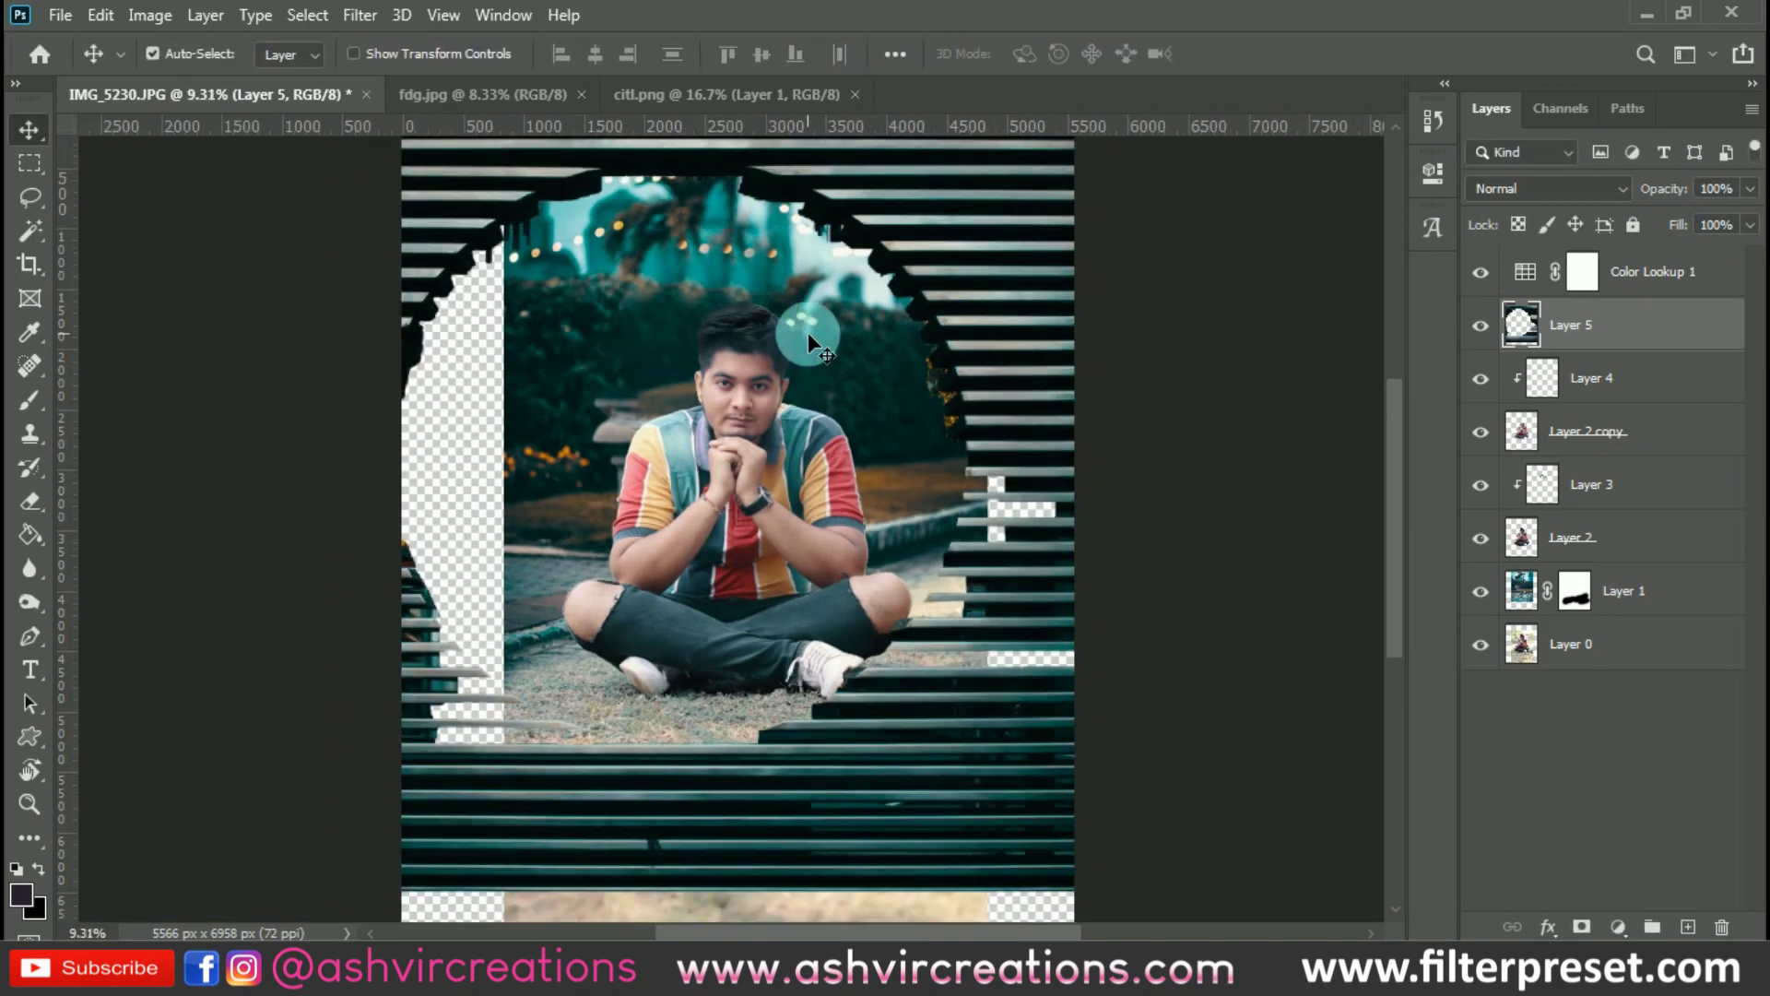
Apply a Gaussian Blur with a radius of 52.4 pixels to the slatted wall layer
left_click(359, 16)
left_click(655, 307)
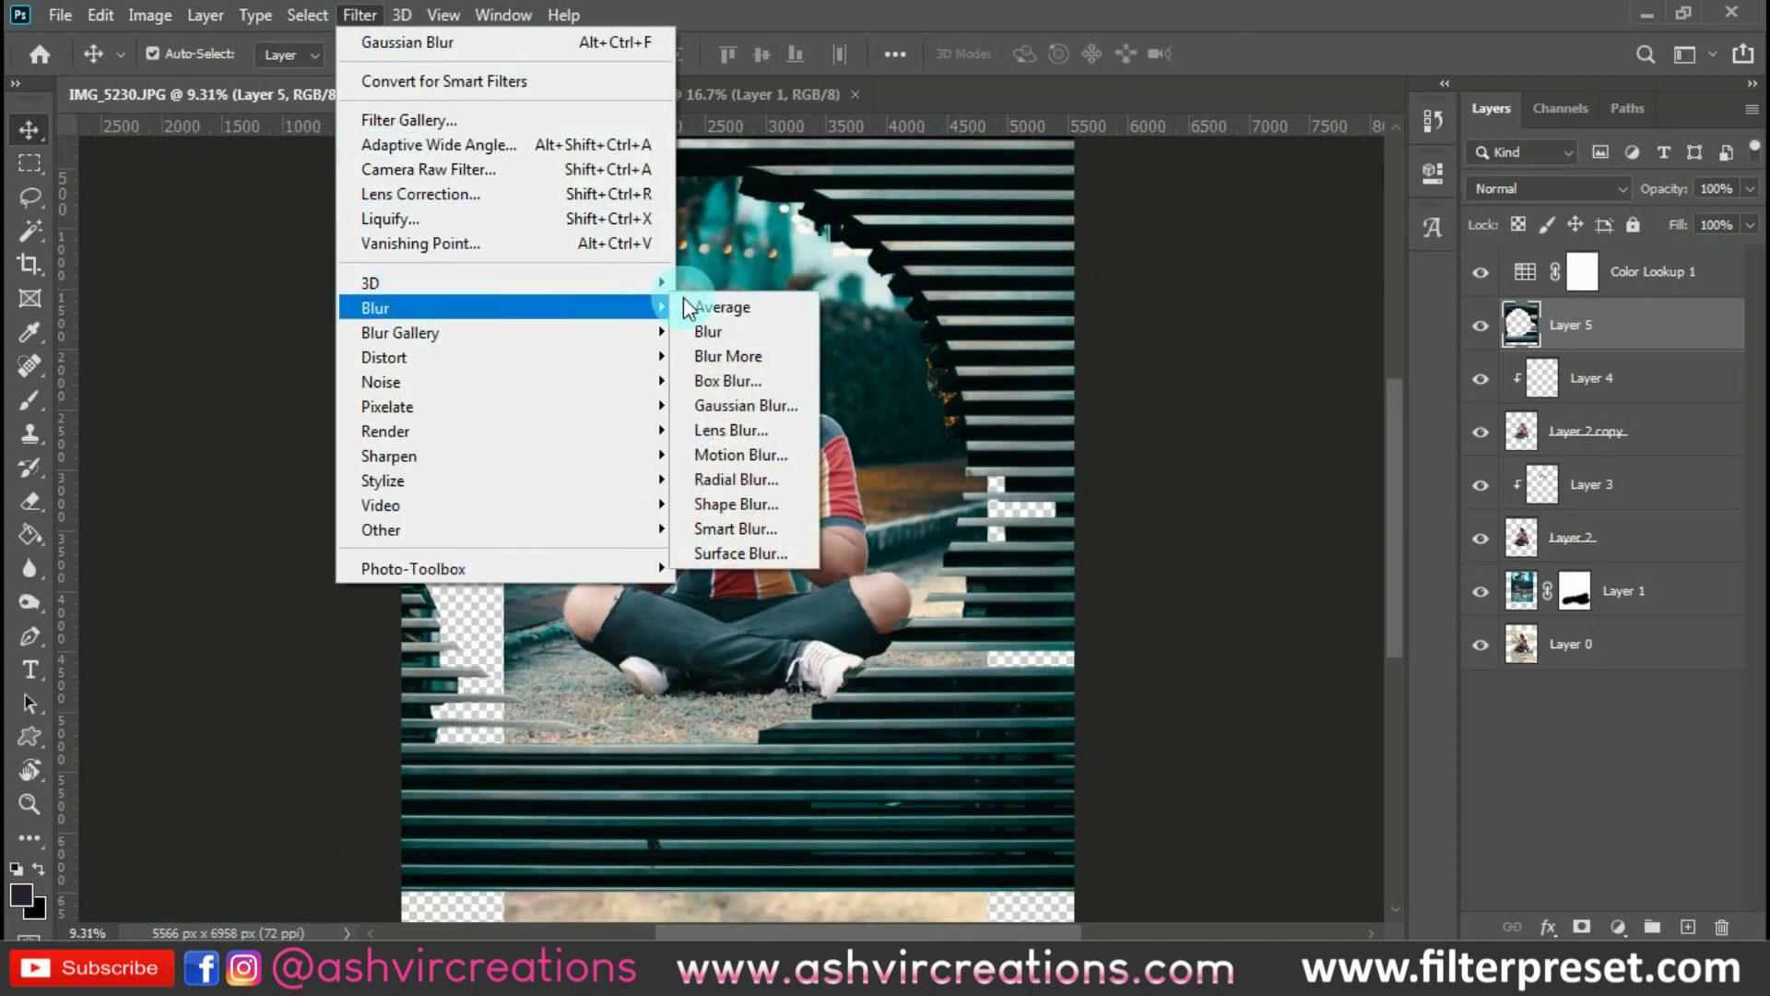
left_click(738, 406)
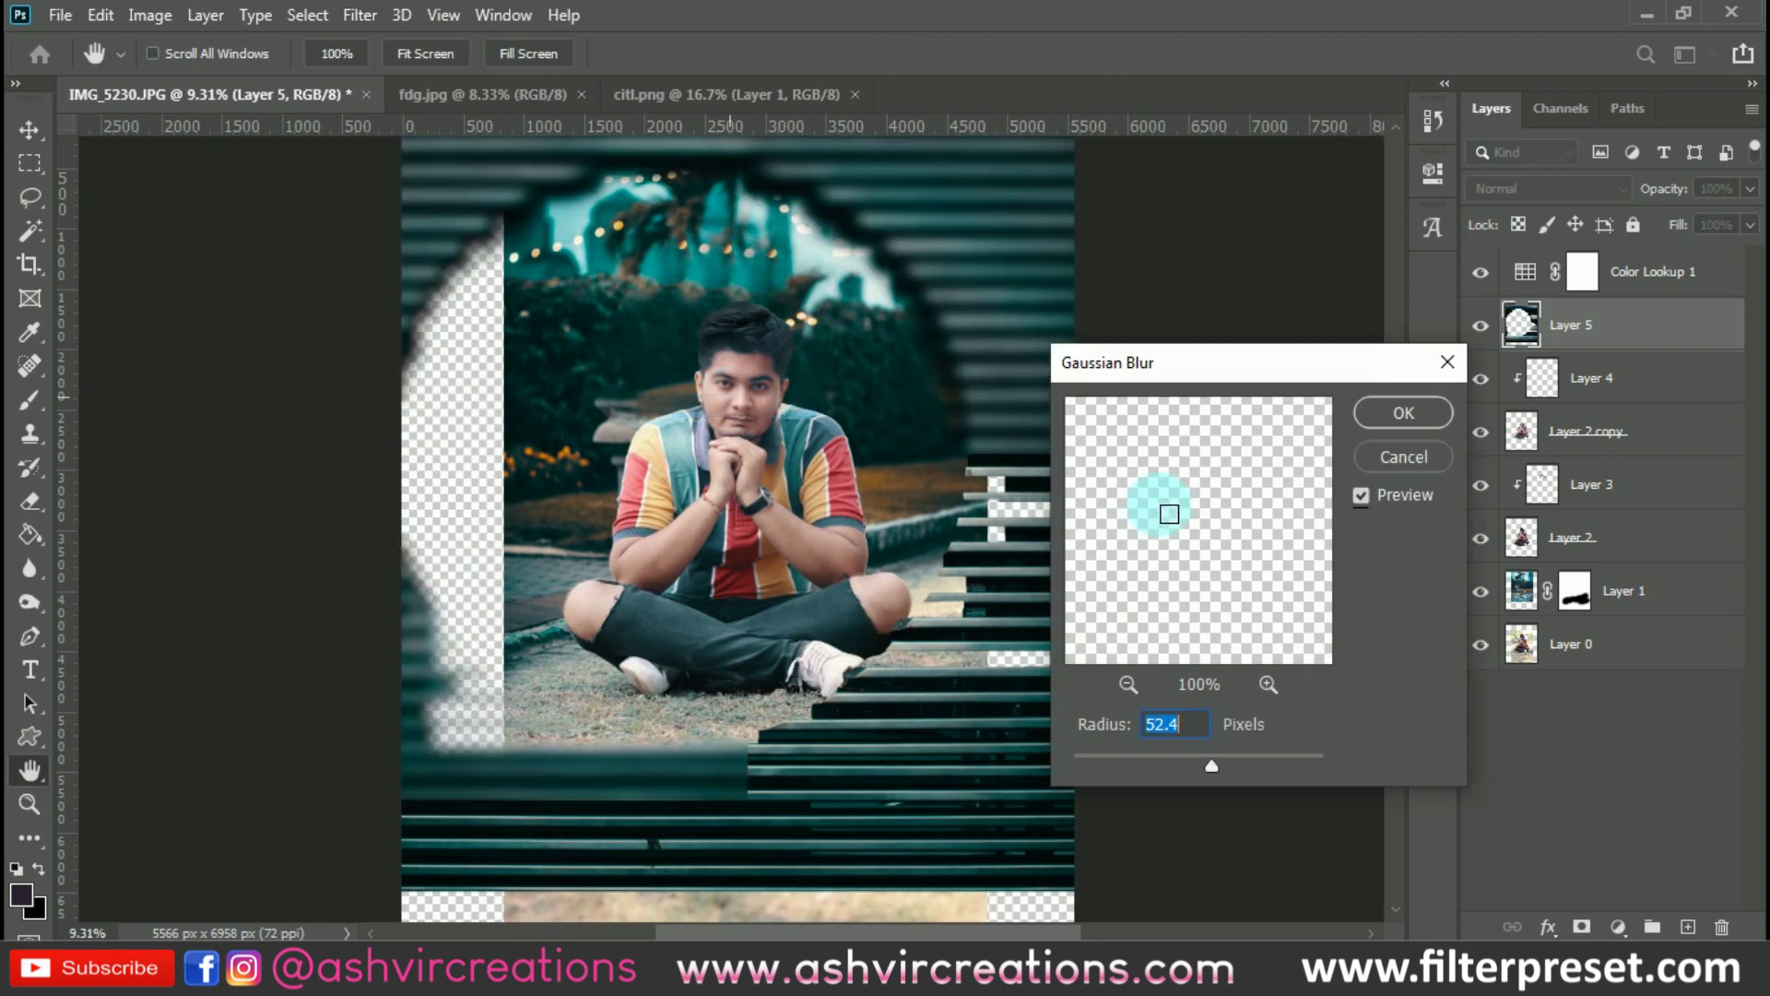
left_click(1397, 417)
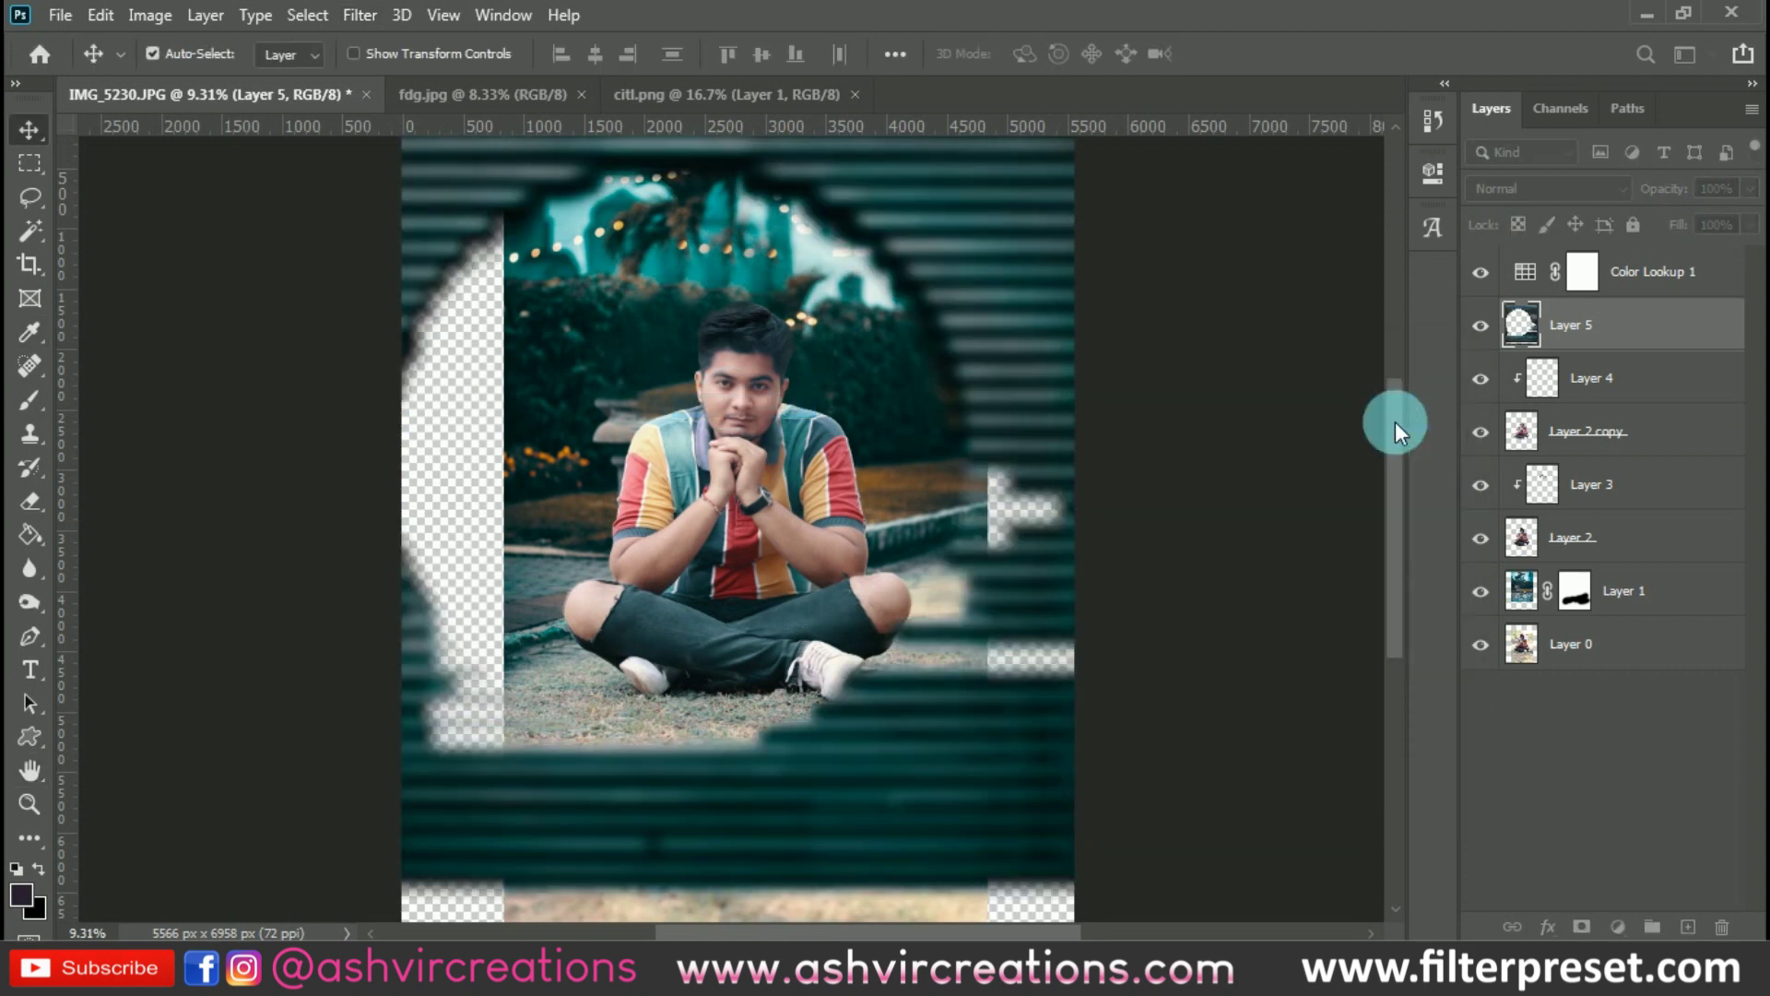
Duplicate the masked night background Layer 1 and flip the copy horizontally with Free Transform
left_click(1648, 597)
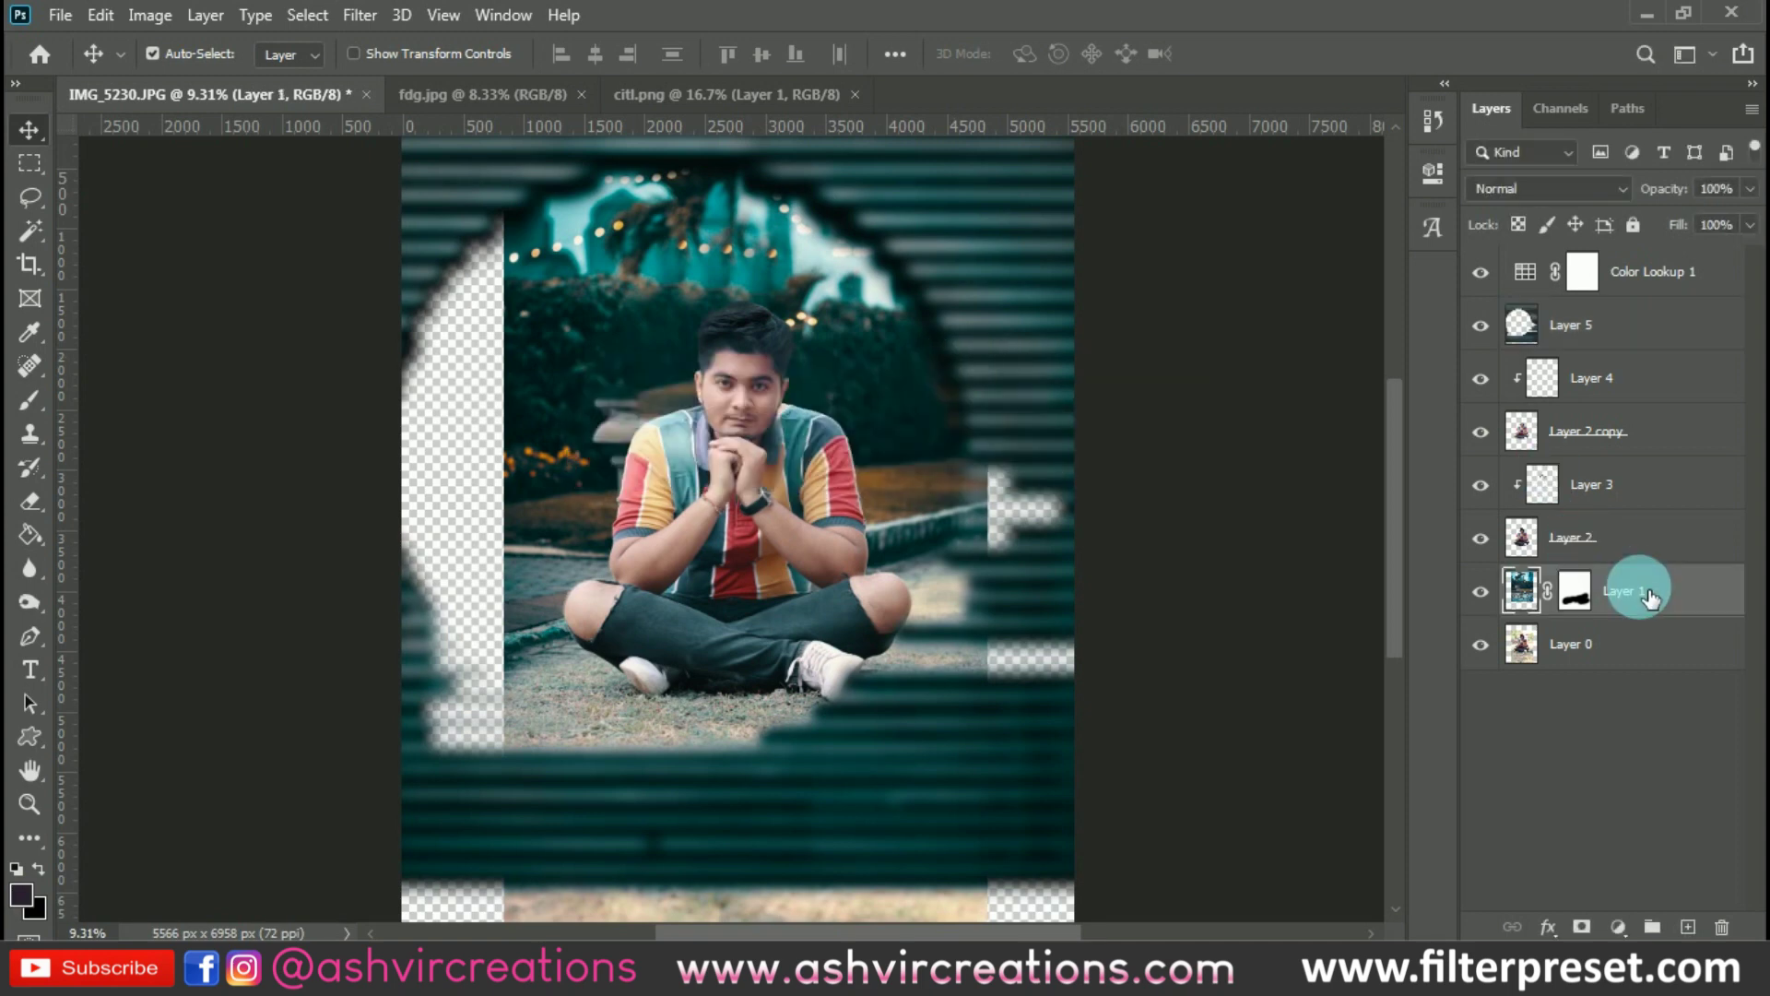
key("ctrl+j")
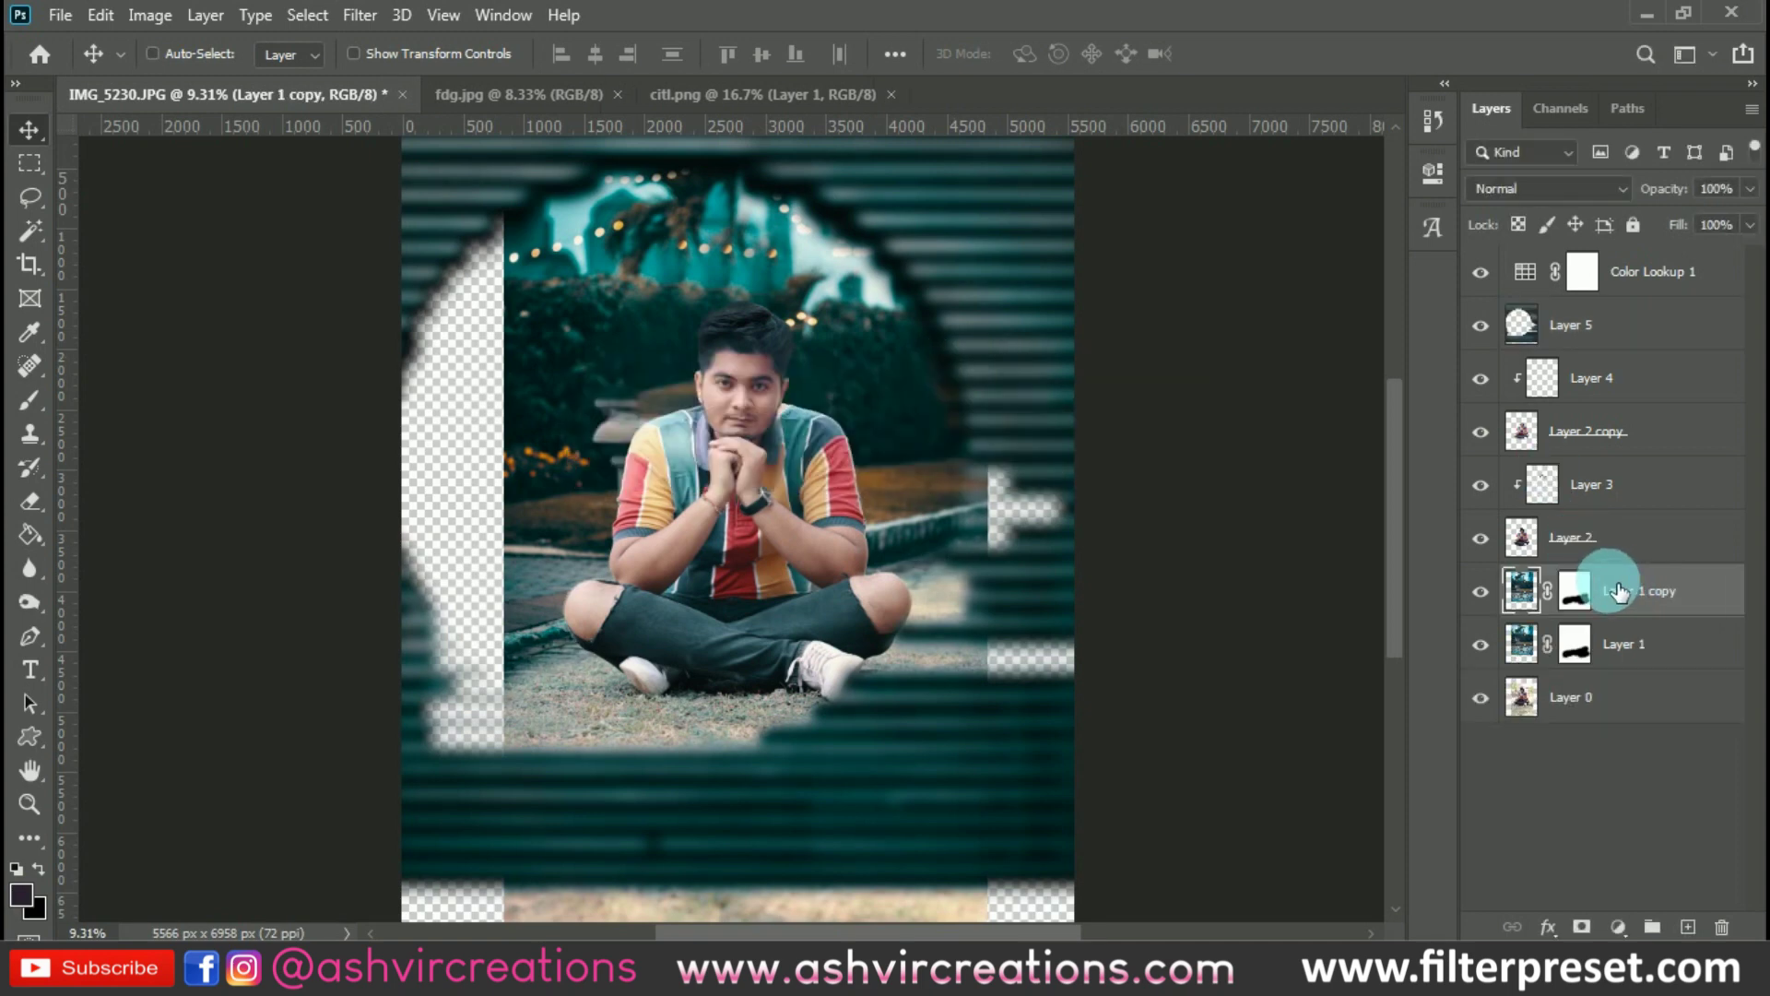
key("ctrl+t")
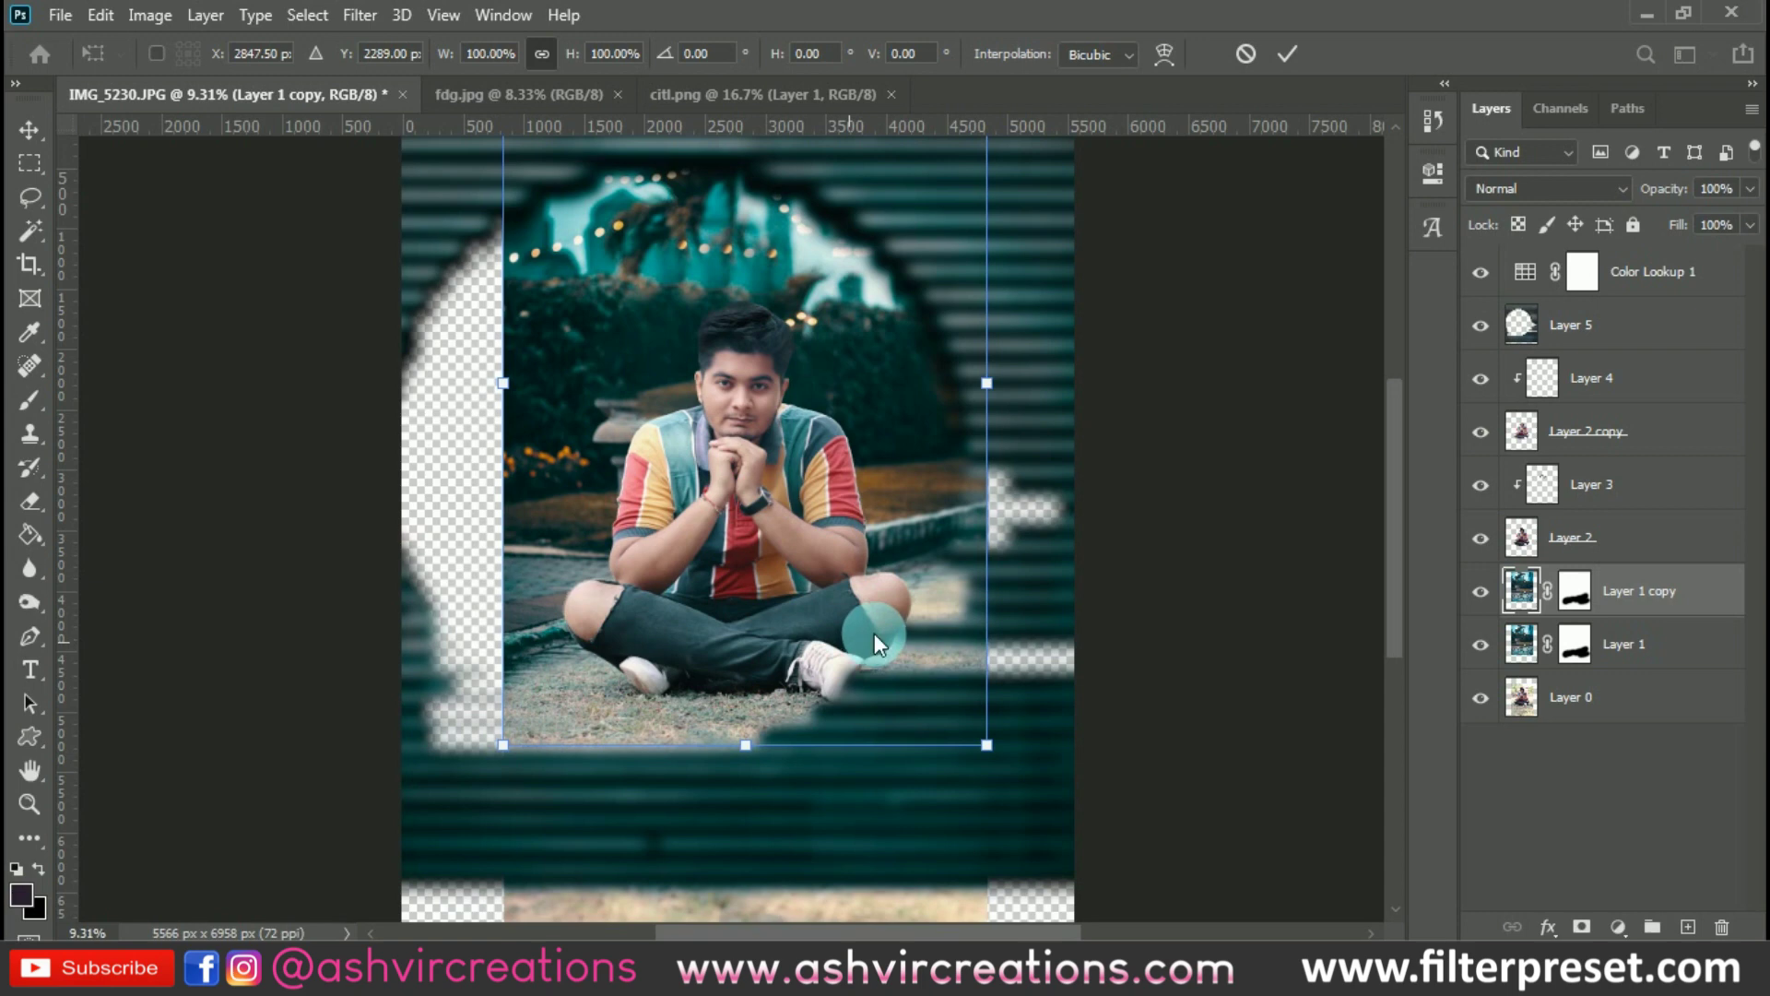
right_click(872, 633)
left_click(900, 593)
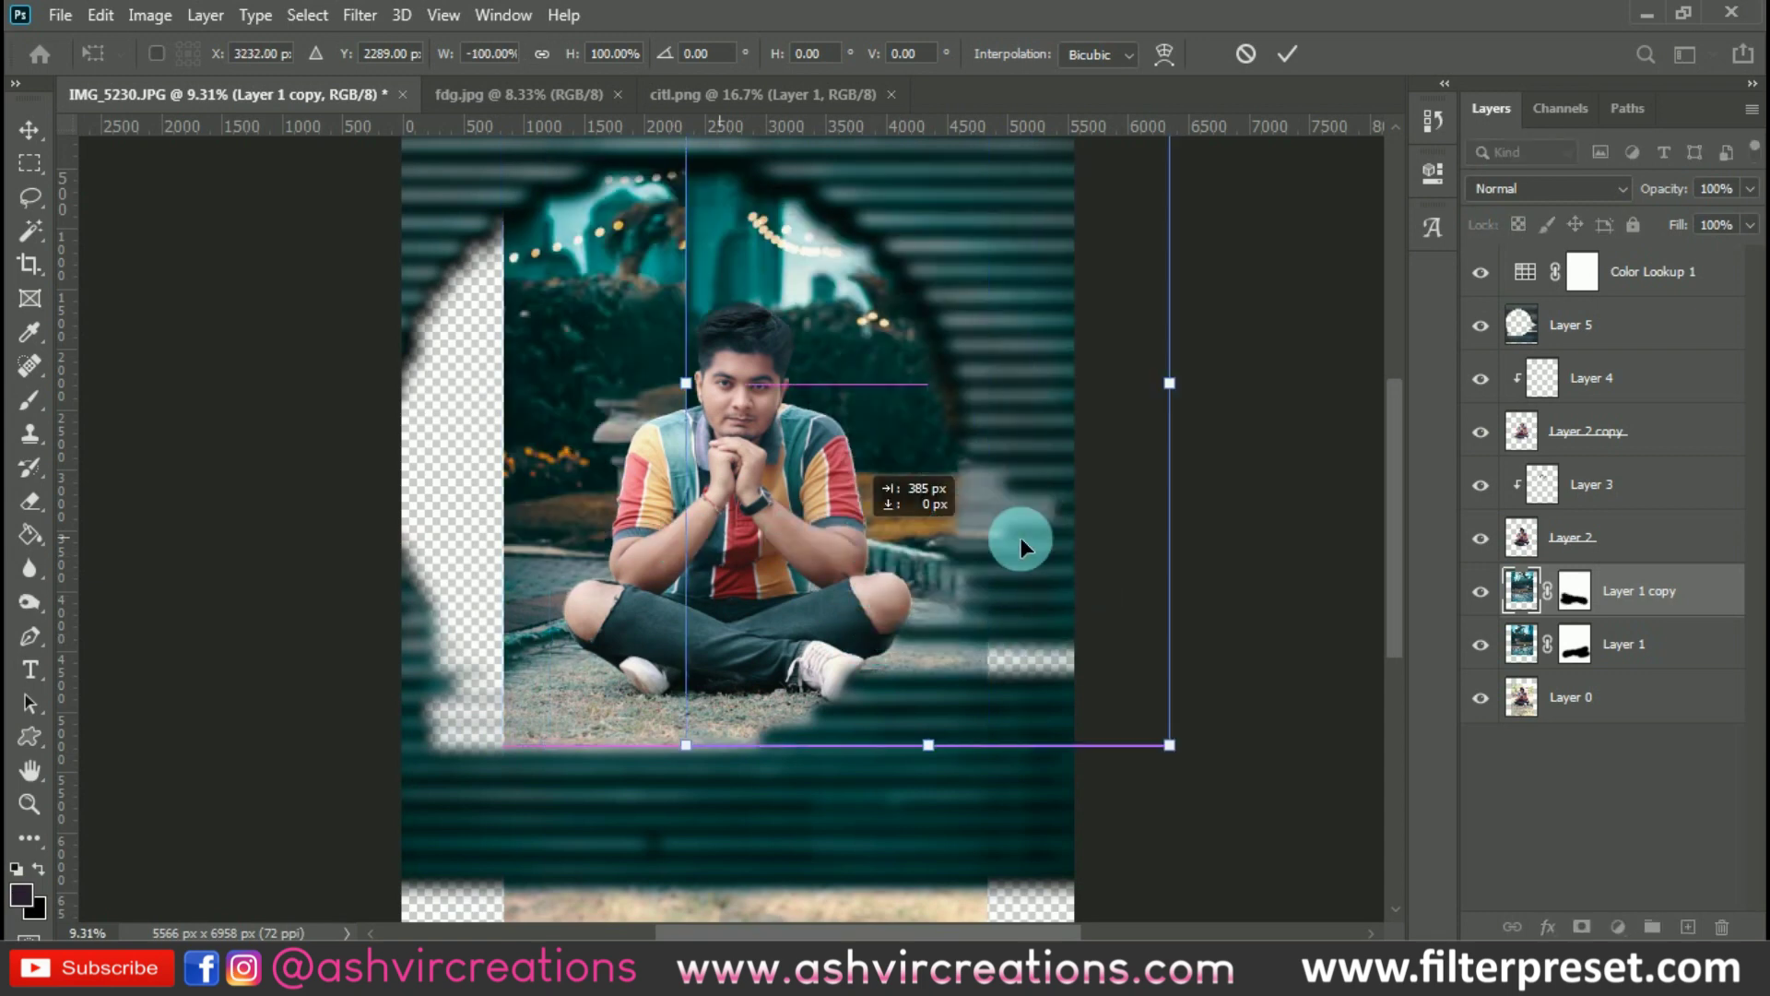
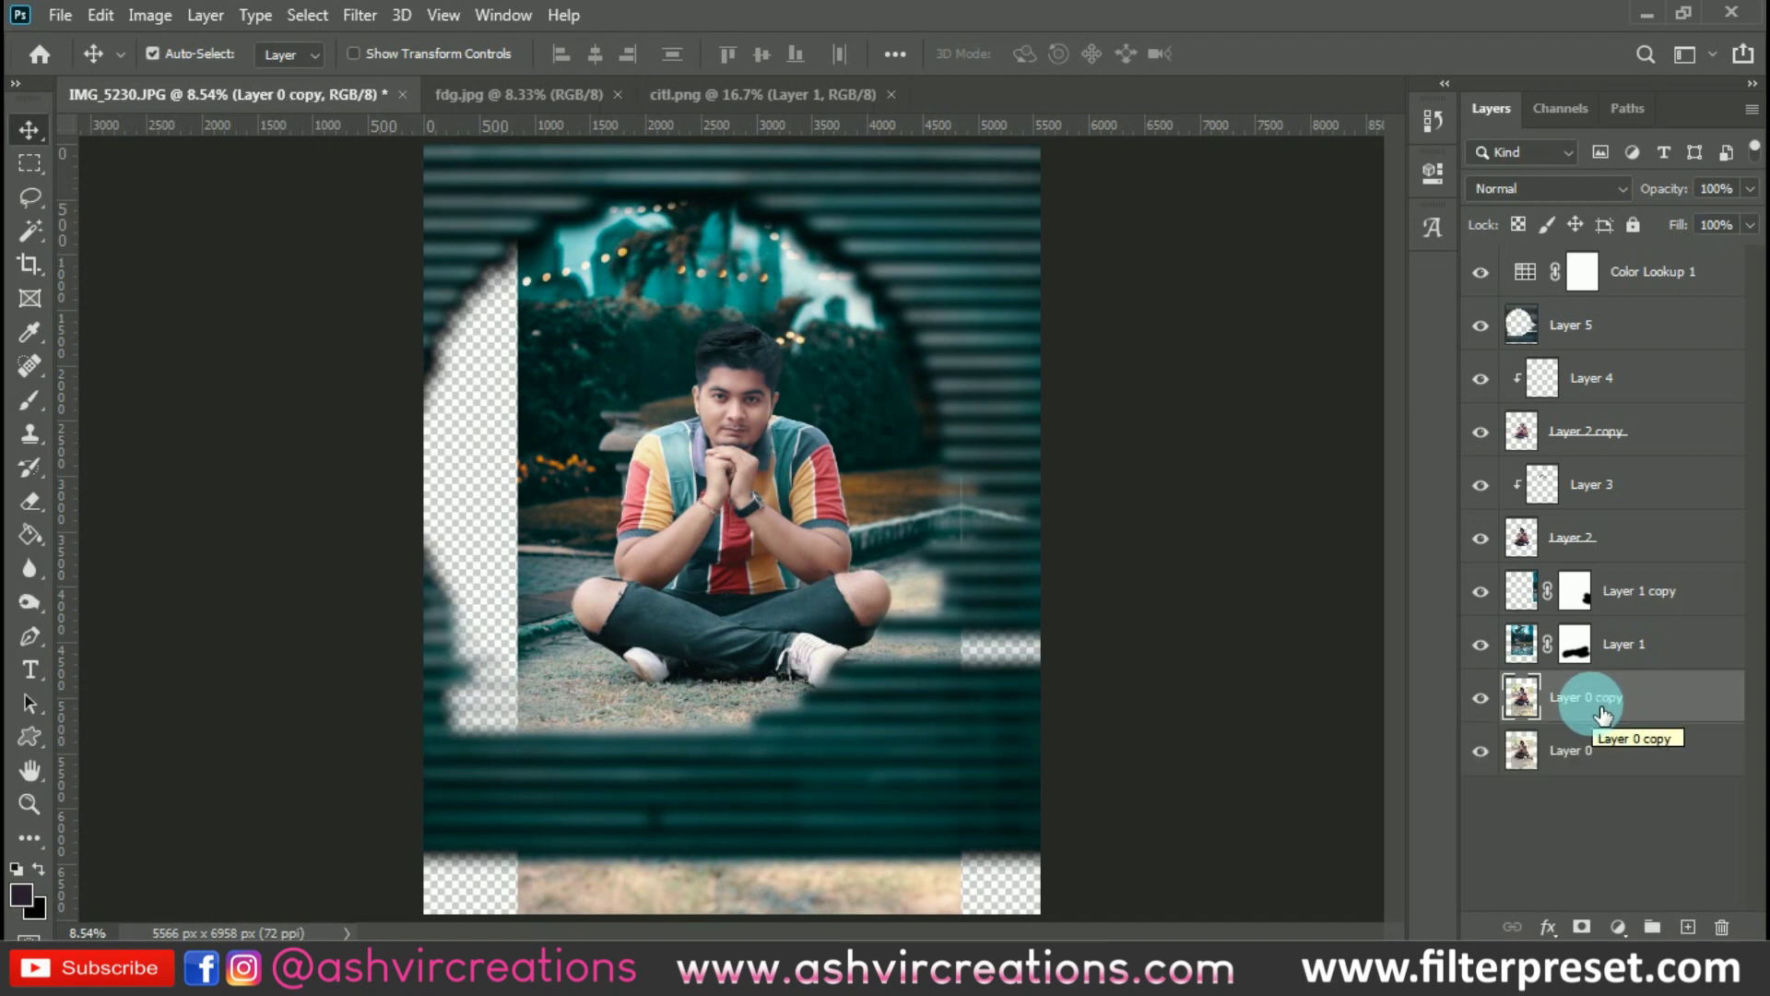
Duplicate Layer 0 copy, flip the duplicate horizontally and shift it sideways to cover the transparent ground gap along the photo's right edge
key("ctrl+j")
key("ctrl+t")
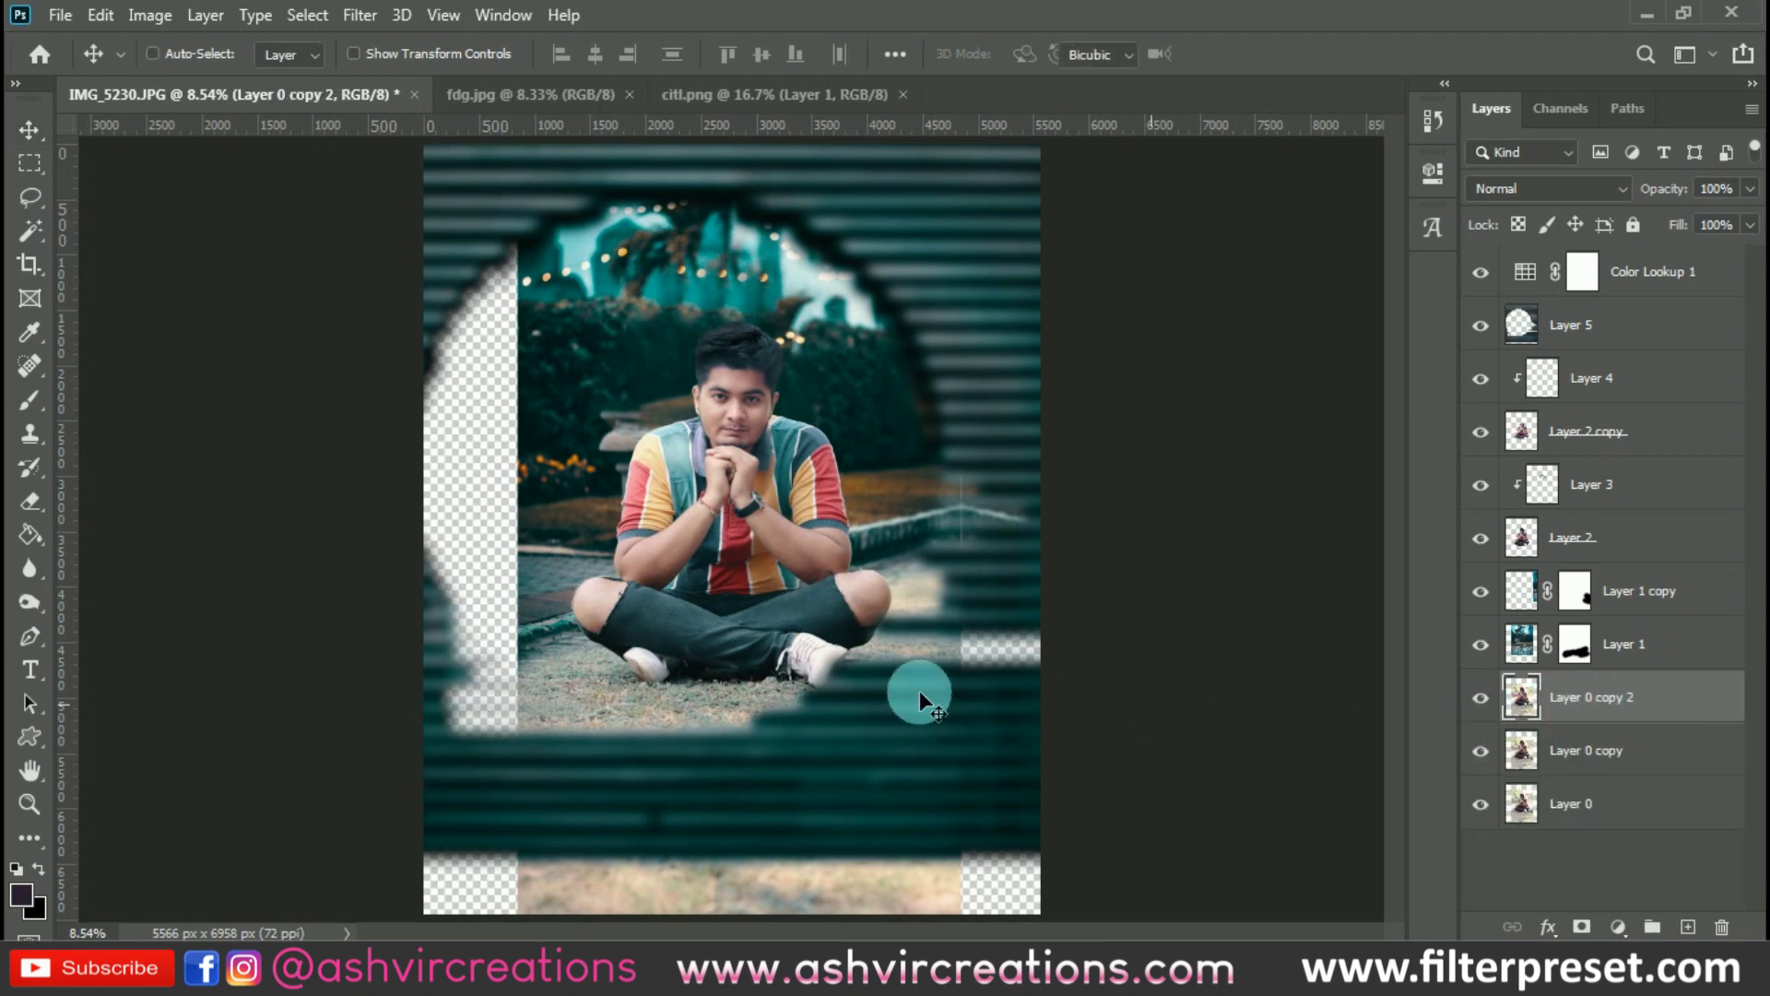
right_click(944, 665)
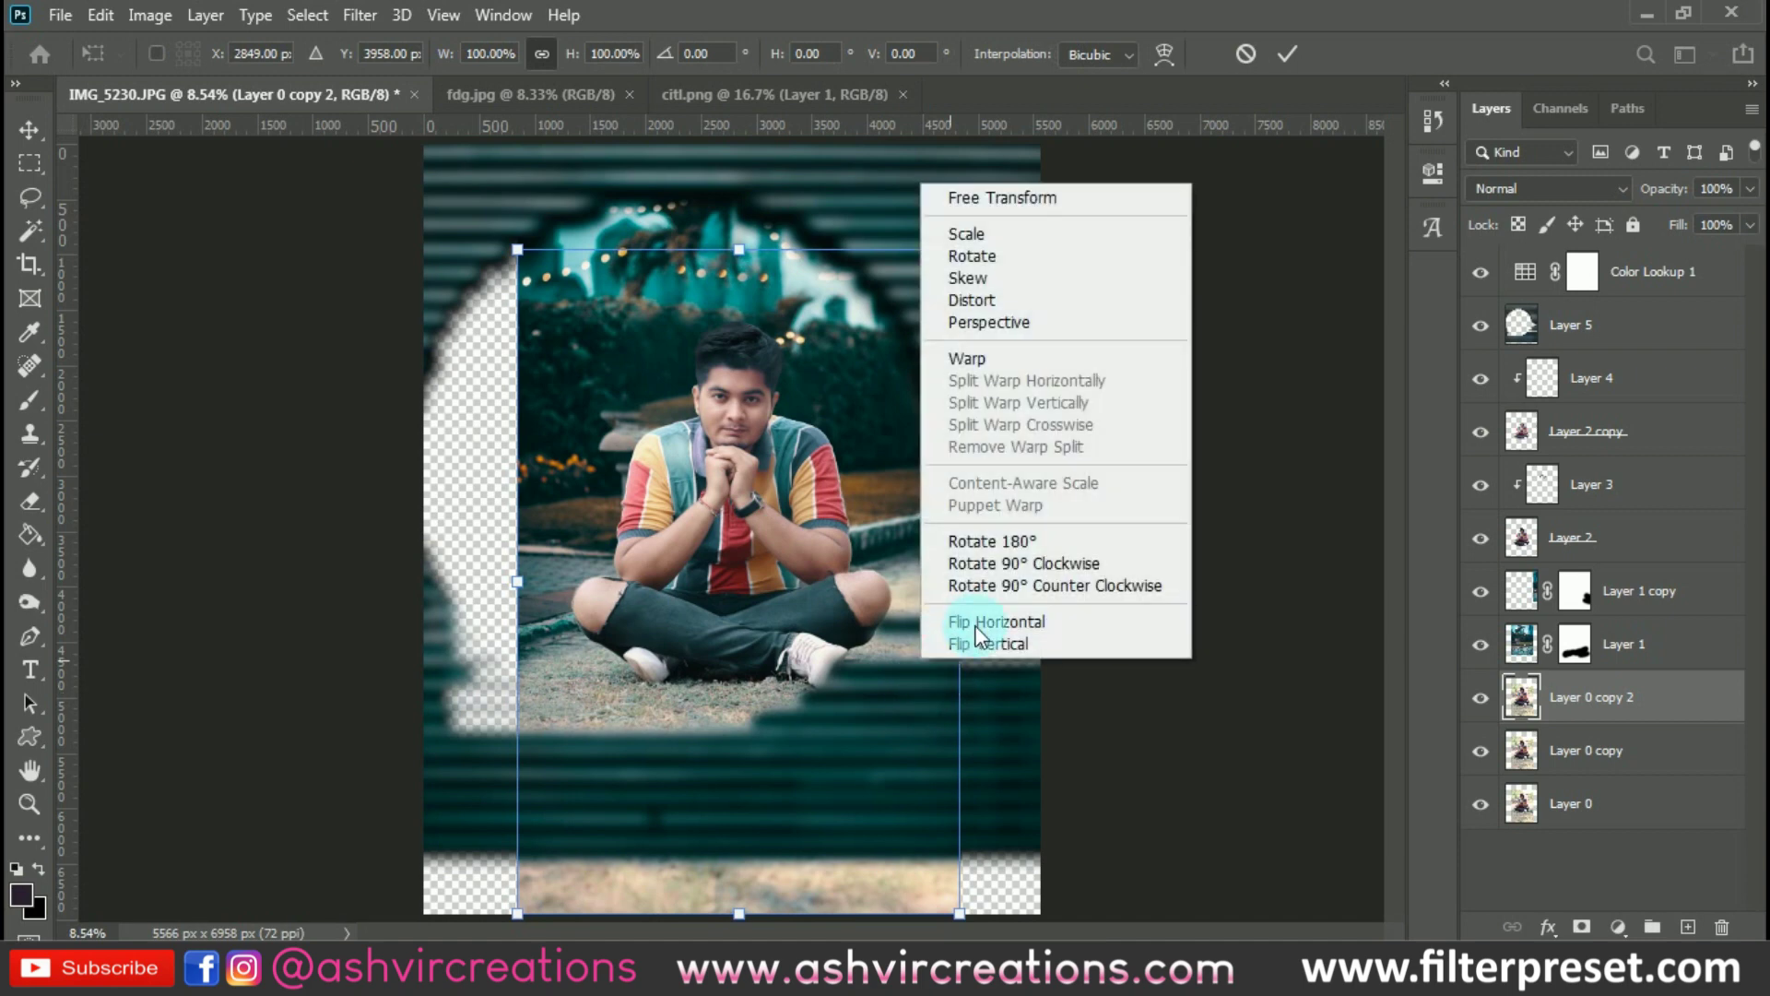
left_click(981, 618)
left_click_drag(656, 676, 1099, 682)
key("Return")
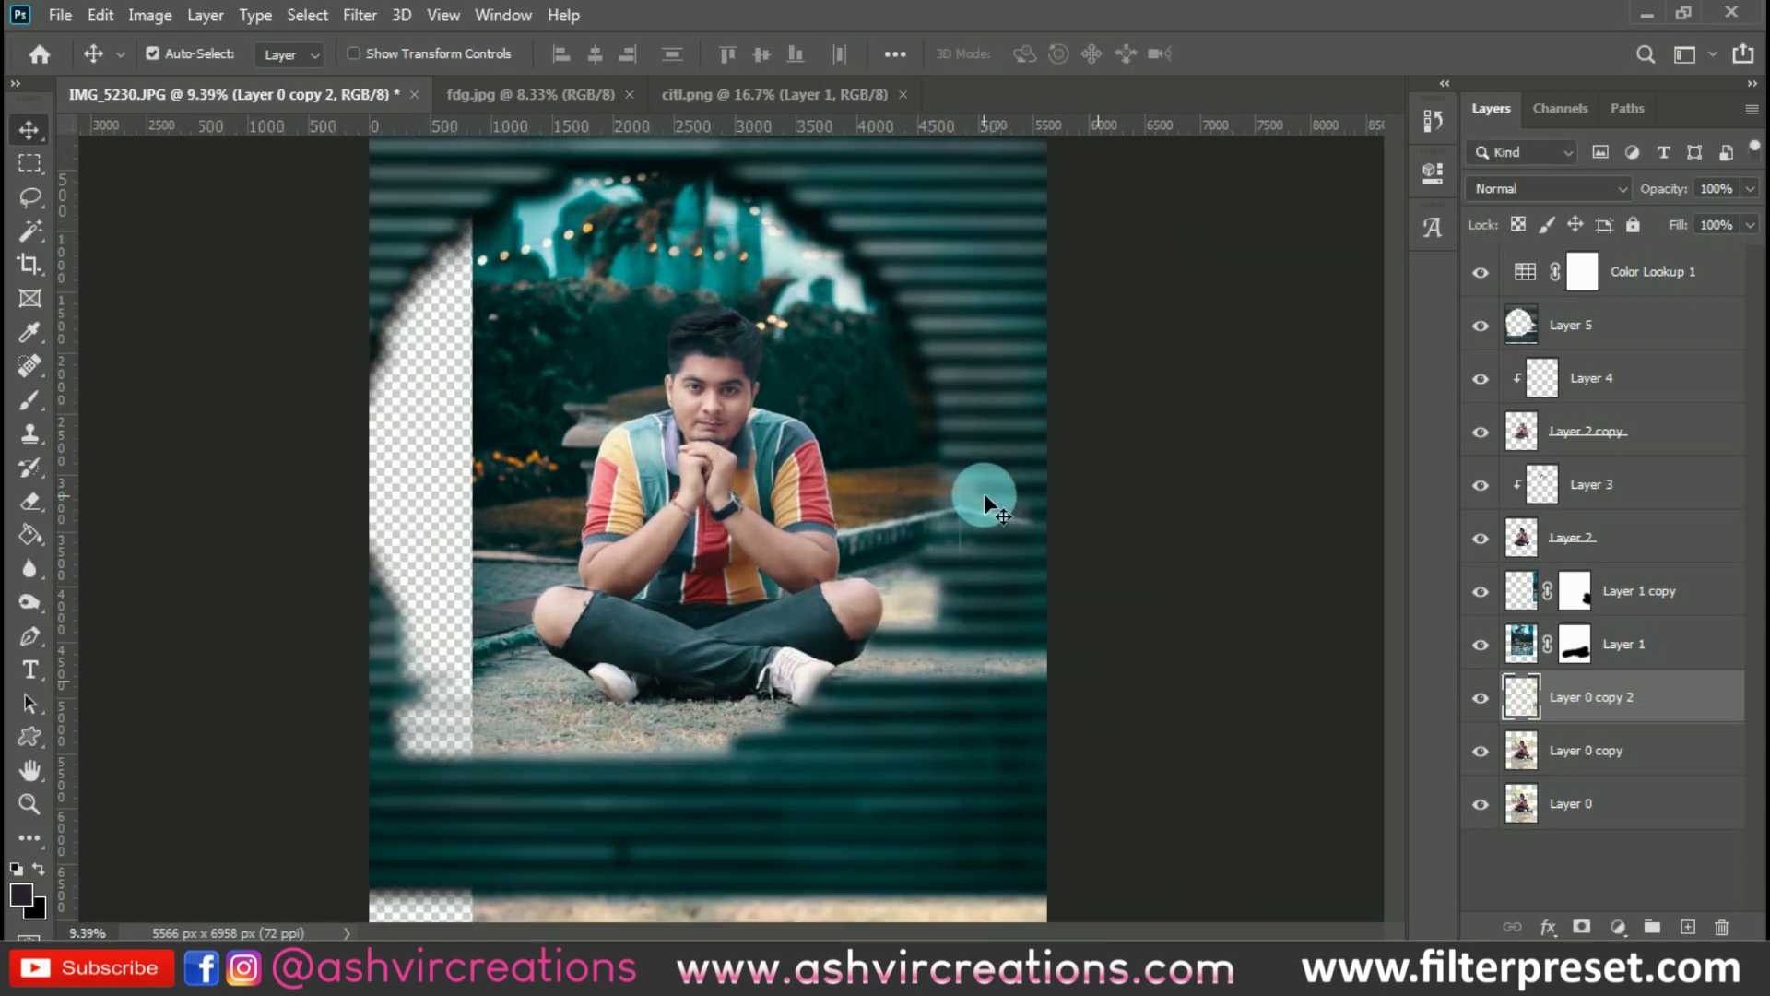
scroll(982, 494, "up", 1)
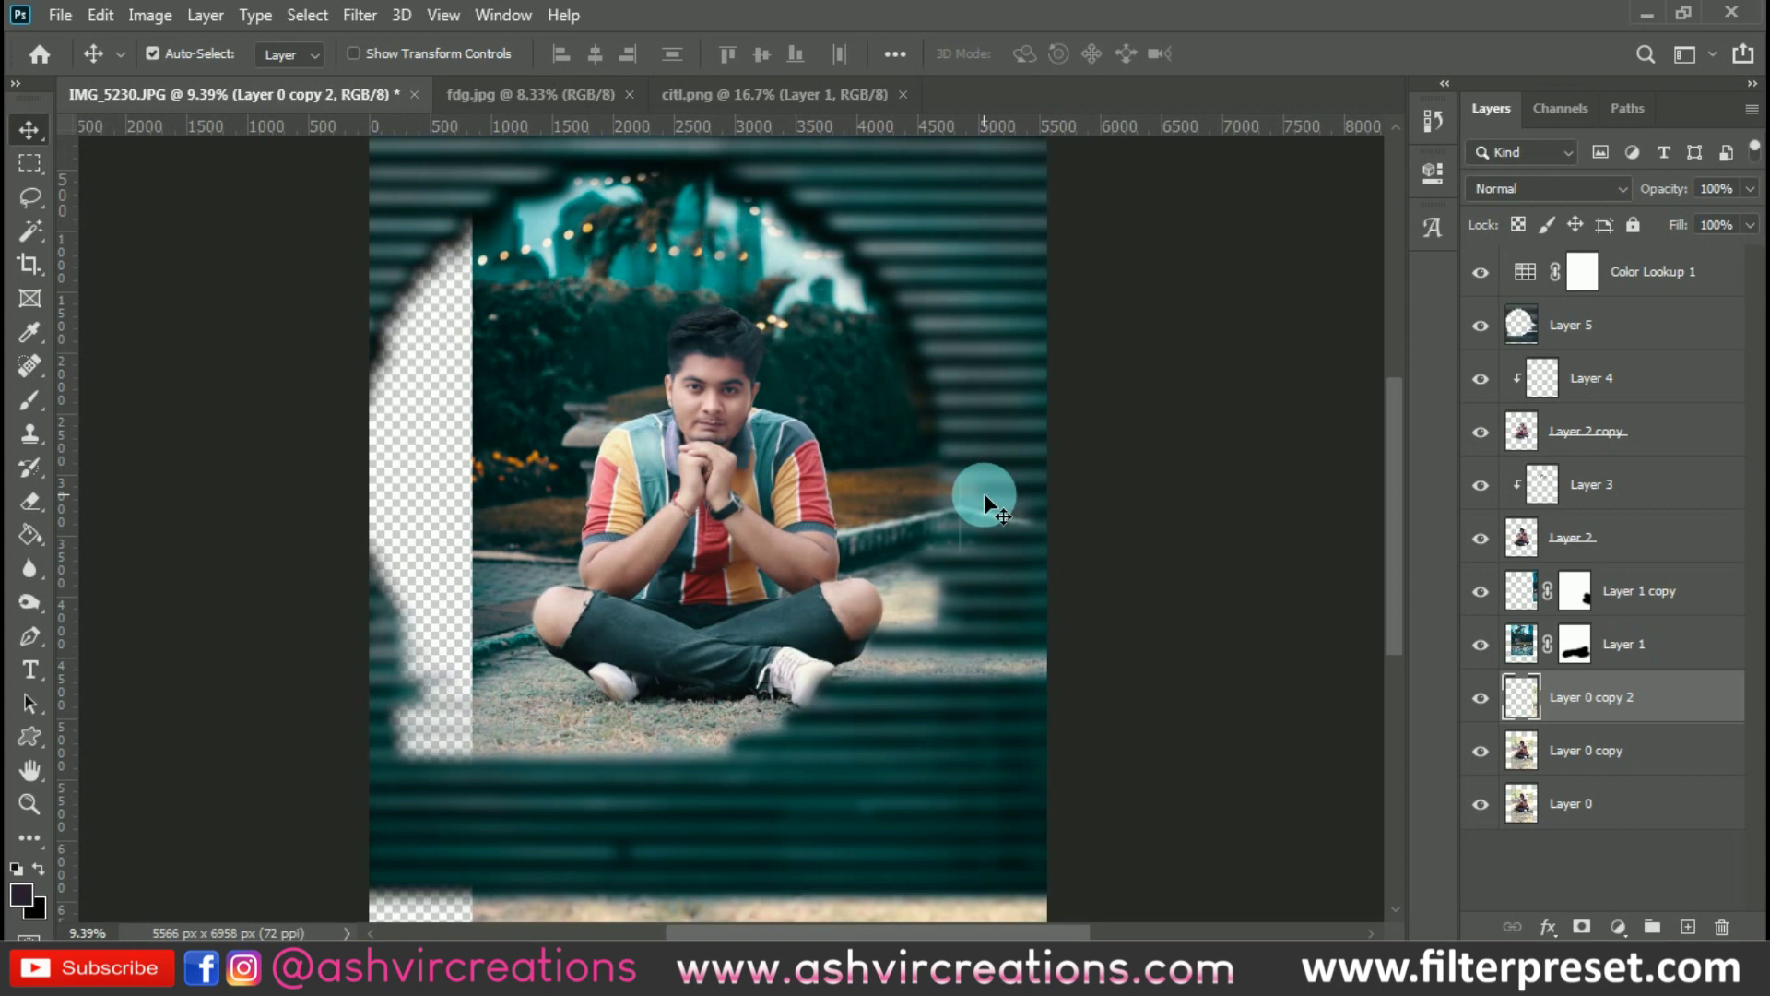
scroll(982, 494, "down", 1)
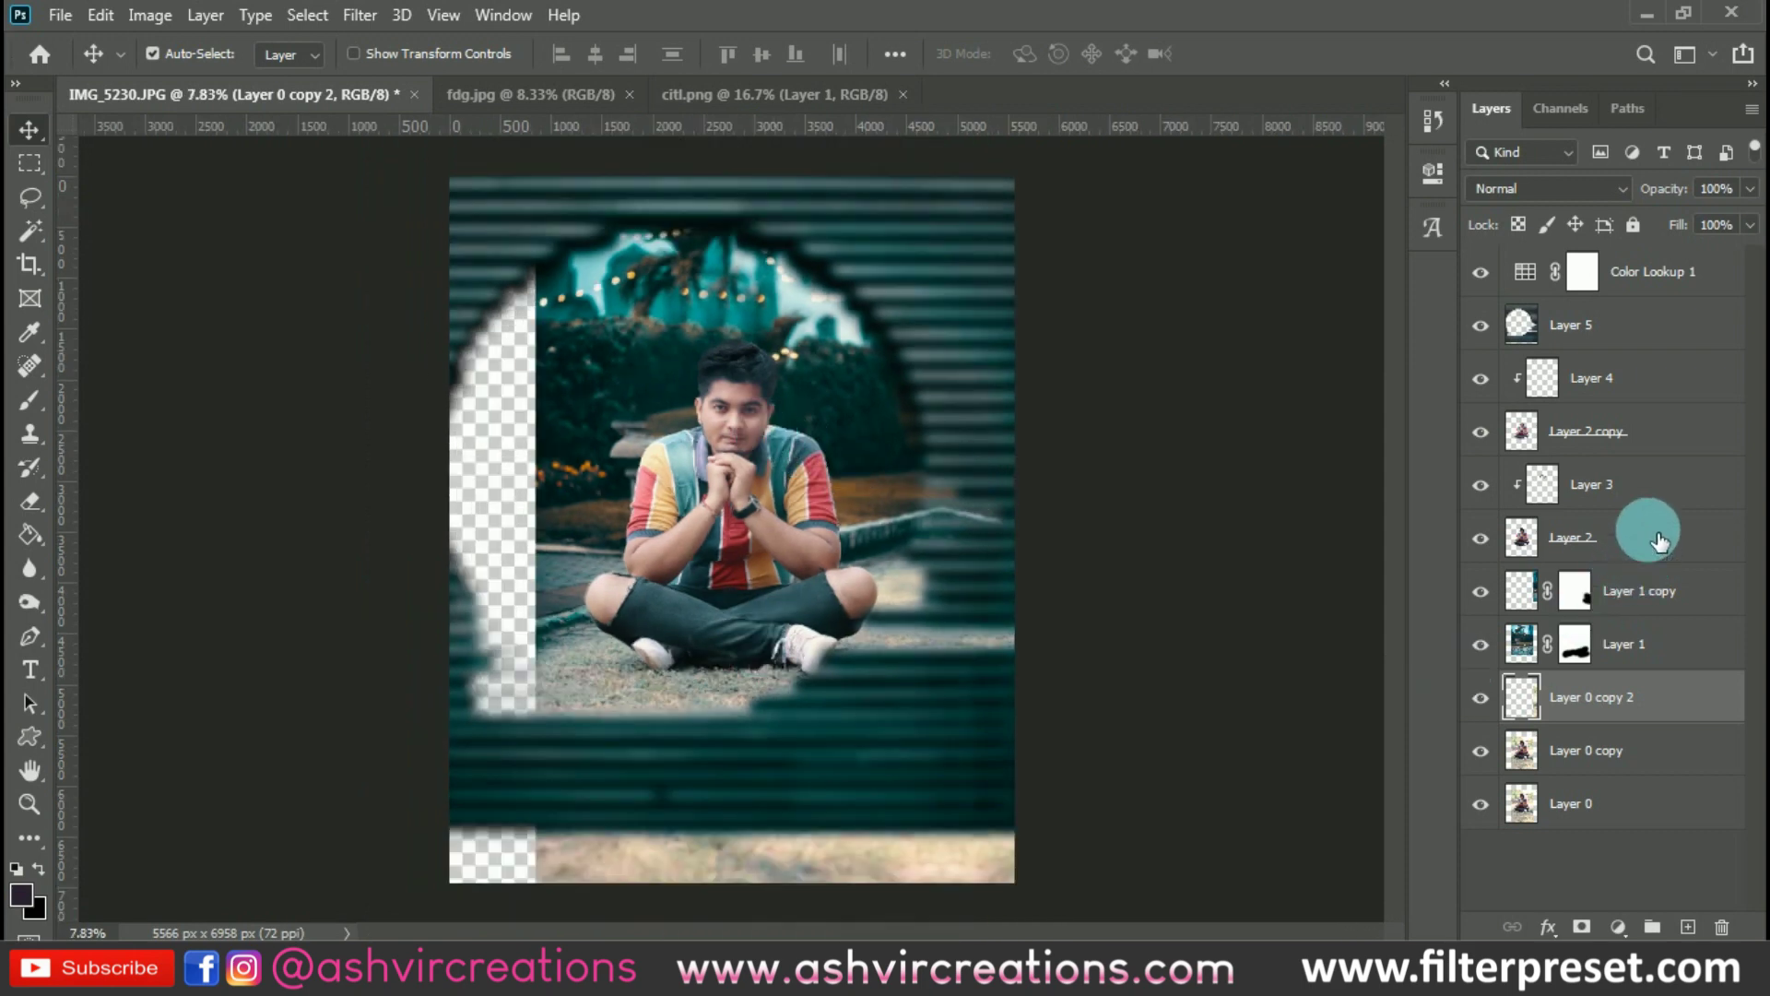
Add a new layer above Layer 4 and paint black across the lower foreground with a Soft Round brush of about 1900 px
left_click(1659, 387)
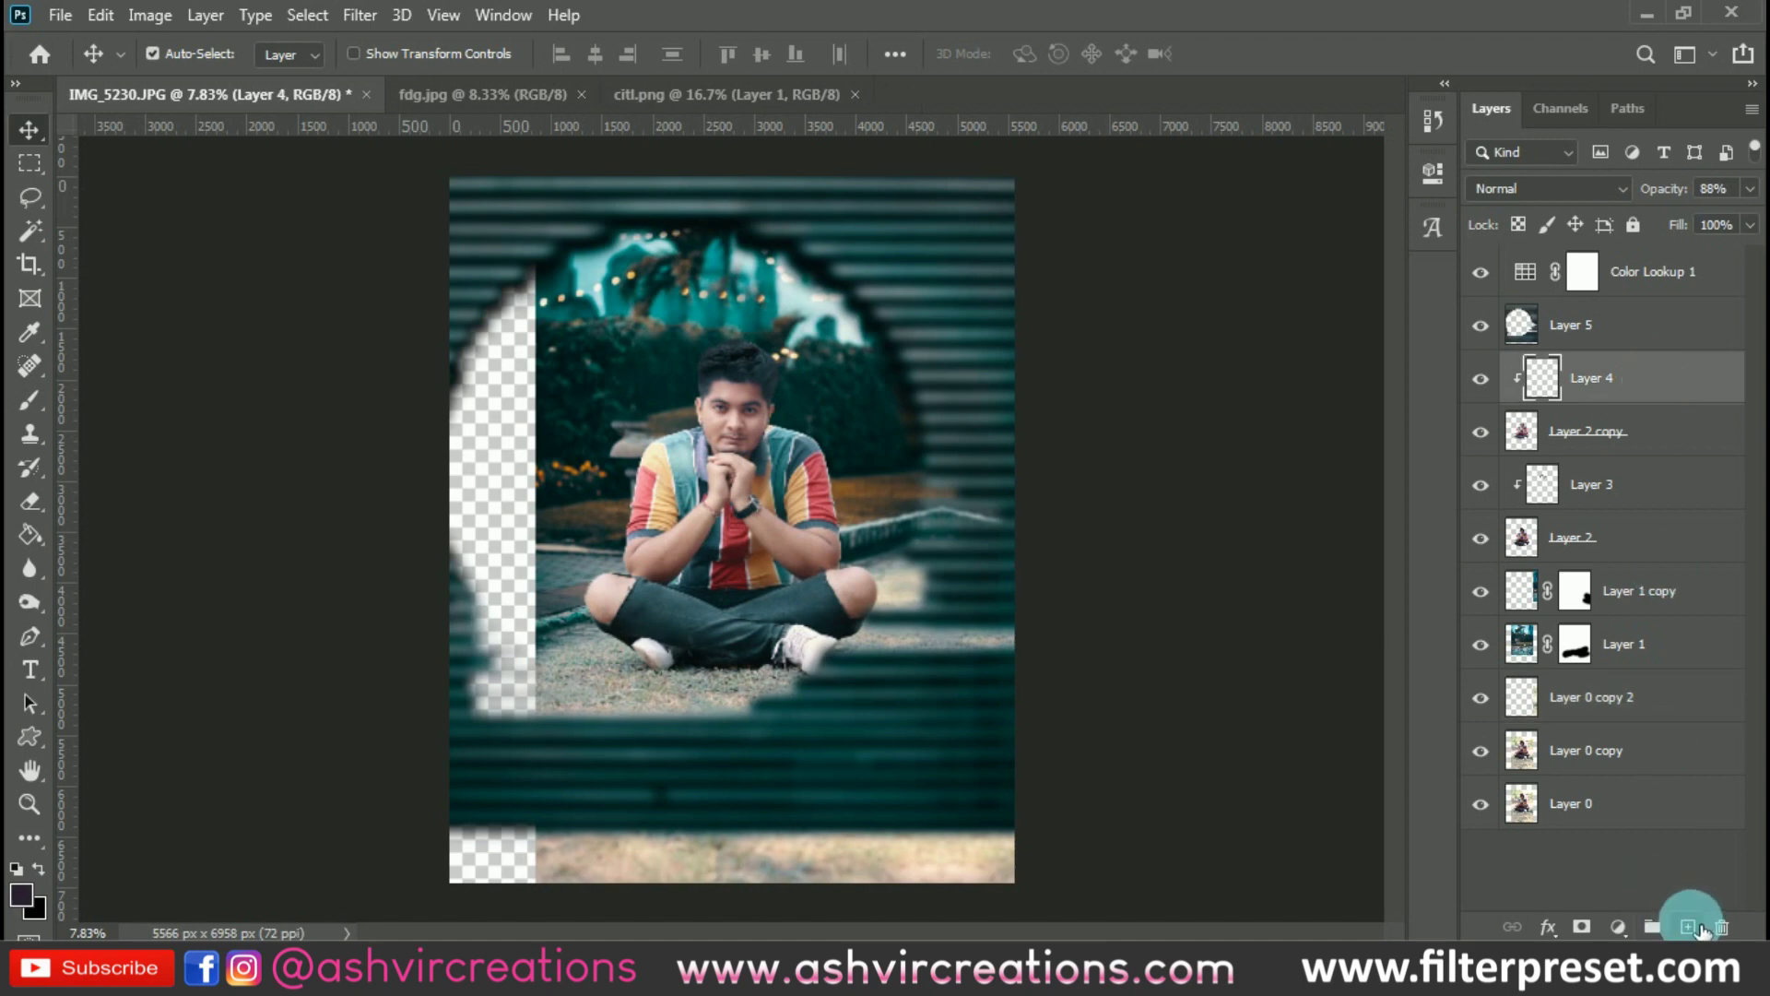
left_click(1688, 927)
left_click(33, 406)
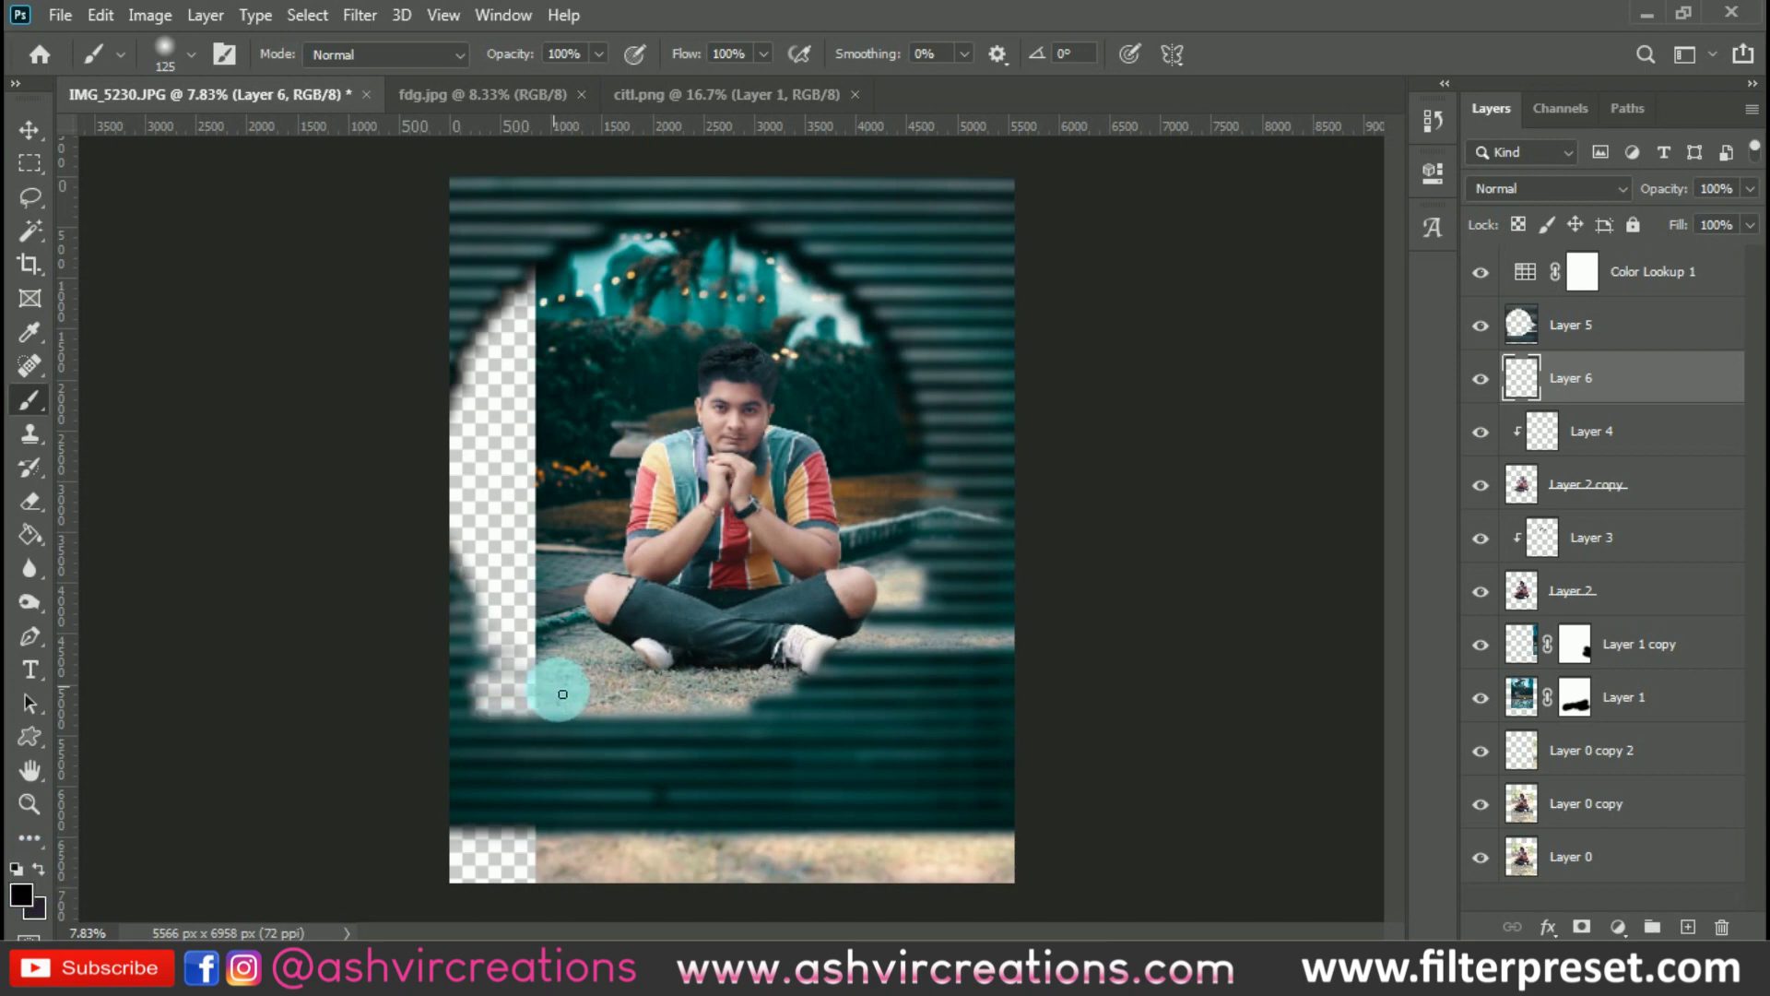
right_click(871, 650)
left_click(836, 581)
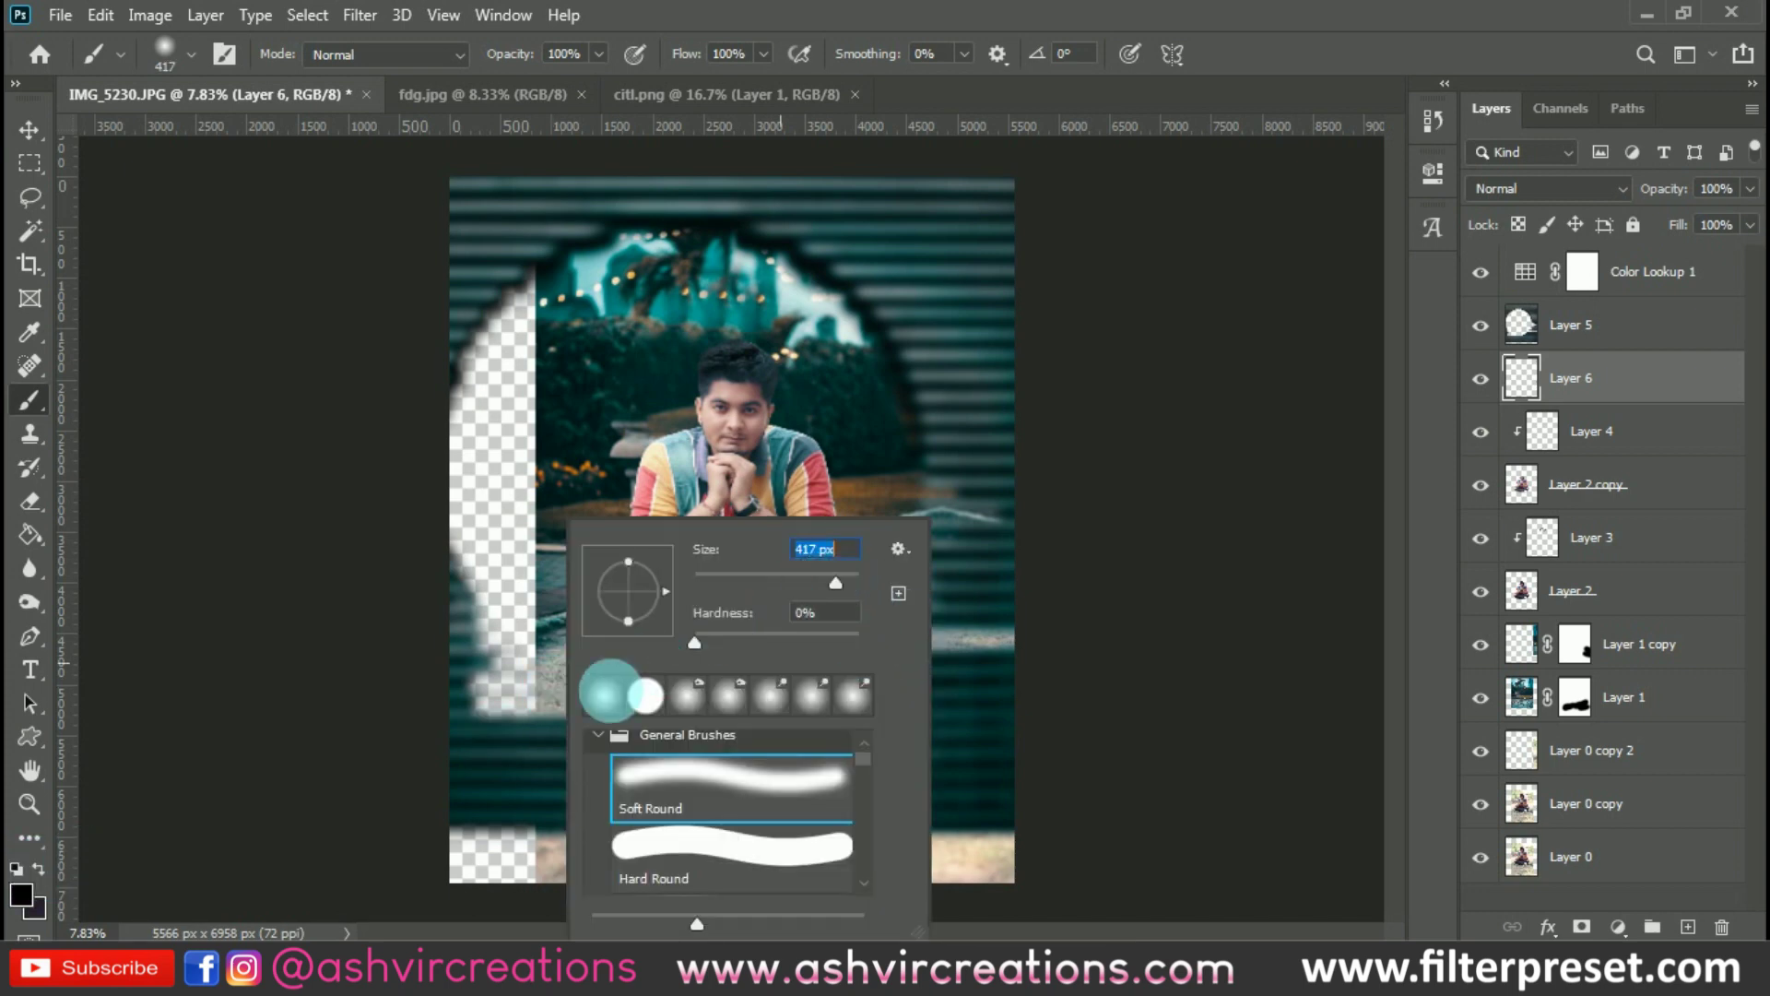
left_click(558, 741)
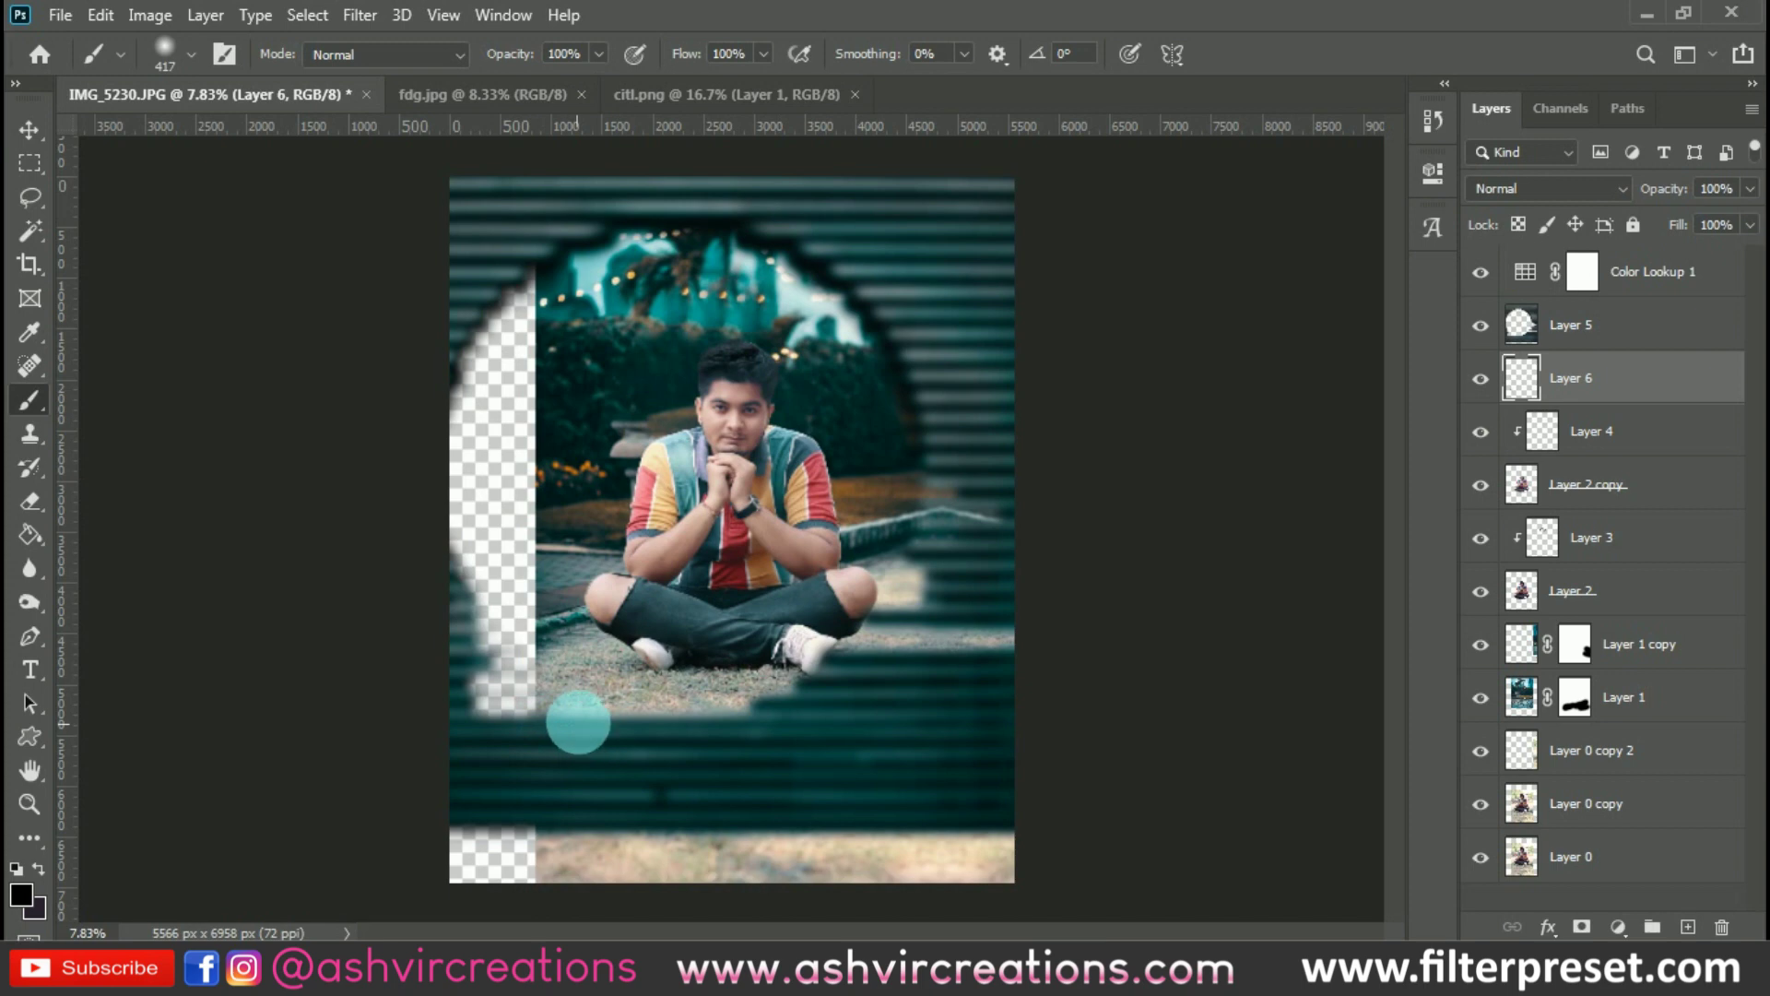
key("bracketright")
key("bracketright")
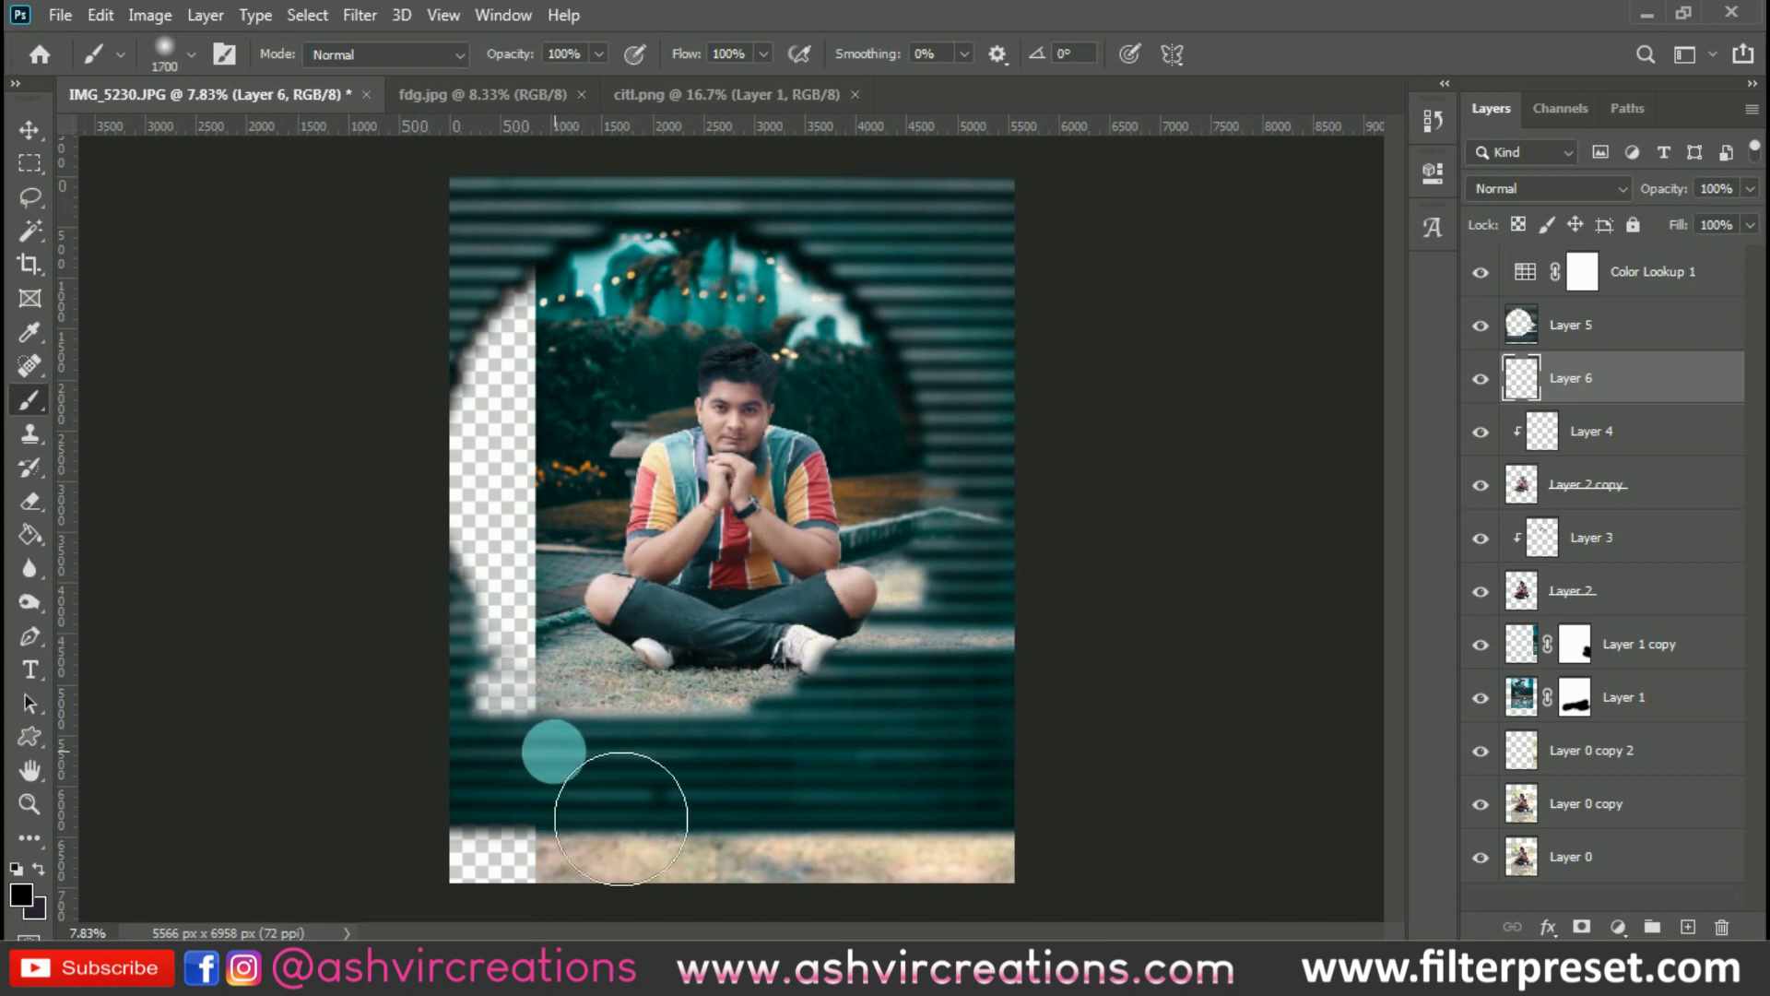
left_click_drag(612, 771, 795, 785)
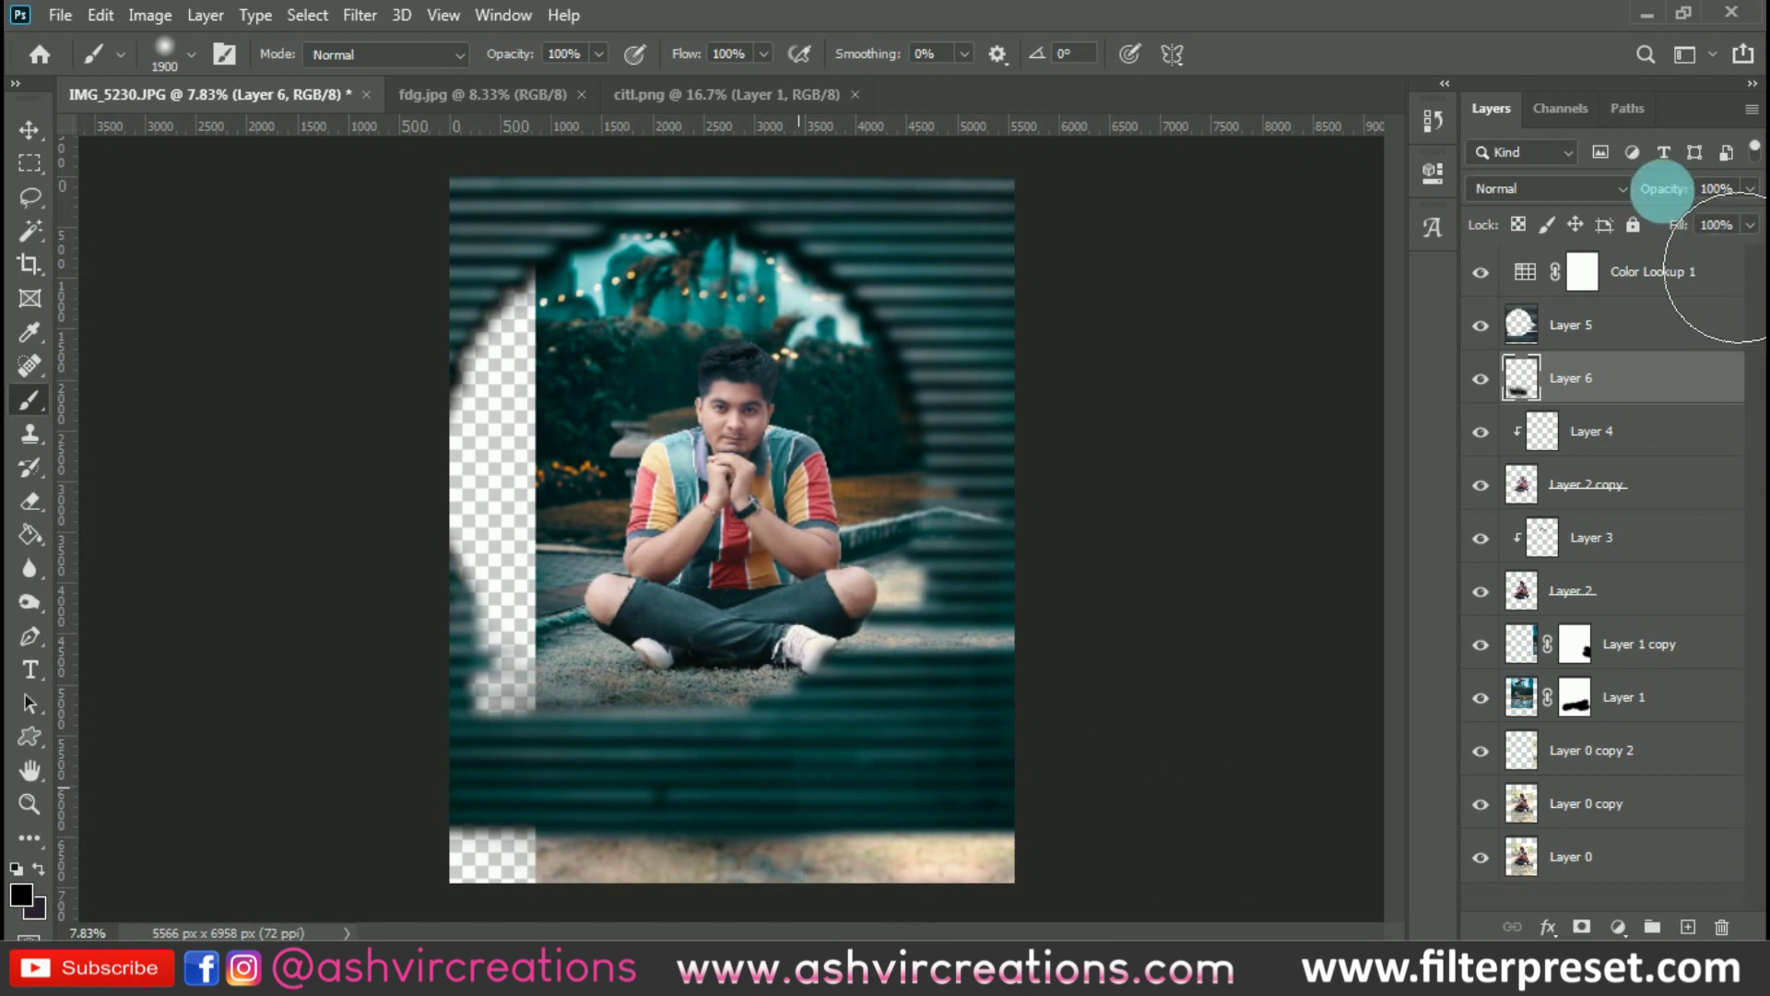
Set the painted shadow layer's blend mode to Multiply and adjust its placement over the lower foreground with Free Transform
left_click(1501, 188)
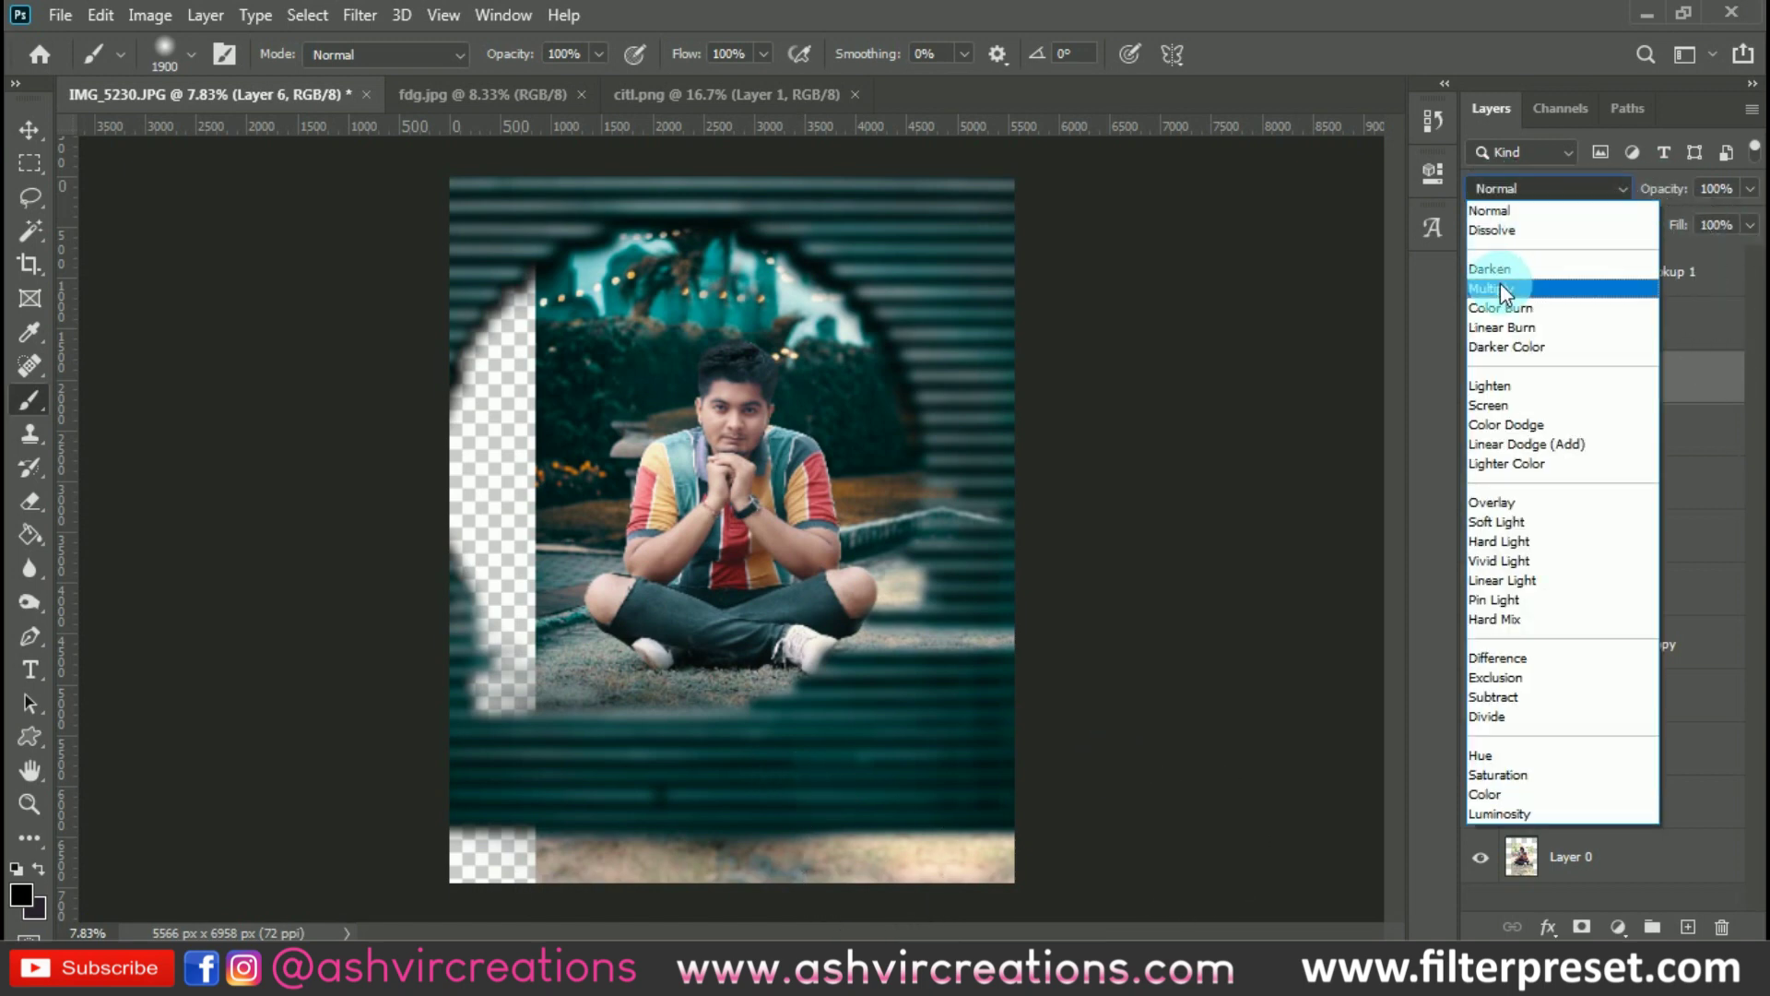
left_click(1500, 282)
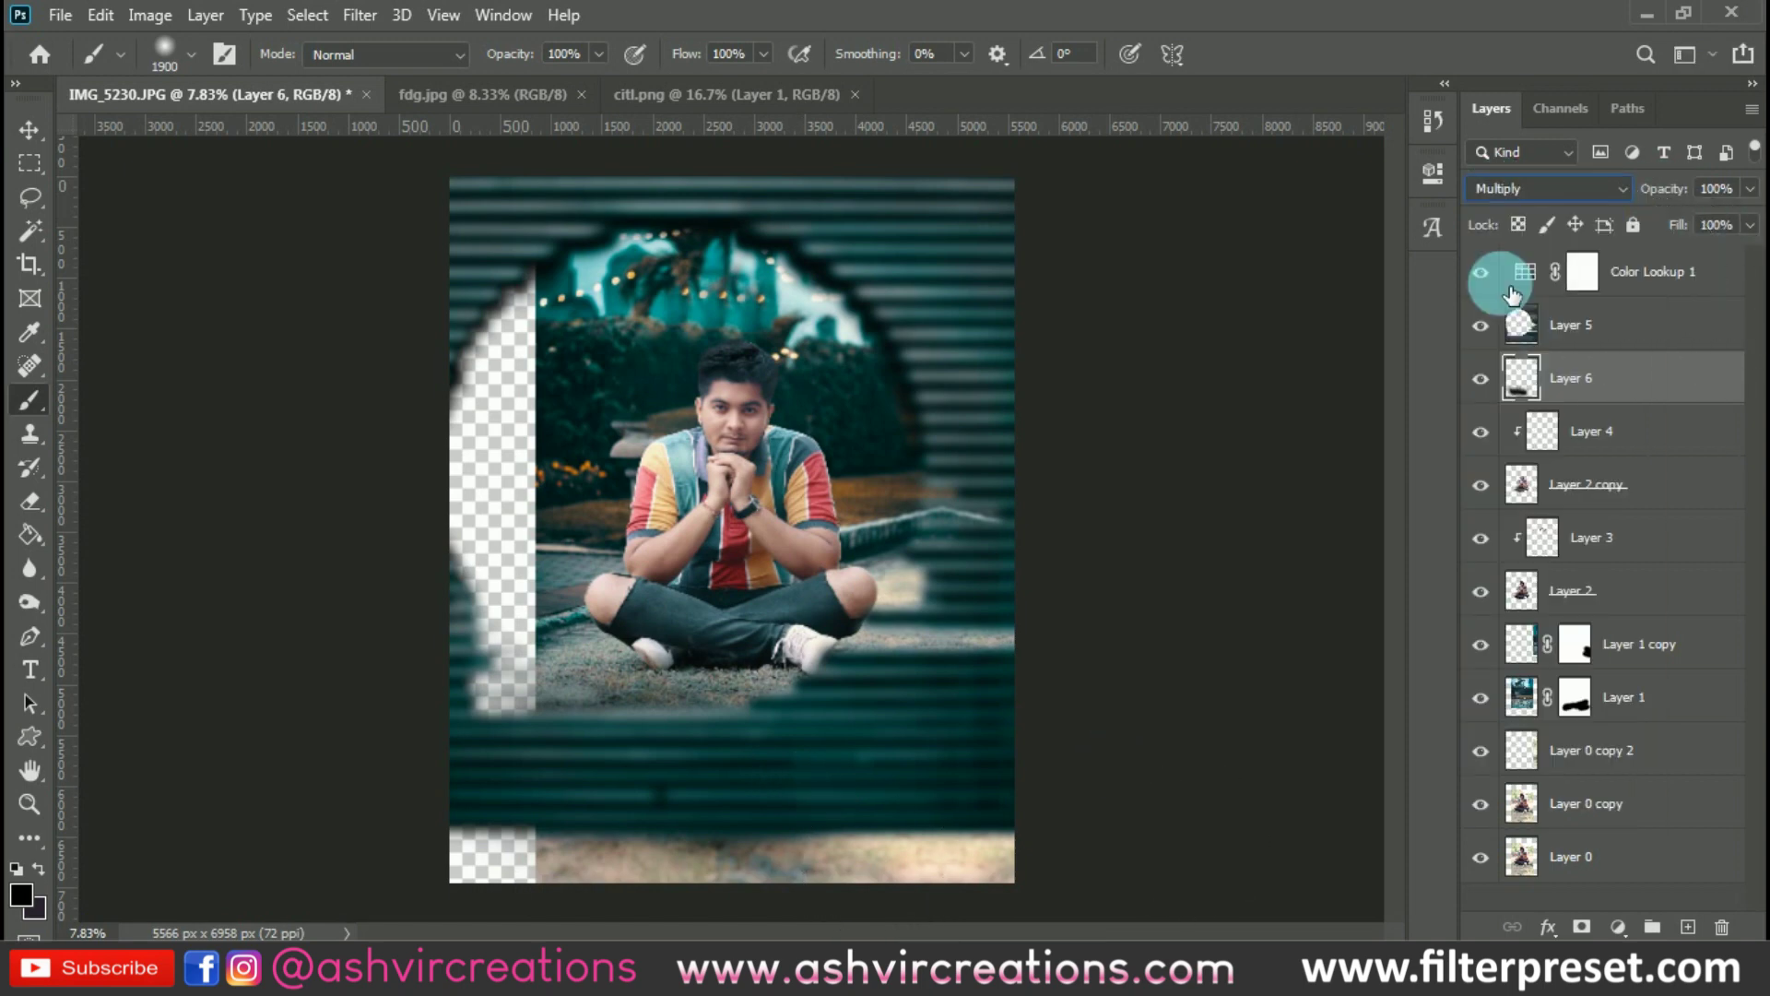
key("ctrl+t")
mouse_move(850, 669)
left_mouse_down()
mouse_move(812, 682)
mouse_move(819, 654)
mouse_move(834, 673)
left_mouse_up()
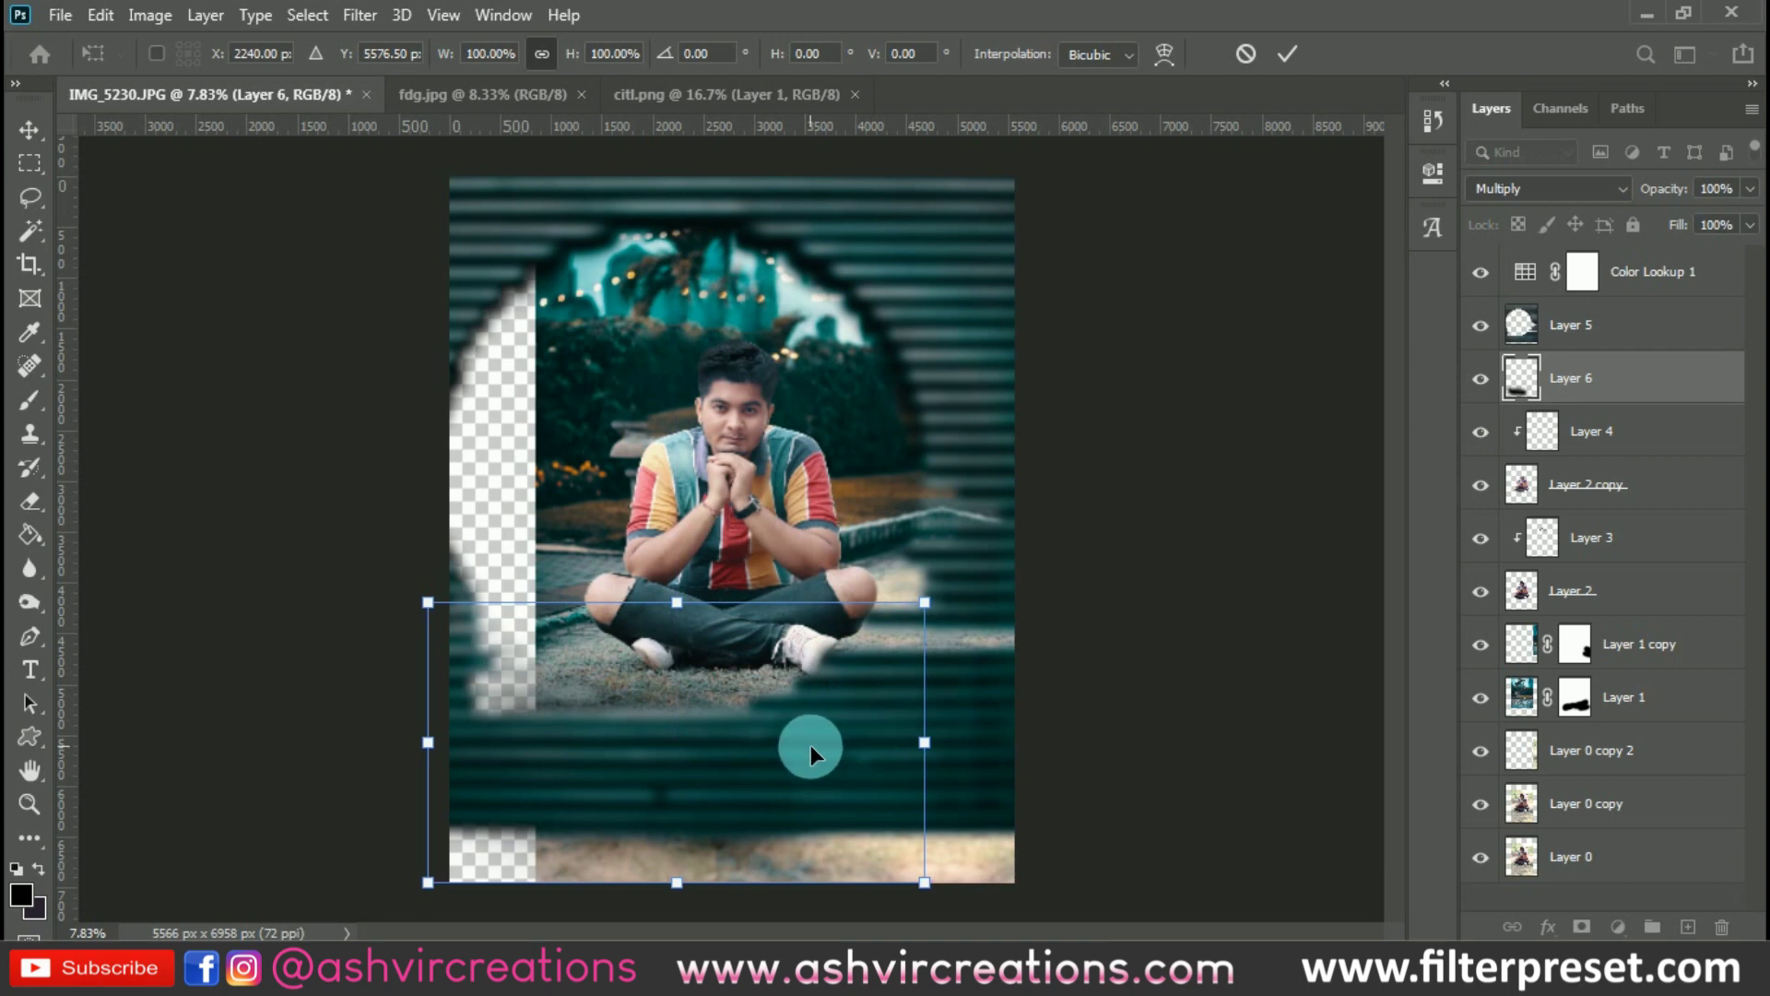
key("Return")
key("b")
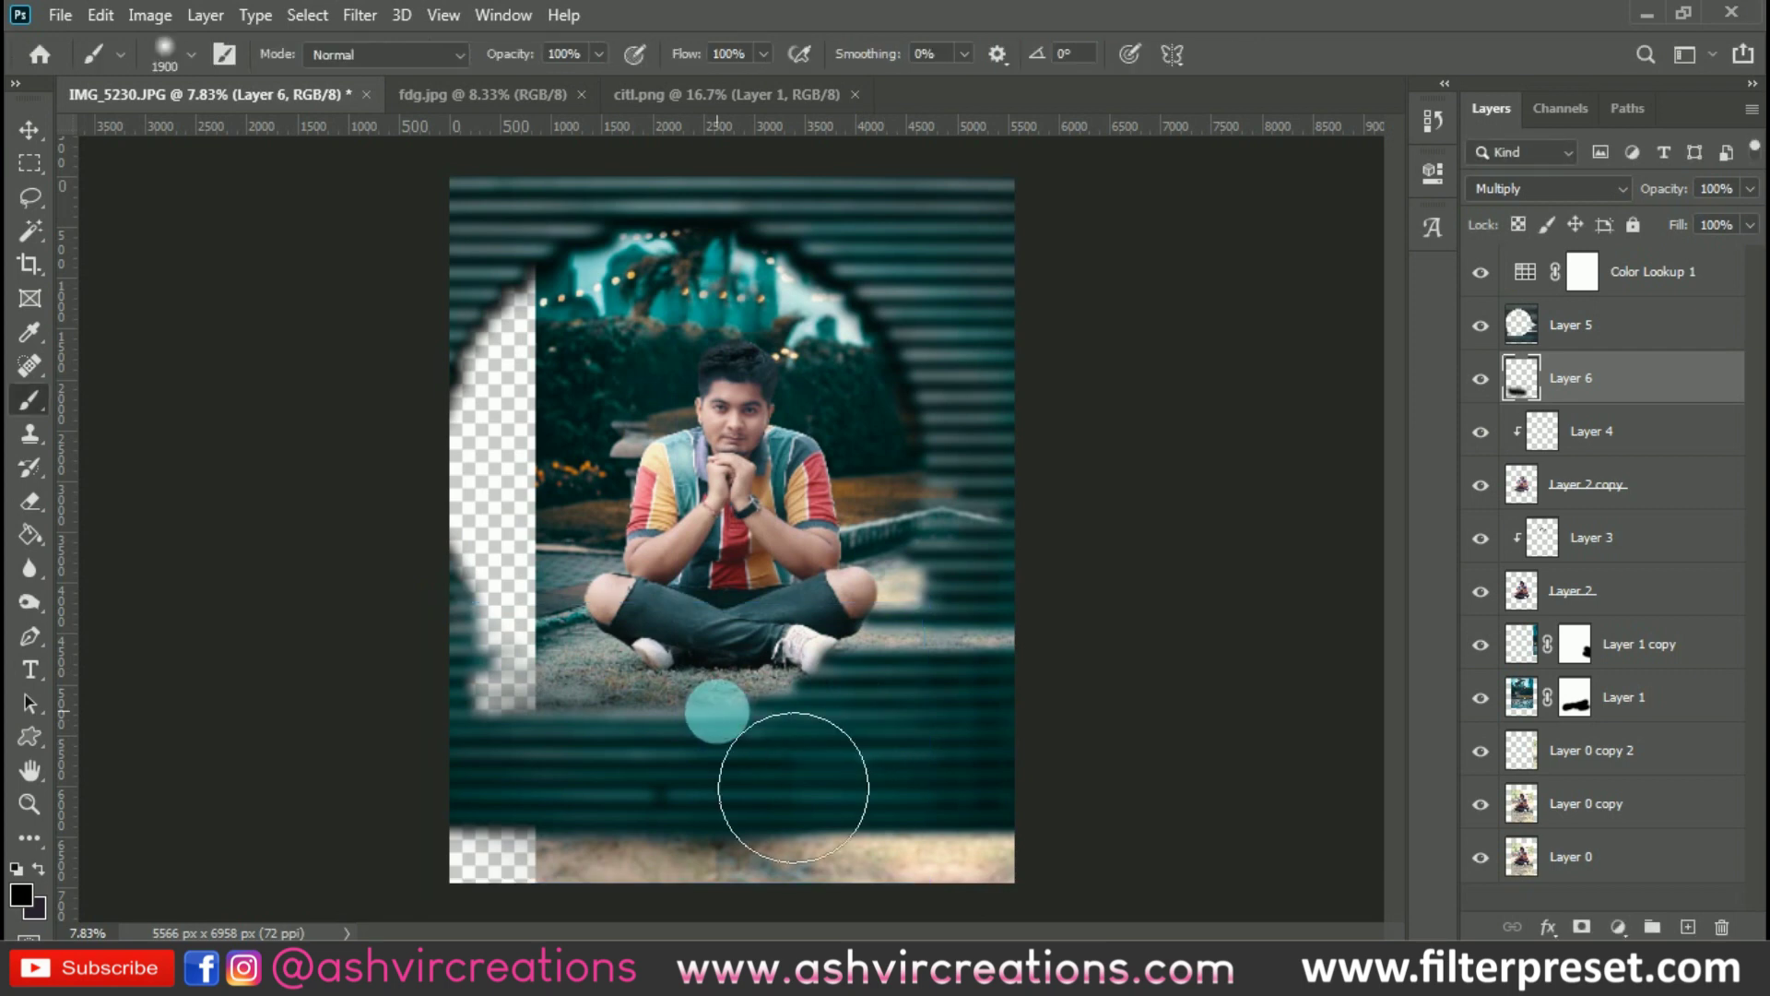
Crop the composite at the 4:5 (8:10) ratio to about 4744 × 5930 px, excluding the transparent strip beside the man
scroll(717, 710, "up", 2)
key("v")
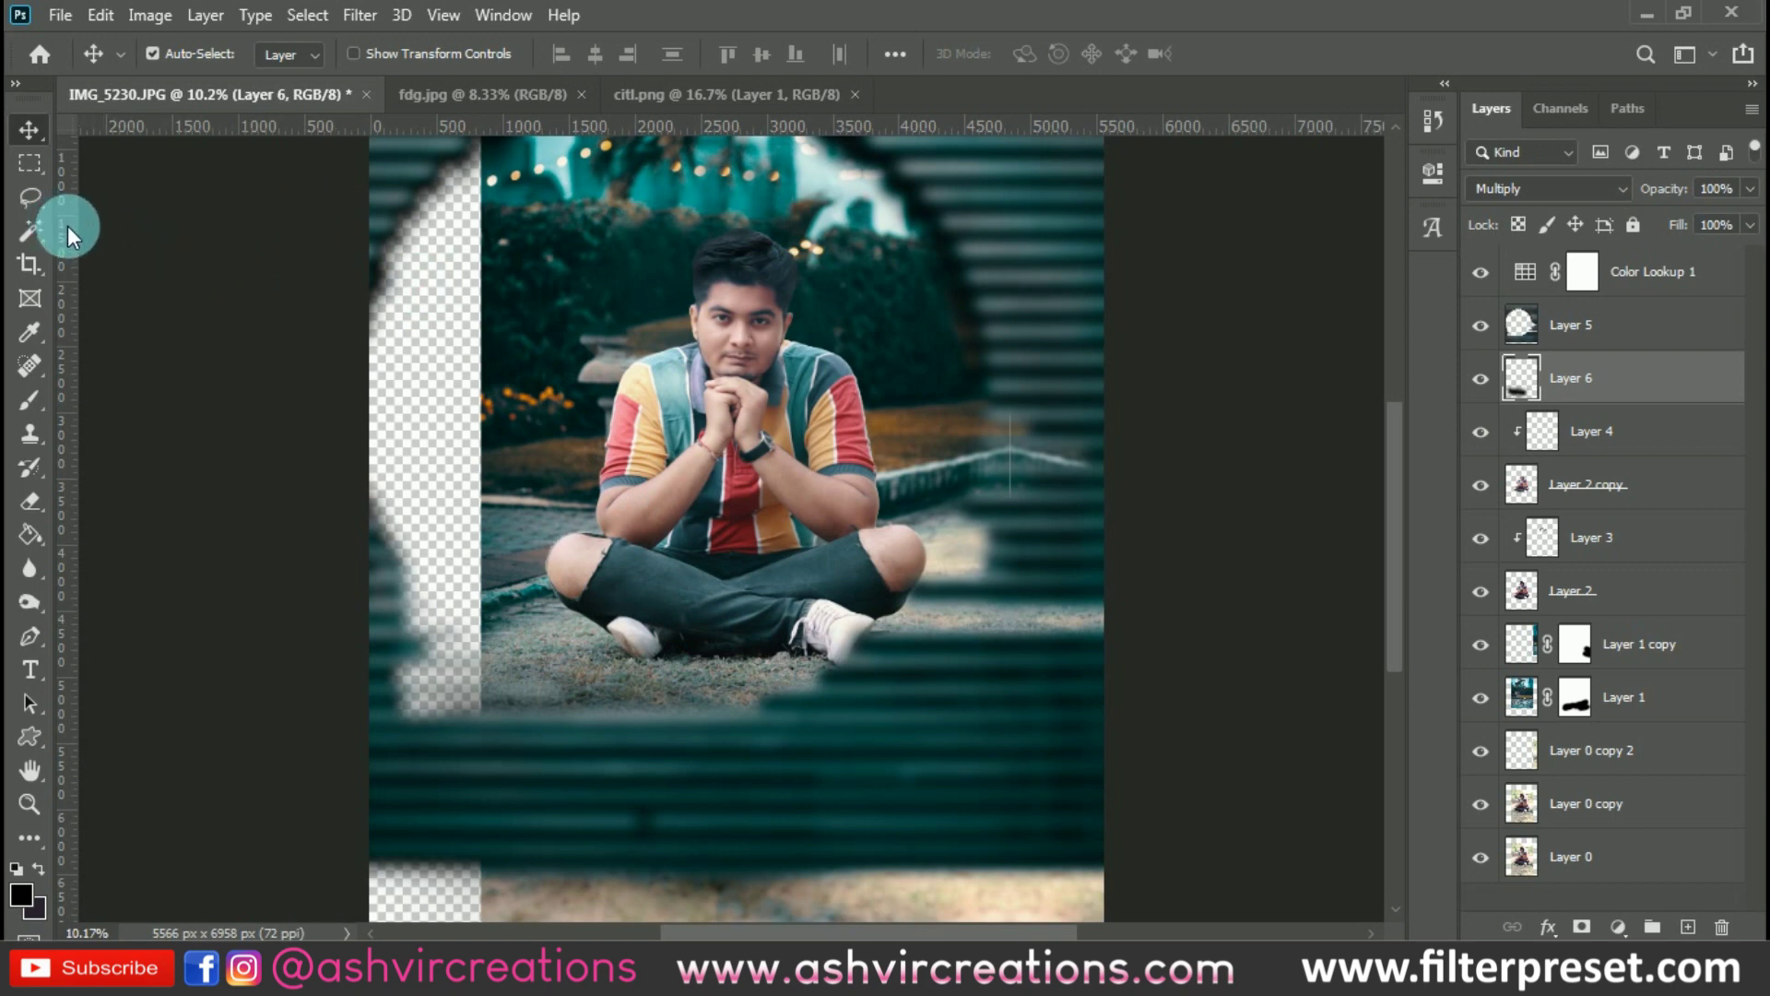
left_click(33, 264)
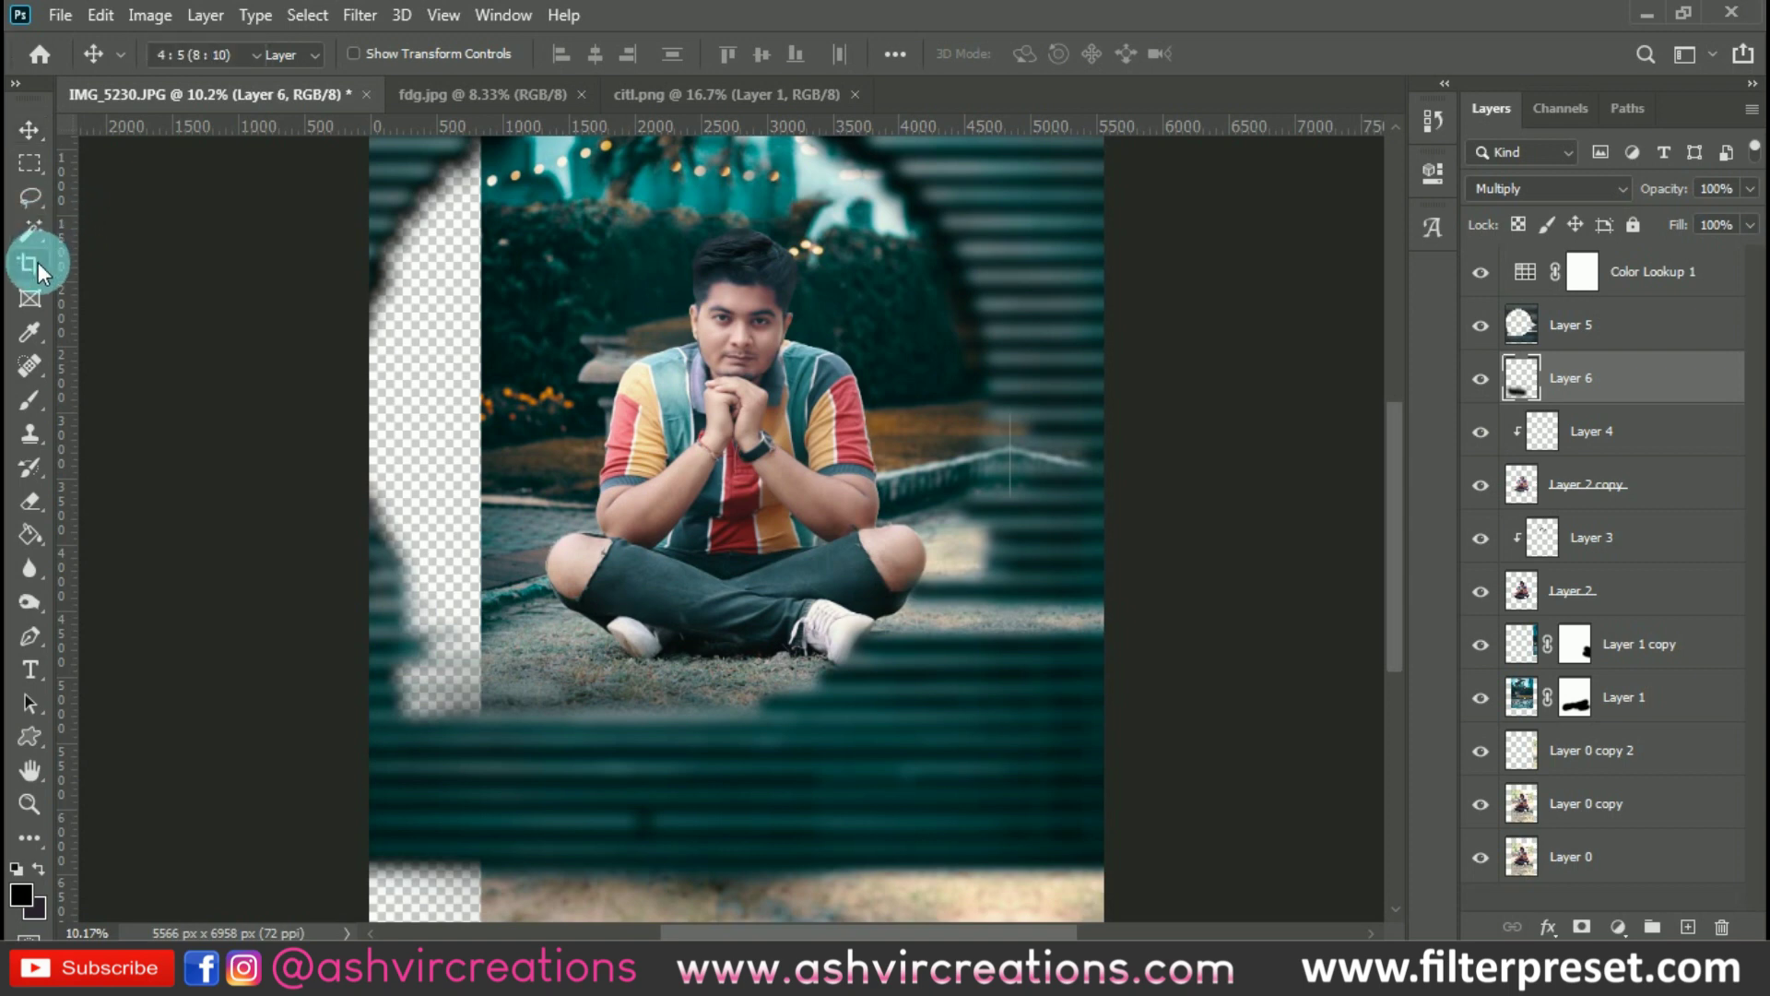
left_click(223, 59)
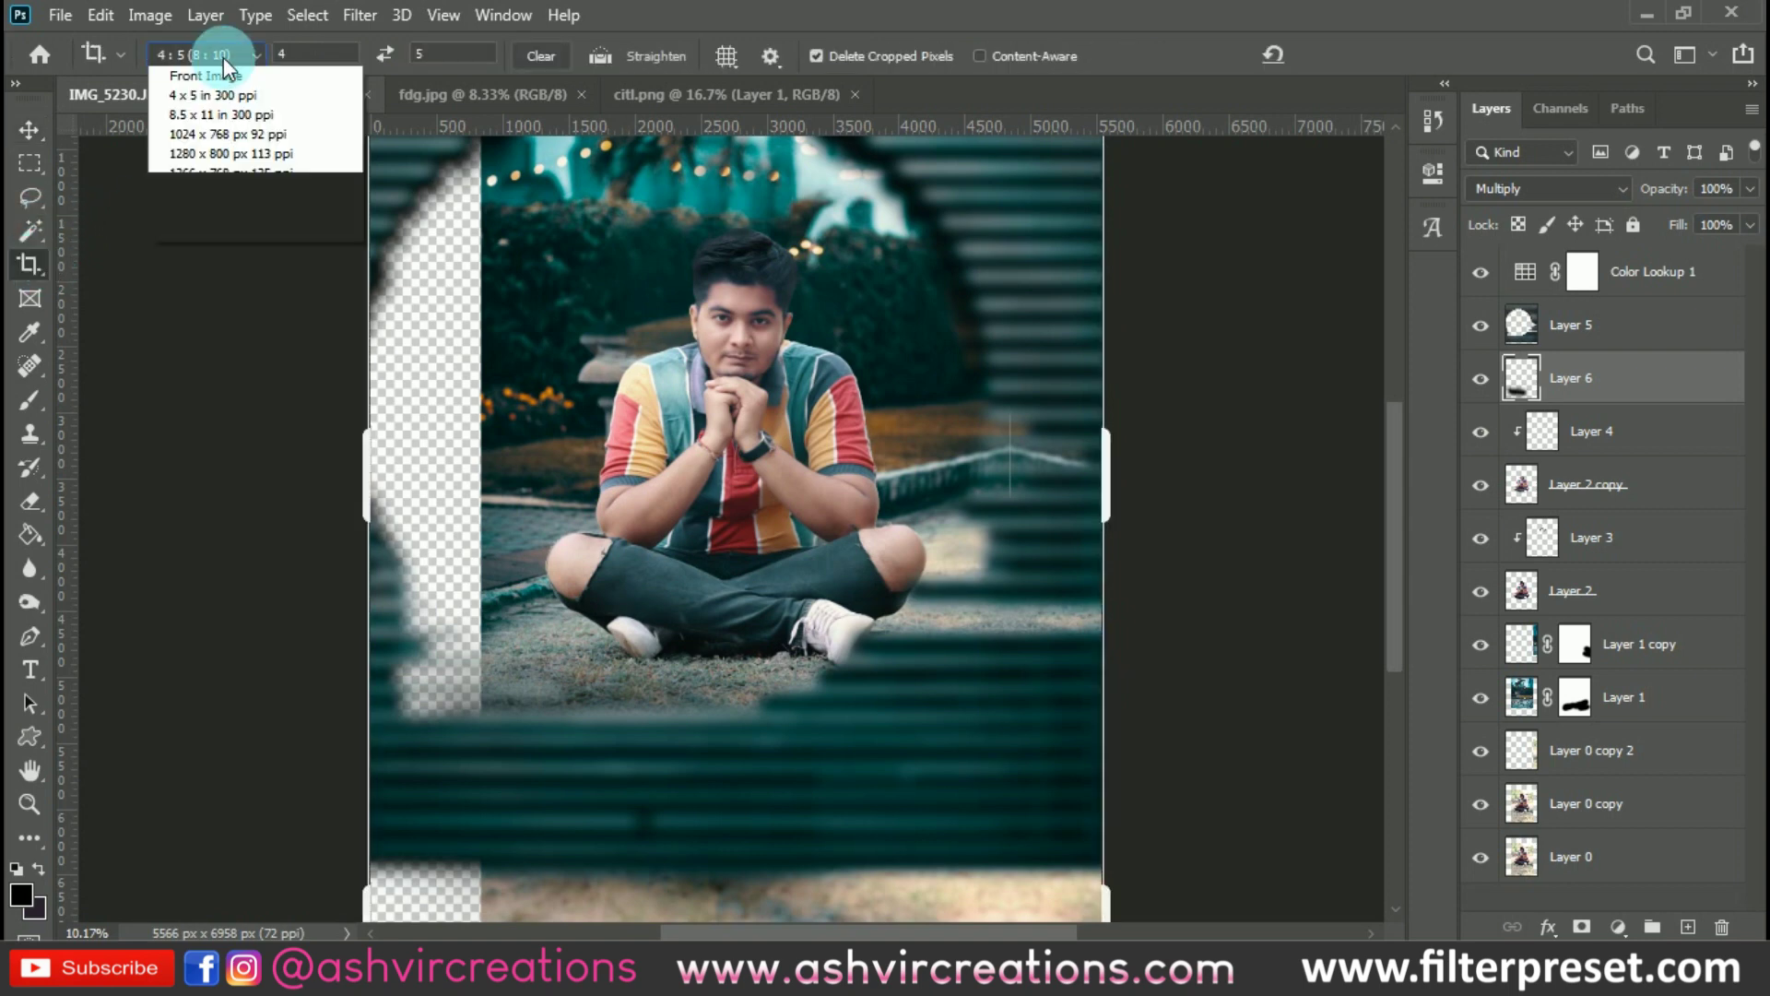
left_click(214, 172)
left_click(572, 261)
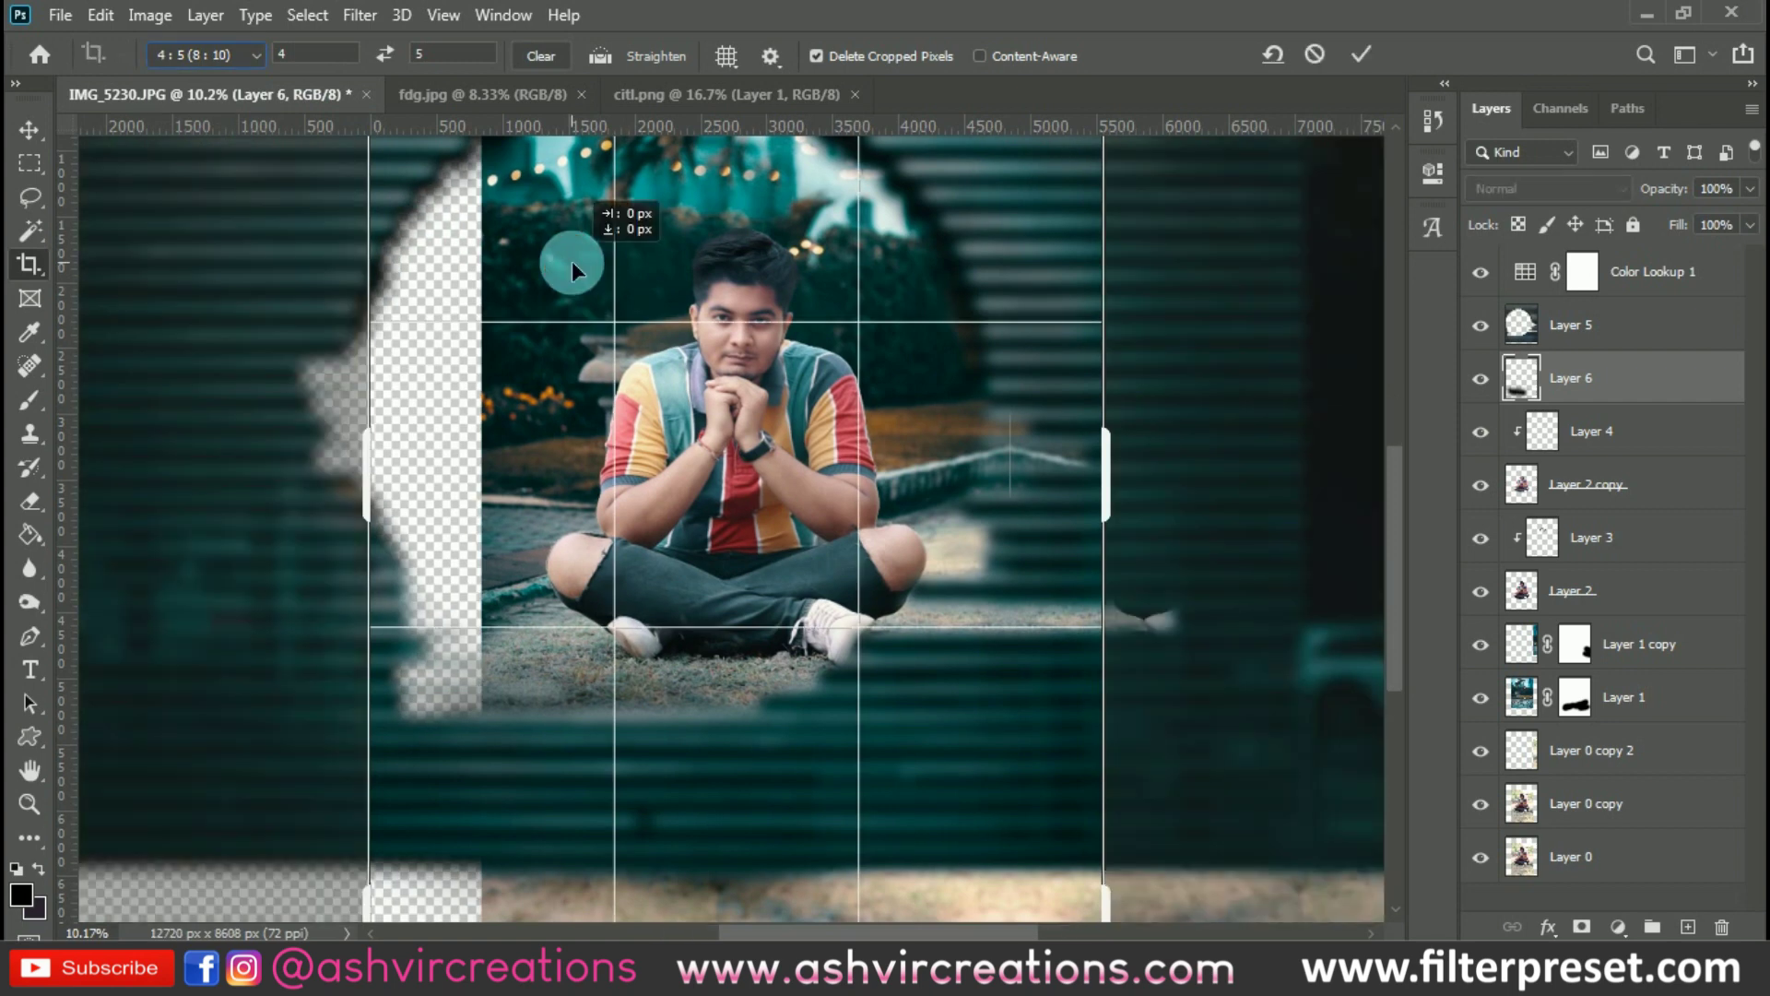
scroll(572, 261, "down", 7)
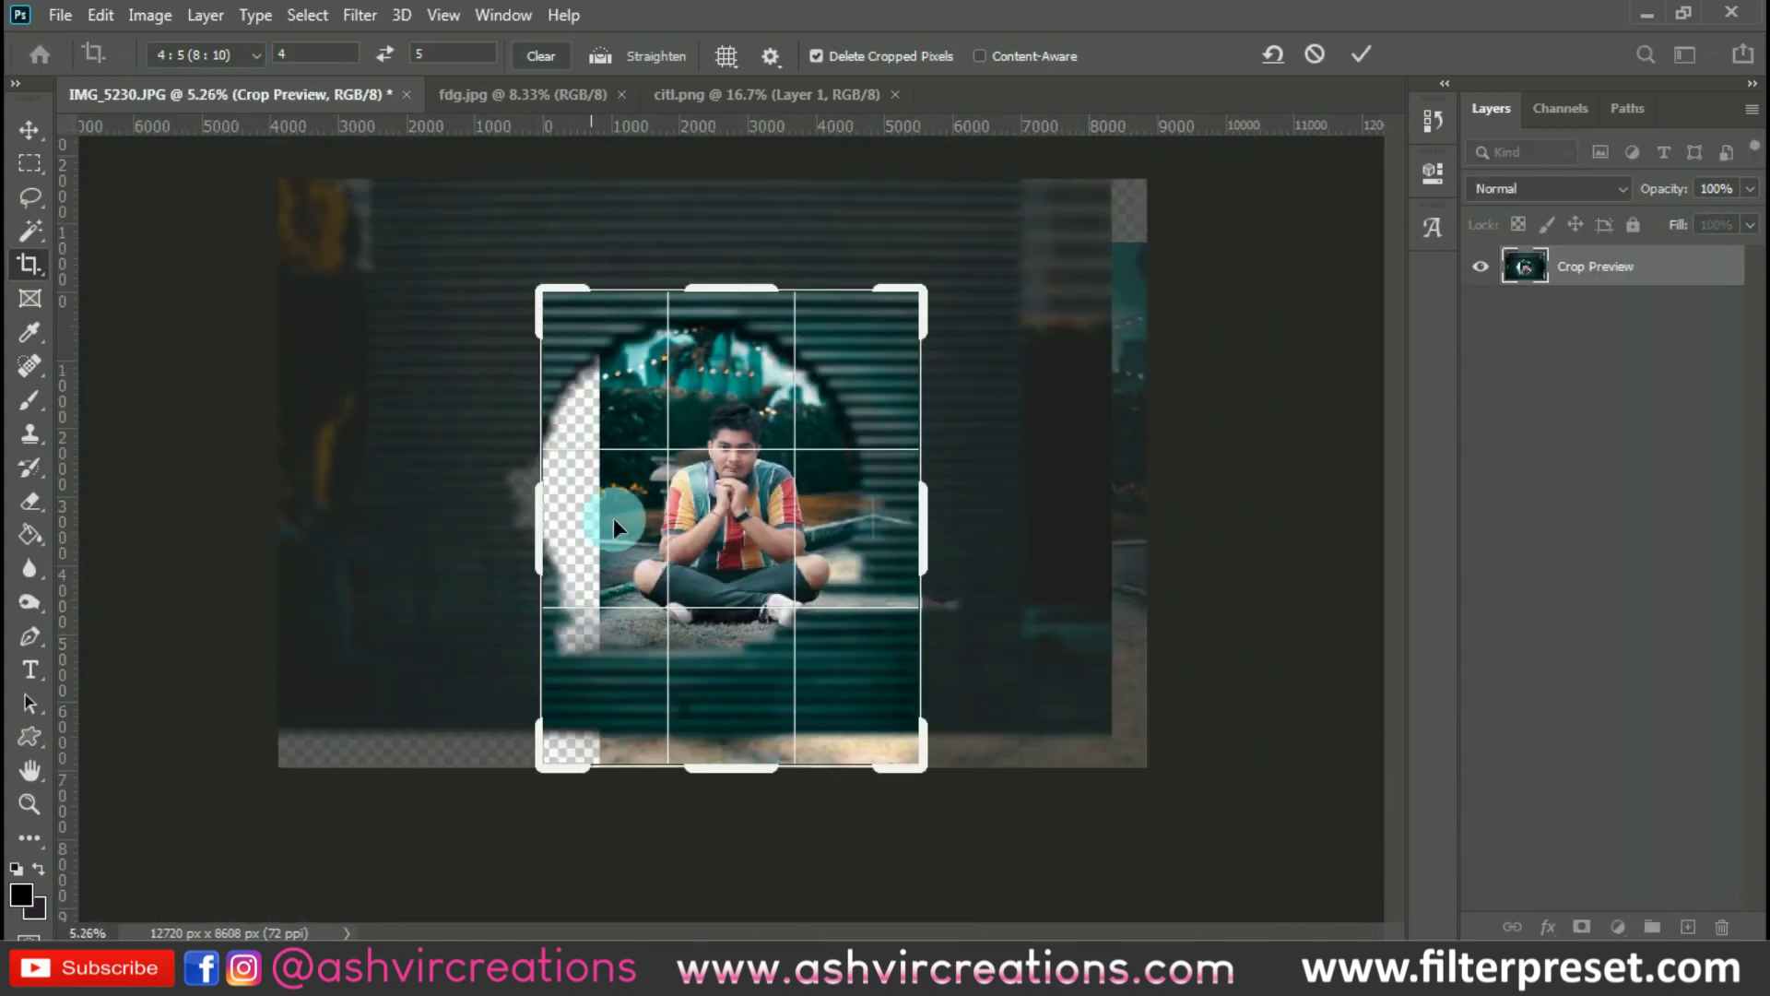
left_click_drag(548, 775, 572, 741)
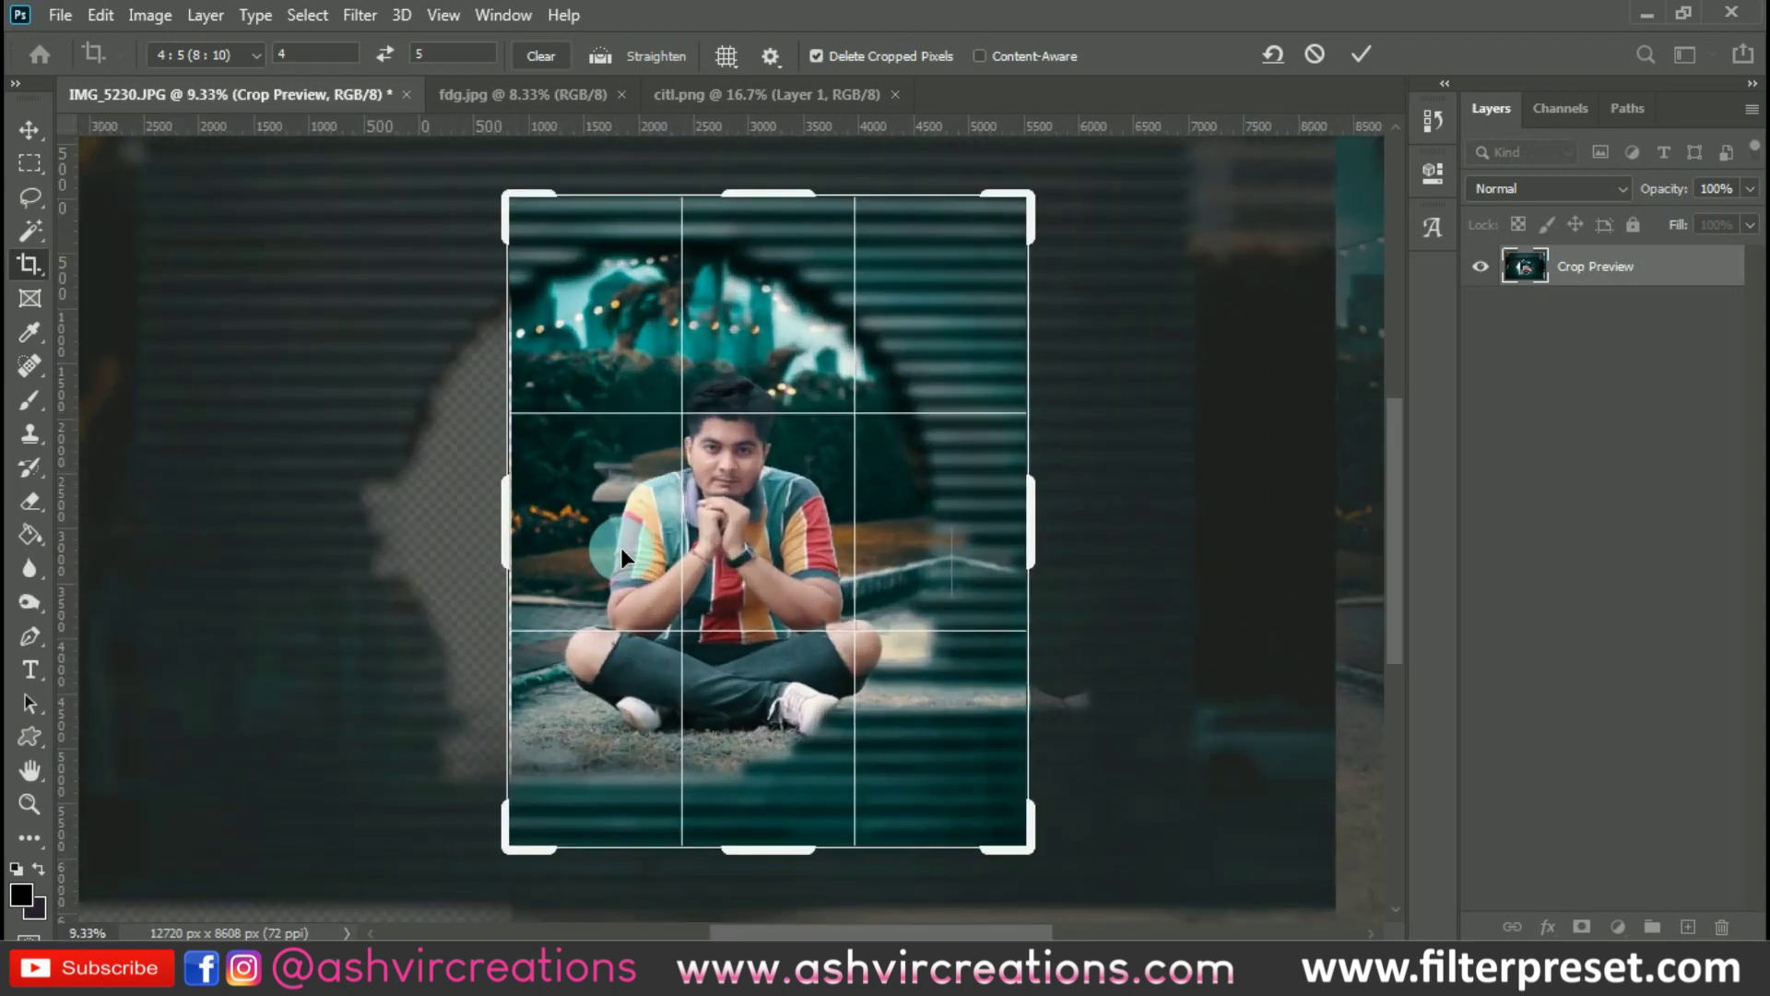
scroll(621, 547, "up", 3)
scroll(621, 548, "down", 2)
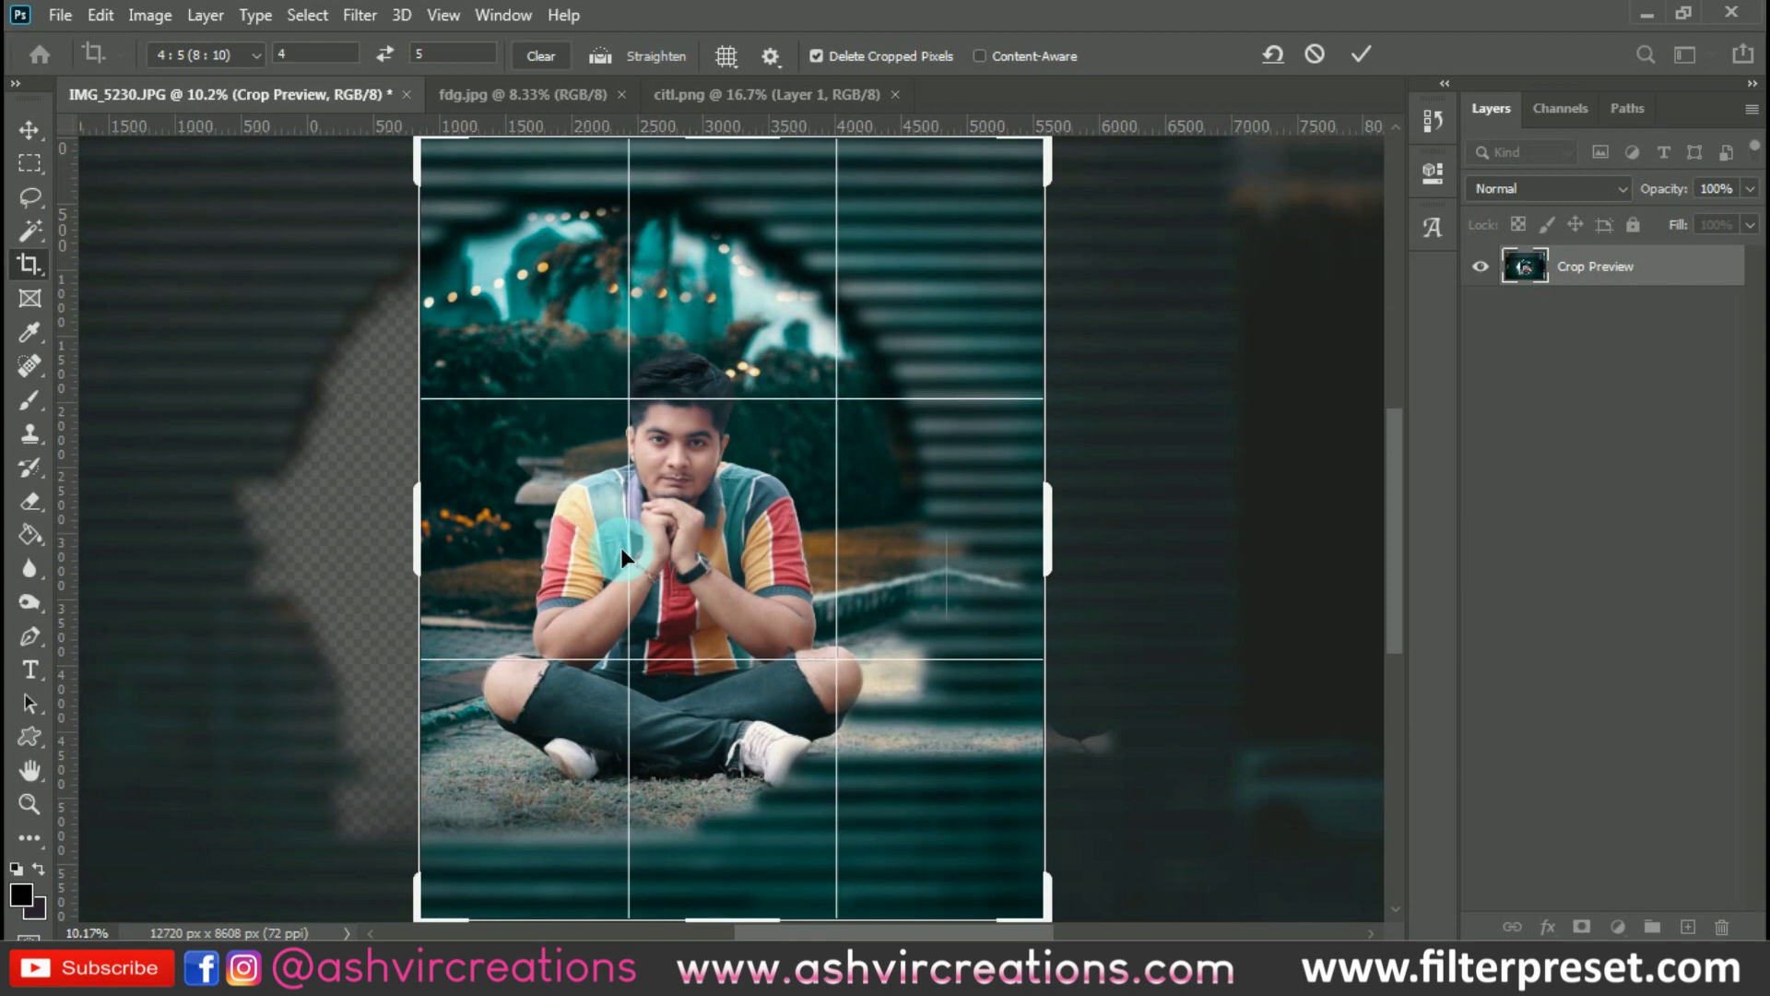
scroll(893, 504, "down", 1)
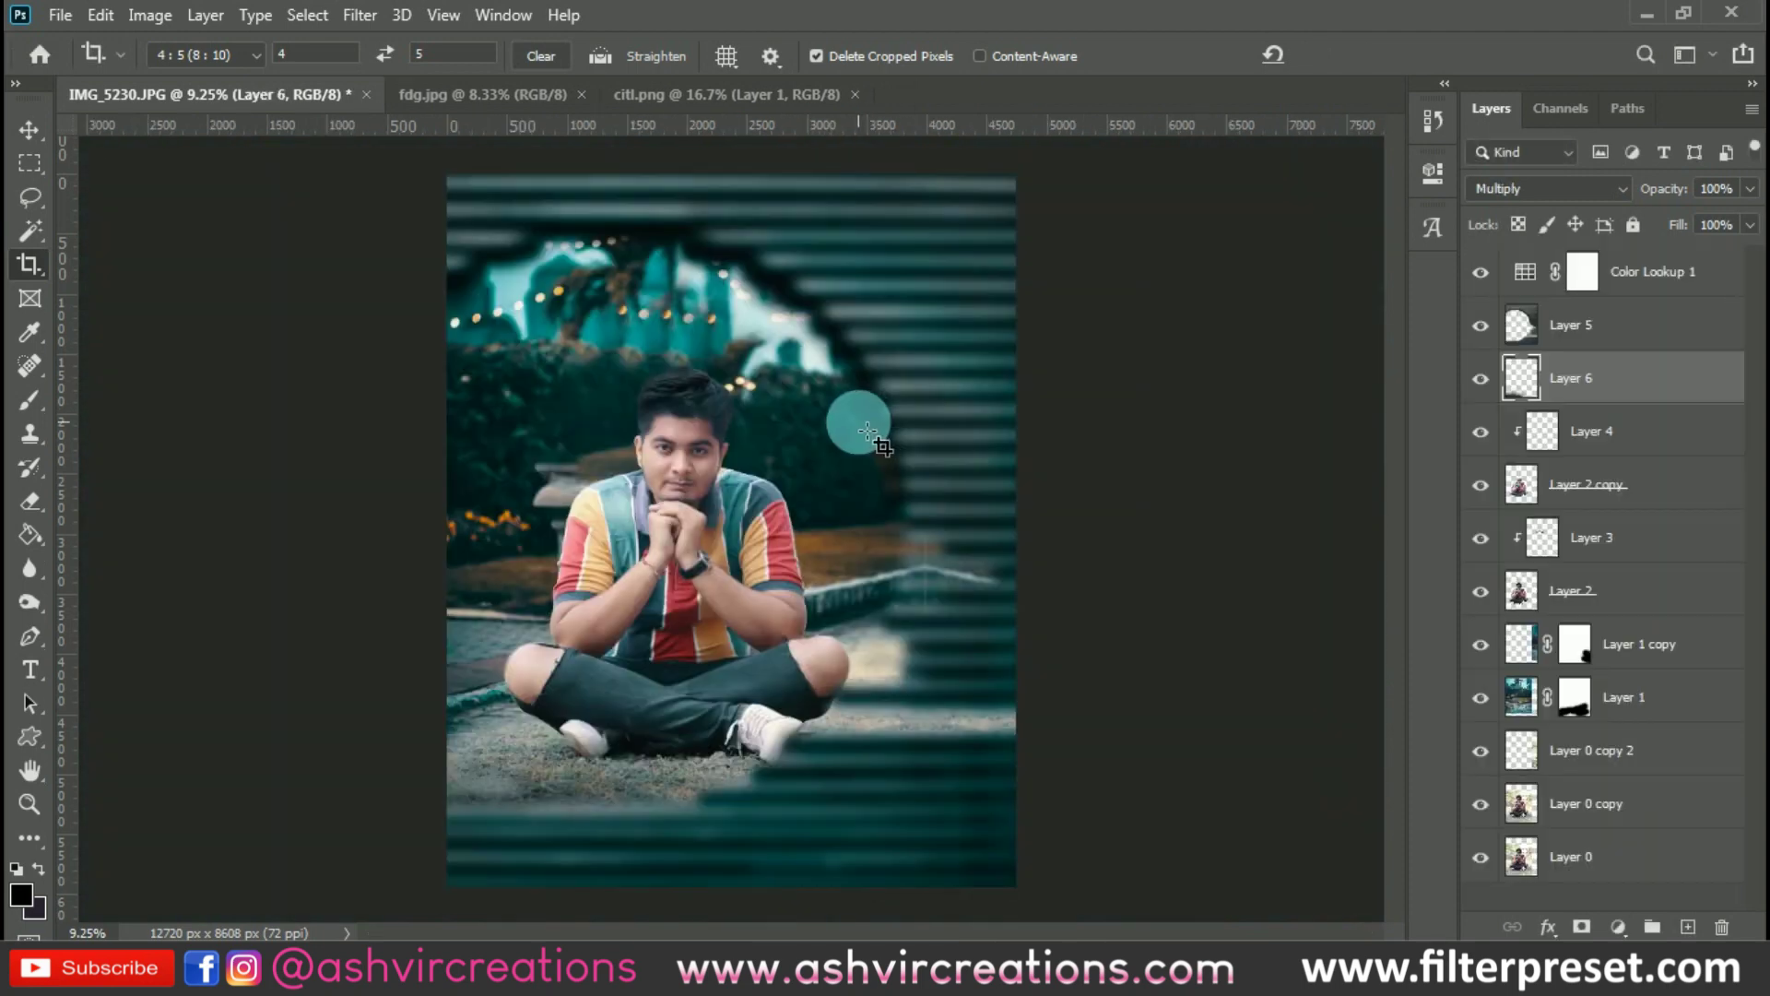
key("v")
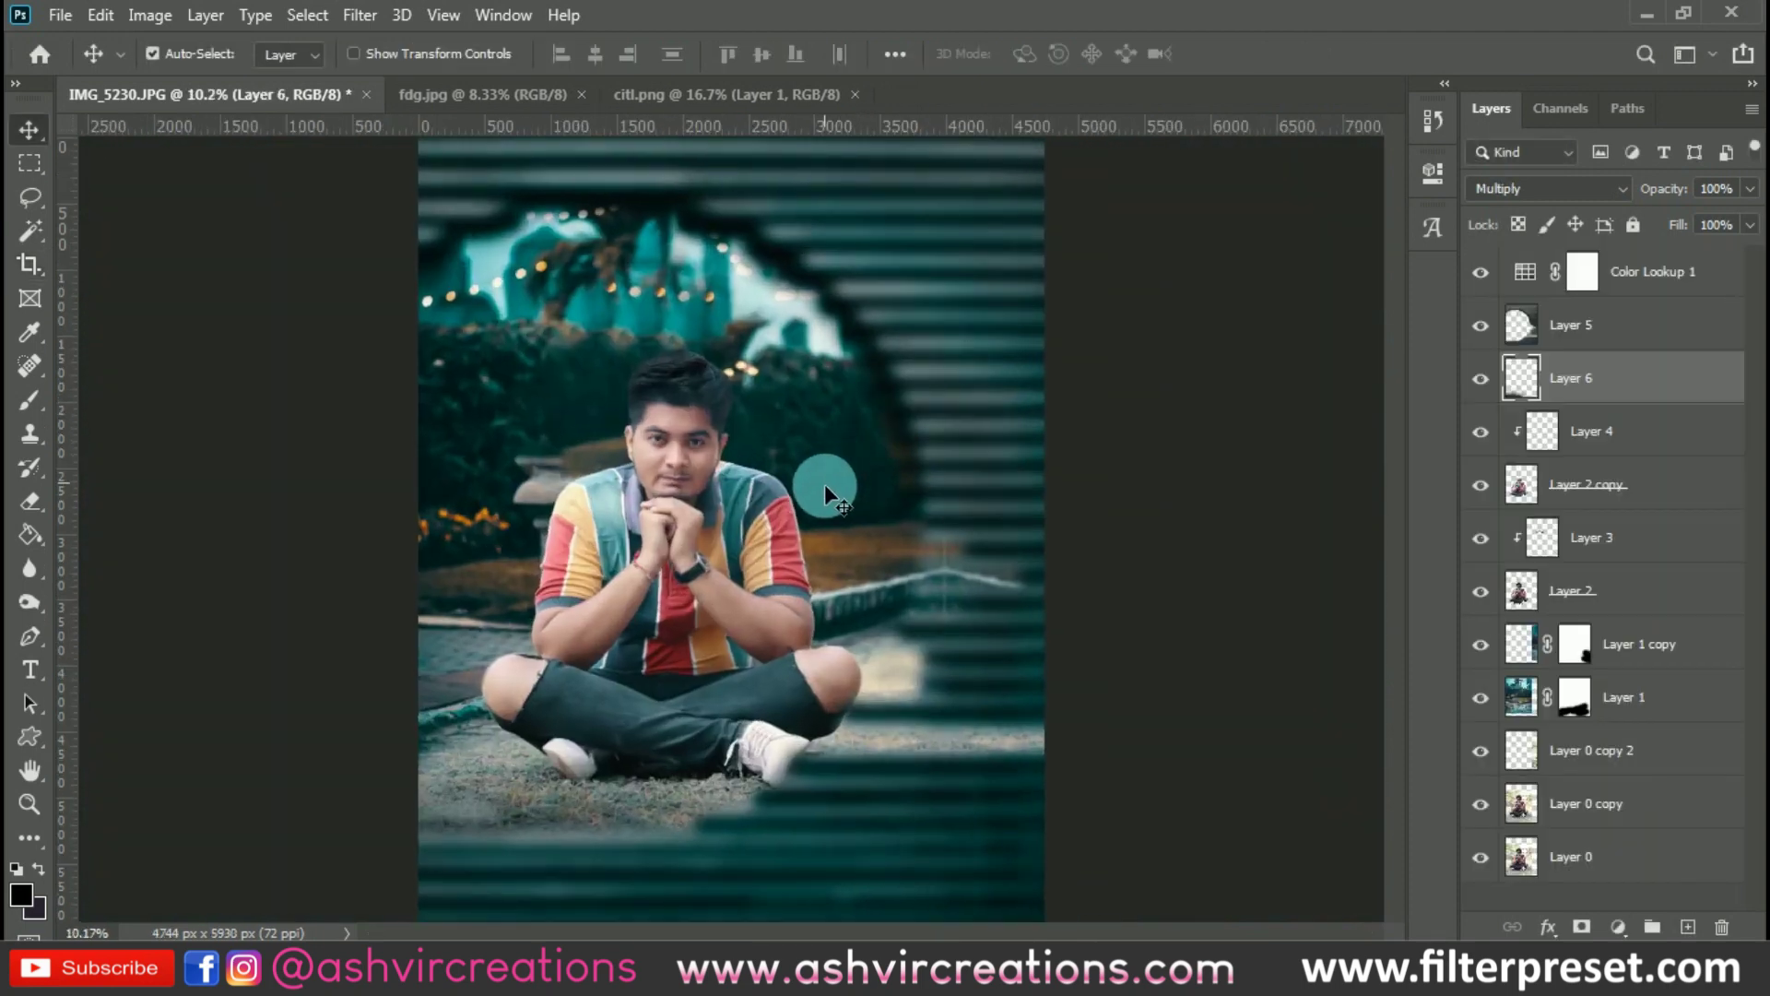
Open string.jpg from the bokkk folder and place its fairy lights image into the IMG_5230.JPG composite above Layer 6
scroll(946, 705, "up", 2)
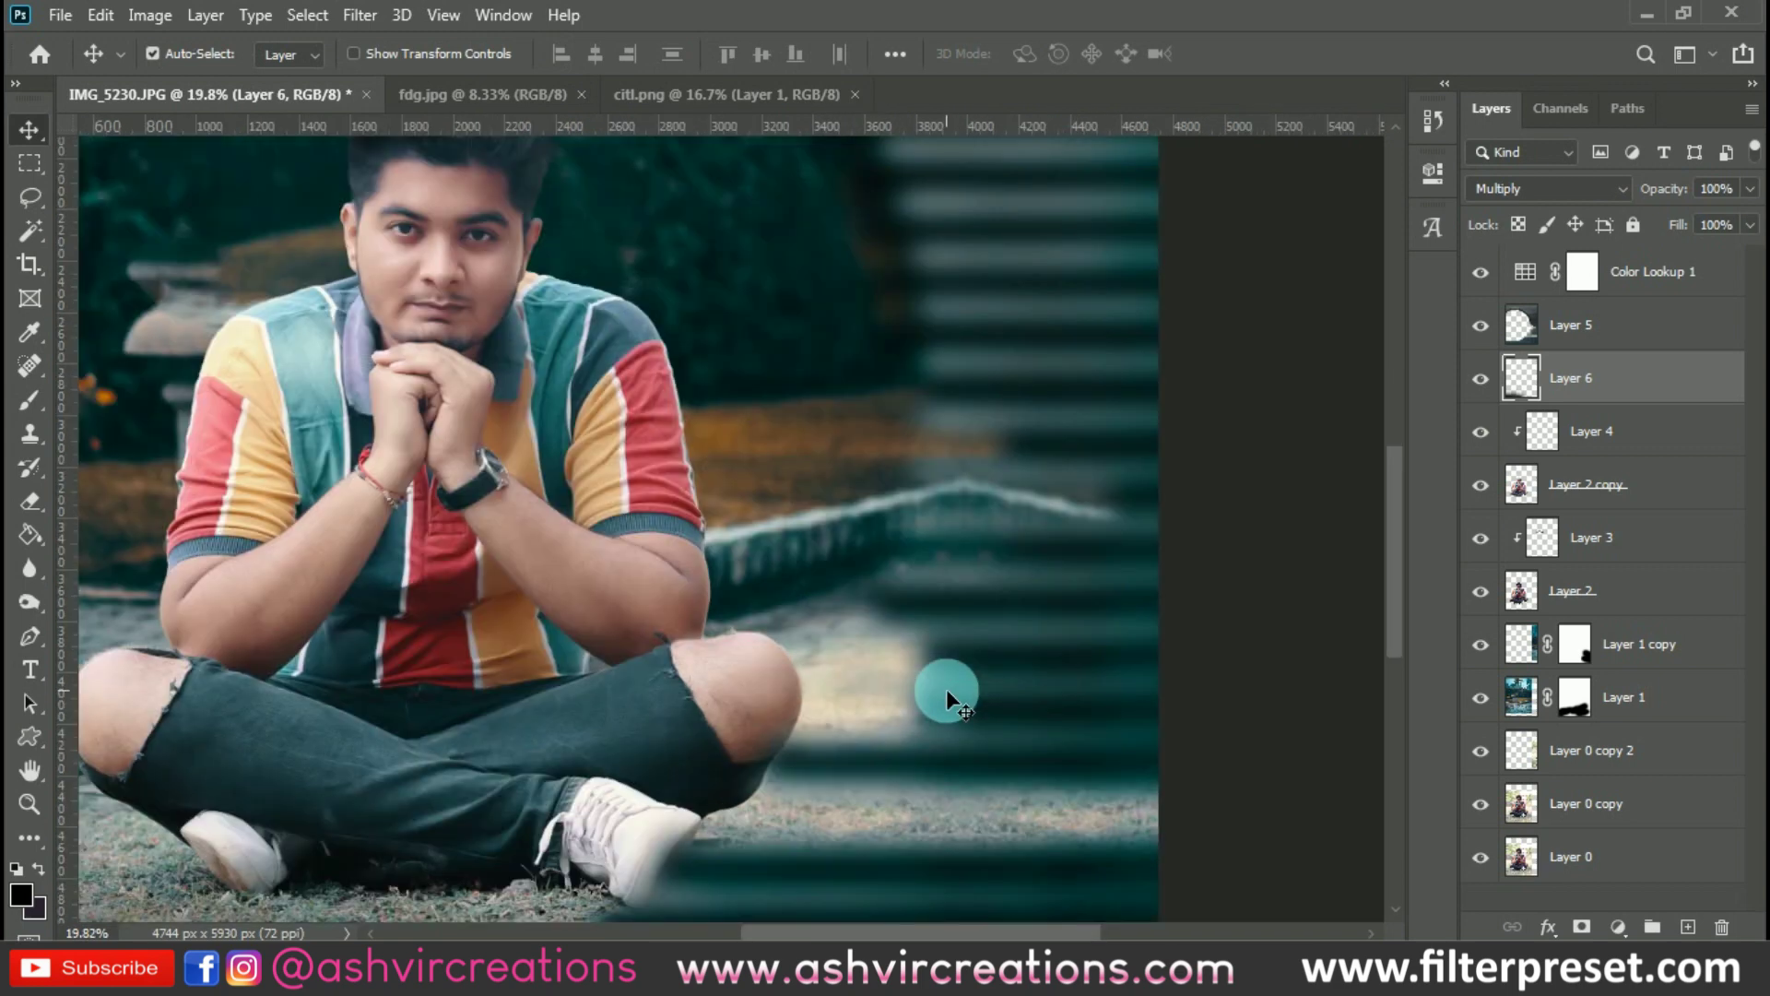
scroll(946, 689, "down", 2)
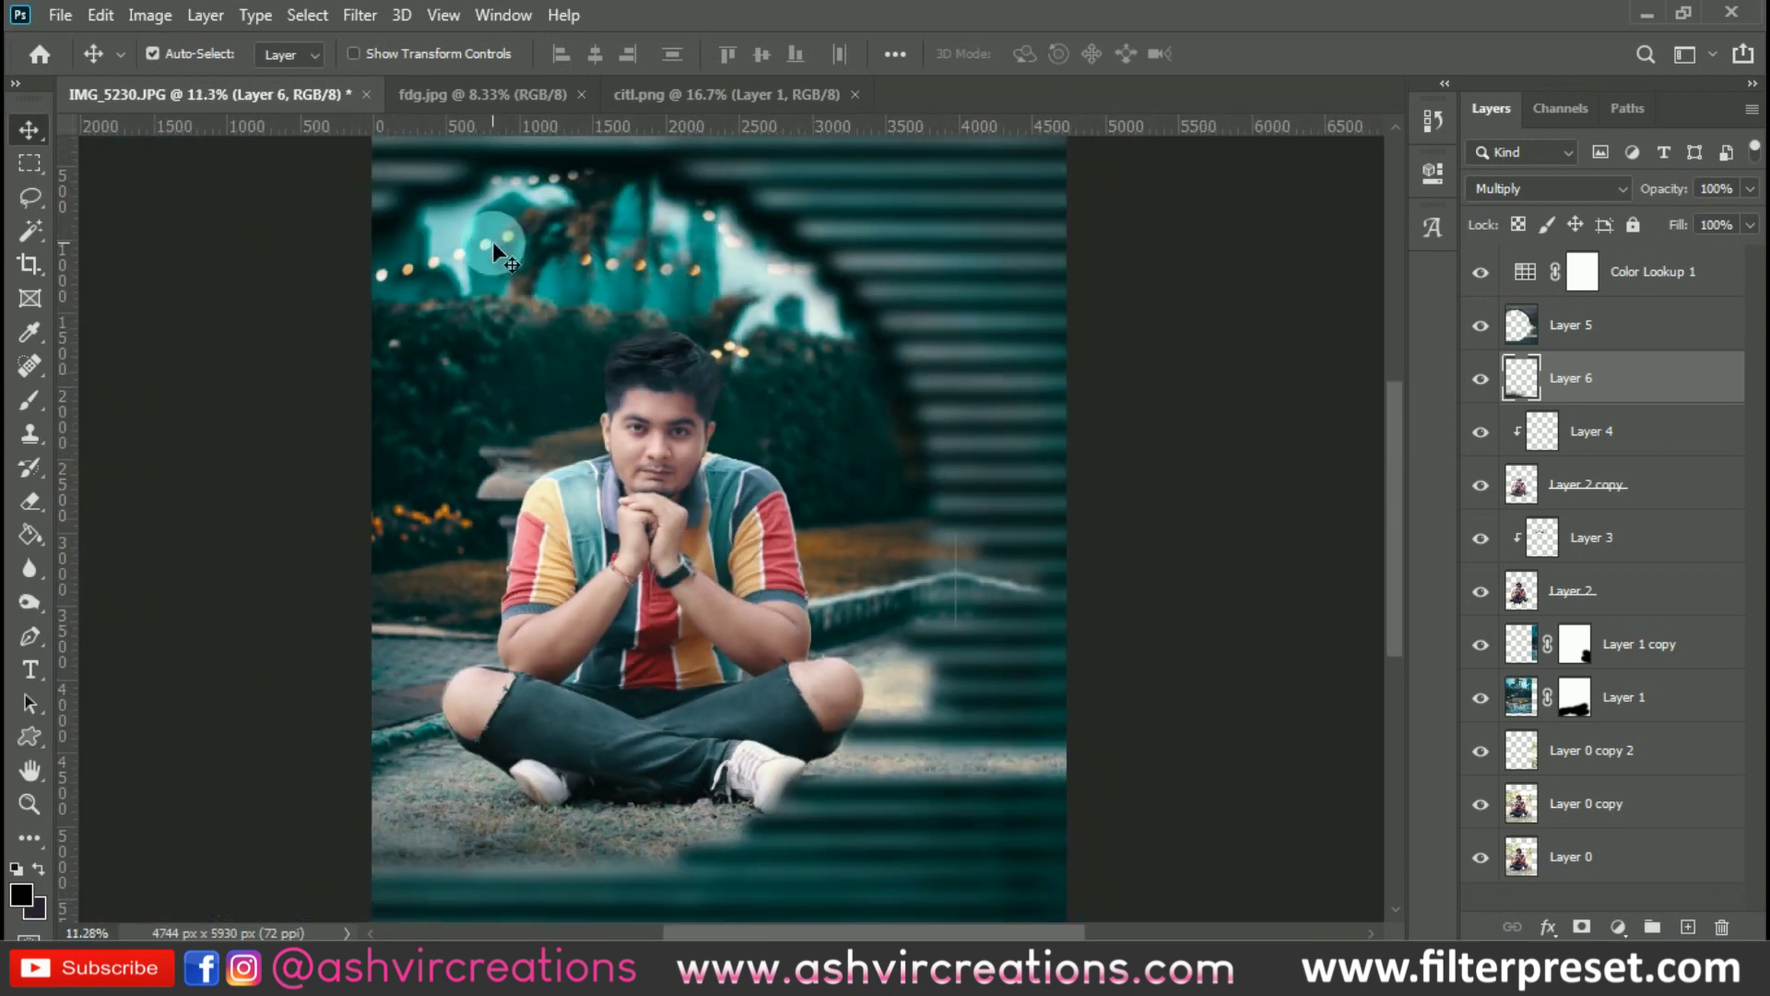
left_click(59, 17)
key("Escape")
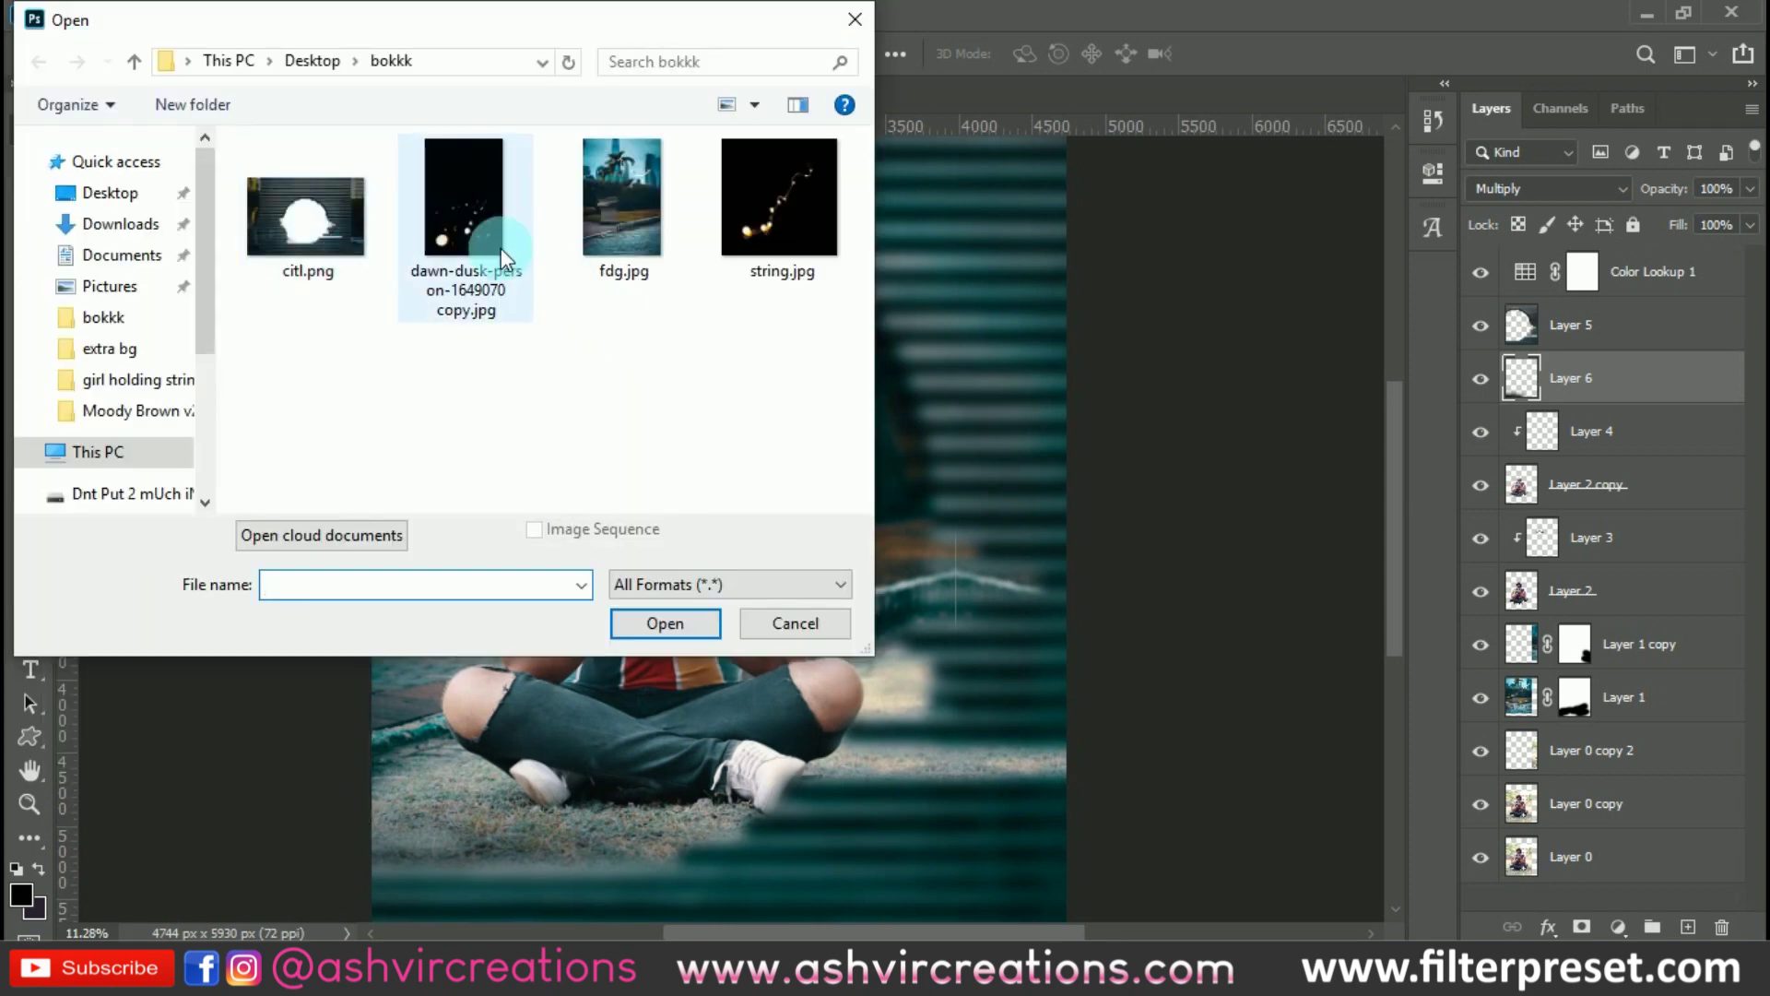
left_click(746, 195)
double_click(747, 195)
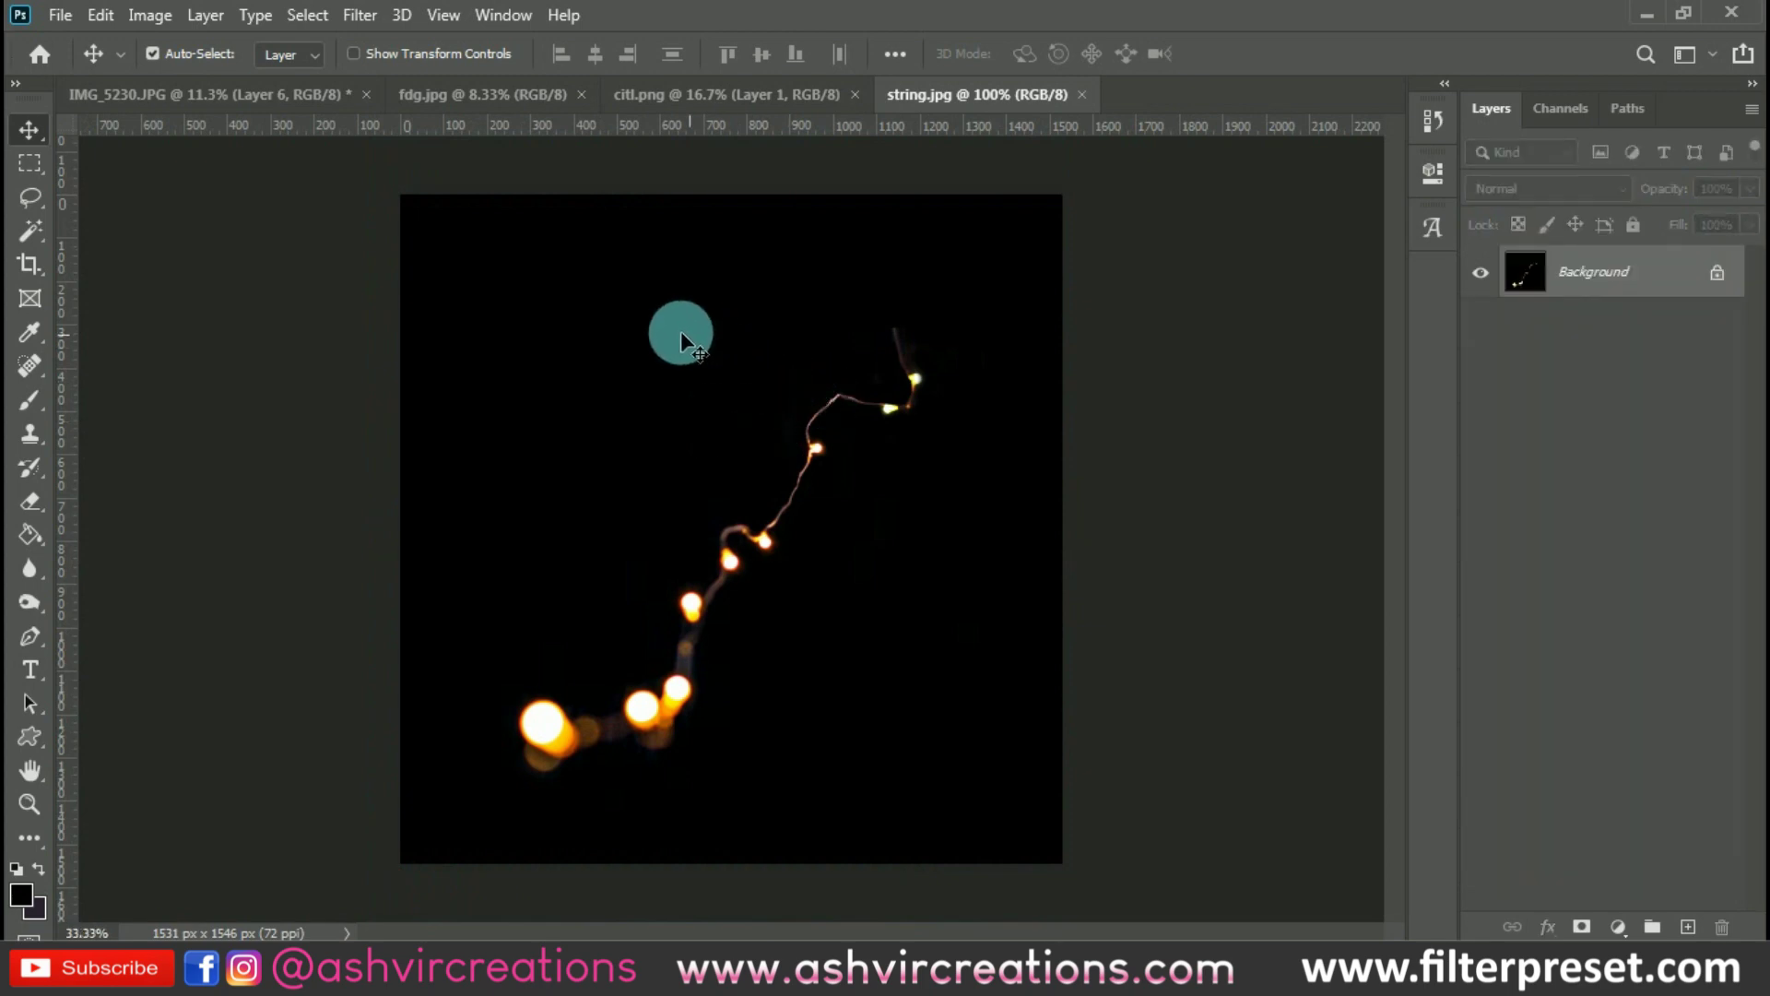
left_click(249, 94)
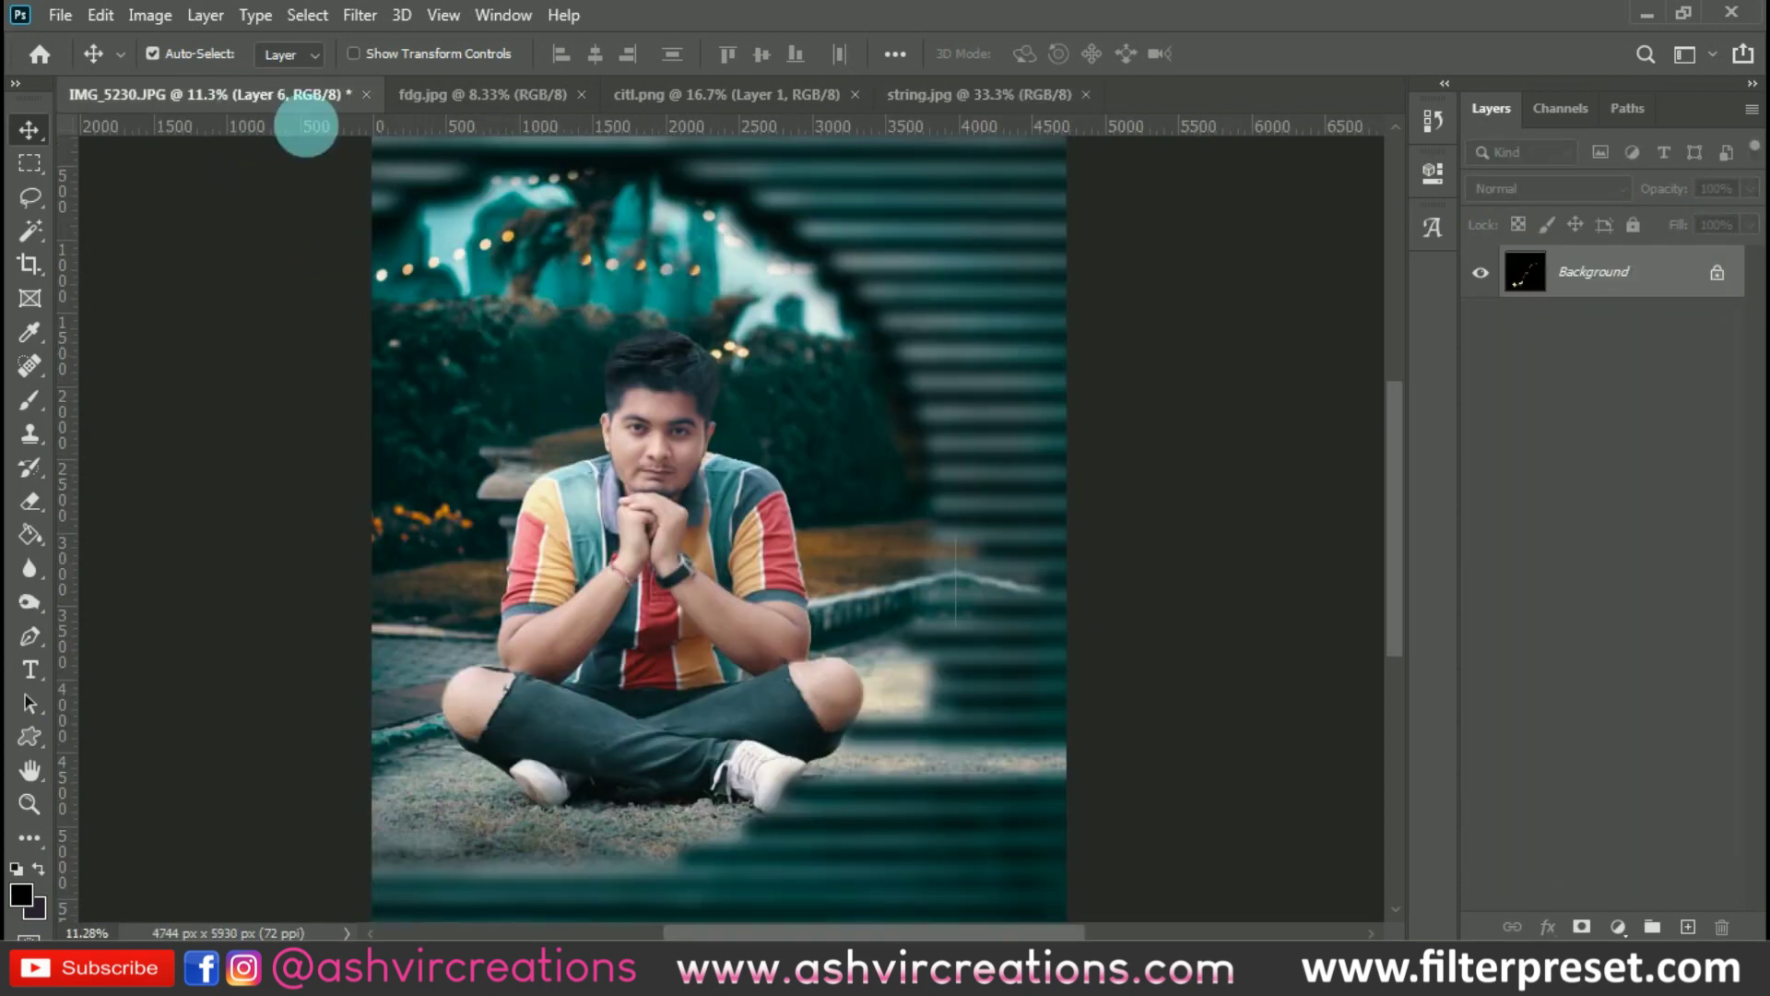
left_click_drag(306, 125, 537, 311)
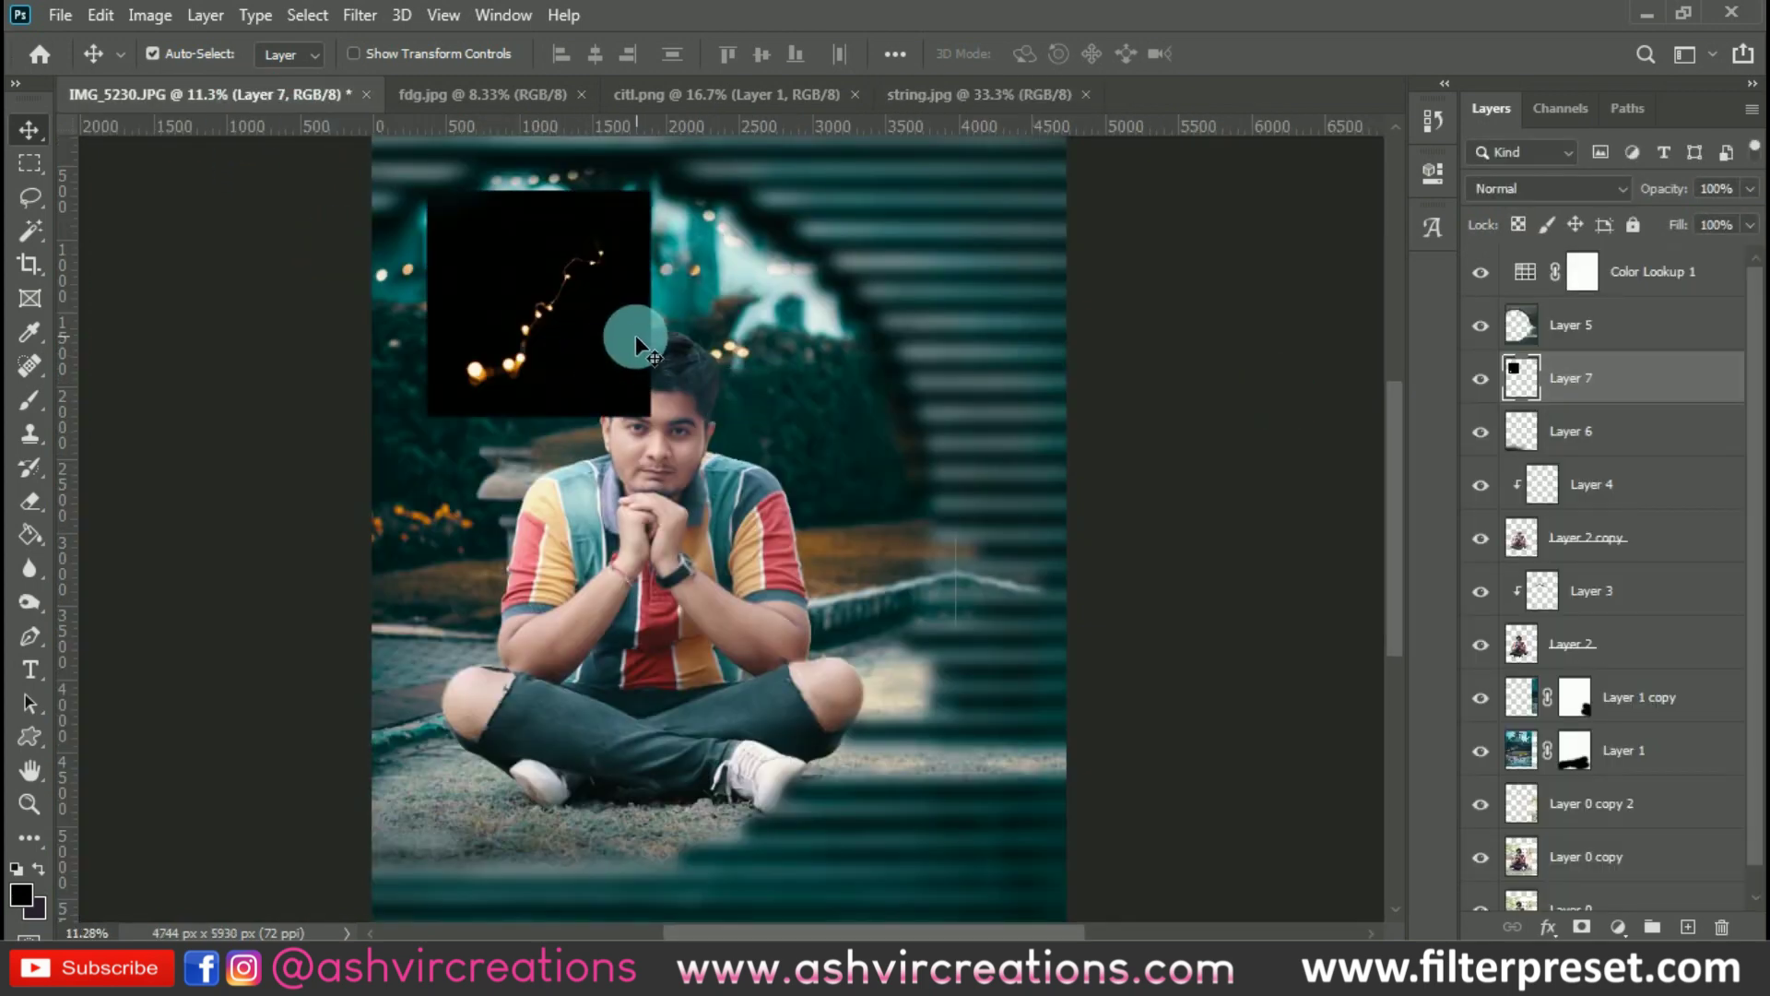
Enlarge the string lights image to about 192%, move it over the man's lap and set its blend mode to Screen
key("ctrl+t")
left_click_drag(649, 416, 709, 825)
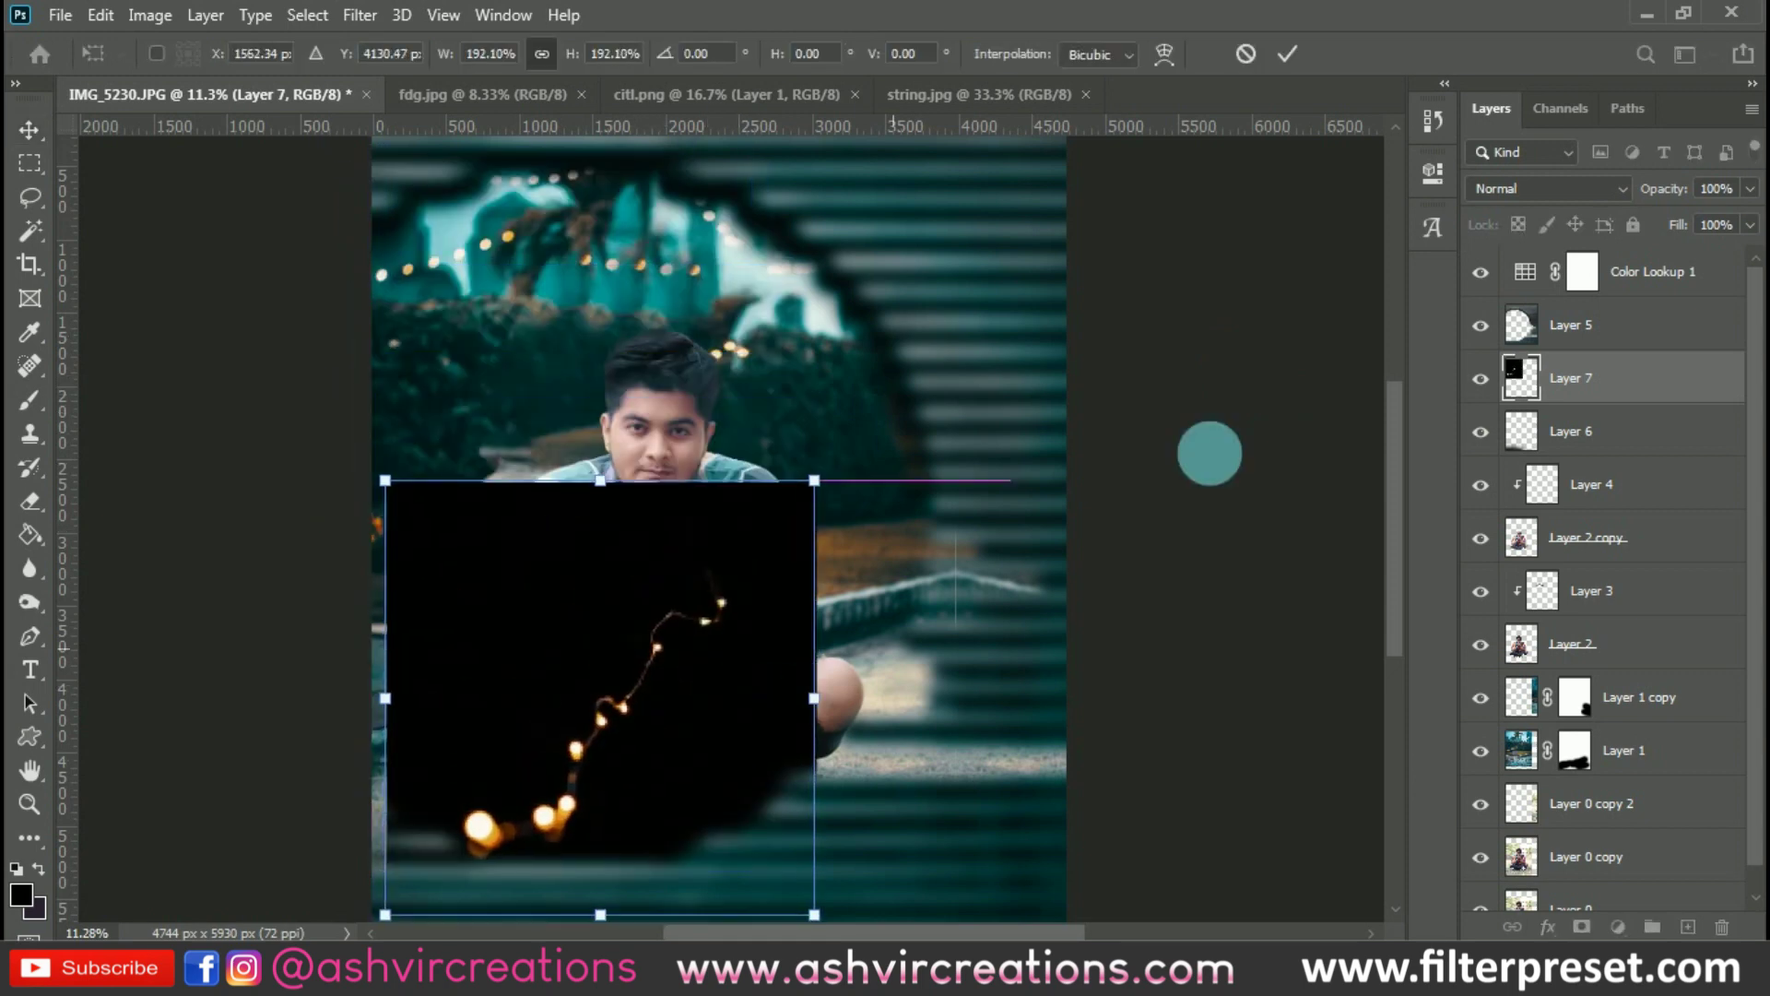
left_click(1495, 189)
left_click(1494, 405)
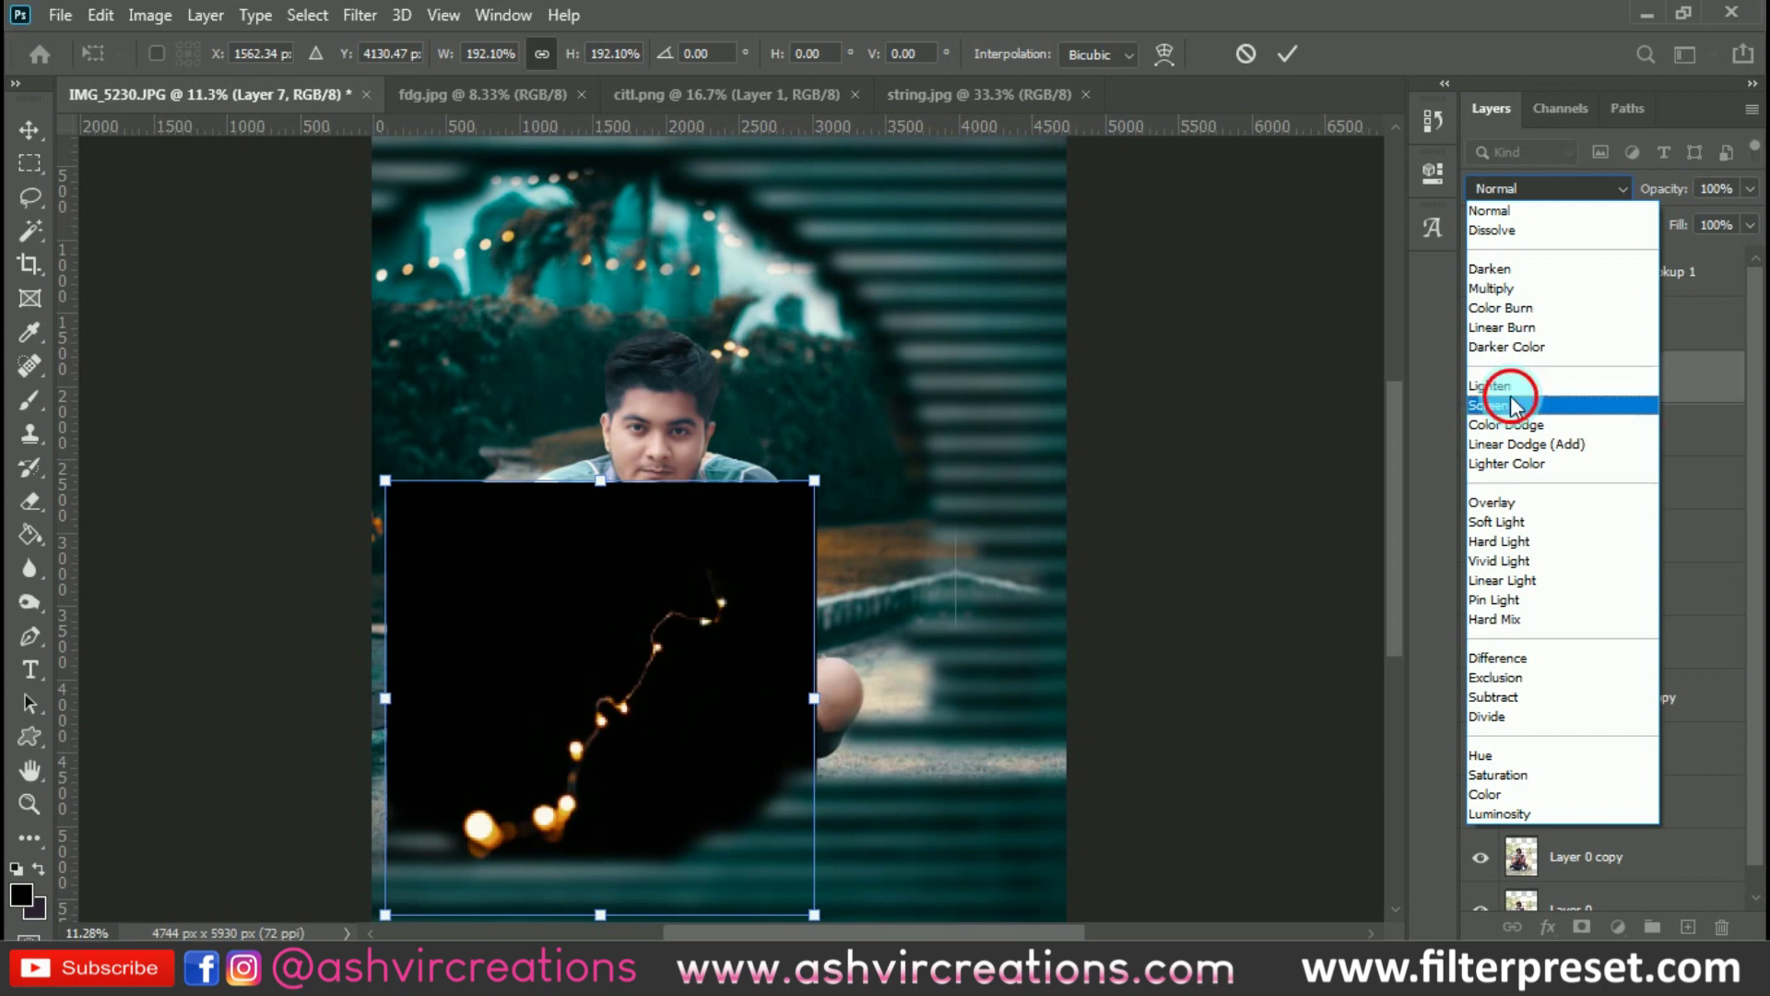
Scale the string lights to about 195%, rotate them counterclockwise and position them so they hang from the man's clasped hands
left_click(653, 745)
left_click_drag(653, 740, 588, 716)
left_click_drag(856, 630, 849, 613)
mouse_move(679, 711)
left_mouse_down()
mouse_move(695, 759)
mouse_move(689, 743)
left_mouse_up()
left_click_drag(938, 426, 778, 356)
left_click_drag(804, 648, 800, 592)
left_click_drag(650, 604, 640, 592)
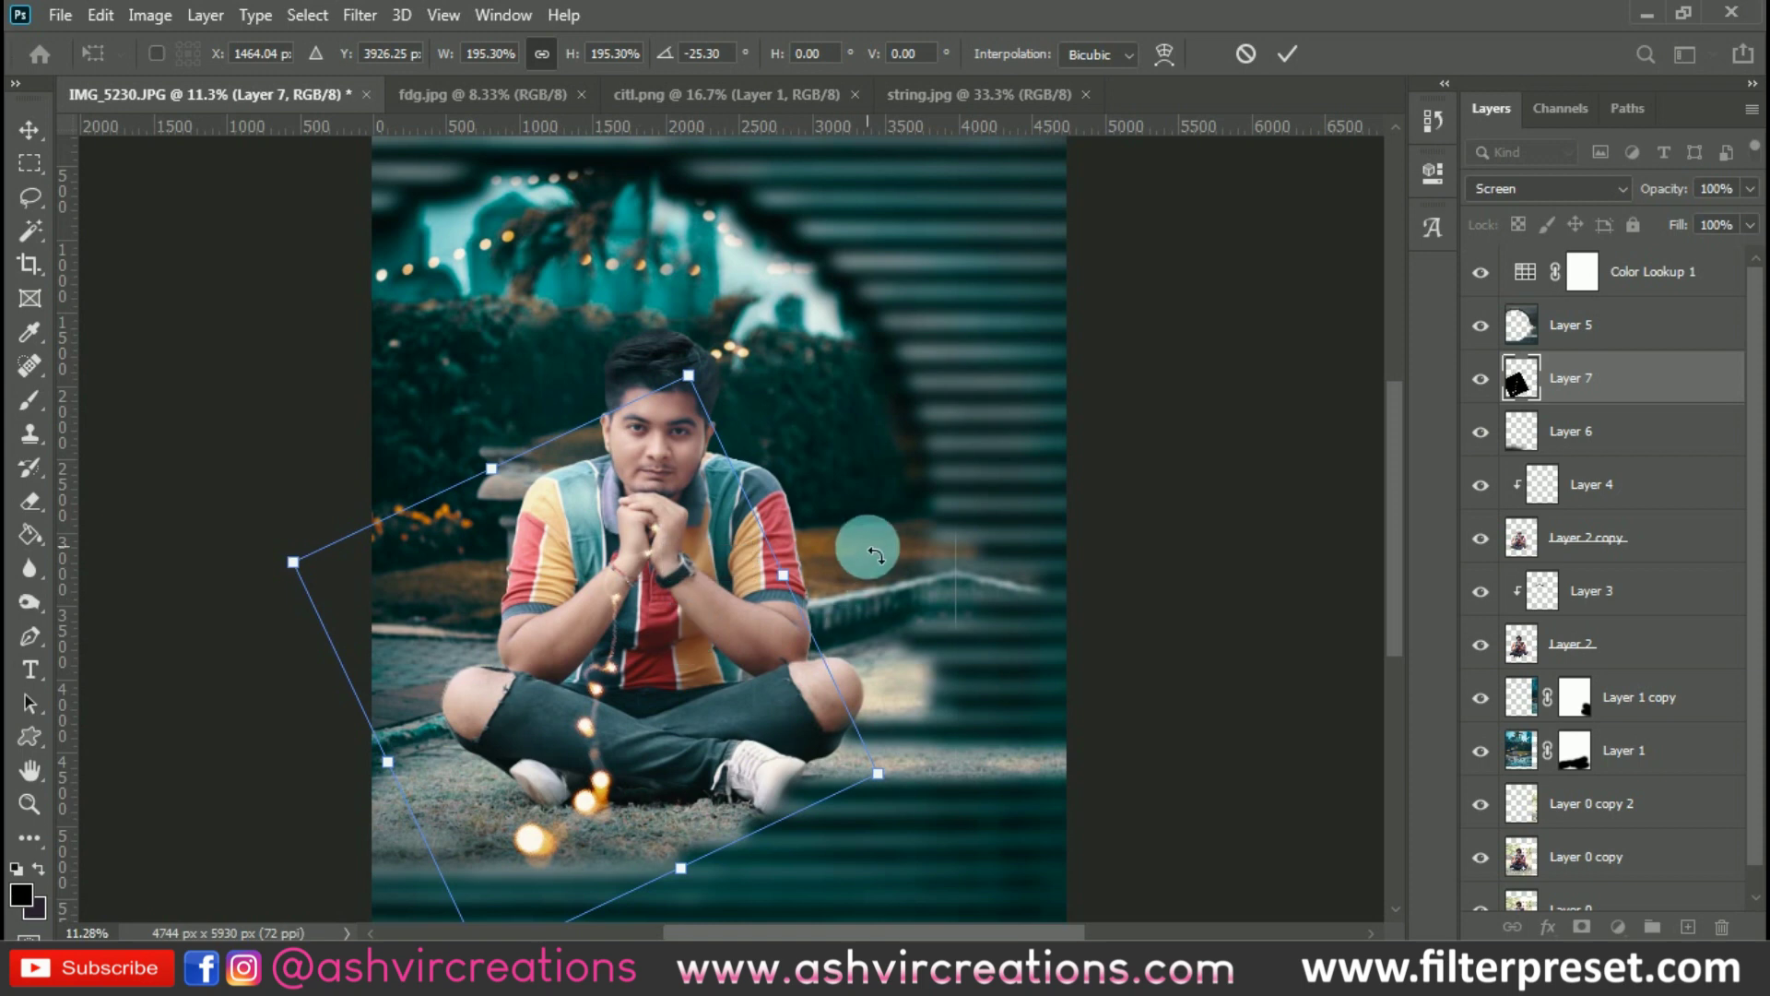
left_click_drag(869, 547, 810, 478)
left_click_drag(650, 631, 656, 639)
key("Return")
Apply the string lights transform and duplicate Layer 7 to strengthen the glow in the man's hands
scroll(620, 561, "up", 5)
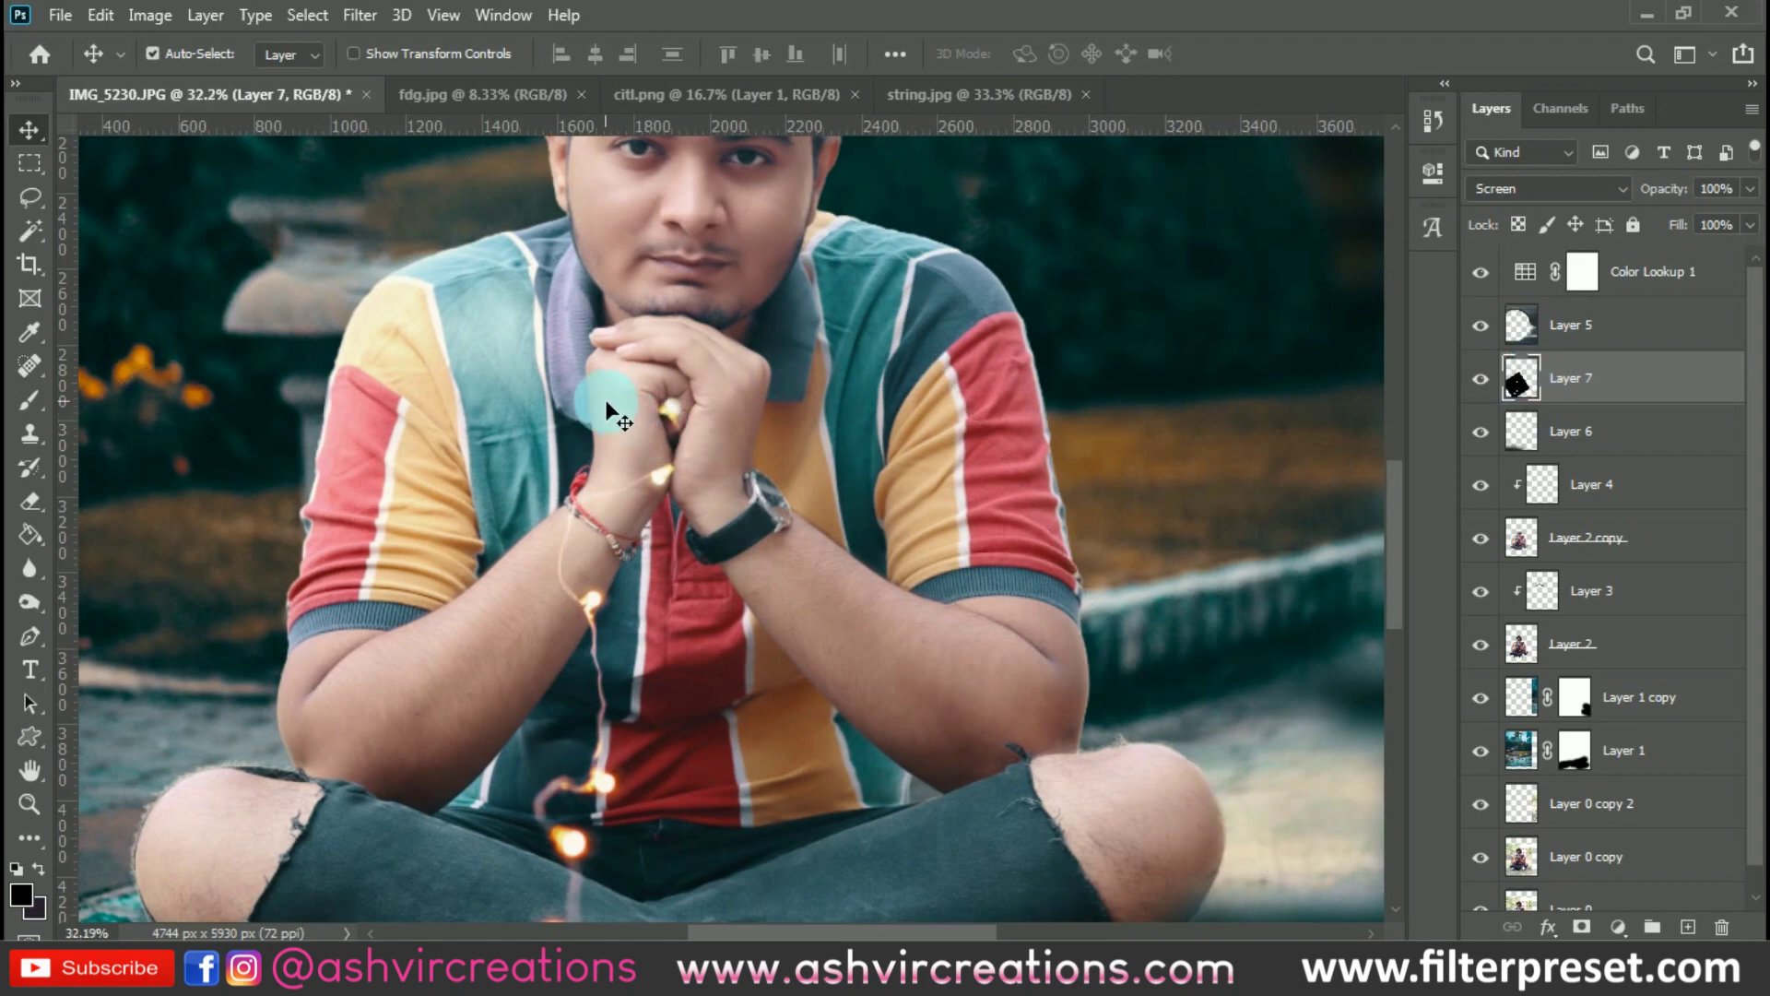
scroll(604, 400, "up", 2)
left_click(1482, 378)
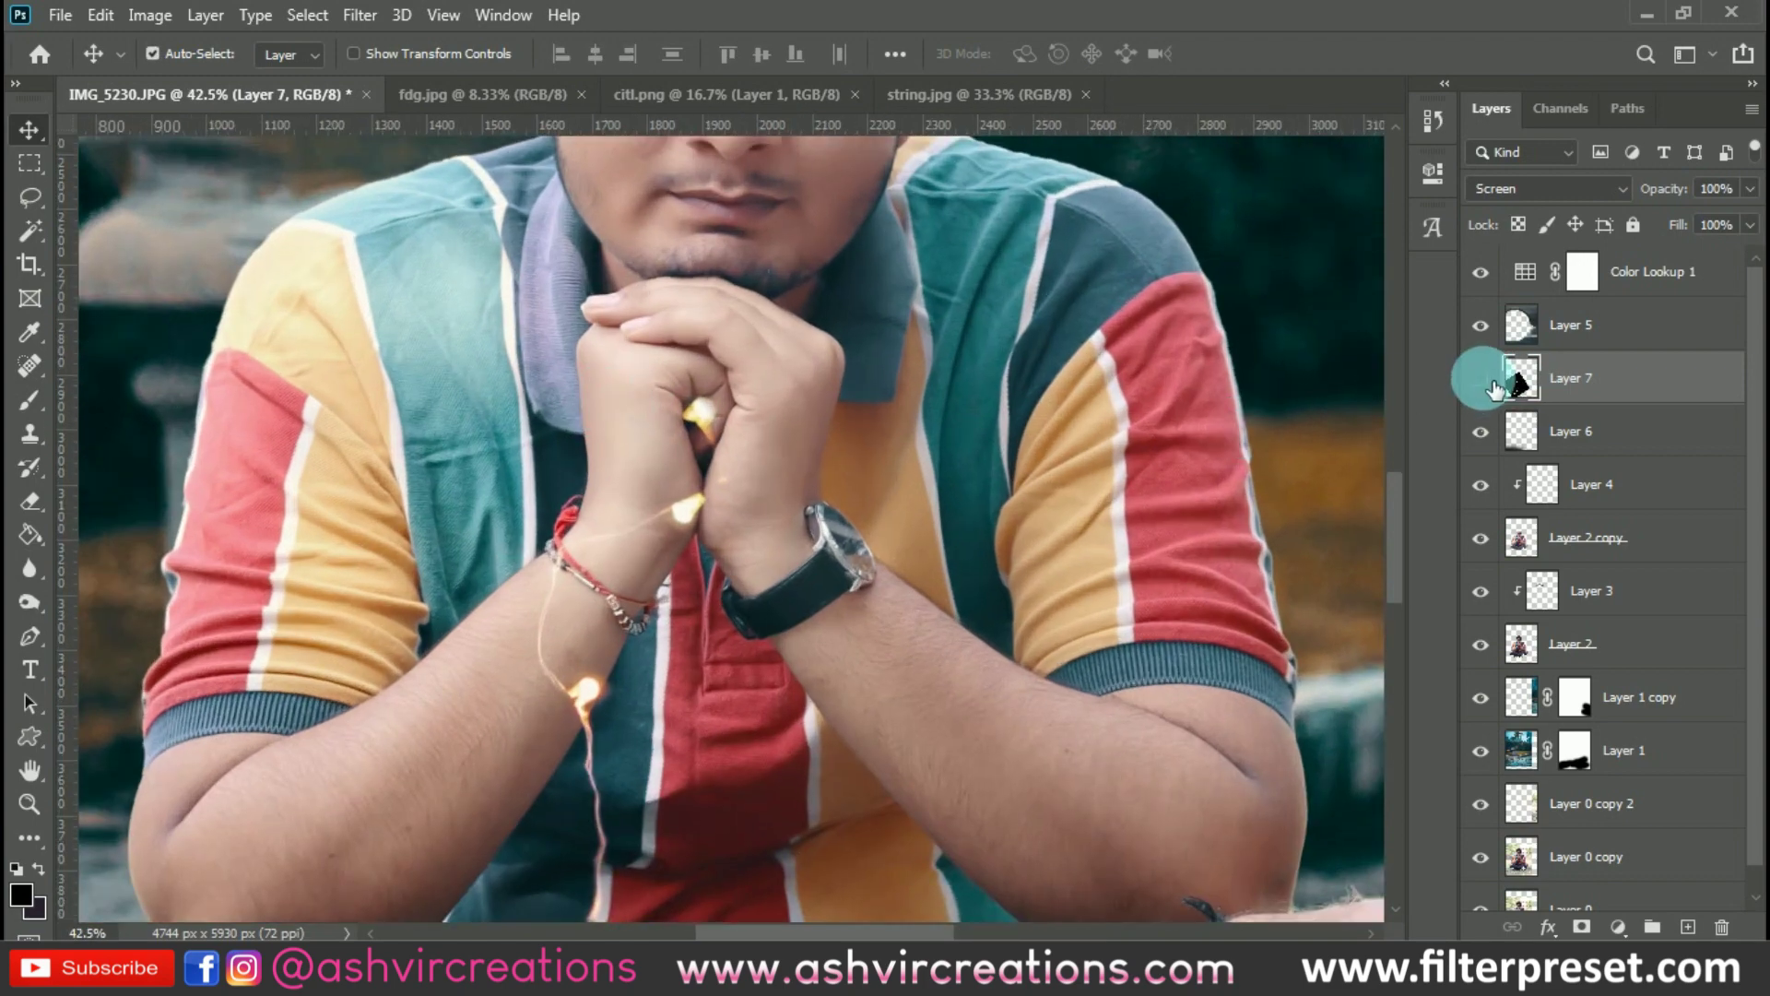
left_click(1486, 381)
scroll(912, 476, "down", 2)
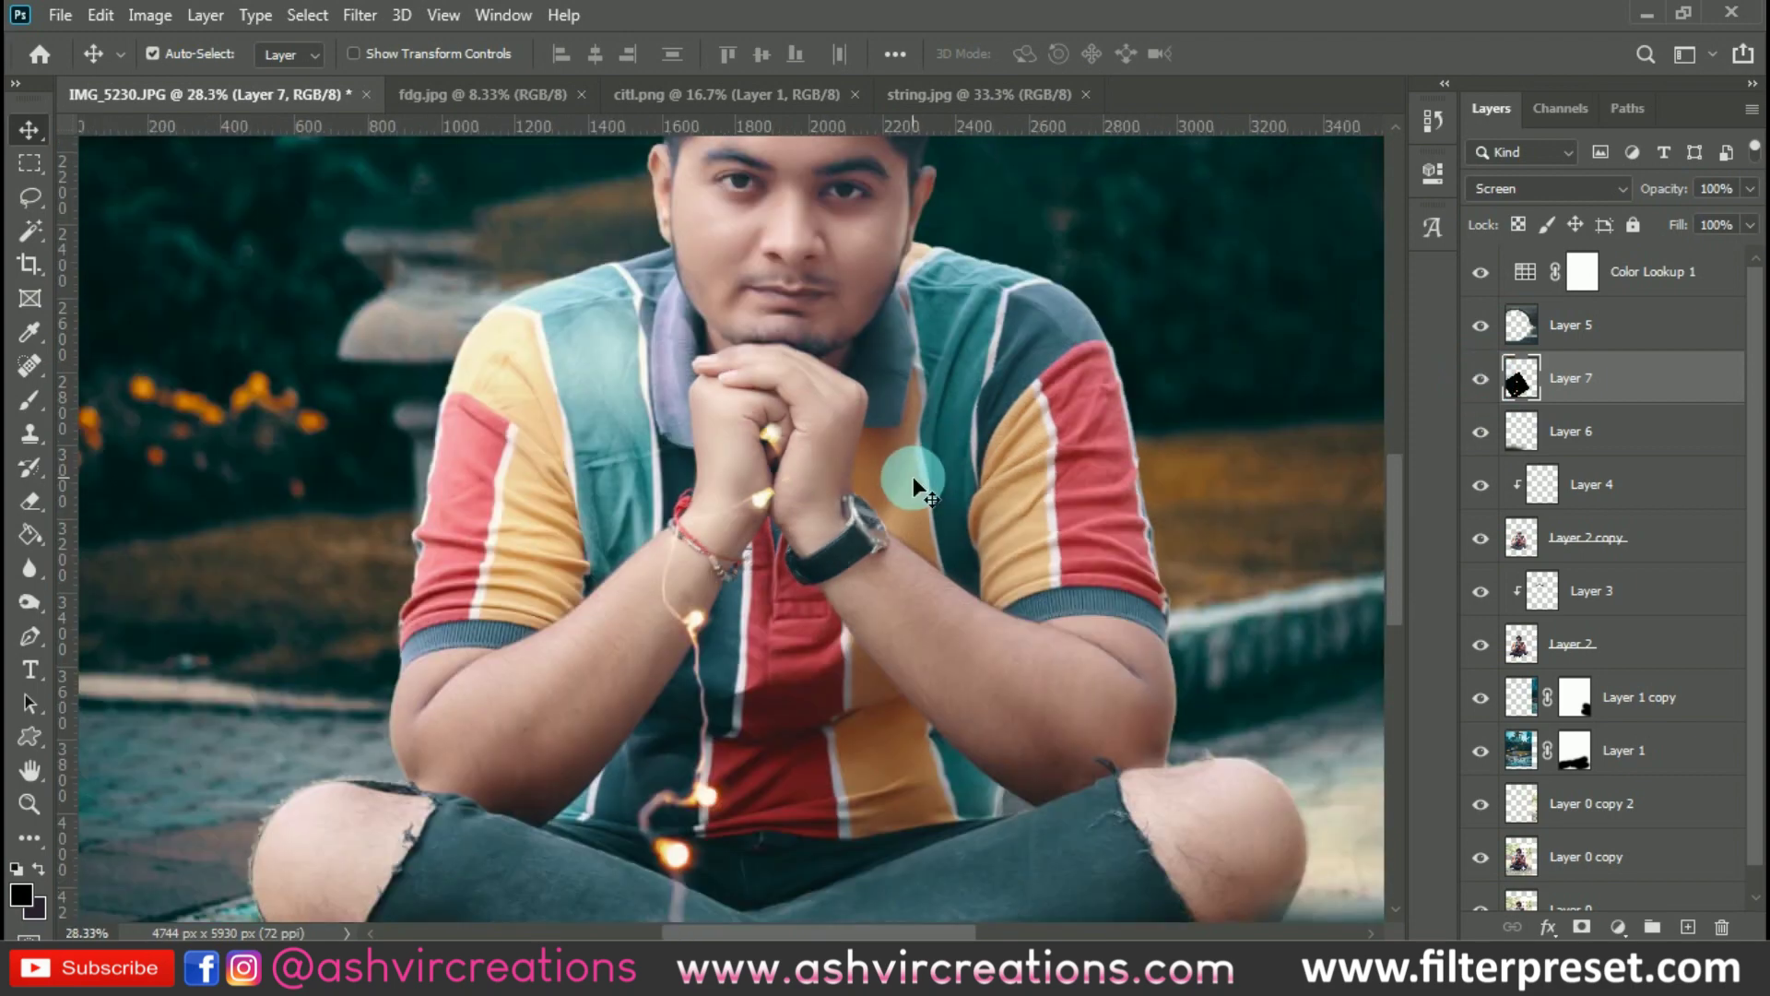
key("ctrl+j")
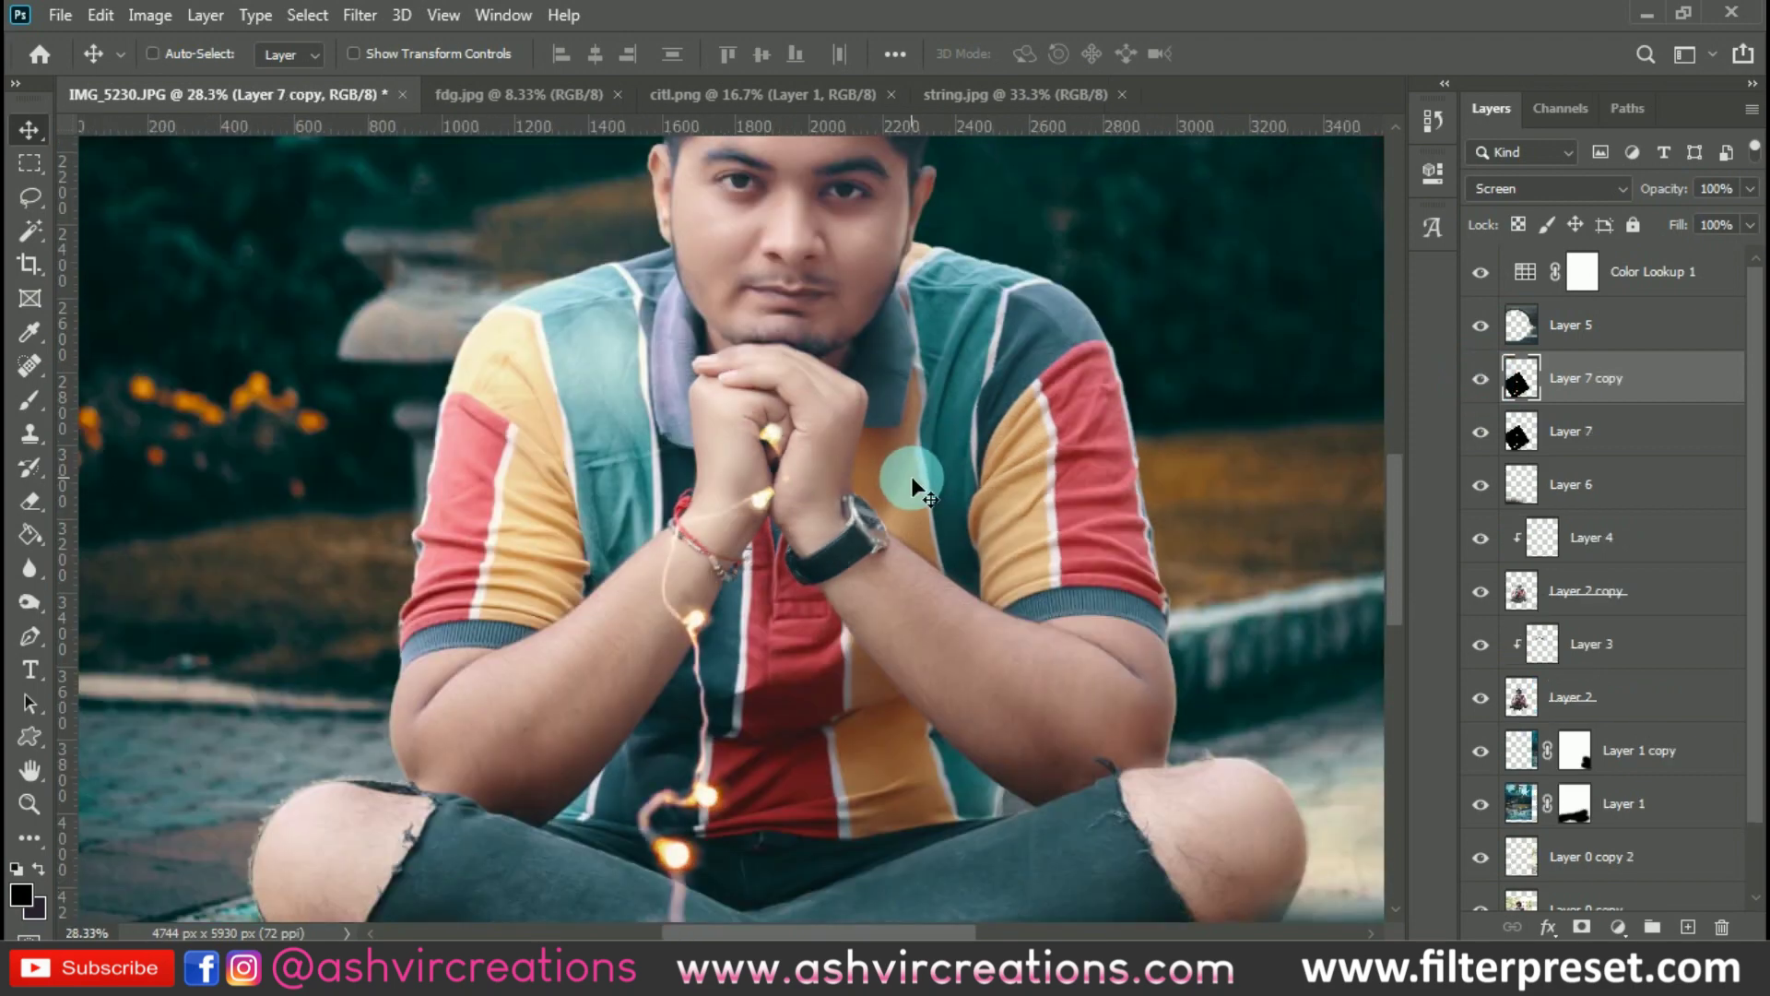
key("ctrl+z")
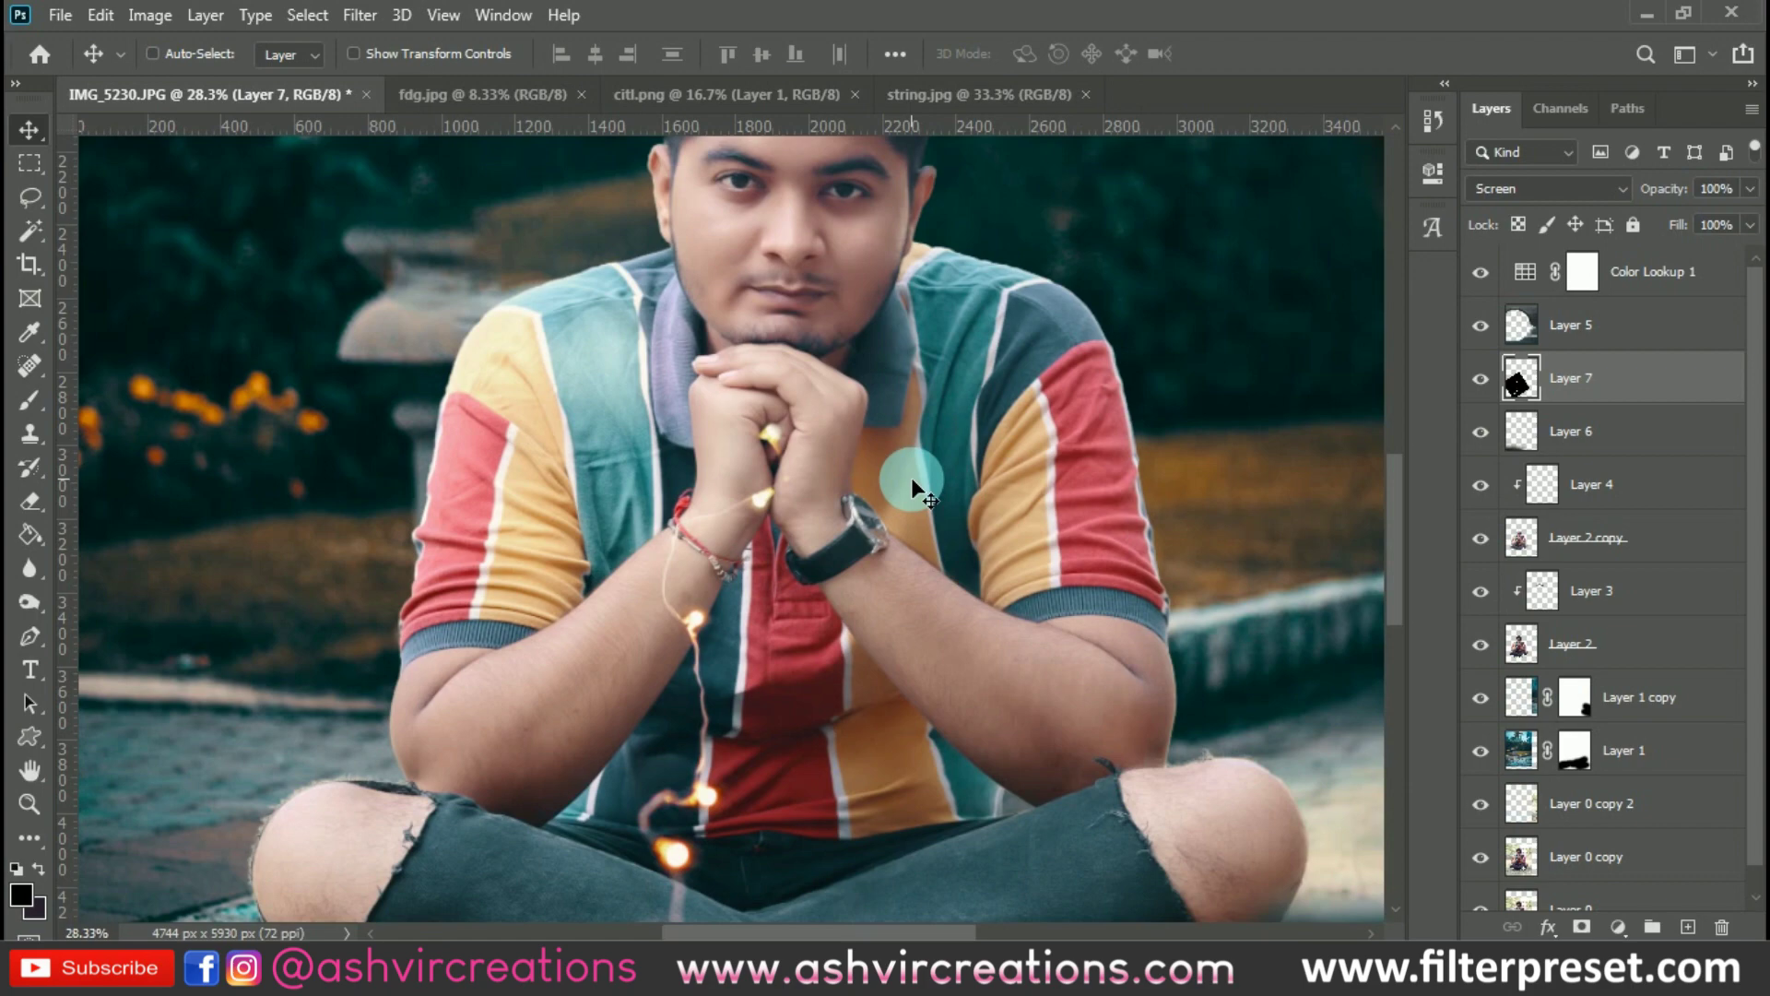
key("z")
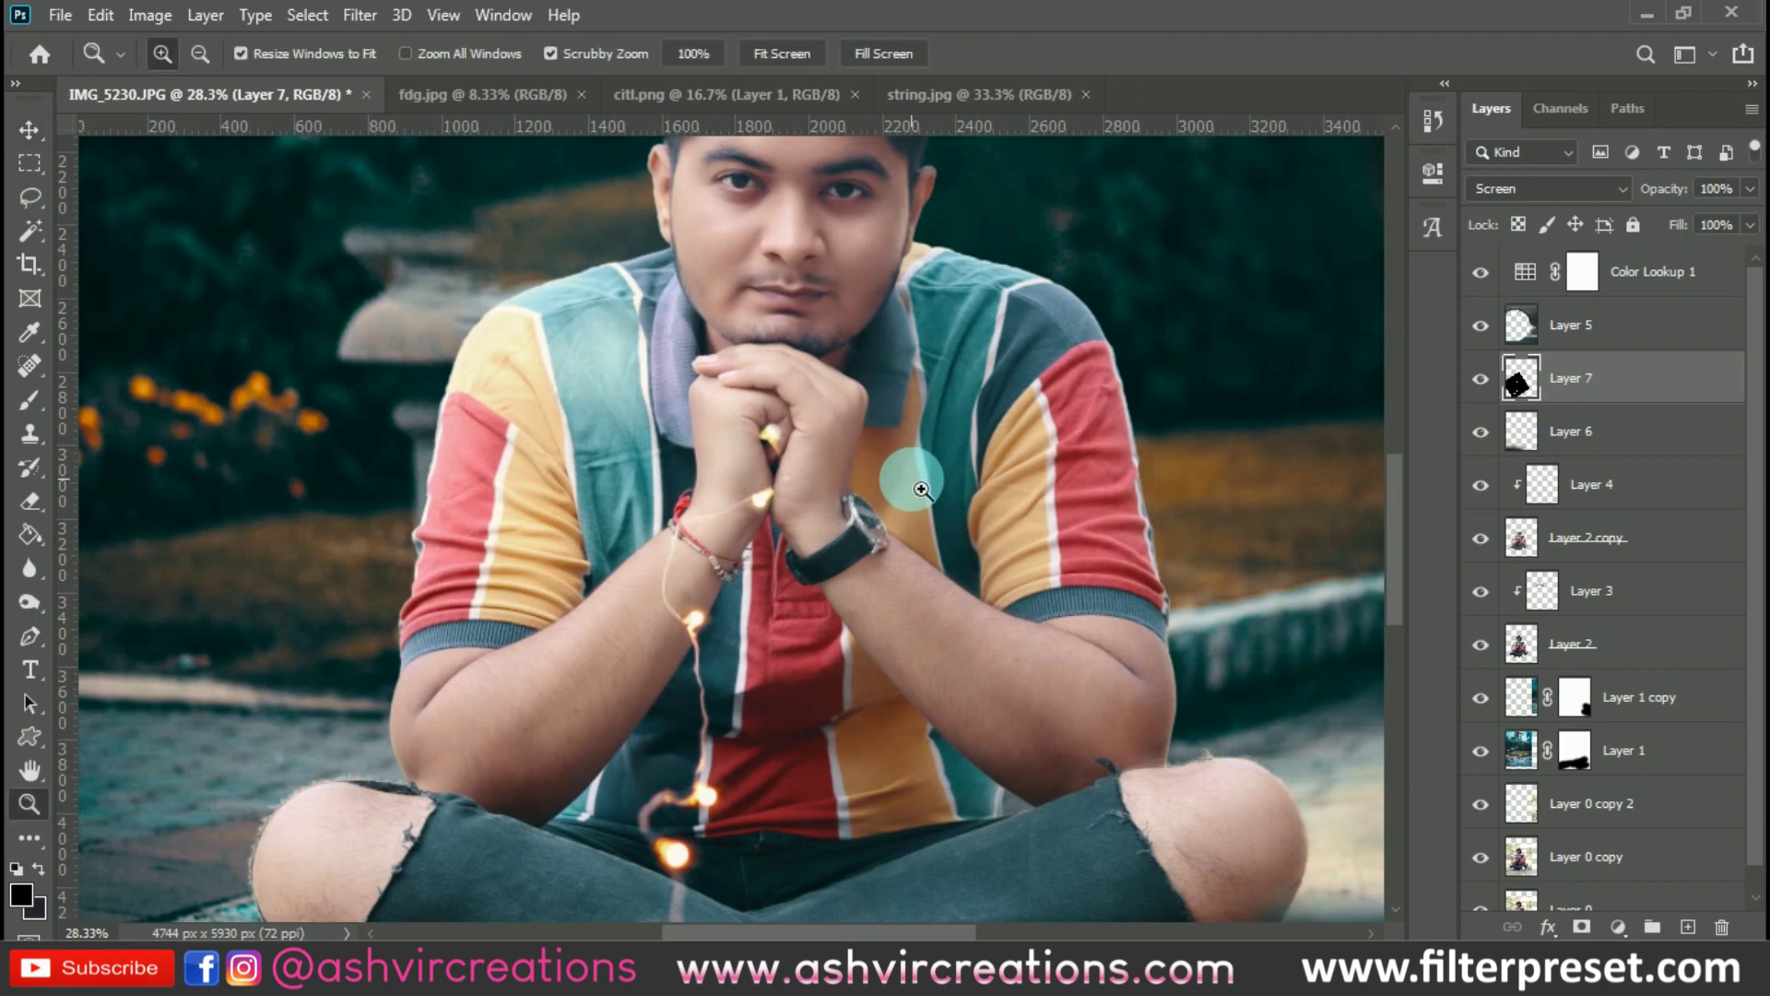
key("v")
key("ctrl+j")
key("ctrl+0")
scroll(694, 430, "down", 1)
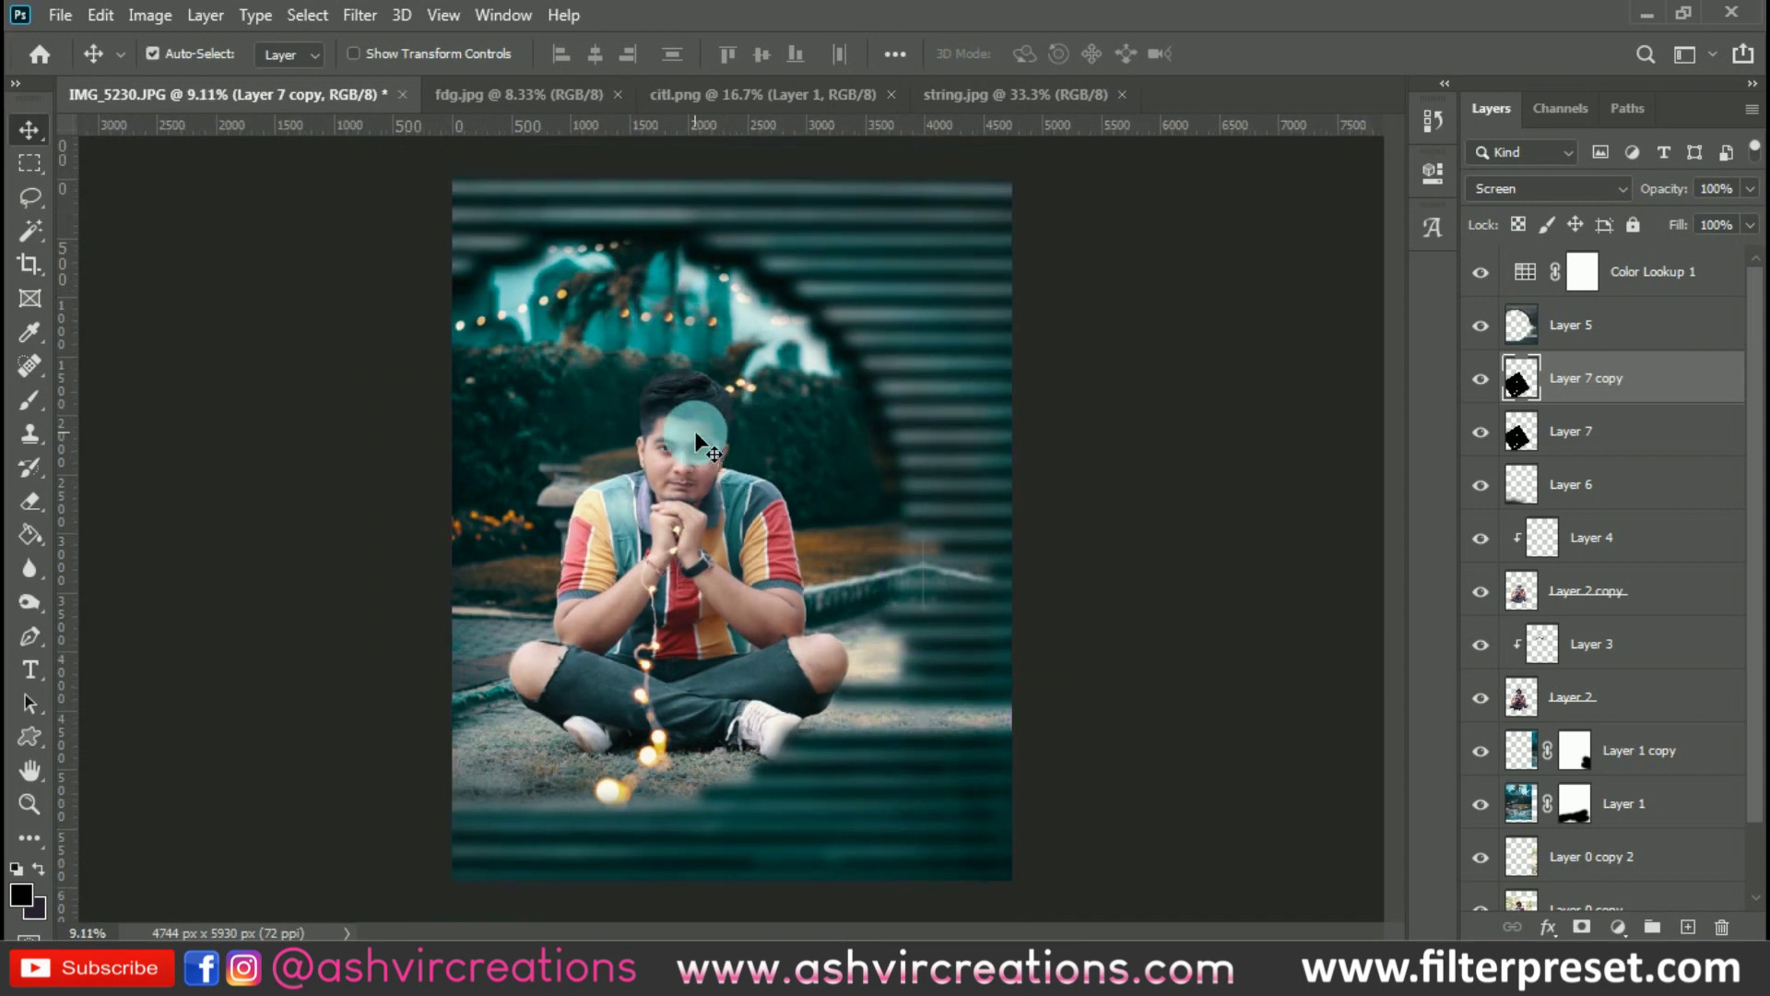
Open dawn-dusk-person-1649070 copy.jpg, place its bokeh image above Layer 7 copy in the IMG_5230.JPG composite, and set its blend mode to Screen
scroll(219, 148, "up", 1)
left_click(59, 15)
left_click(98, 67)
double_click(483, 214)
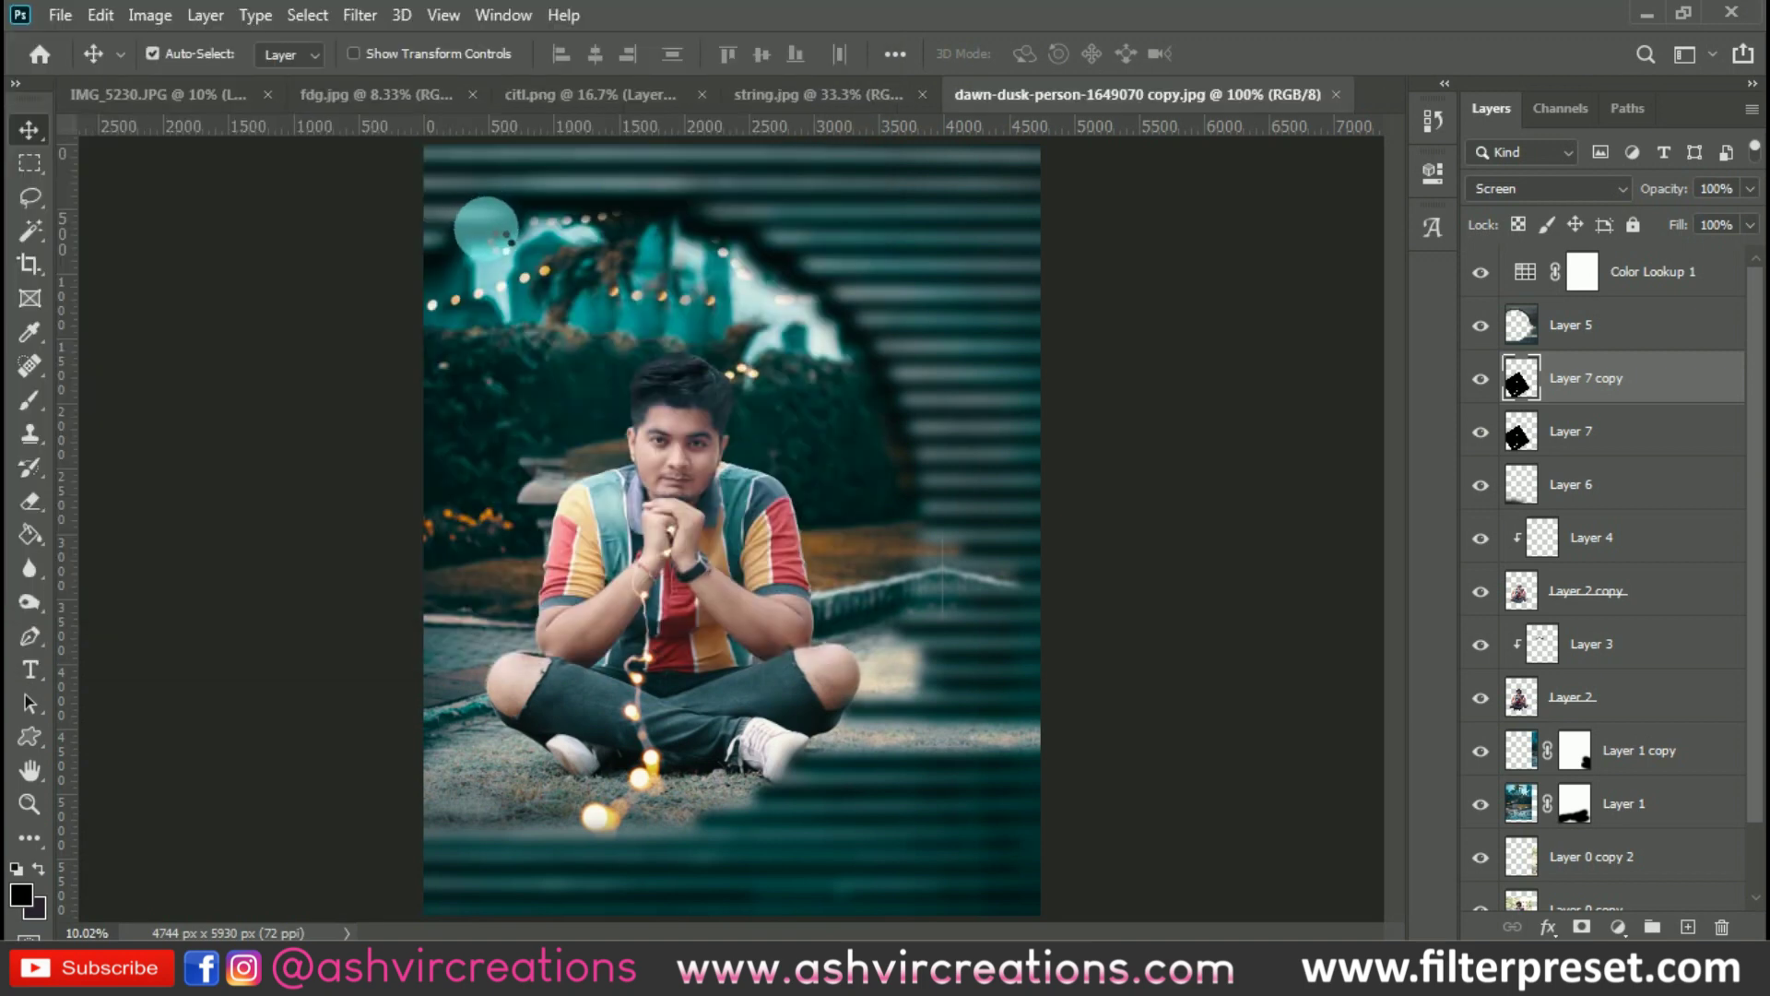
left_click(185, 98)
left_click_drag(606, 380, 759, 605)
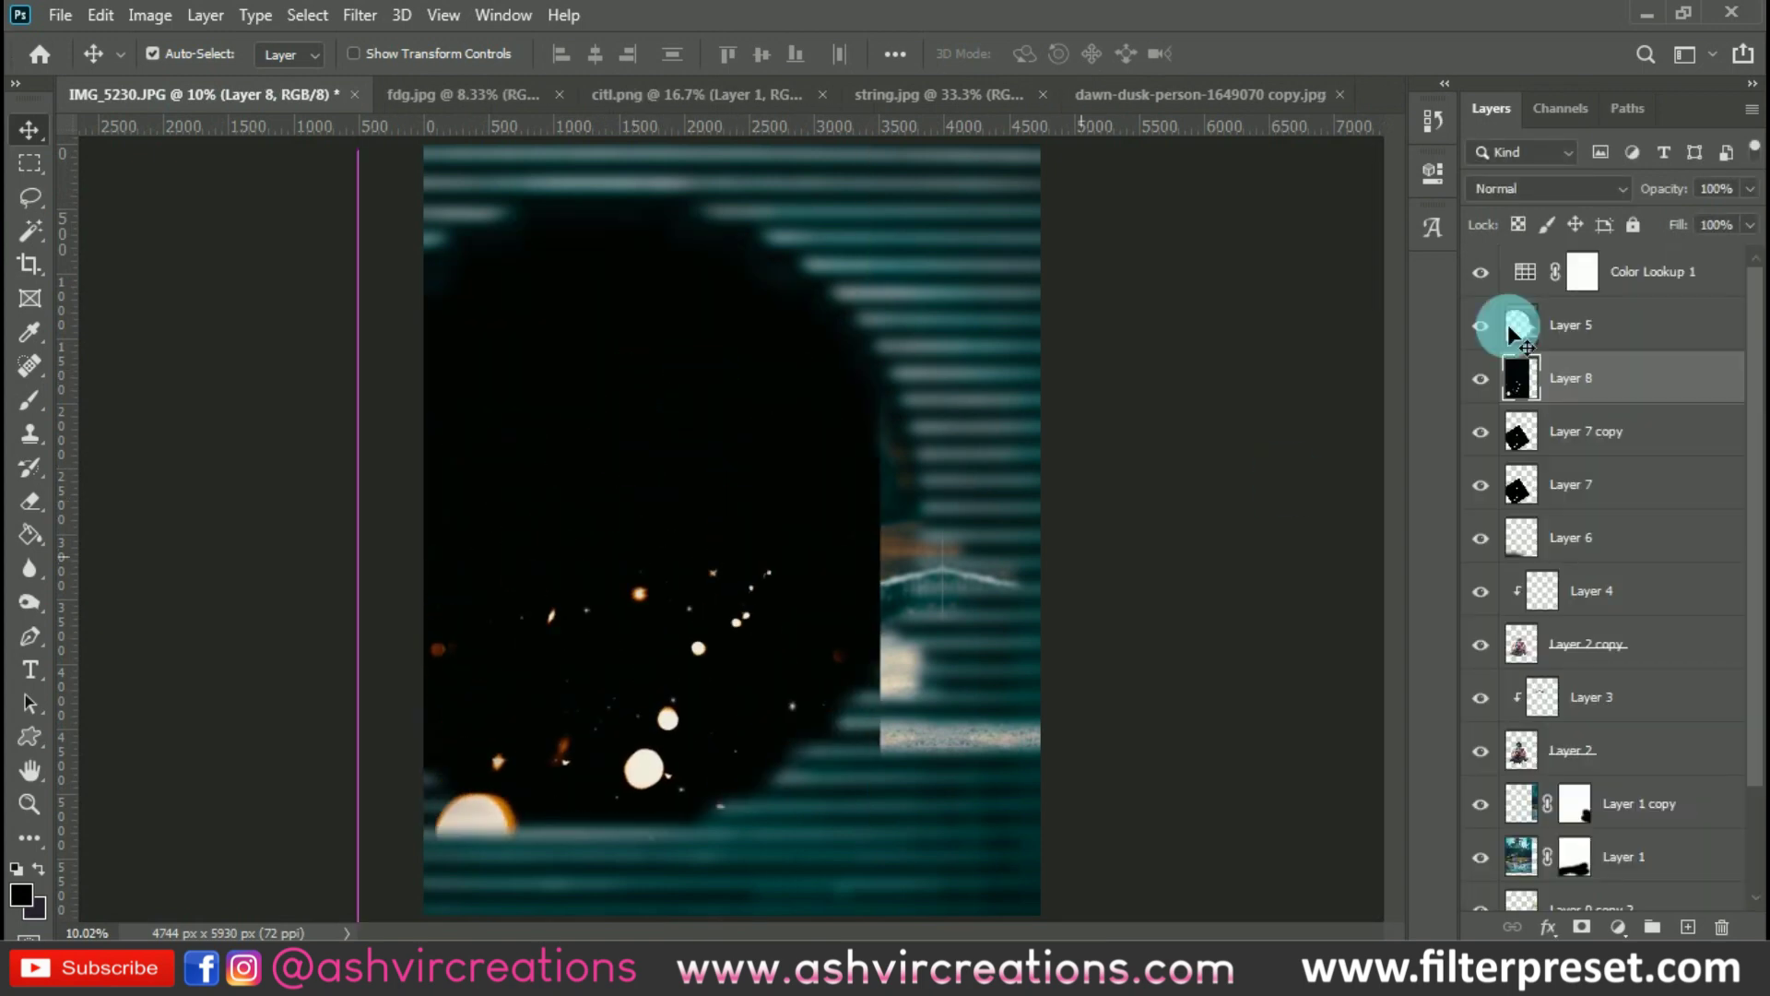
left_click(1503, 189)
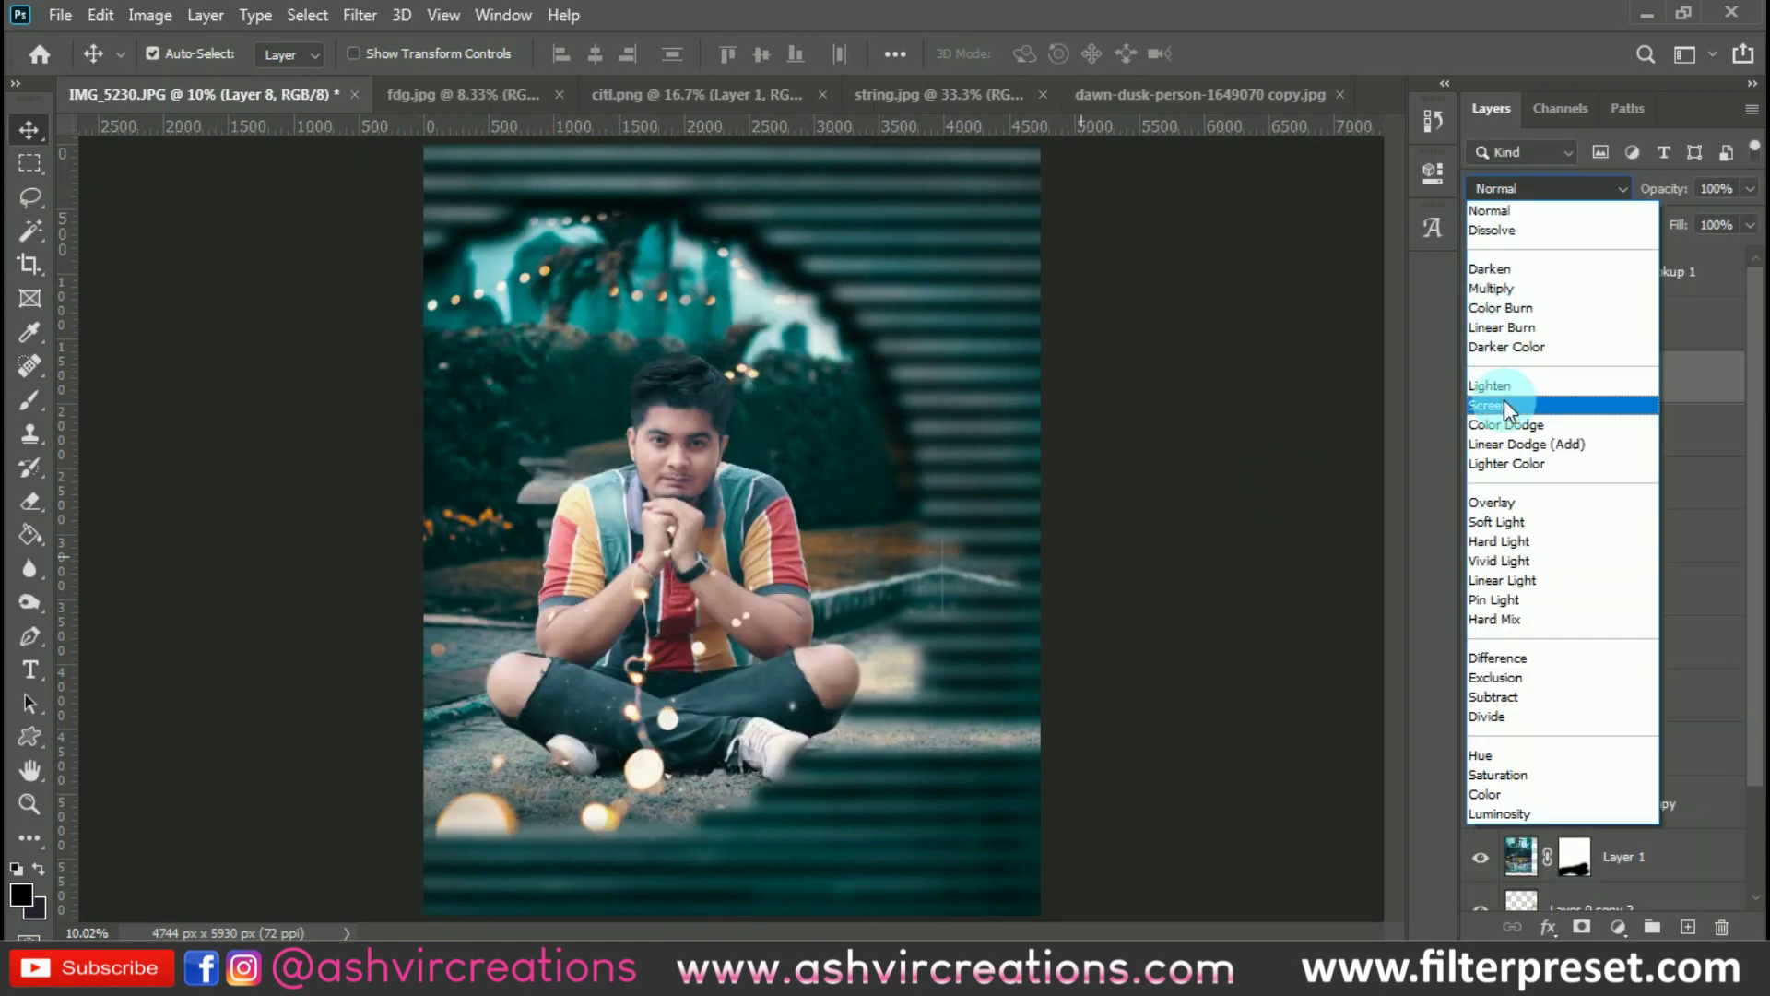
left_click(1502, 403)
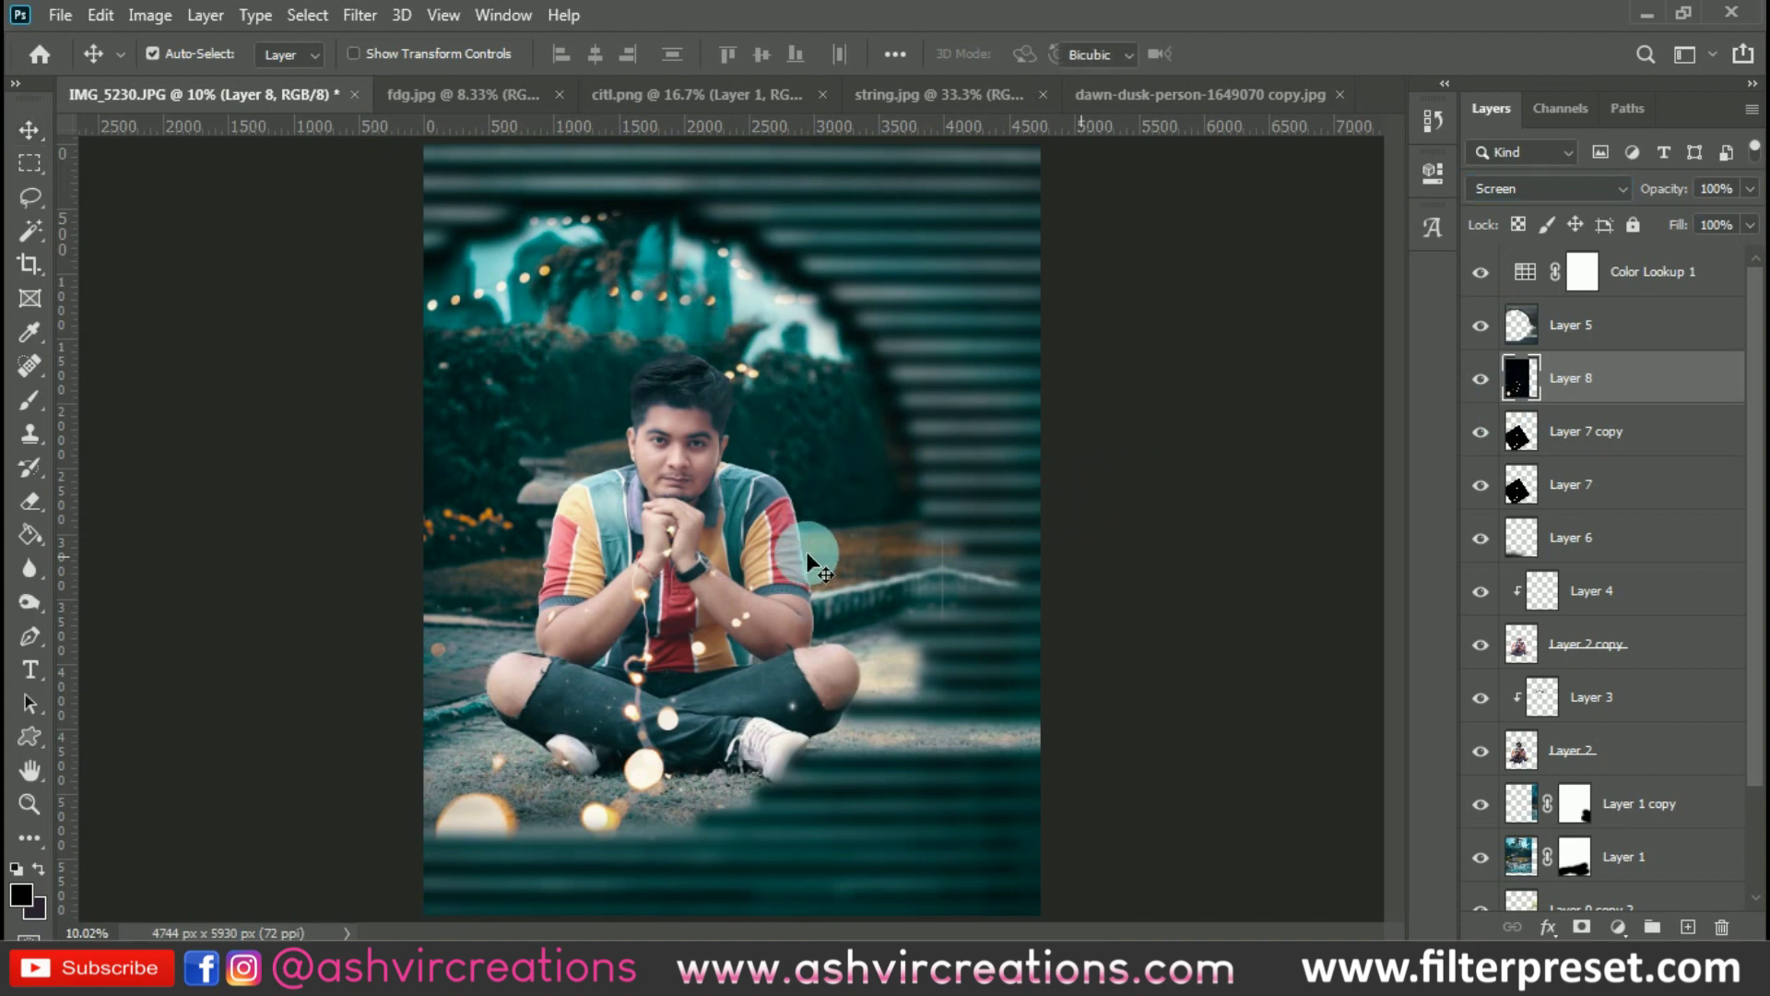
Scale the bokeh image to about 70%, rotate it about 45° clockwise and position its lights on the ground in front of the man
key("ctrl+t")
left_click_drag(734, 434, 732, 418)
left_click_drag(794, 525, 765, 715)
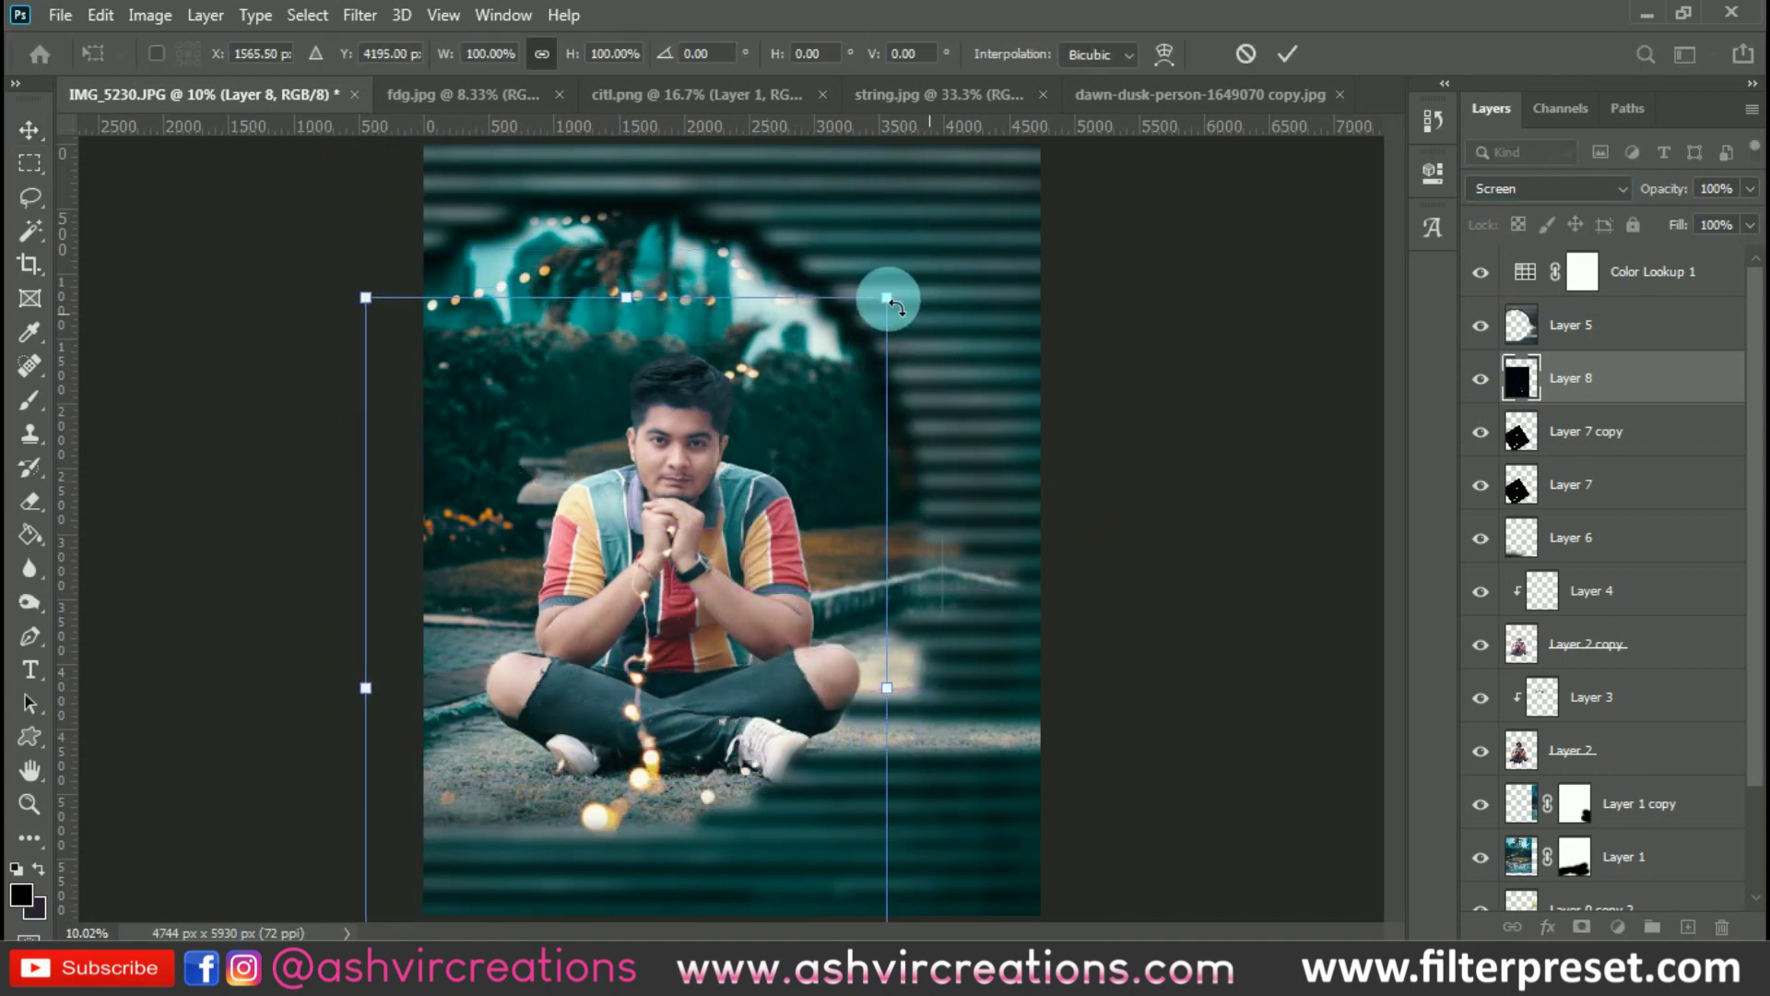
left_click_drag(887, 298, 727, 535)
left_click_drag(614, 712, 628, 662)
left_click_drag(921, 573, 726, 630)
left_click_drag(928, 818, 889, 821)
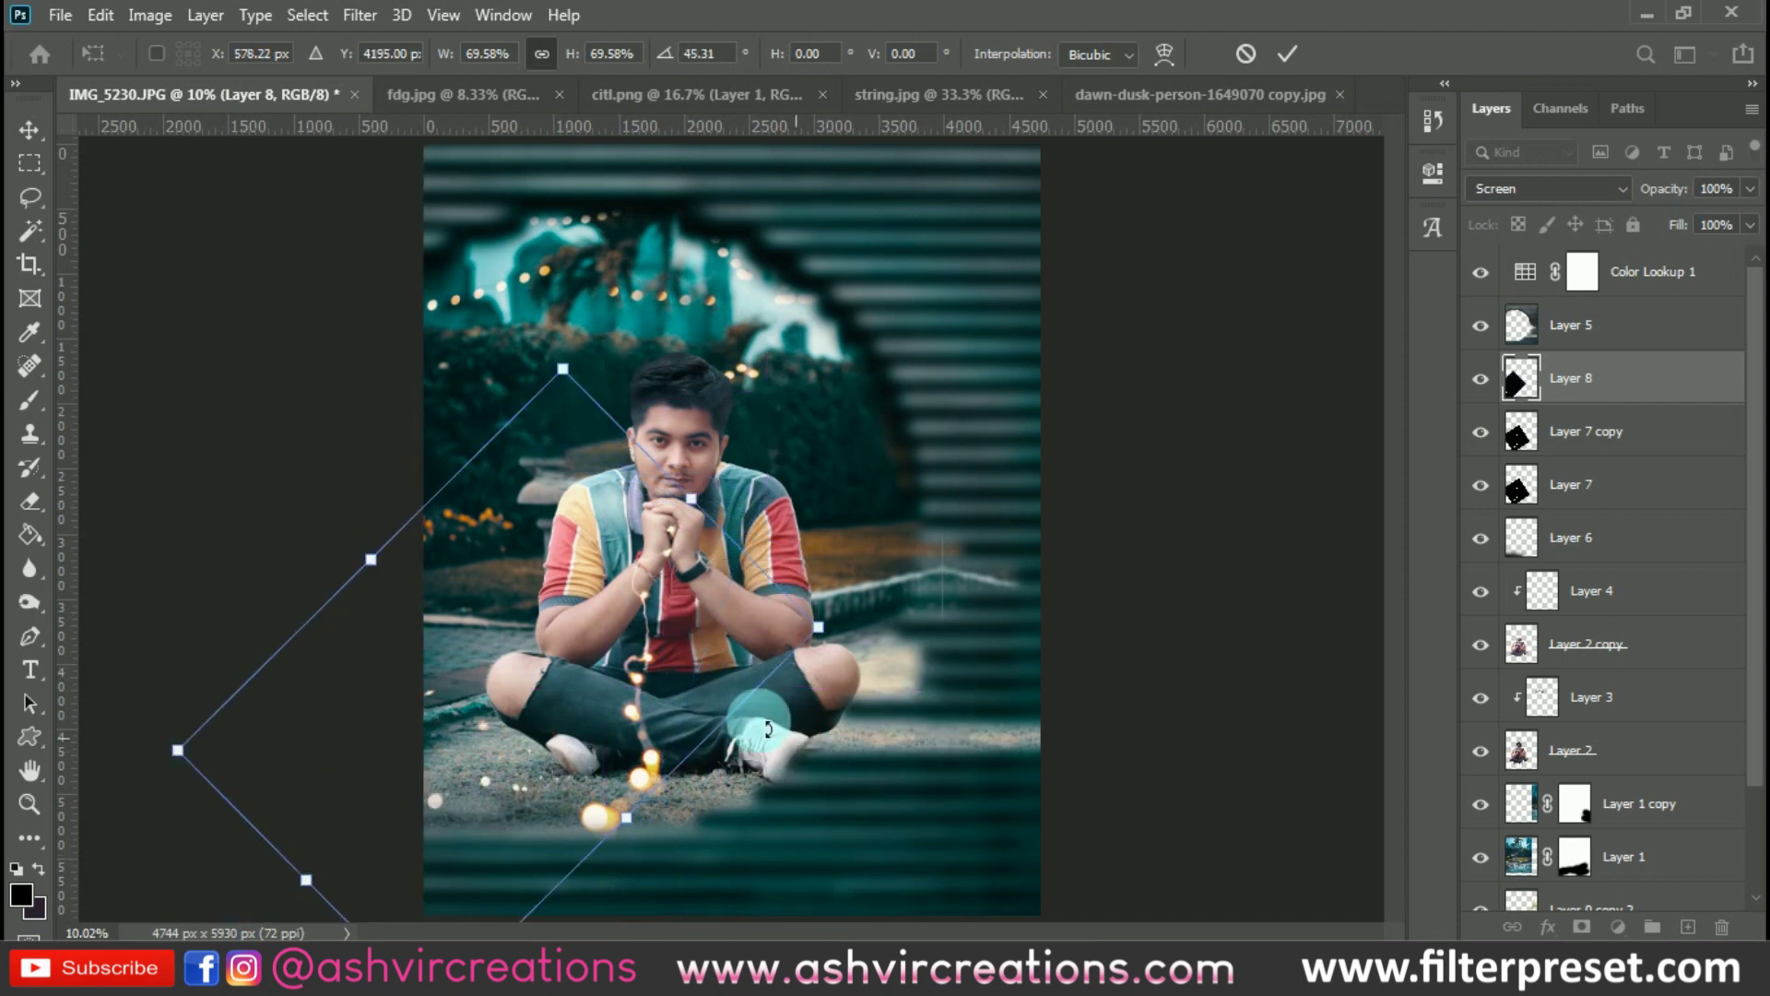
left_click_drag(673, 664, 751, 659)
key("Return")
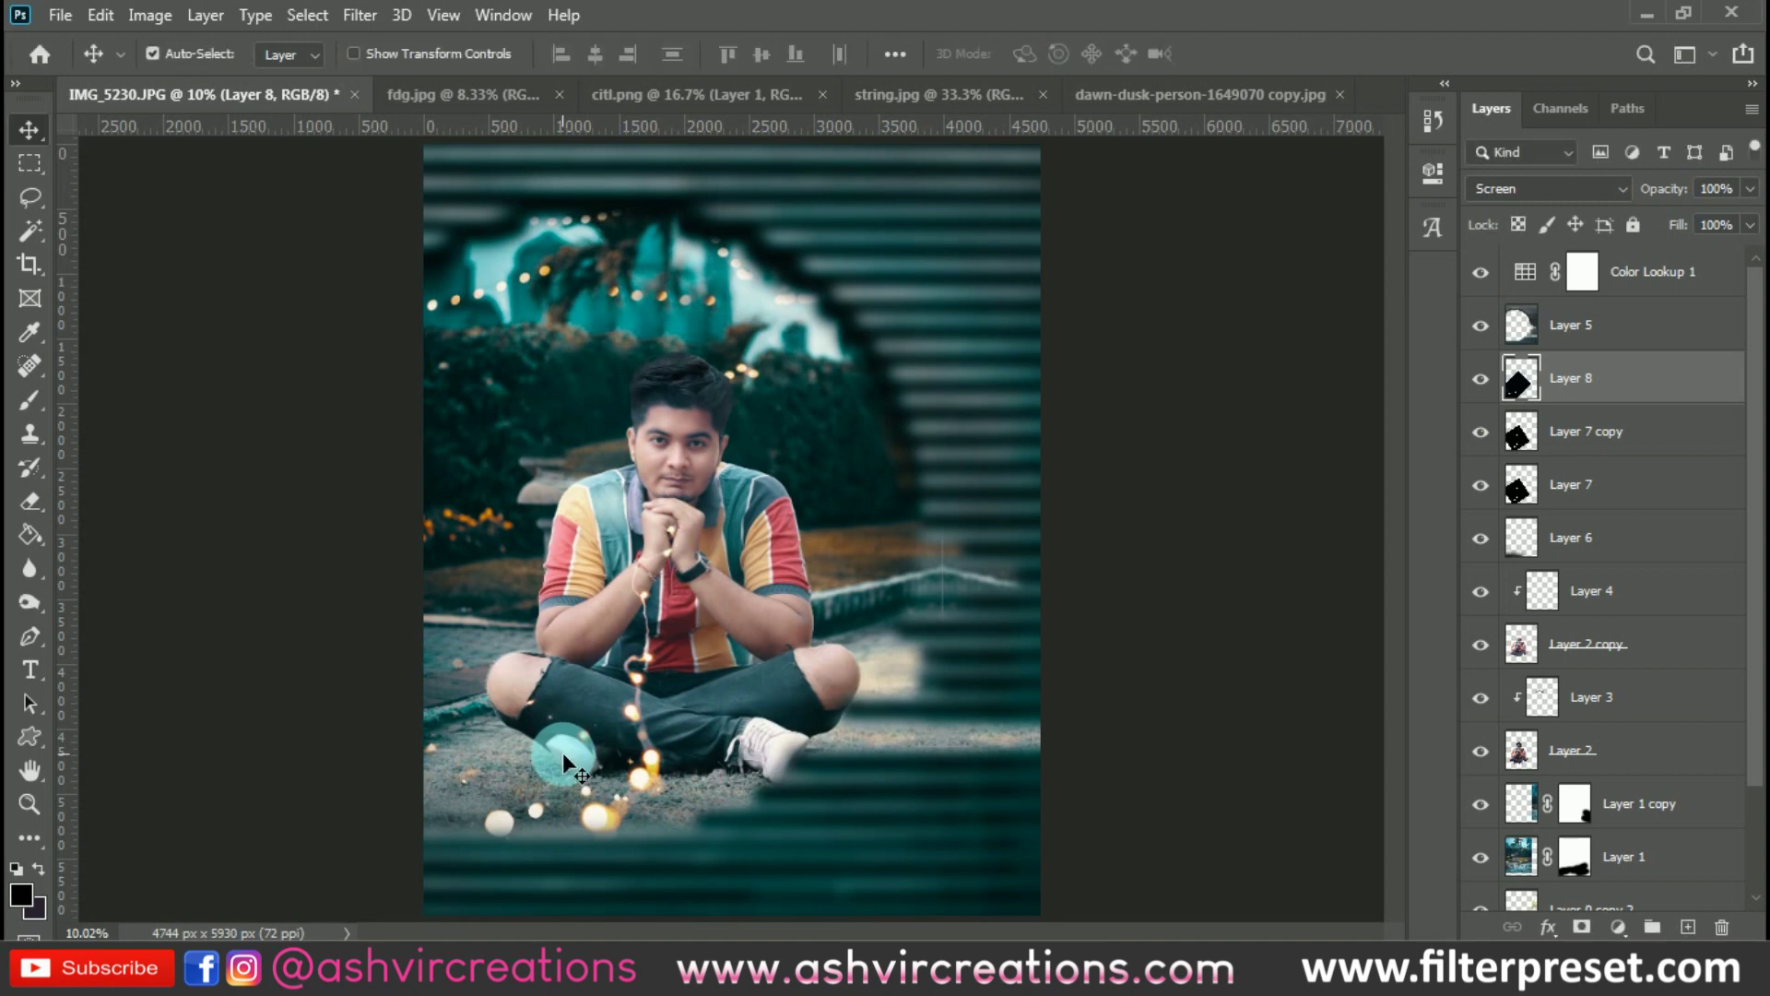
Erase the stray bokeh spots over the man's knee and jeans on Layer 8 with a 250 px eraser
scroll(562, 752, "up", 3)
scroll(563, 753, "up", 2)
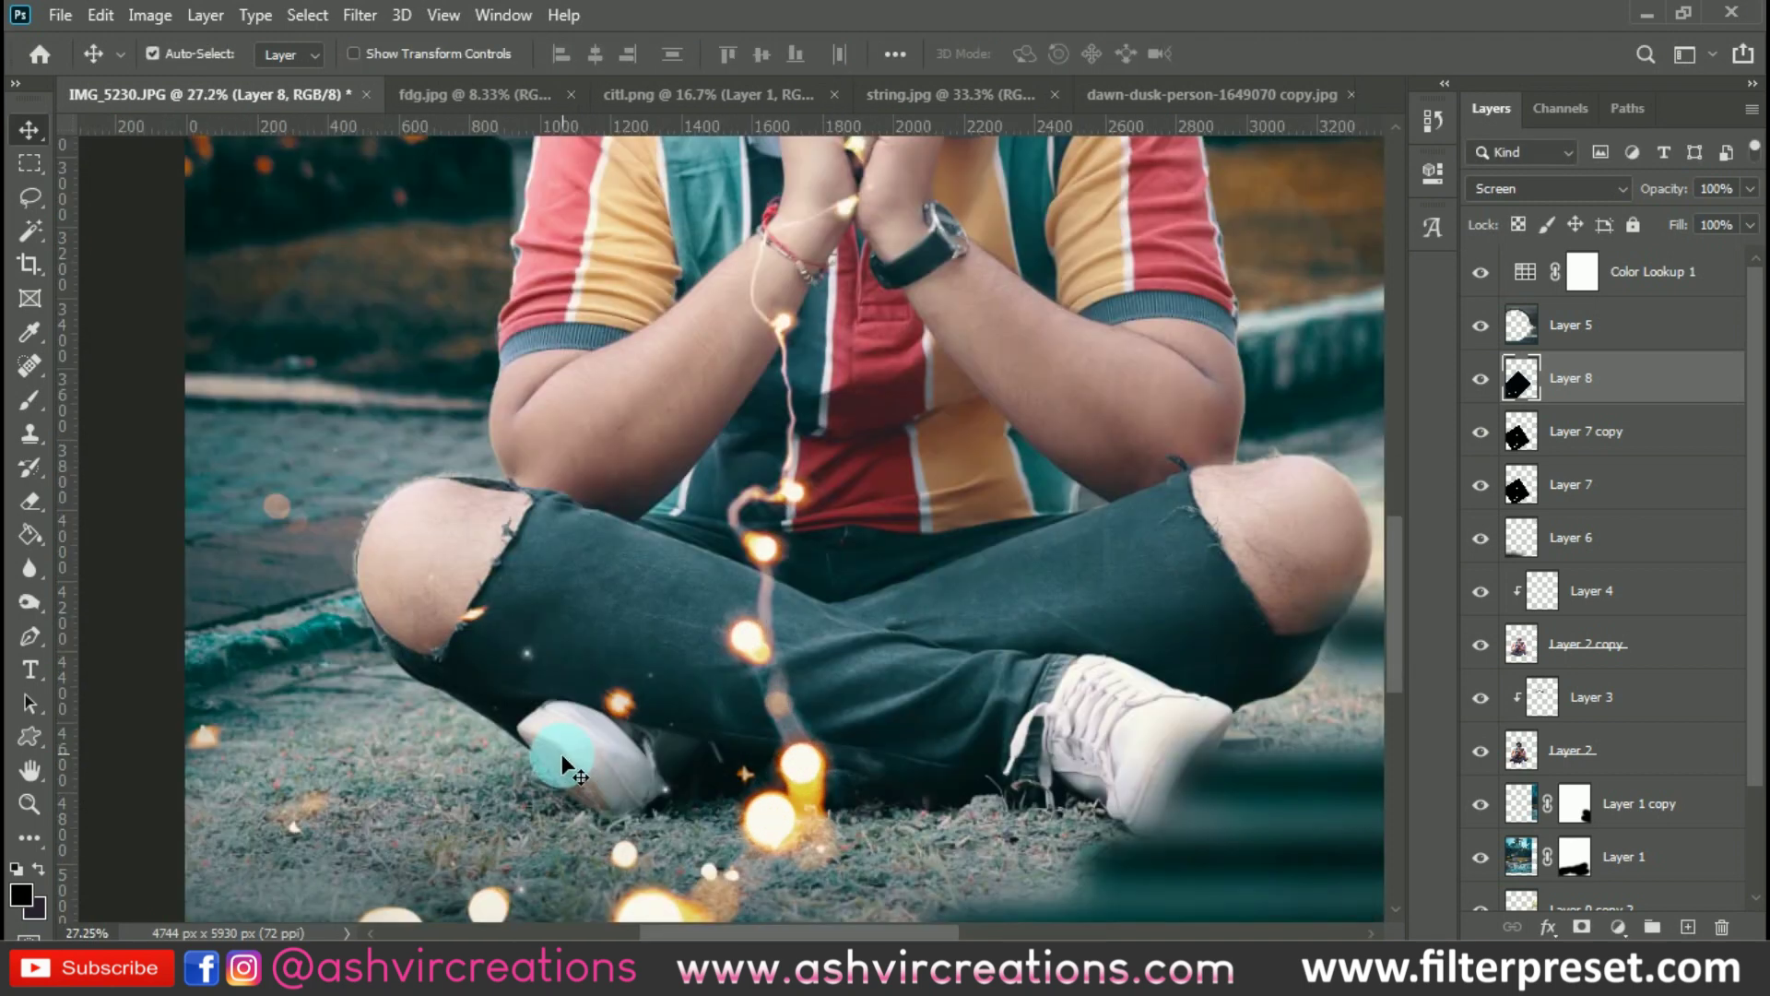
left_click(30, 500)
key("z")
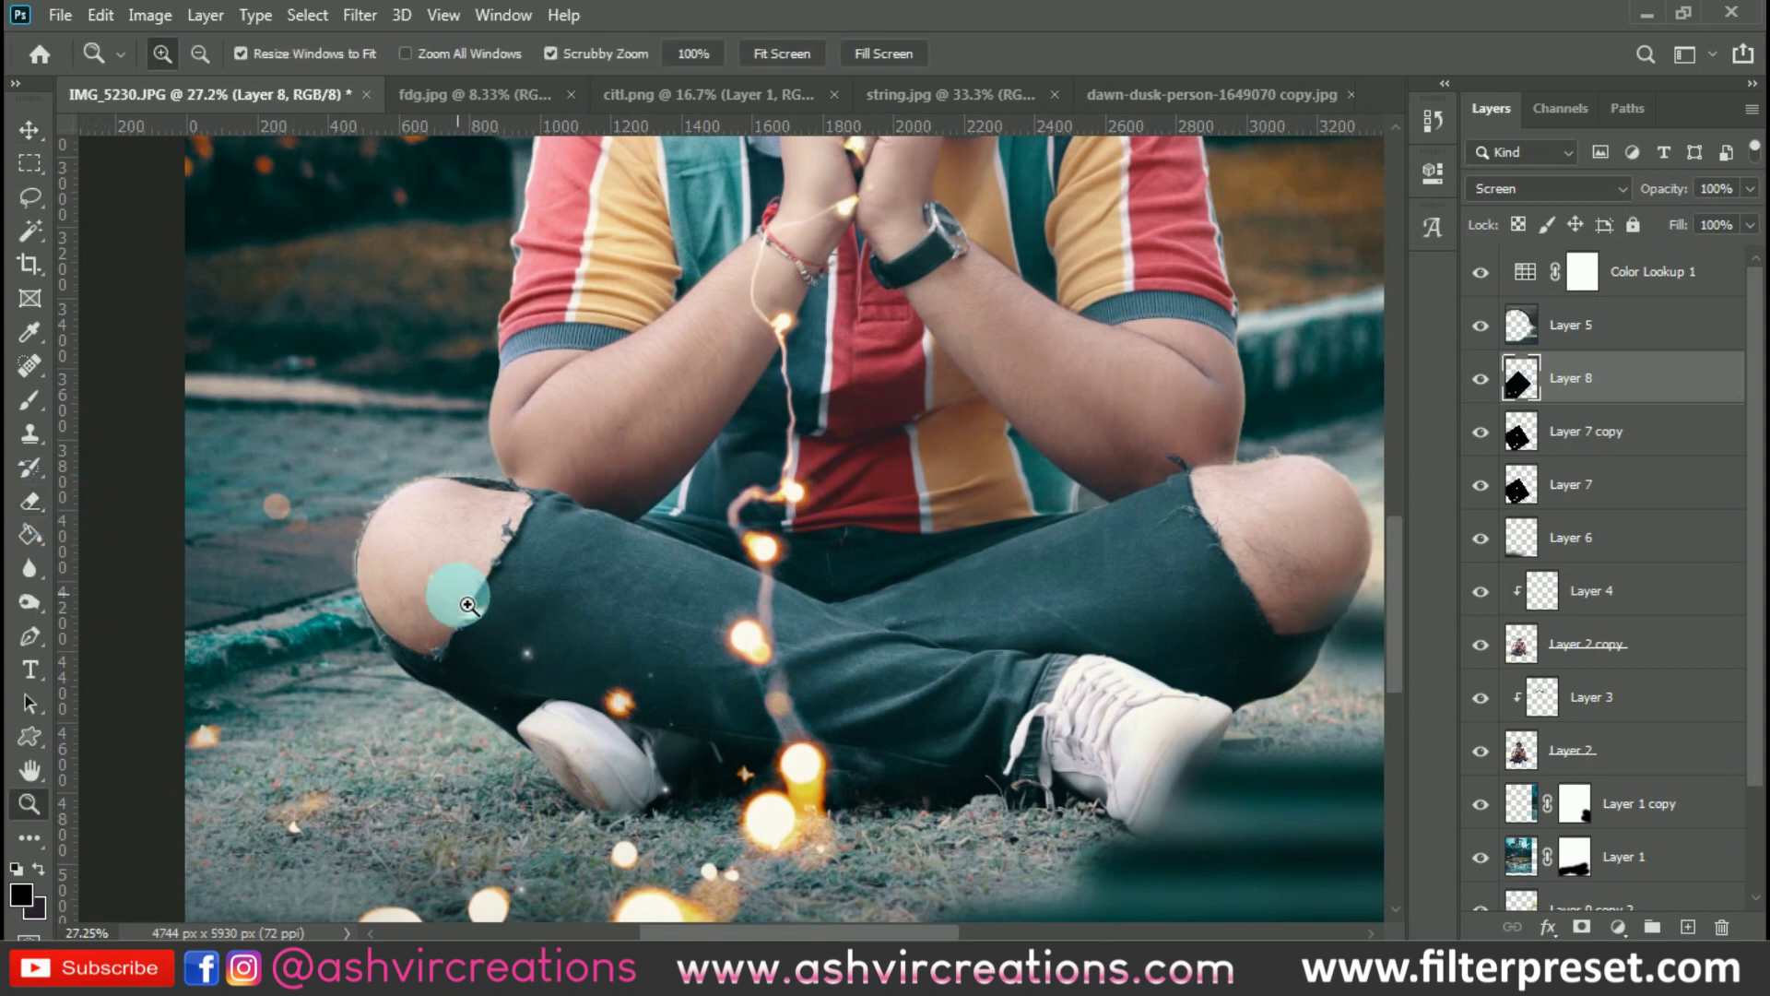
key("e")
mouse_move(468, 600)
left_mouse_down()
mouse_move(459, 620)
mouse_move(424, 593)
left_mouse_up()
left_click(451, 583)
mouse_move(675, 664)
left_mouse_down()
mouse_move(624, 687)
mouse_move(625, 715)
left_mouse_up()
scroll(695, 691, "down", 3)
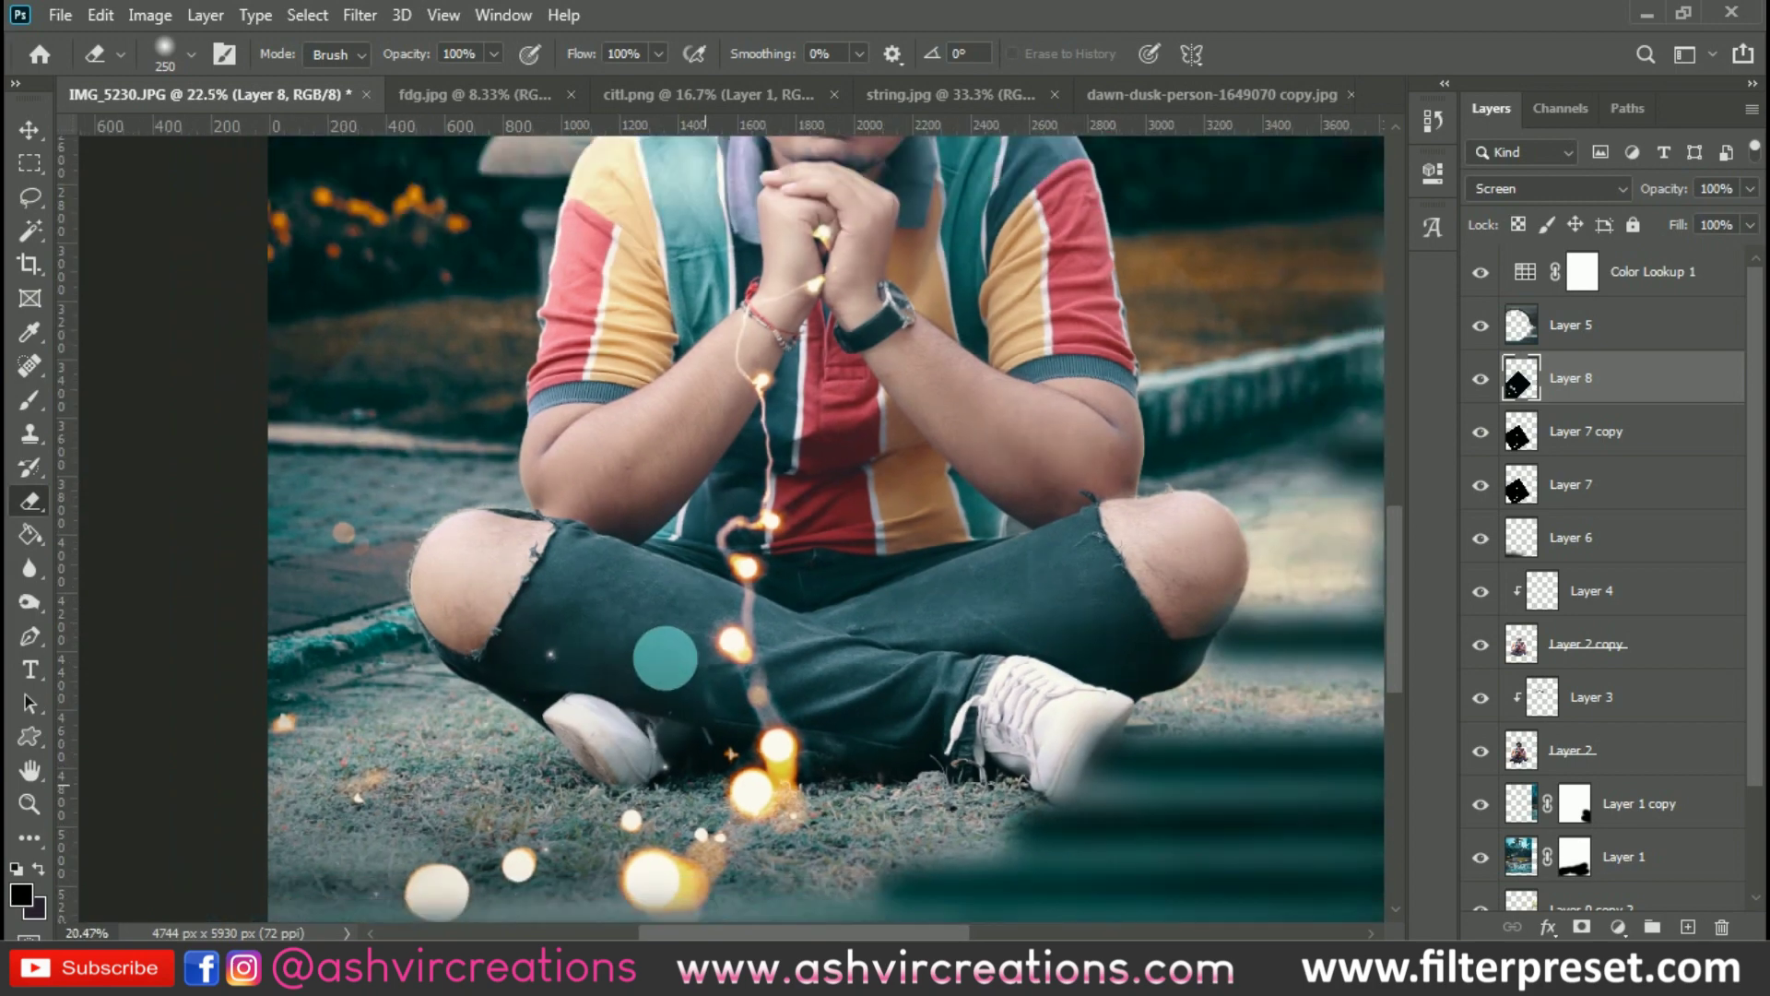
scroll(684, 678, "down", 3)
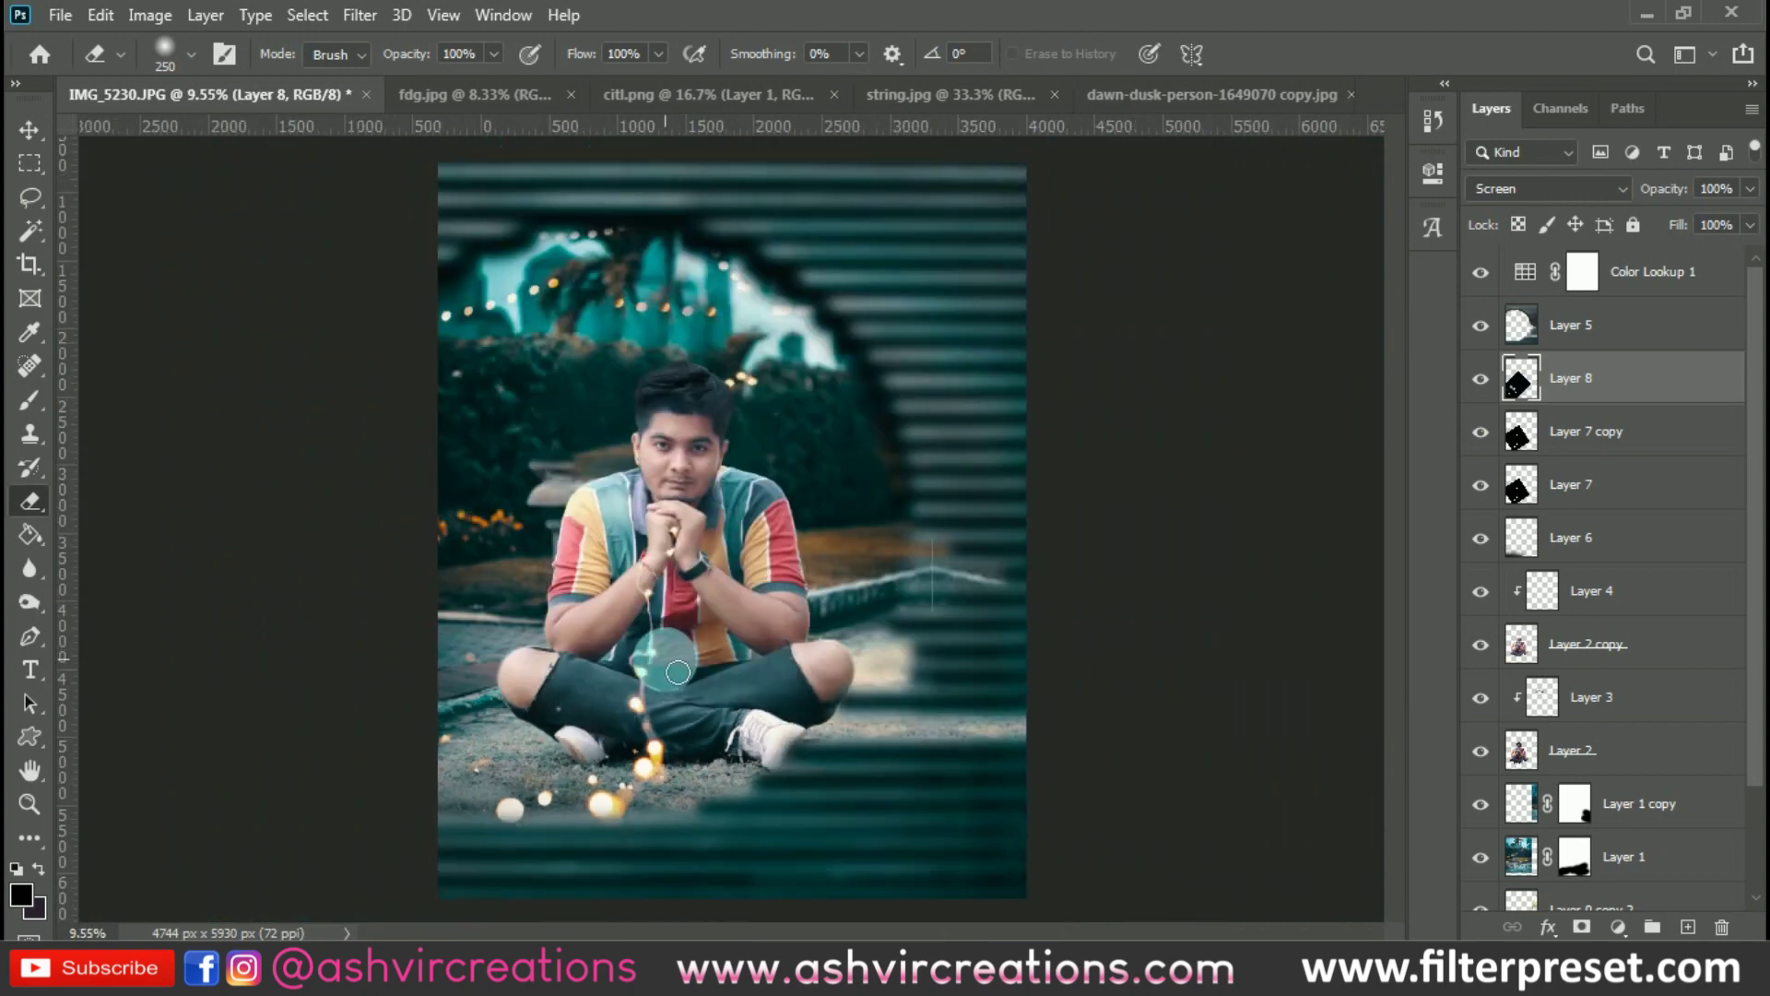
Add a new layer above Layer 8 and set the Brush tool's foreground color to white (ffffff)
key("v")
scroll(684, 679, "up", 1)
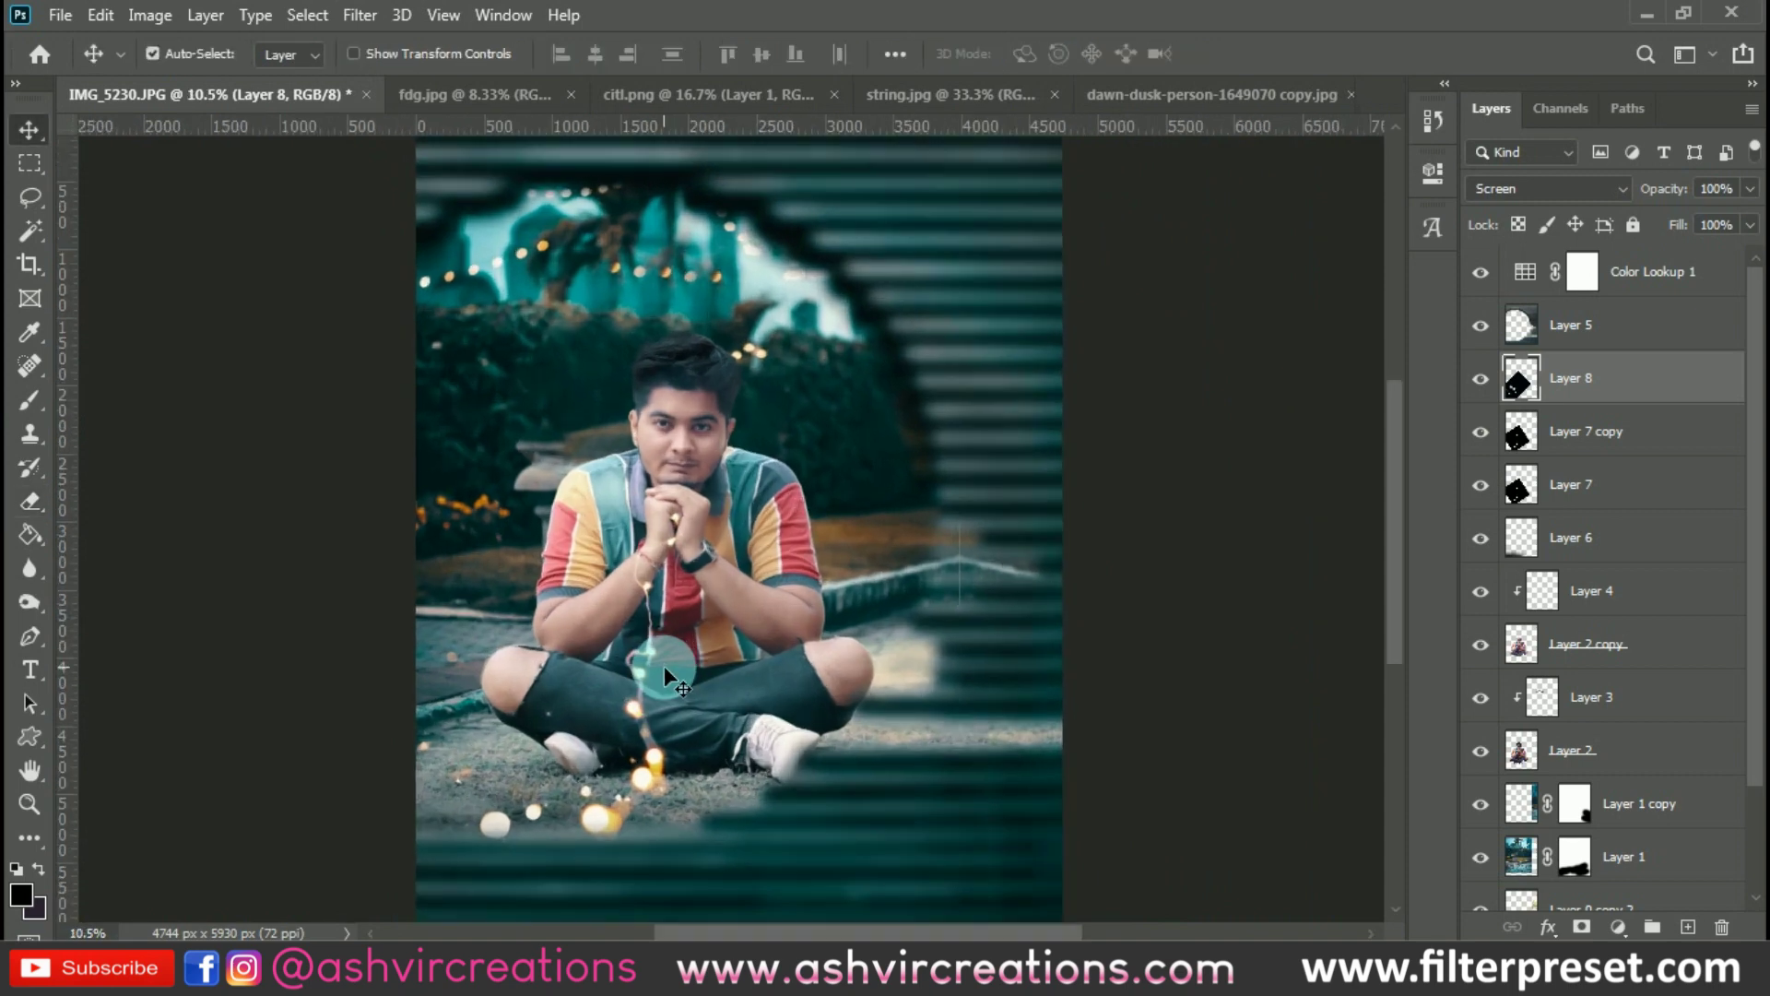
scroll(652, 353, "up", 2)
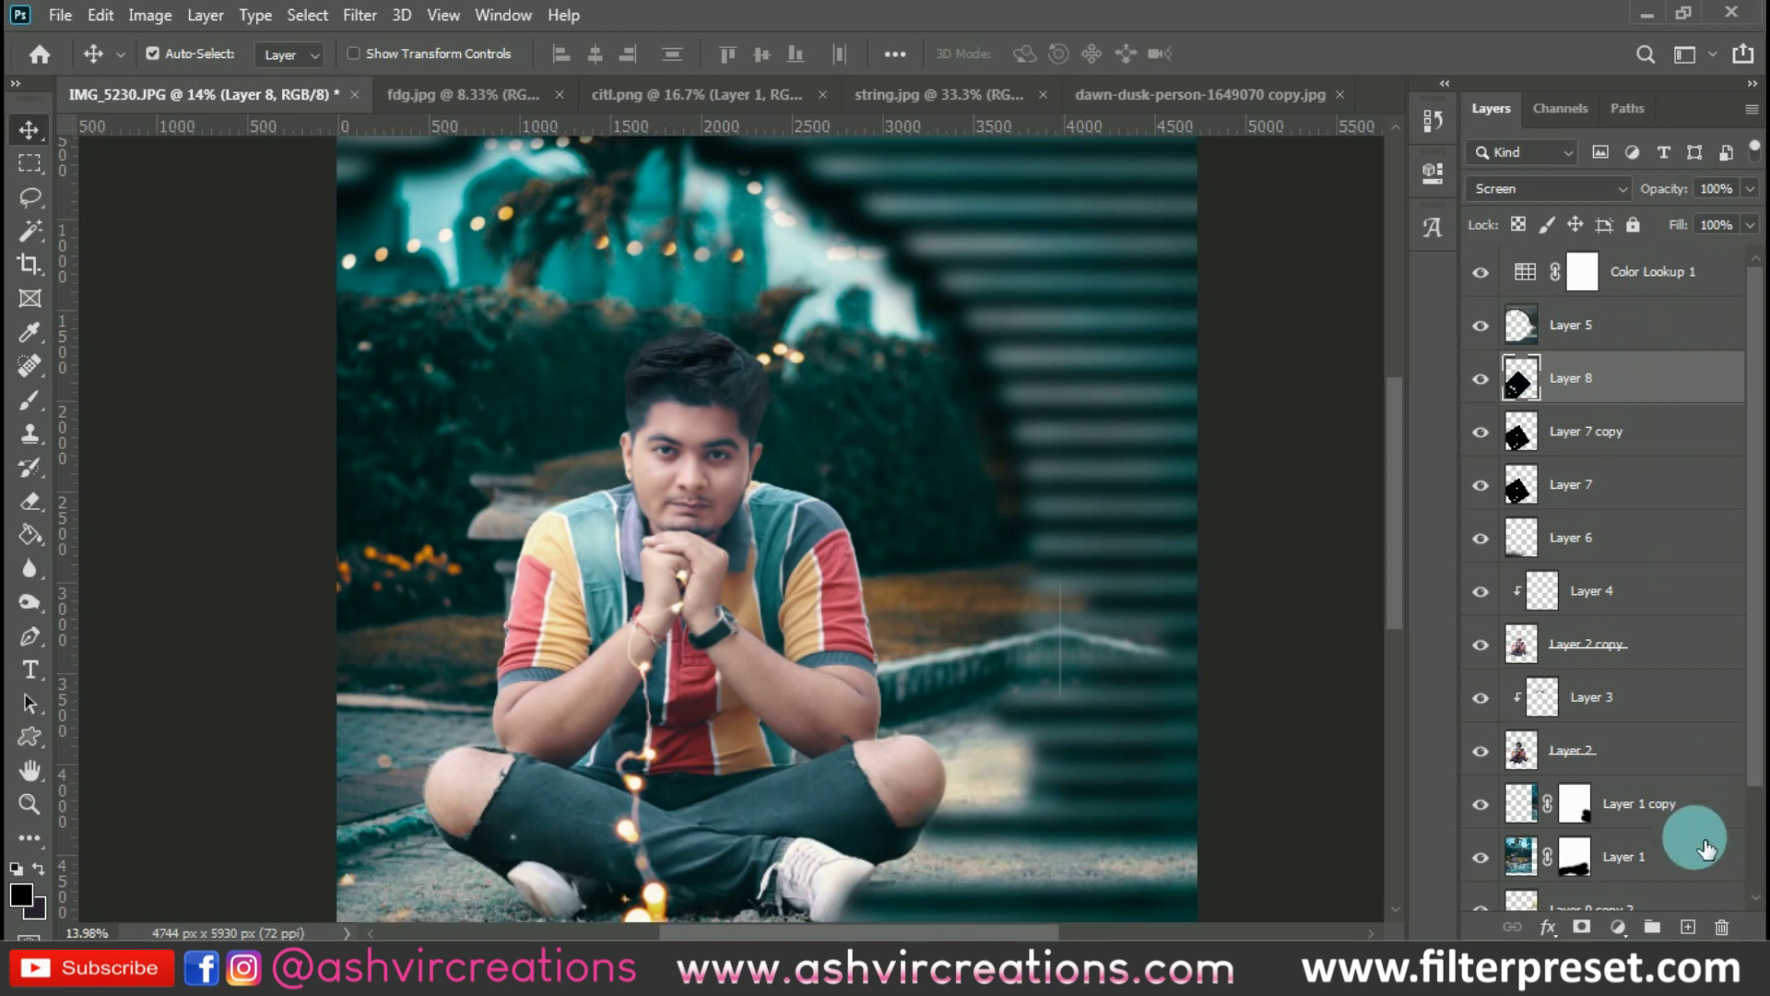
left_click(1687, 926)
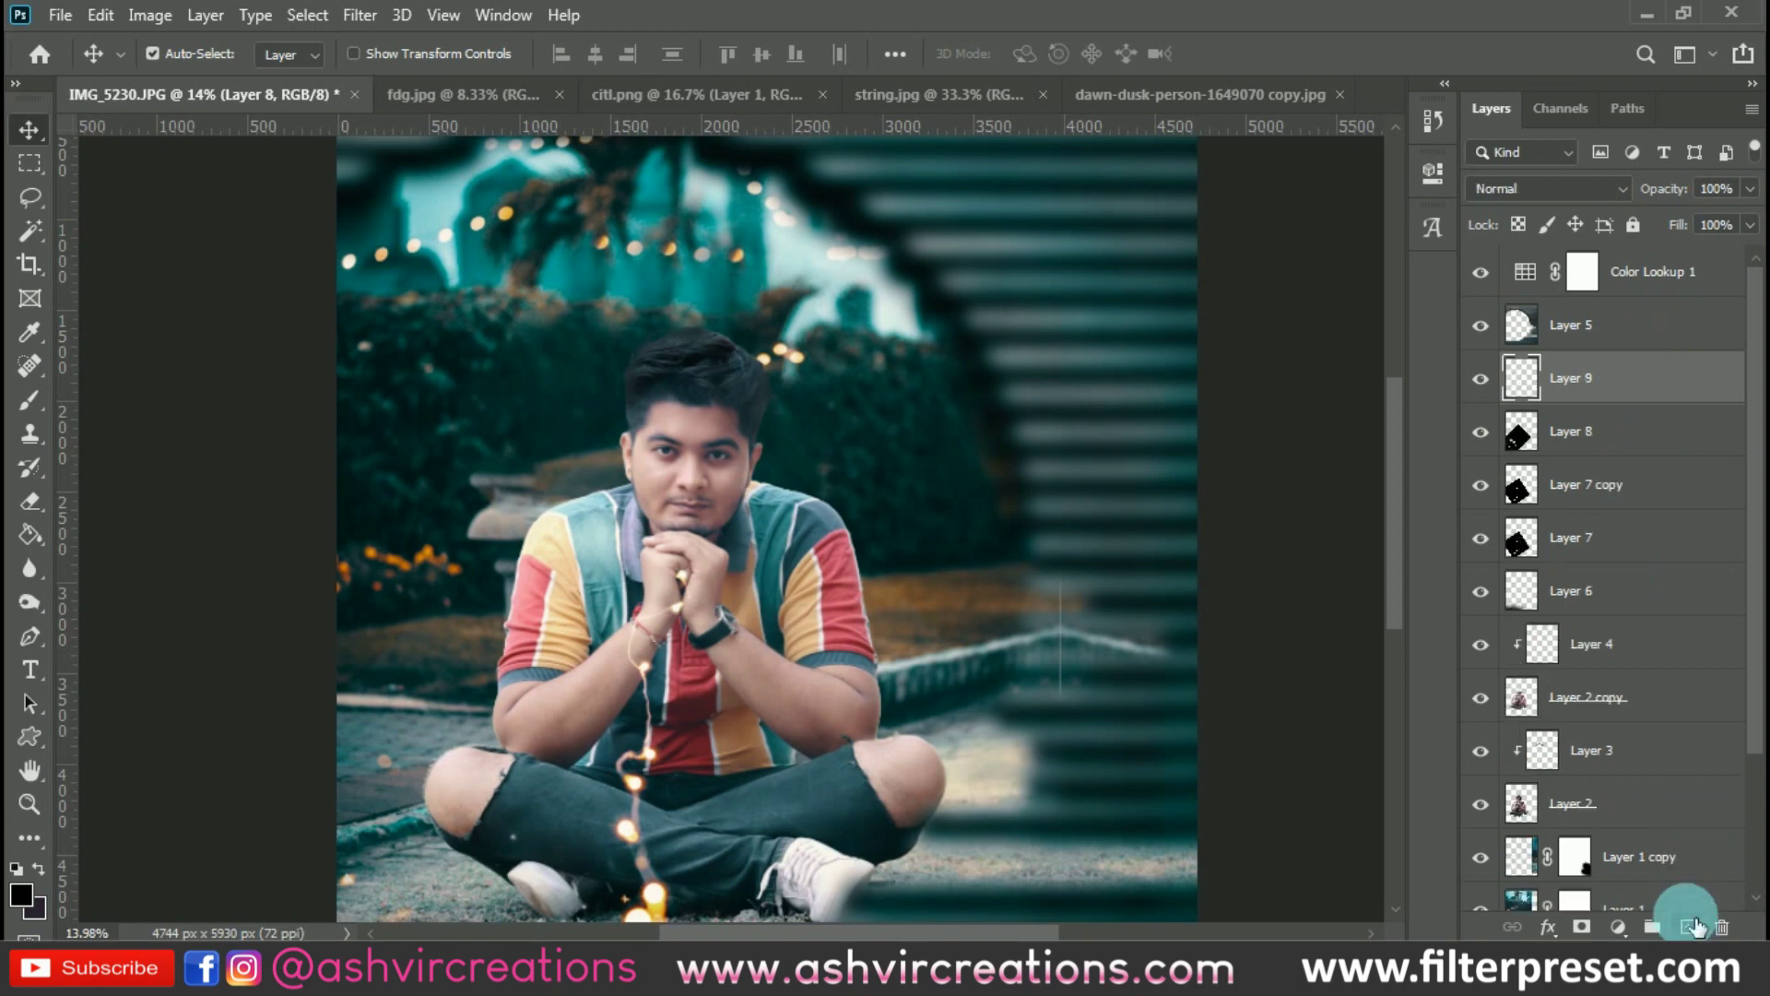
left_click(30, 400)
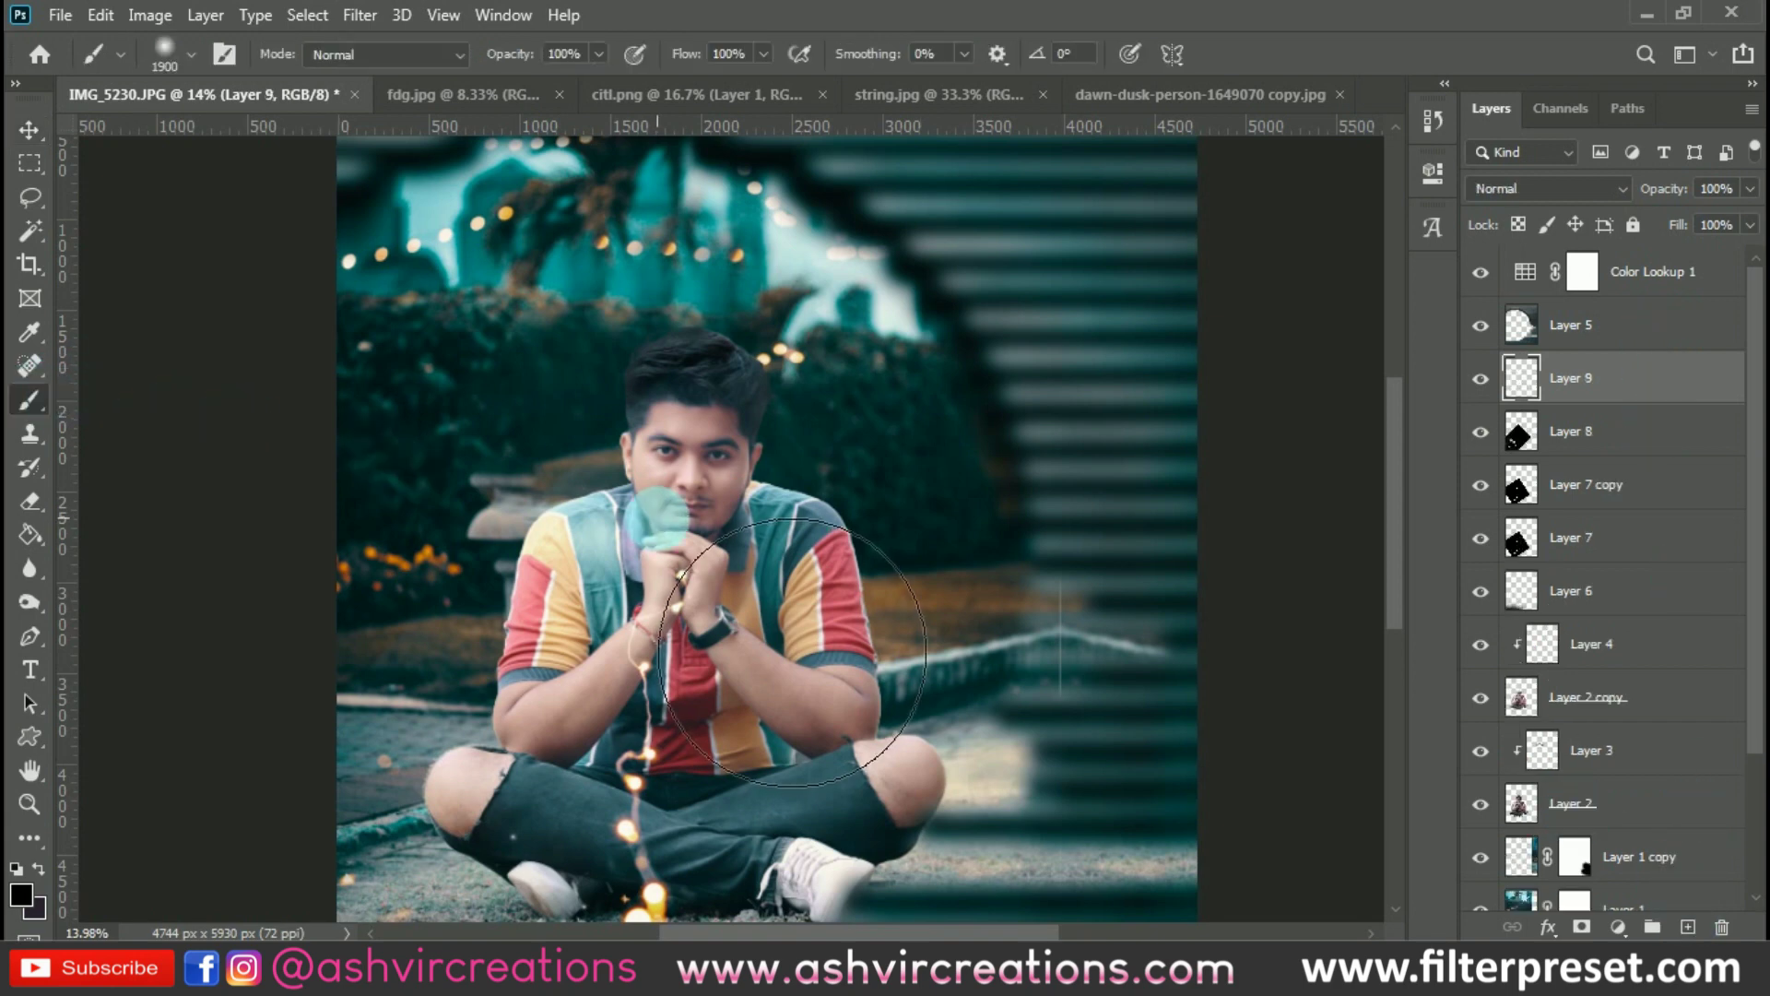
scroll(792, 653, "down", 3)
key("ctrl+z")
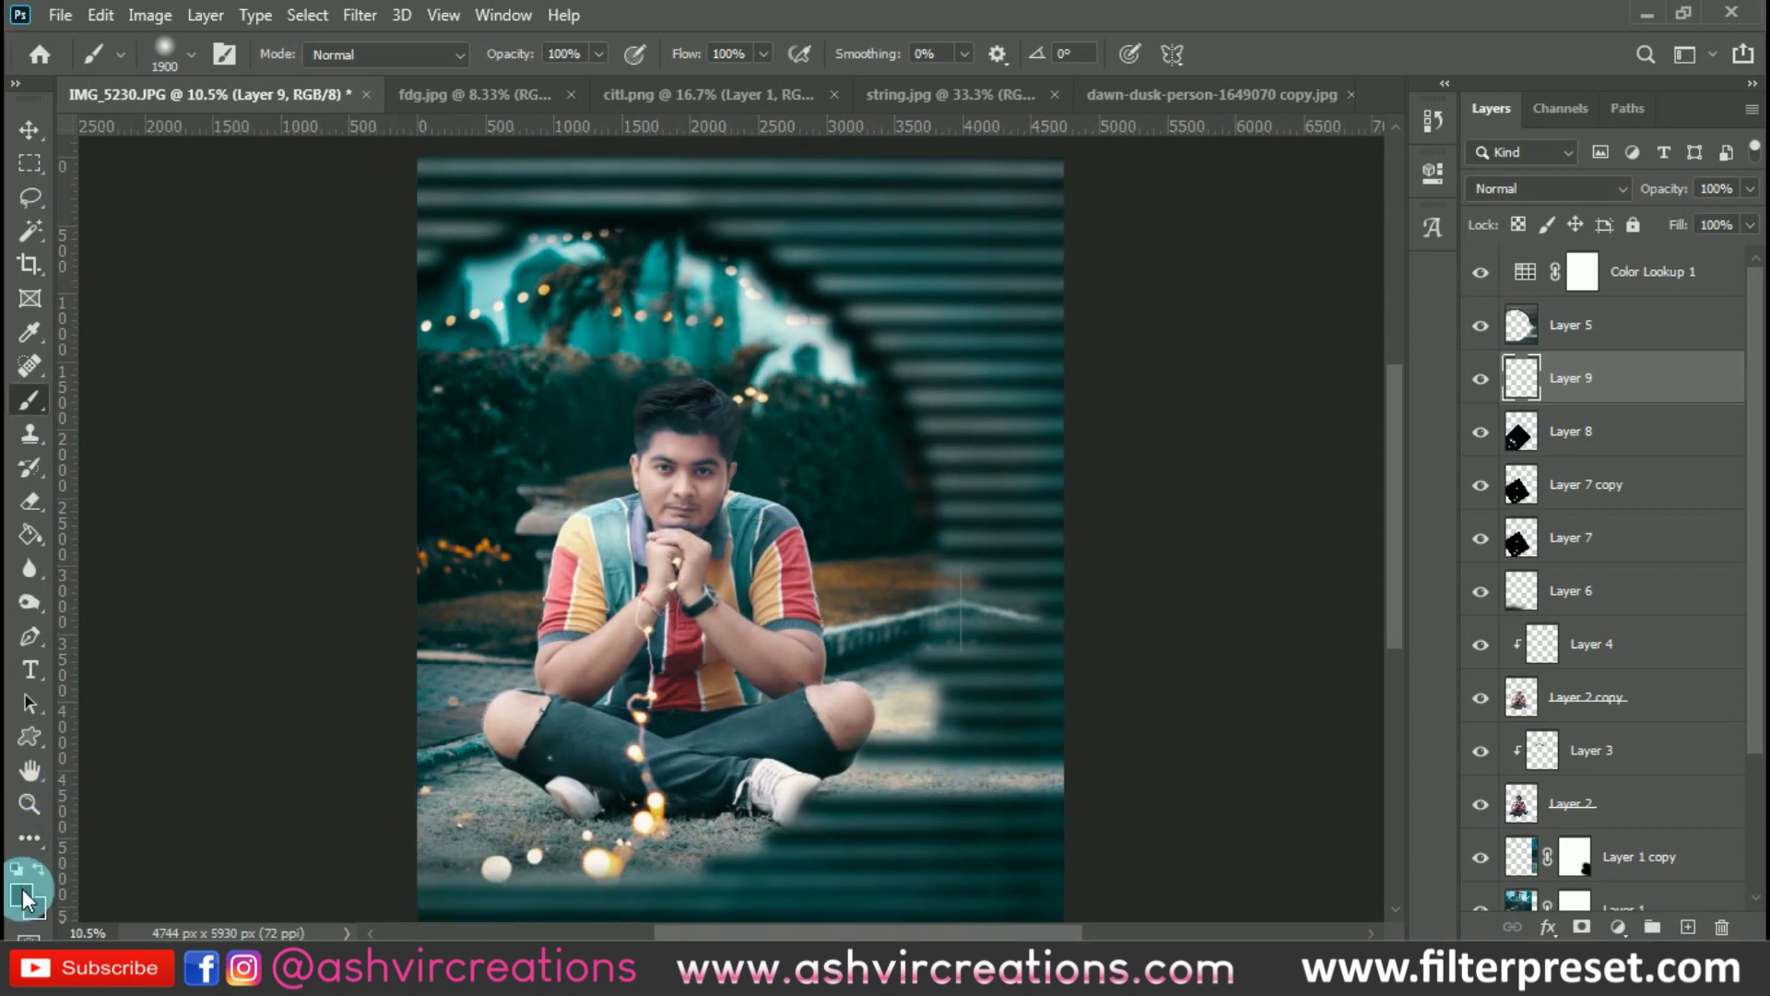
left_click(24, 898)
left_click_drag(1107, 422, 876, 266)
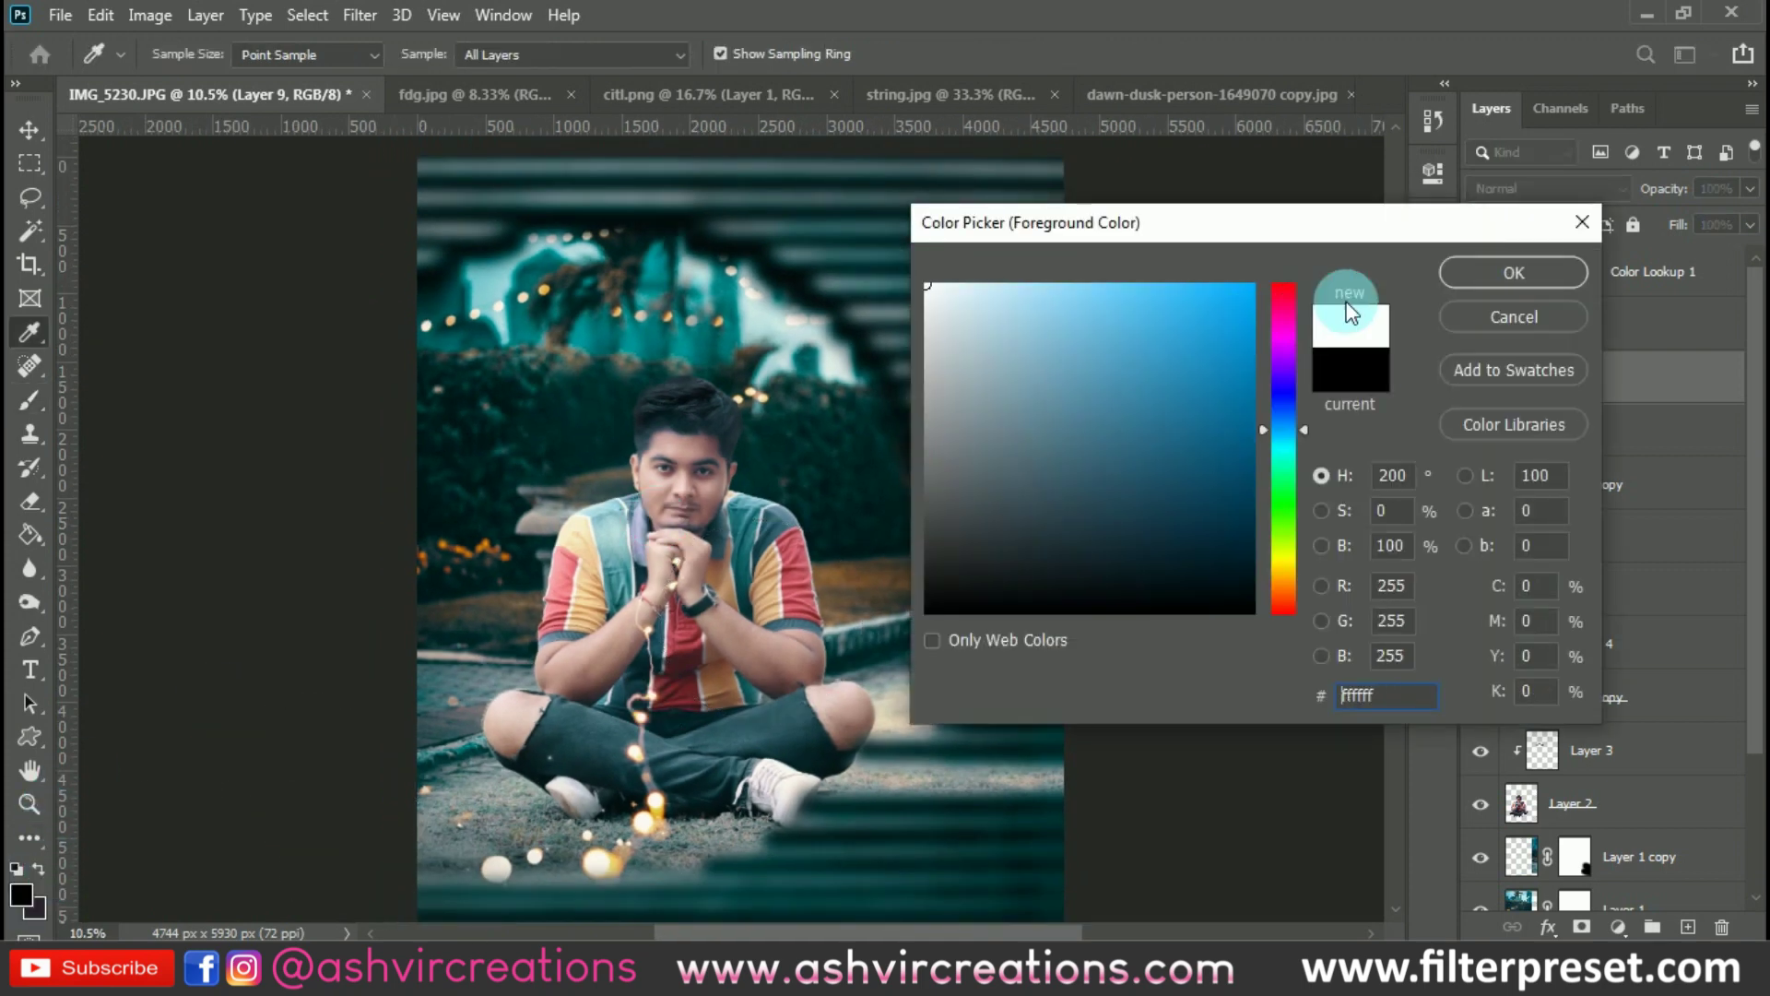
left_click(1514, 272)
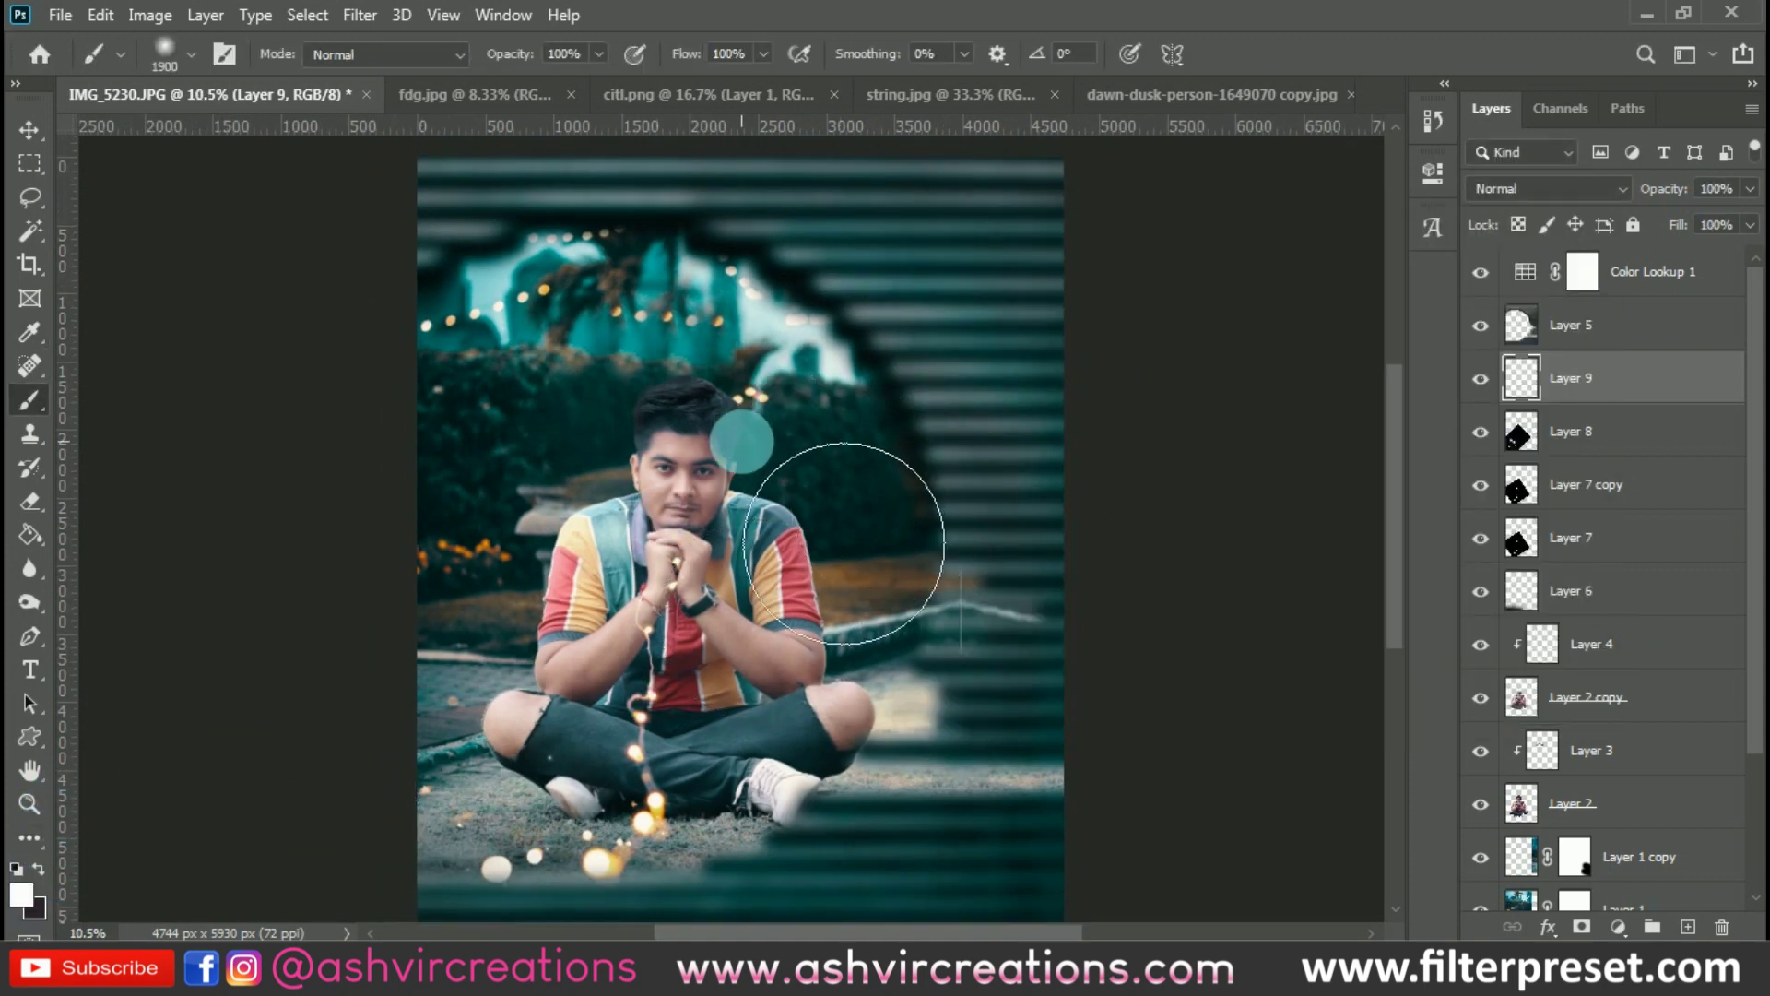
Paint one soft white 1900 px dab beside the man, enlarge it to about 189% and position the glow over the hedge and arch opening
left_click(741, 435)
key("v")
key("ctrl+t")
left_click_drag(952, 652, 1146, 849)
left_click_drag(830, 446, 776, 346)
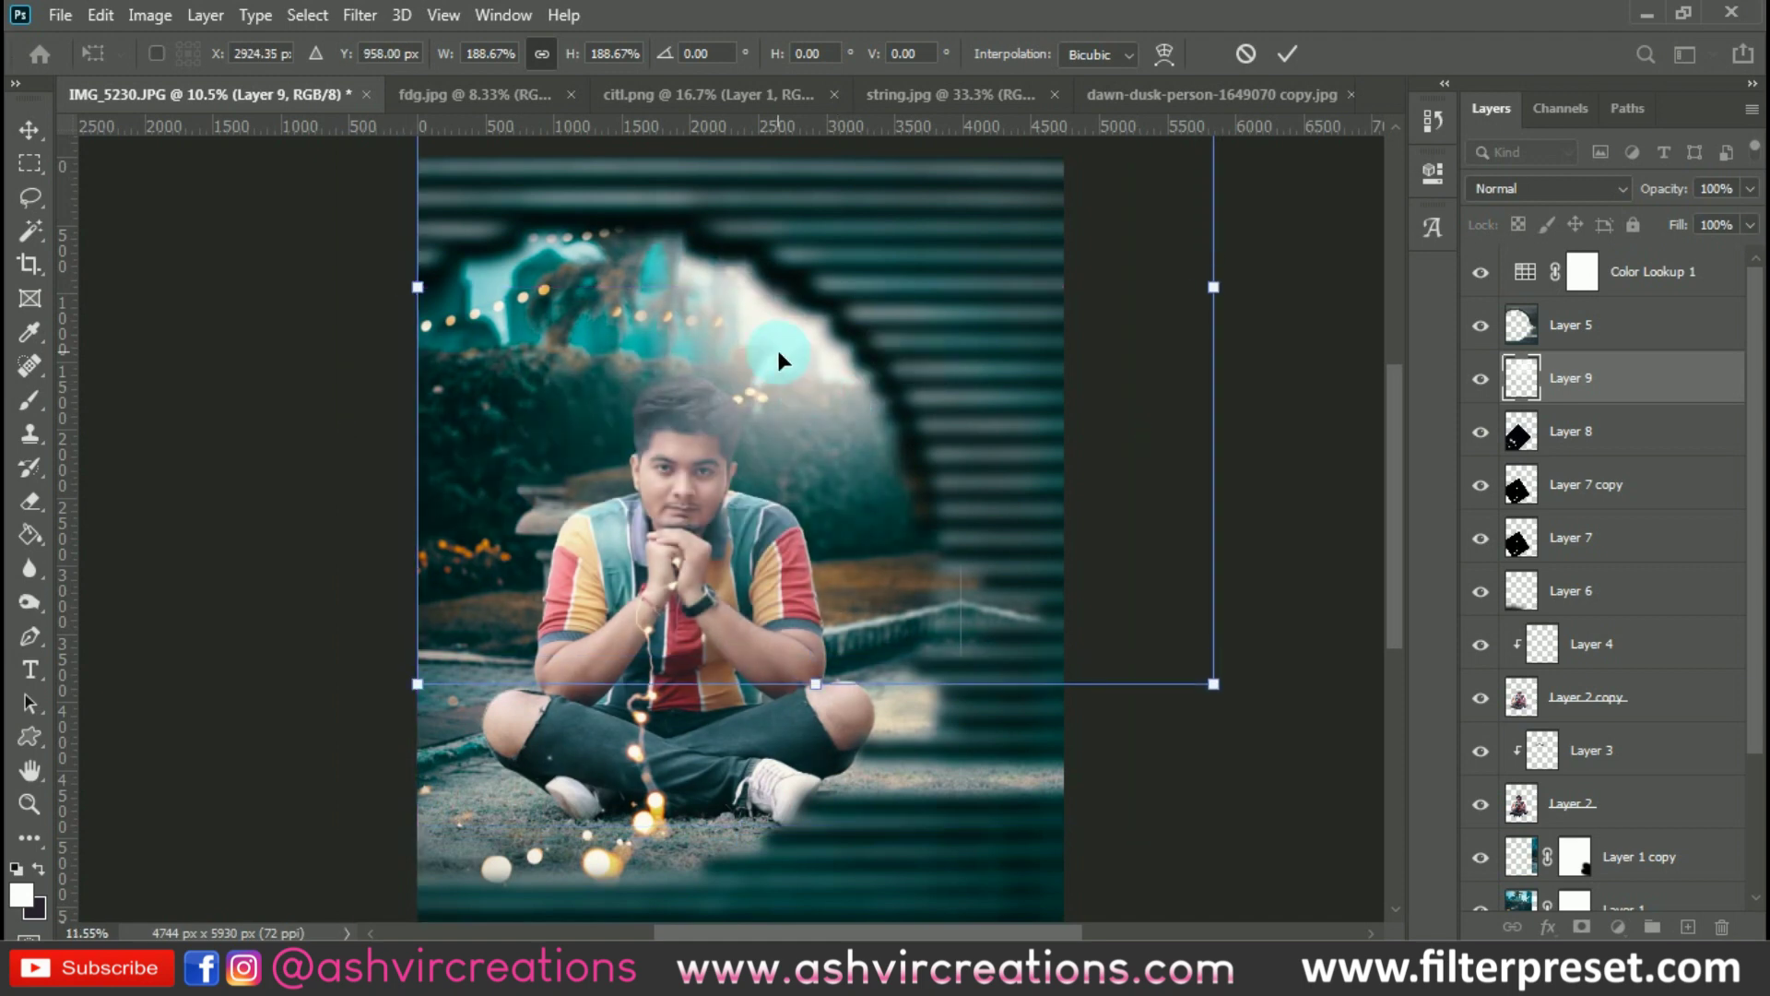
scroll(776, 349, "up", 1)
left_click_drag(782, 461, 703, 362)
key("Return")
Compare the composite with the white glow on Layer 9 hidden and shown, and examine the whole image
scroll(851, 420, "up", 2)
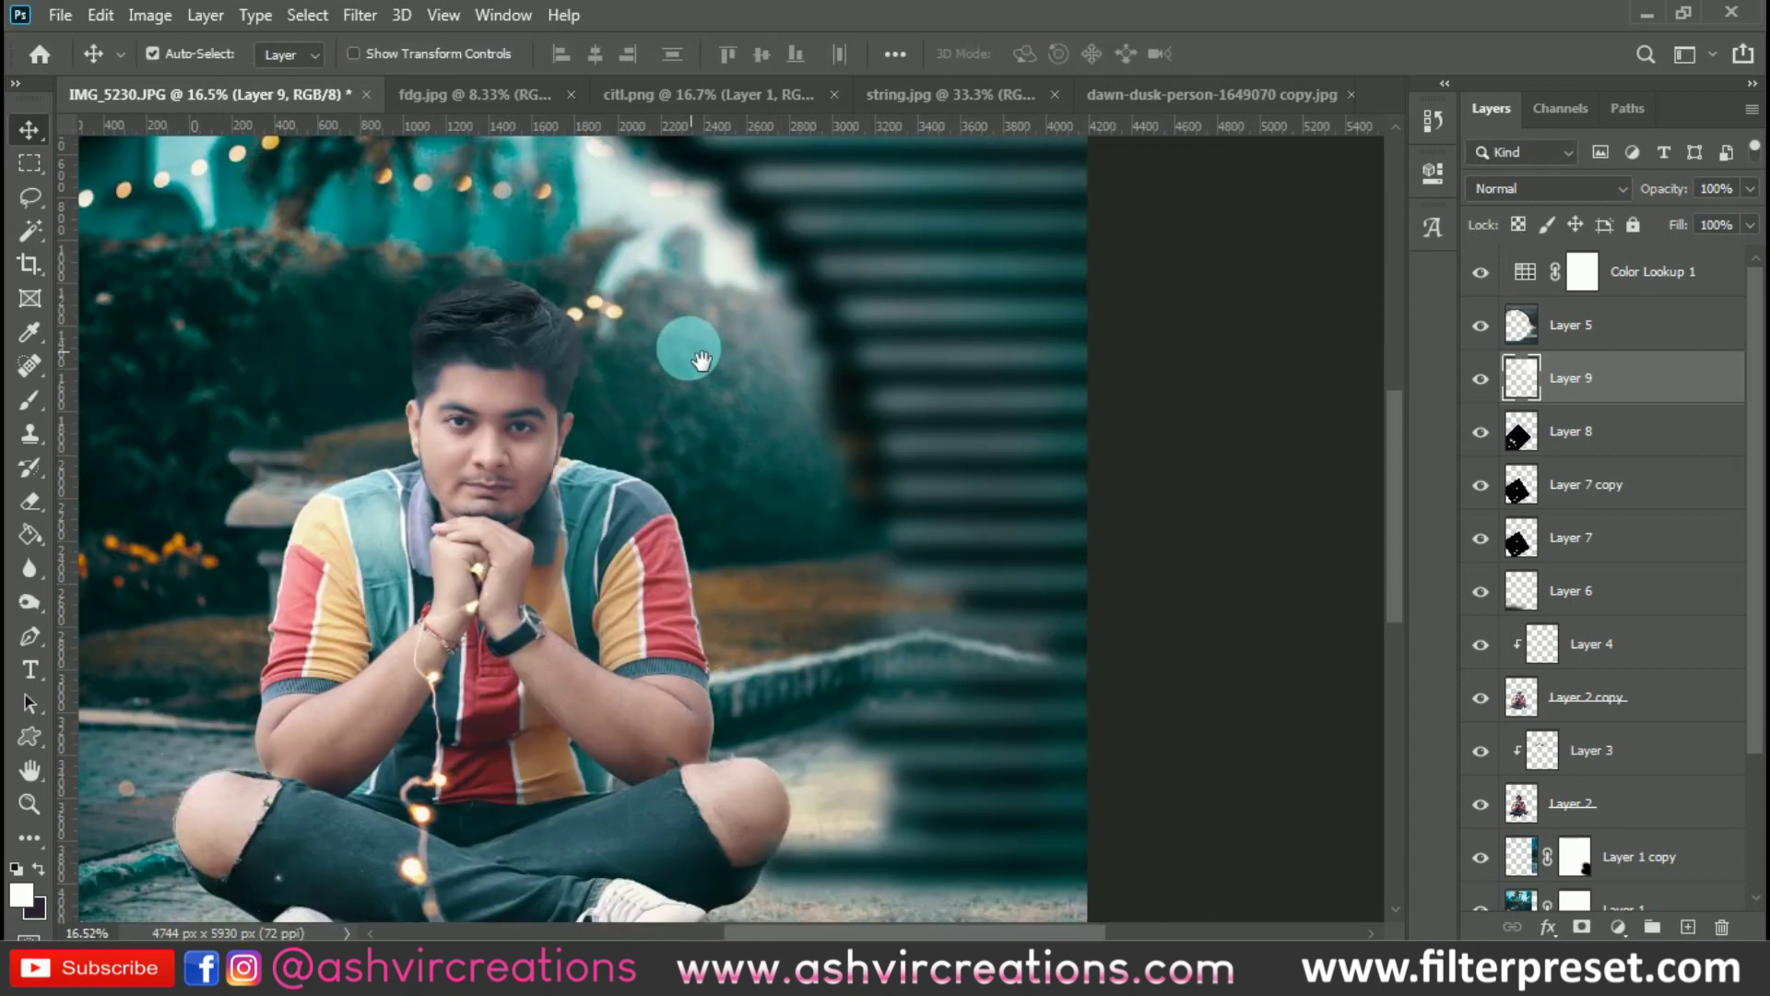
scroll(1603, 664, "down", 2)
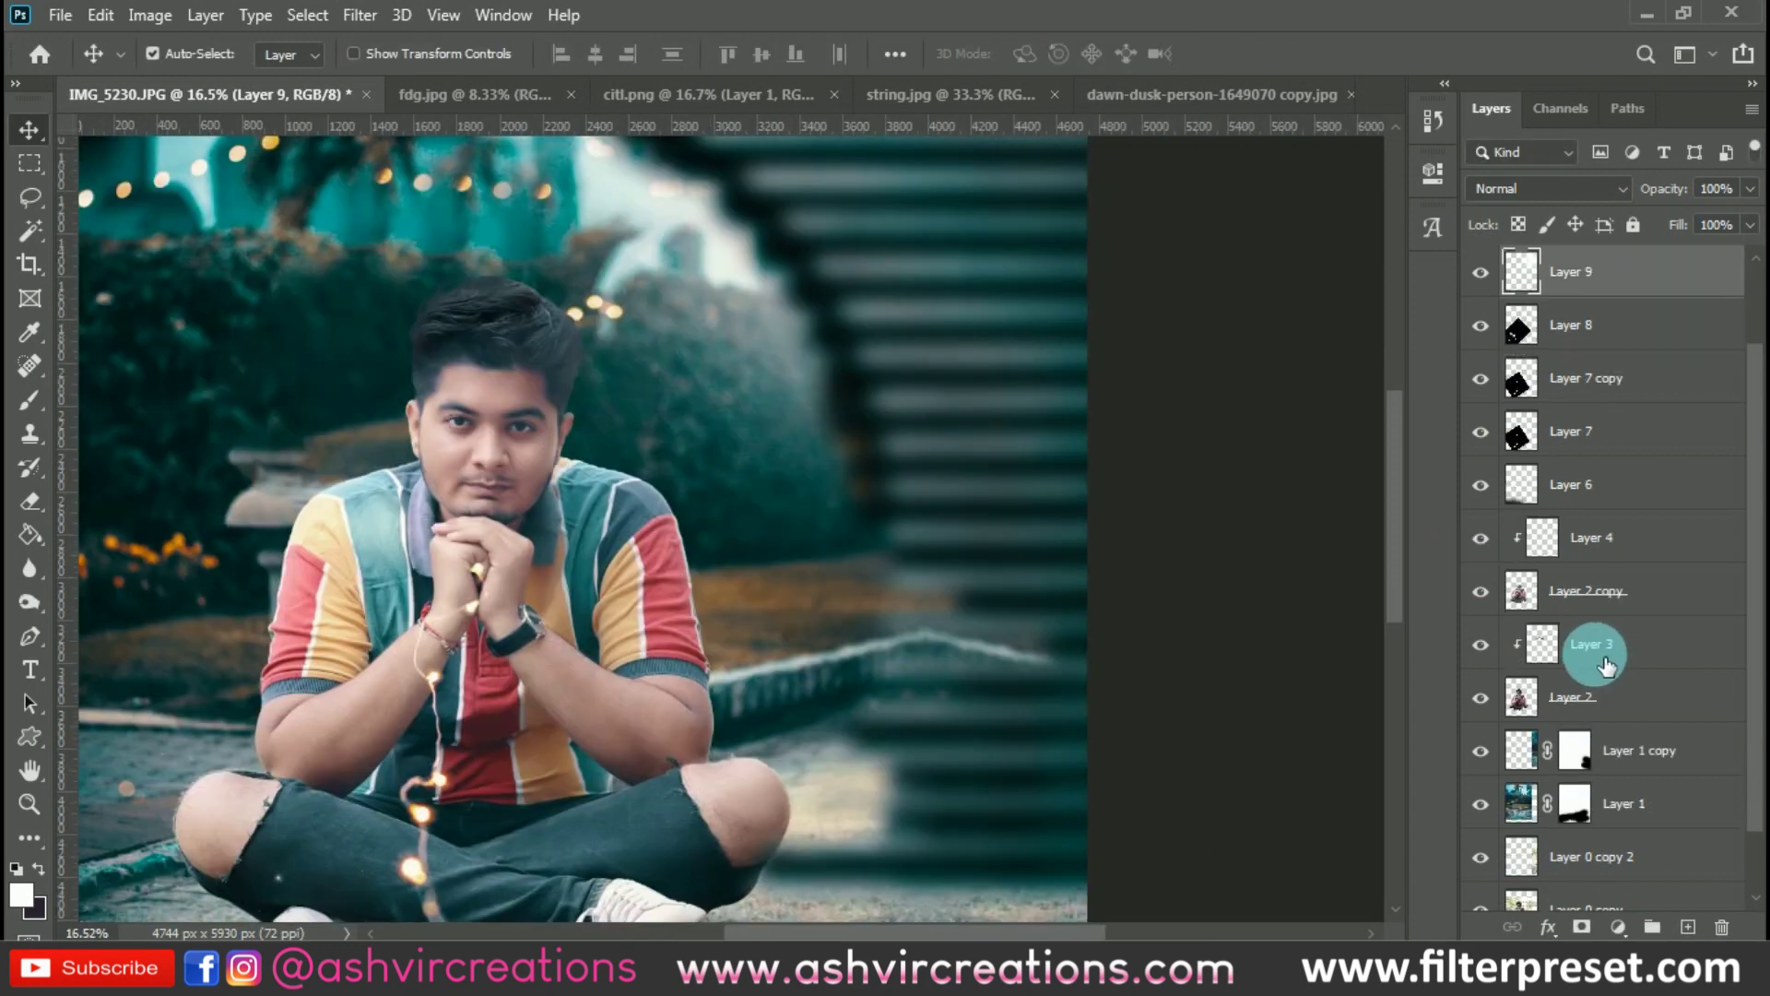
left_click(1495, 357)
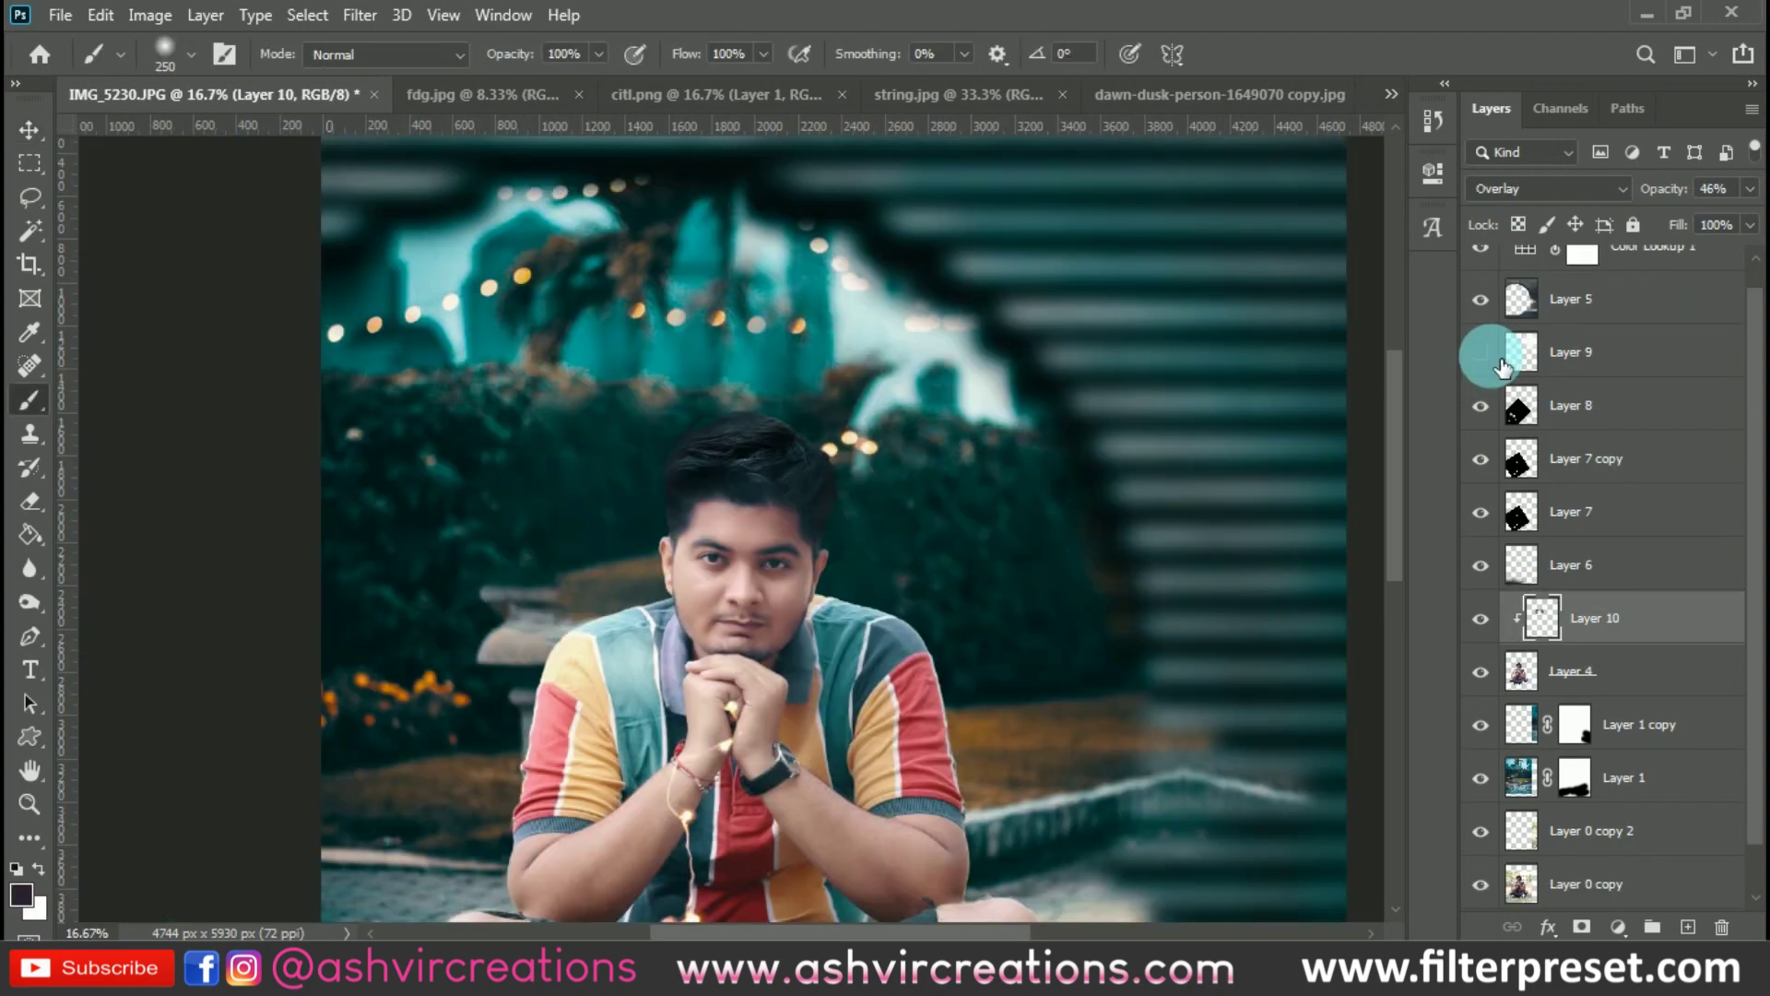
left_click(1499, 363)
left_click(1499, 362)
key("ctrl+minus")
key("ctrl+minus")
key("ctrl+minus")
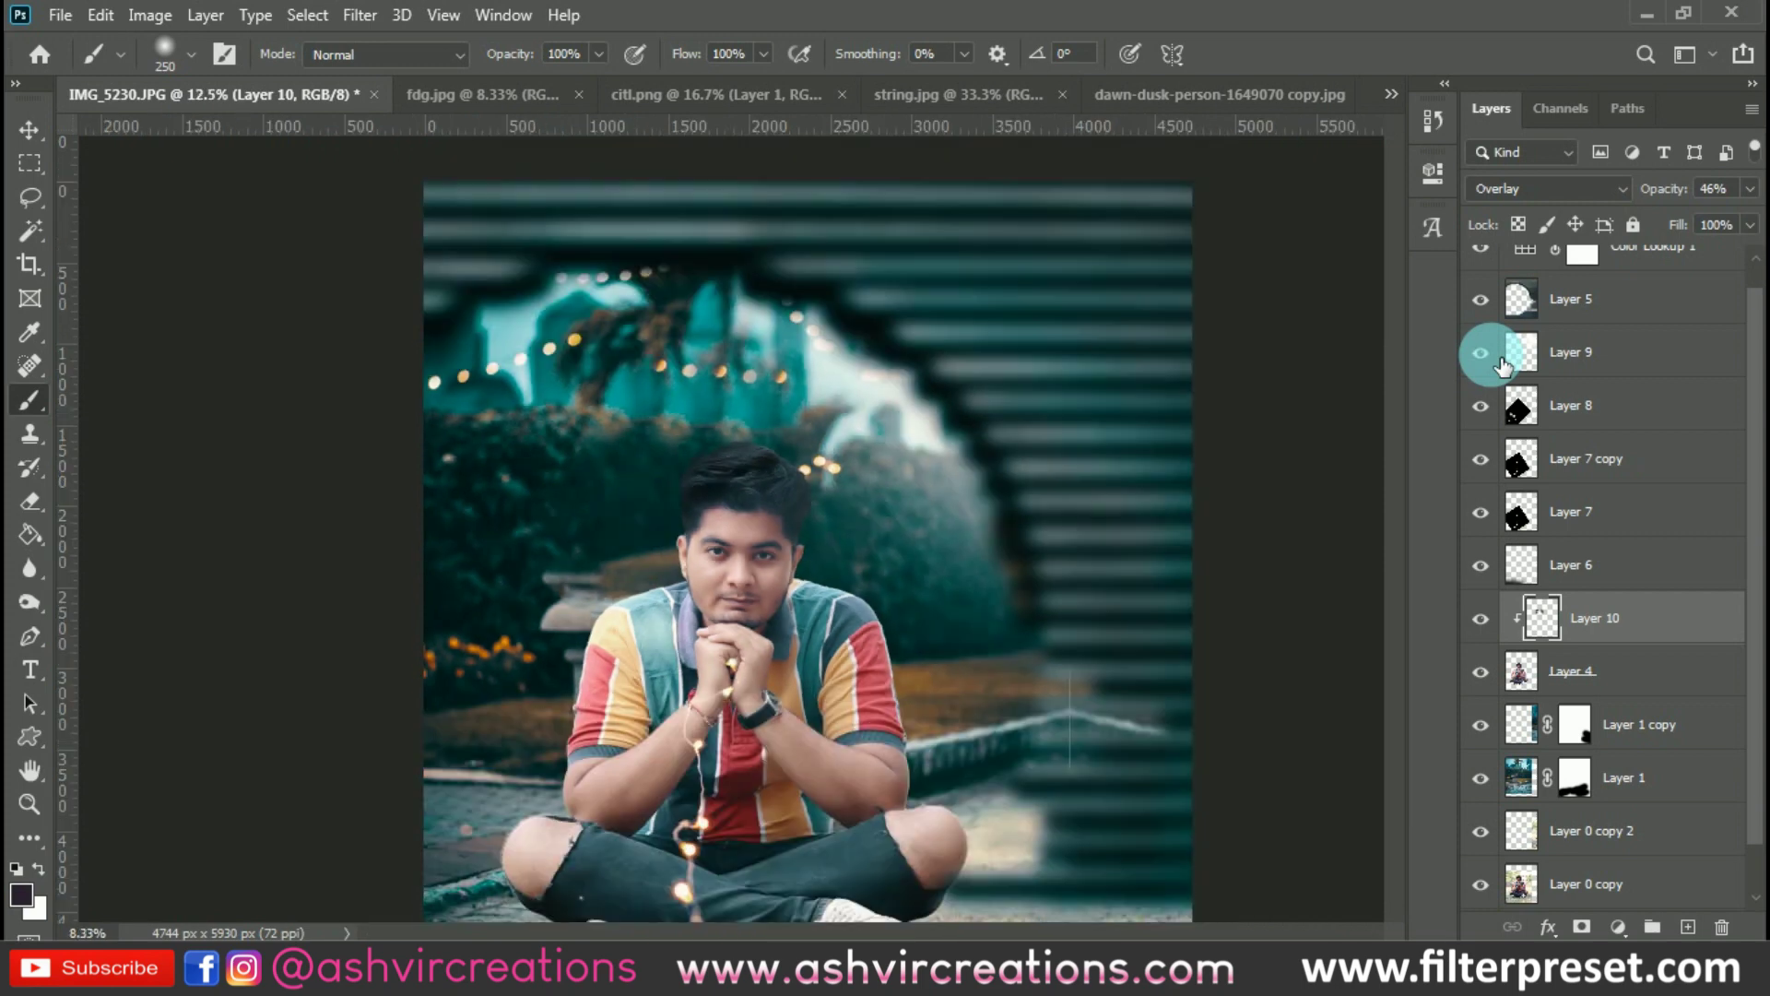
key("ctrl+plus")
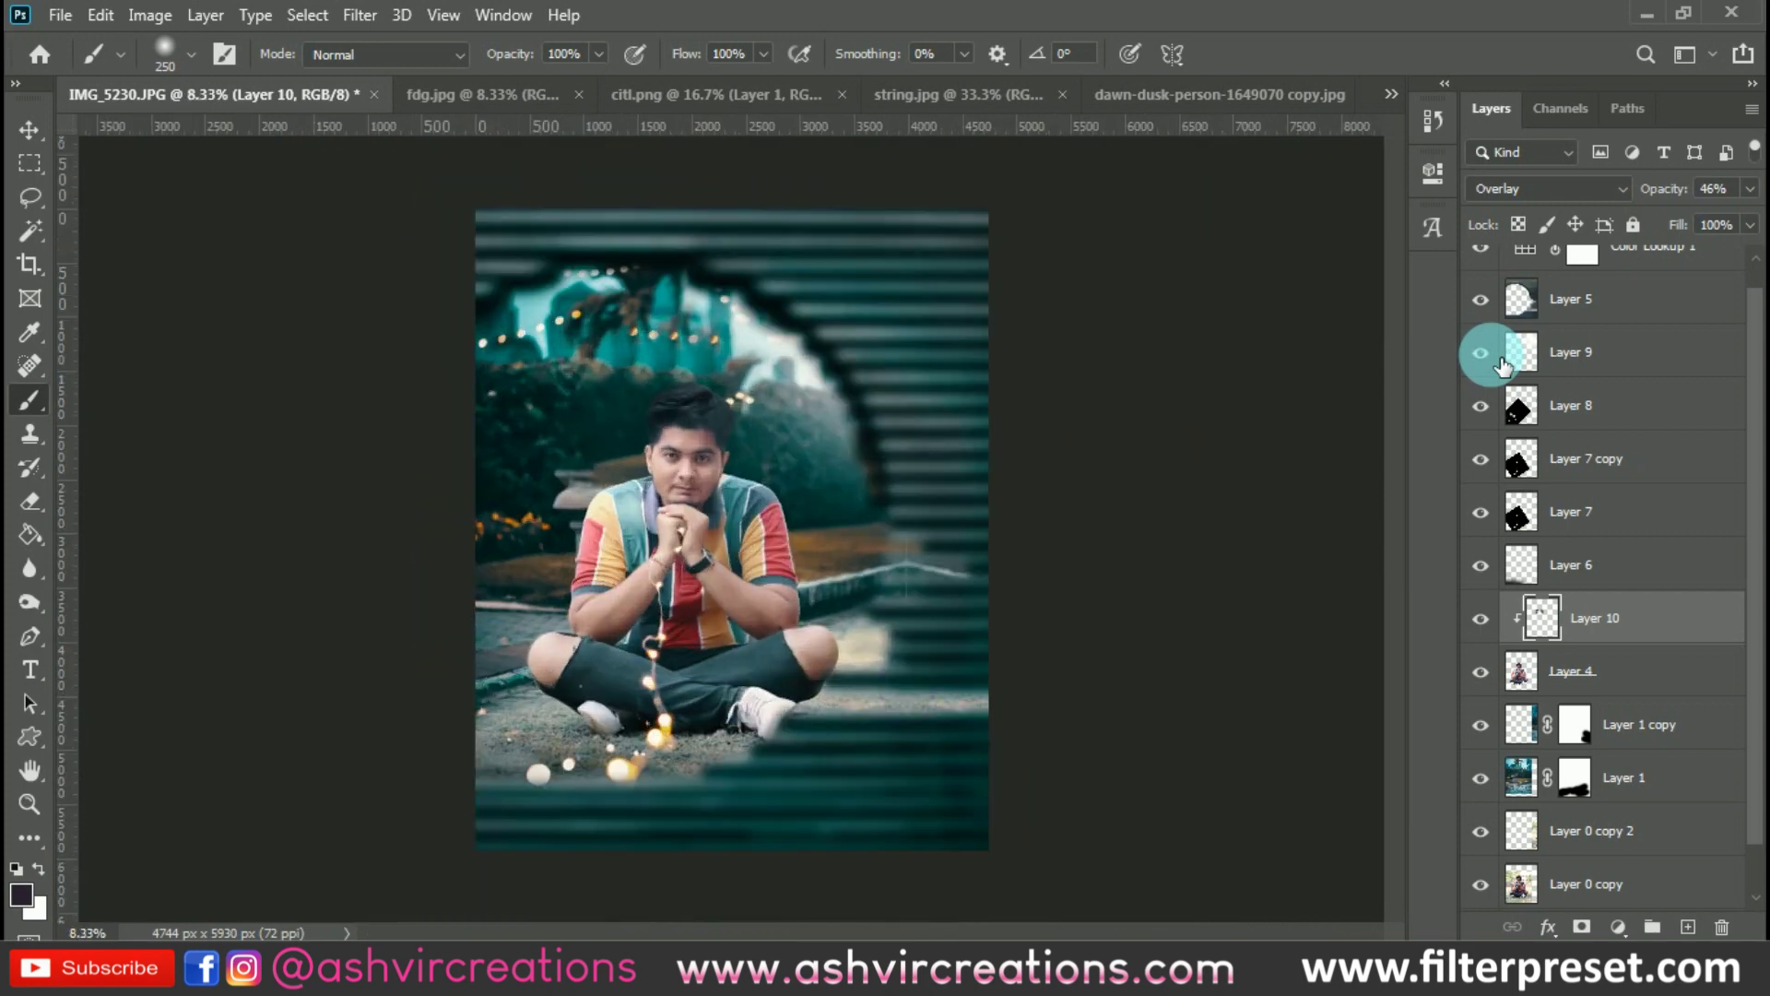
Add a Curves adjustment layer above Layer 5 and anchor a point in the shadows of its RGB curve
key("v")
scroll(1574, 706, "down", 1)
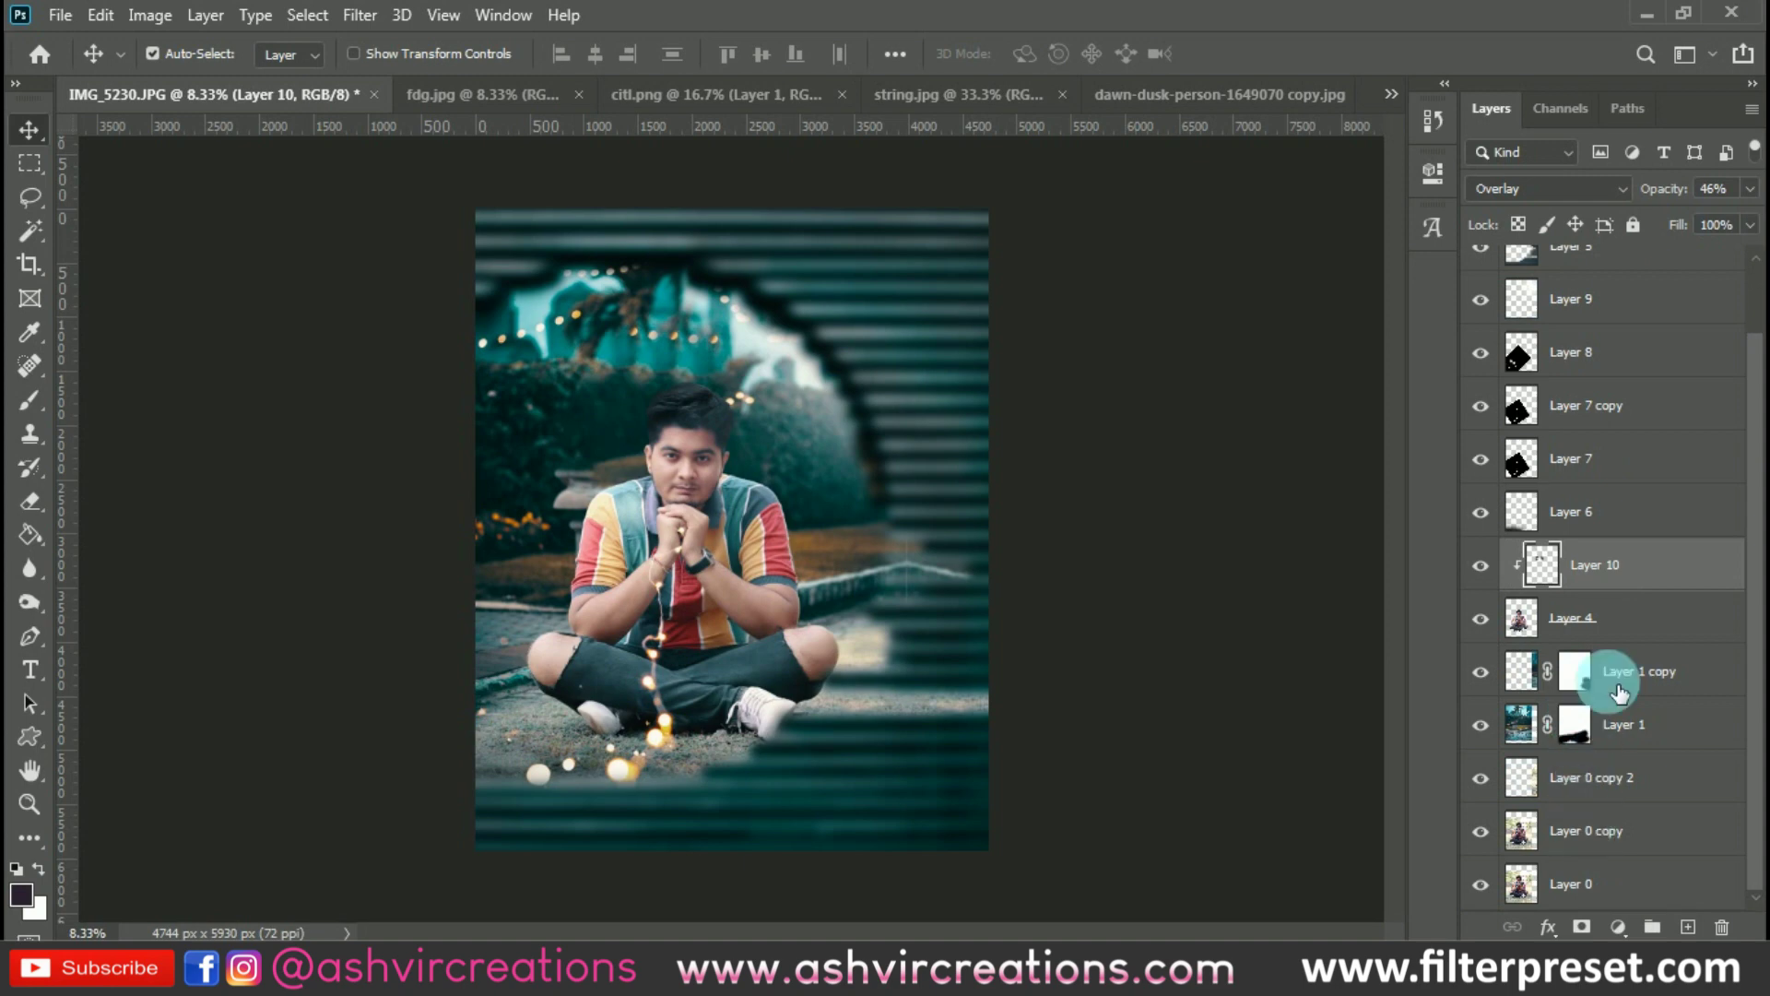
scroll(1604, 456, "up", 1)
left_click(1622, 323)
left_click(1618, 925)
left_click(1637, 600)
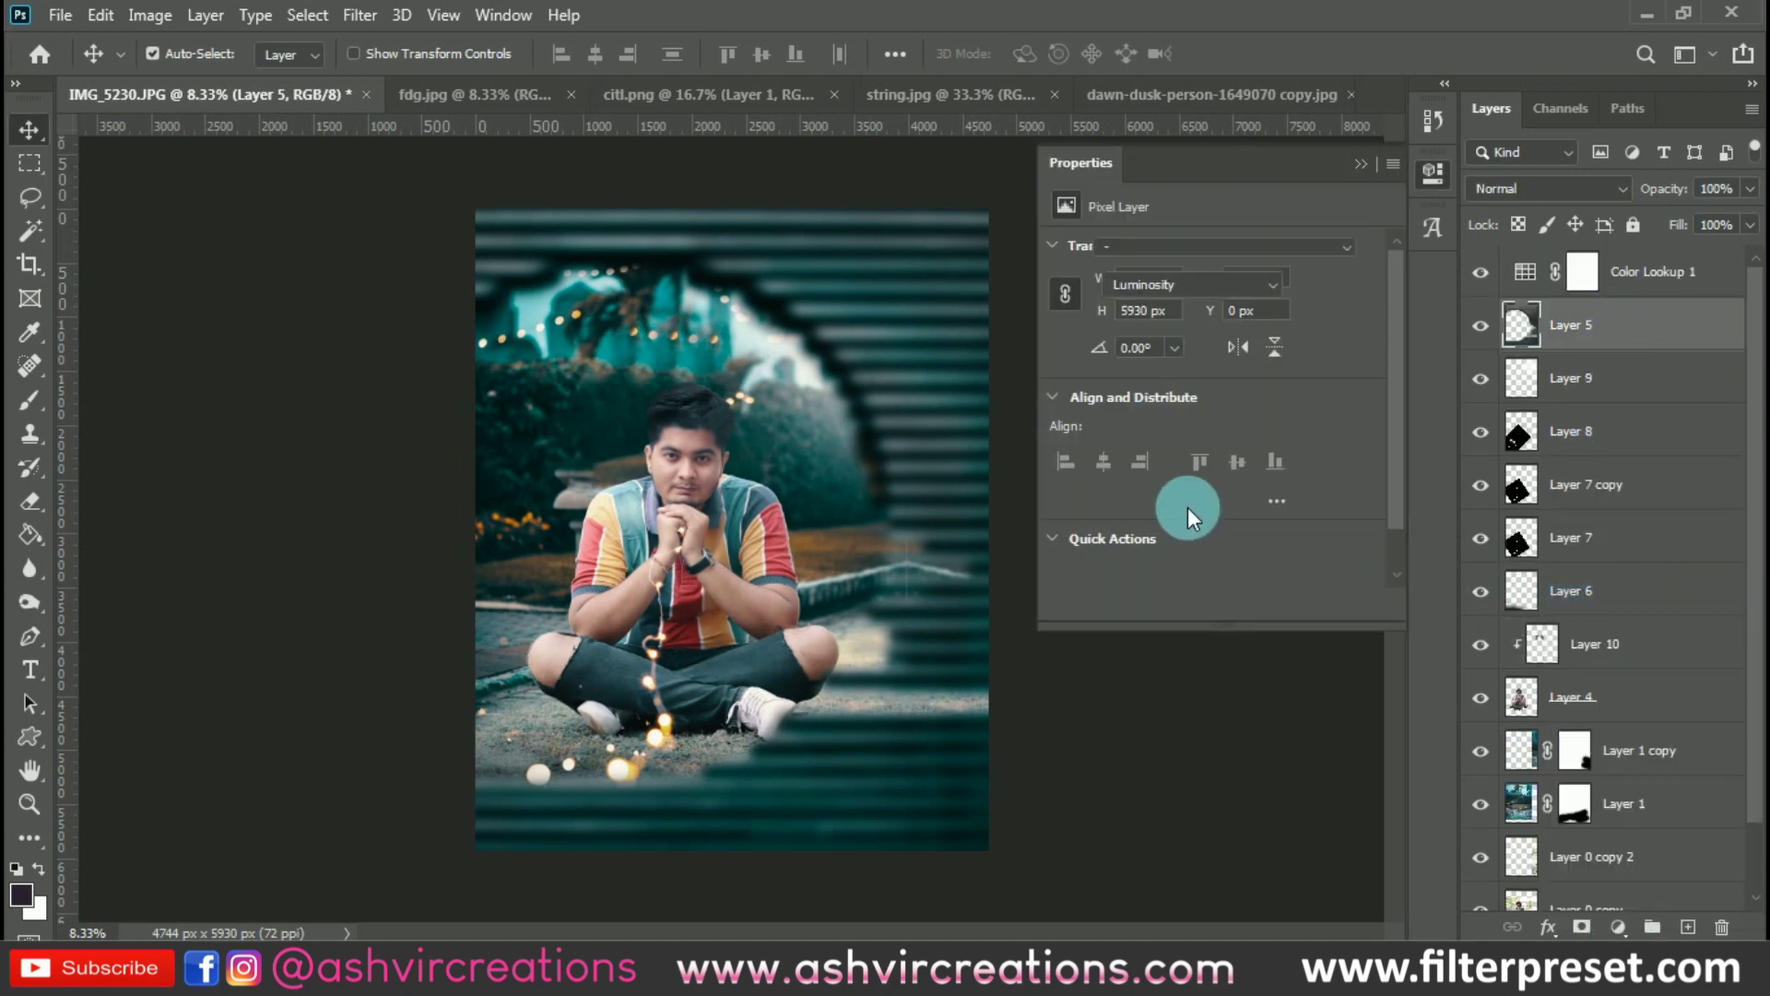
left_click(1185, 508)
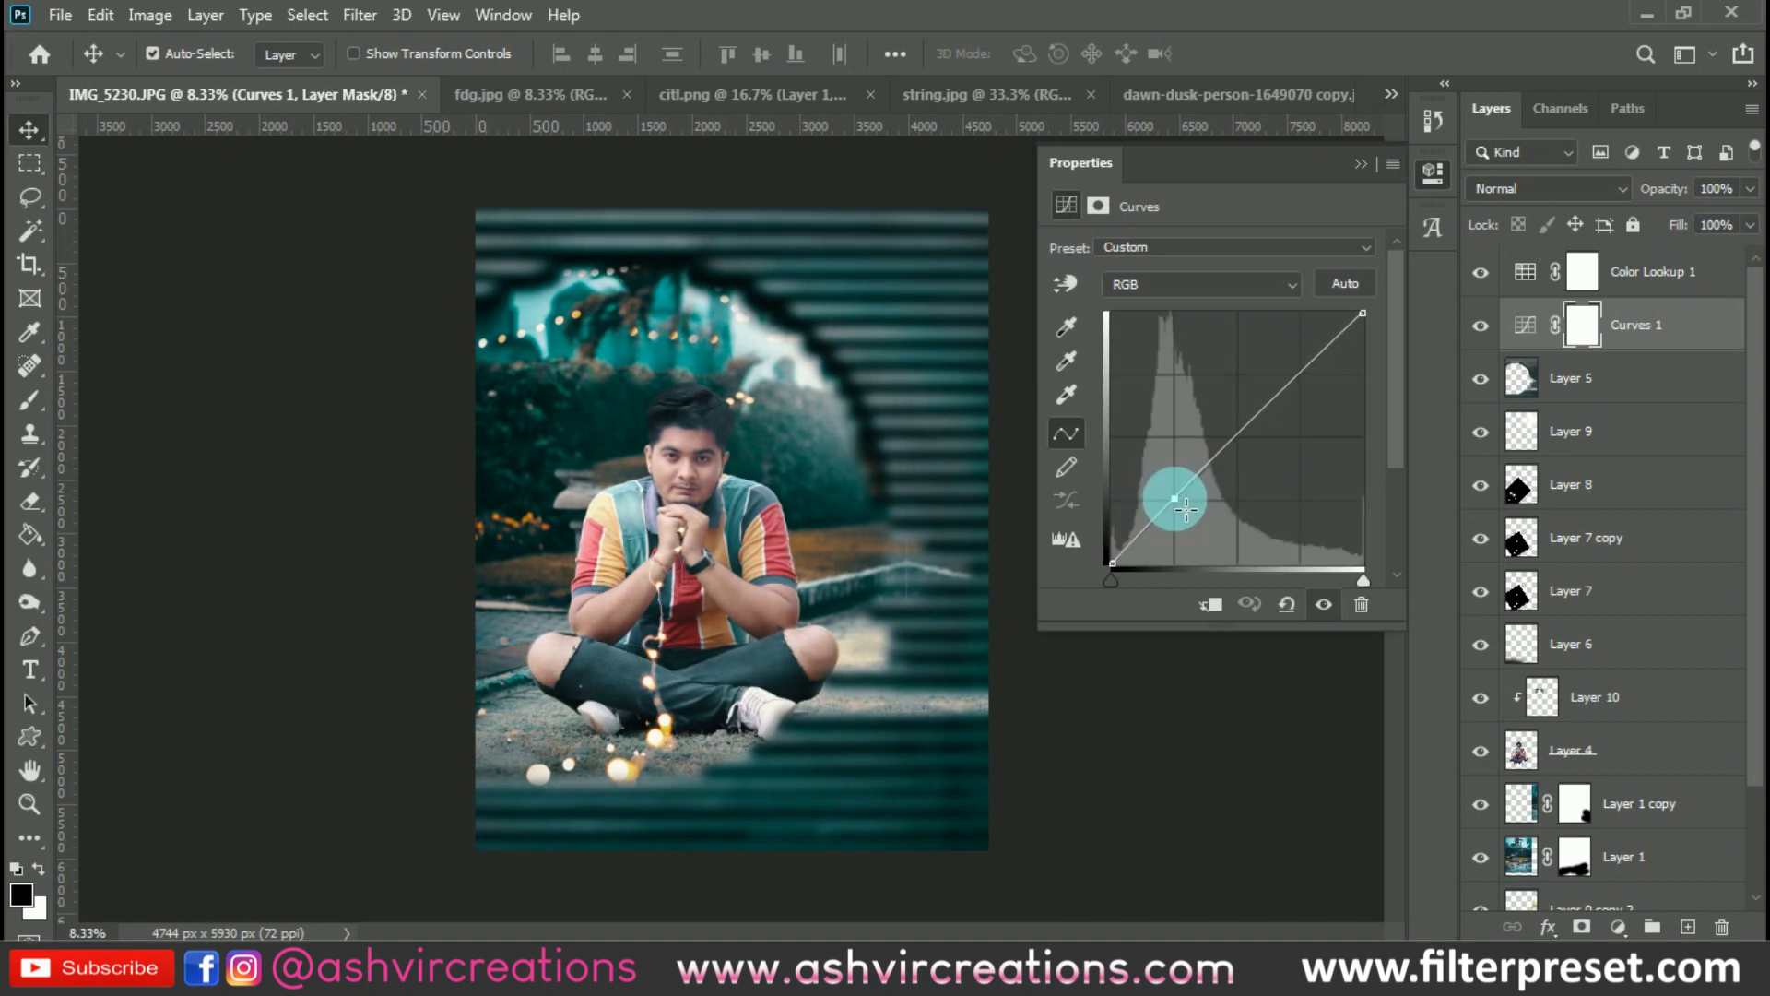
Raise the RGB curve's black point to fade the shadows, and anchor points in the highlights and midtones
left_click(1112, 563)
left_click_drag(1112, 563, 1122, 541)
left_click_drag(1310, 406, 1307, 386)
left_click_drag(1252, 456, 1250, 441)
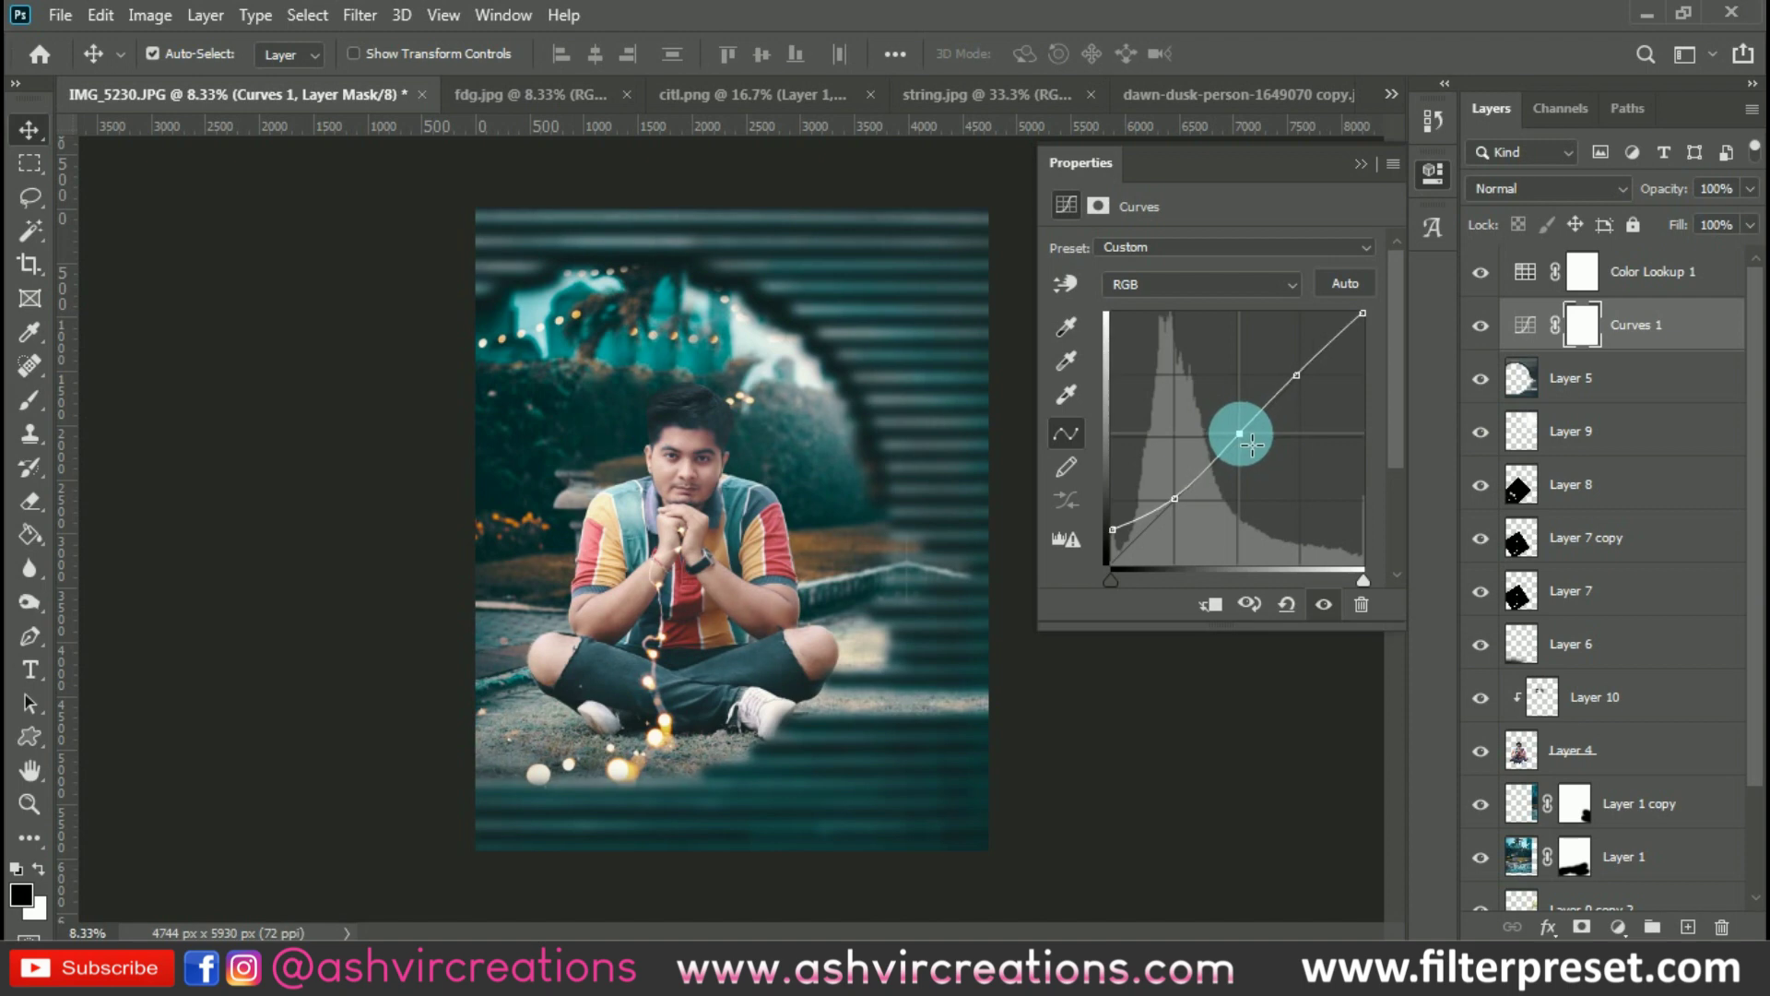
Raise the black point of the Curves 1 RGB curve slightly further and close the curve's settings
key("ctrl+plus")
key("ctrl+plus")
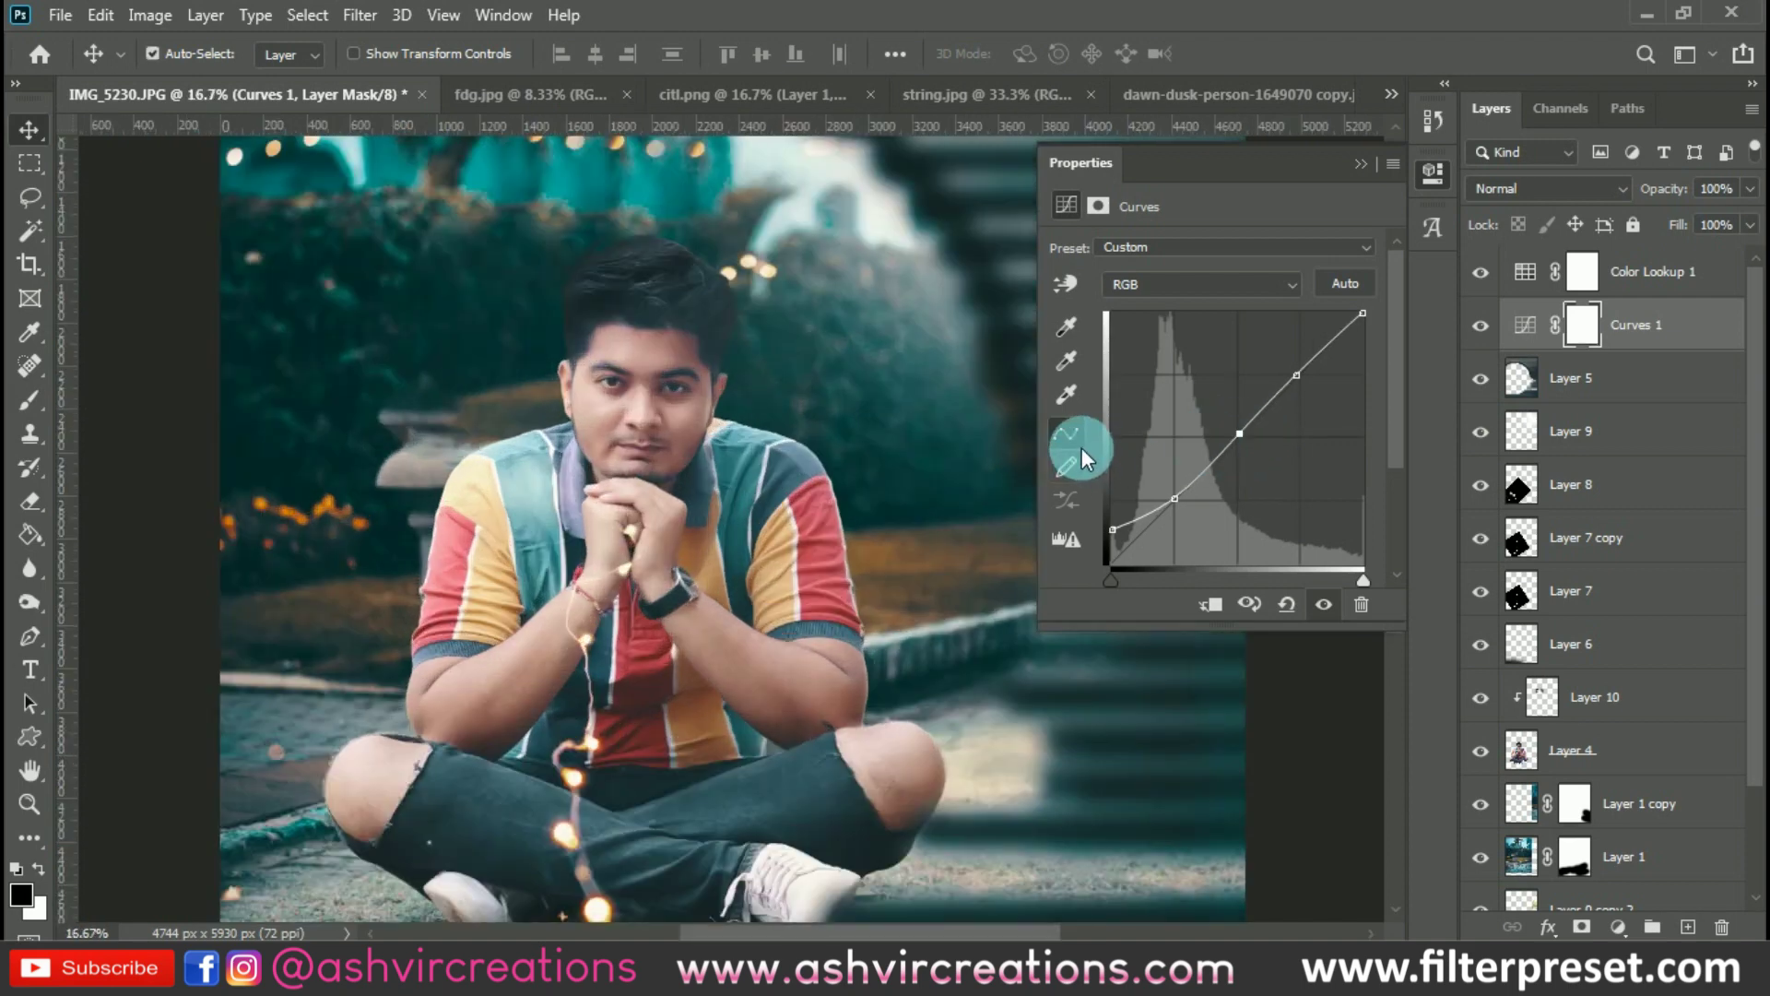
left_click(1114, 529)
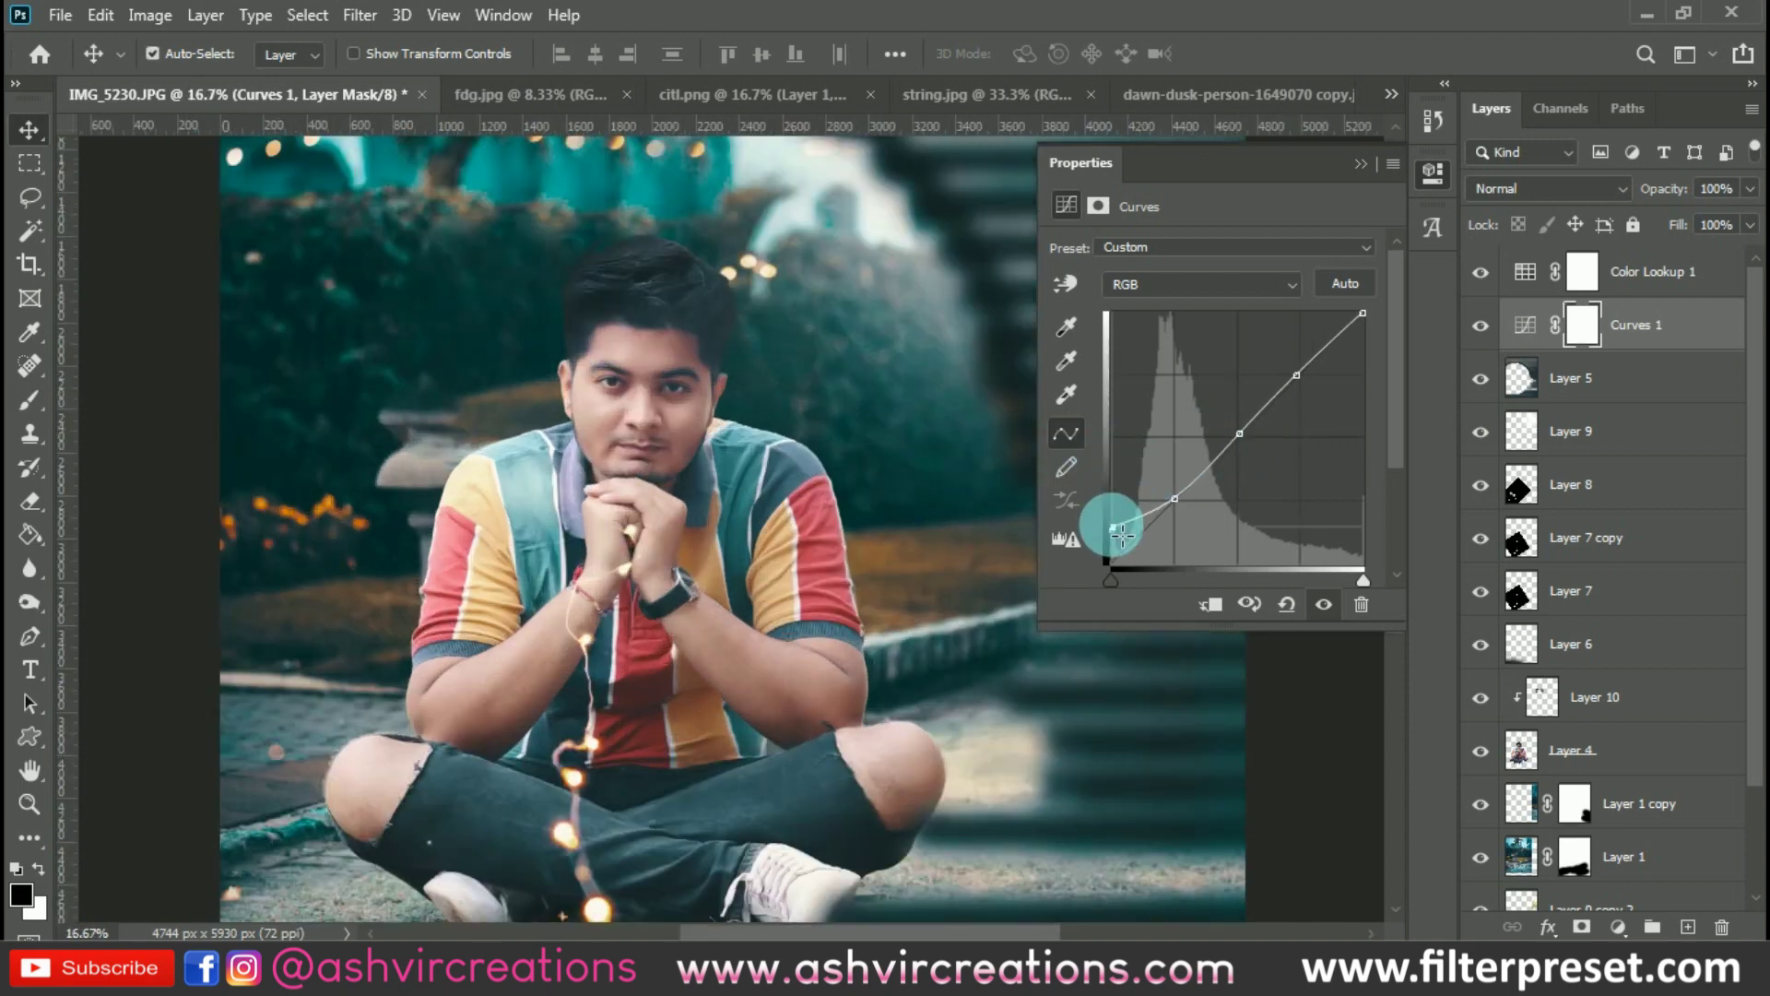
left_click_drag(1121, 534, 1115, 526)
left_click(1360, 205)
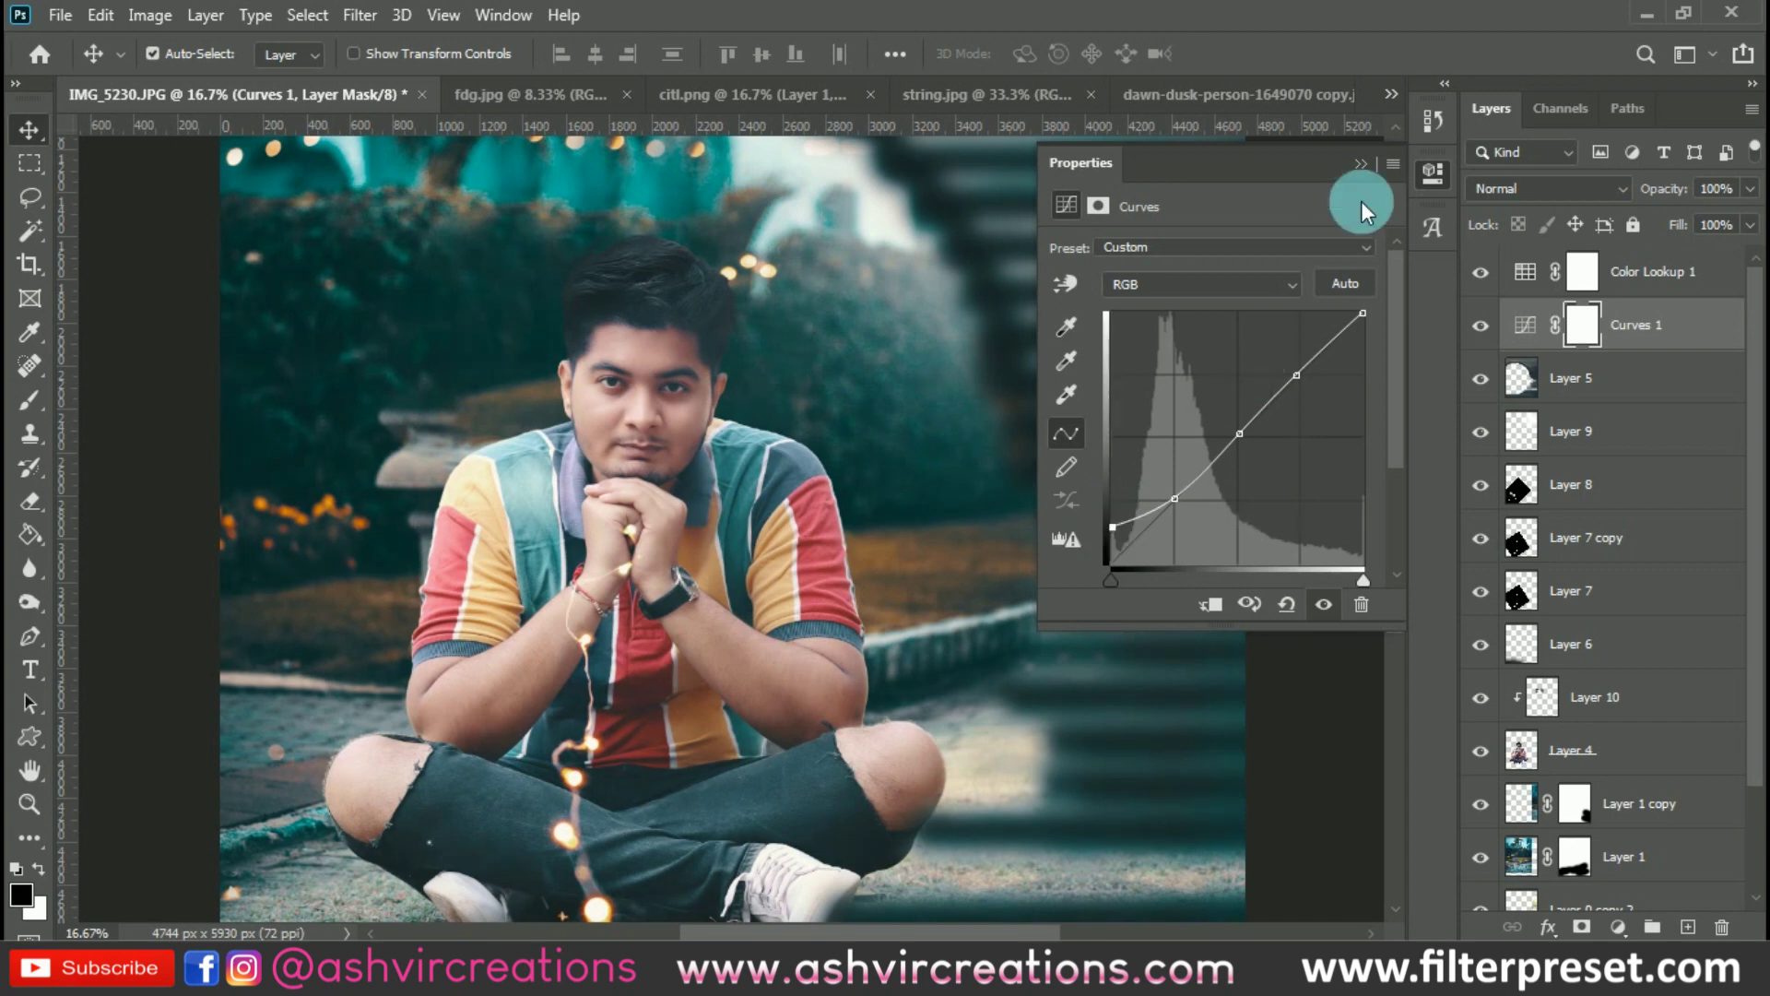
left_click(1360, 168)
Compare the image with the Curves 1 adjustment hidden and shown, checking the fade up close and on the whole portrait
left_click(1481, 326)
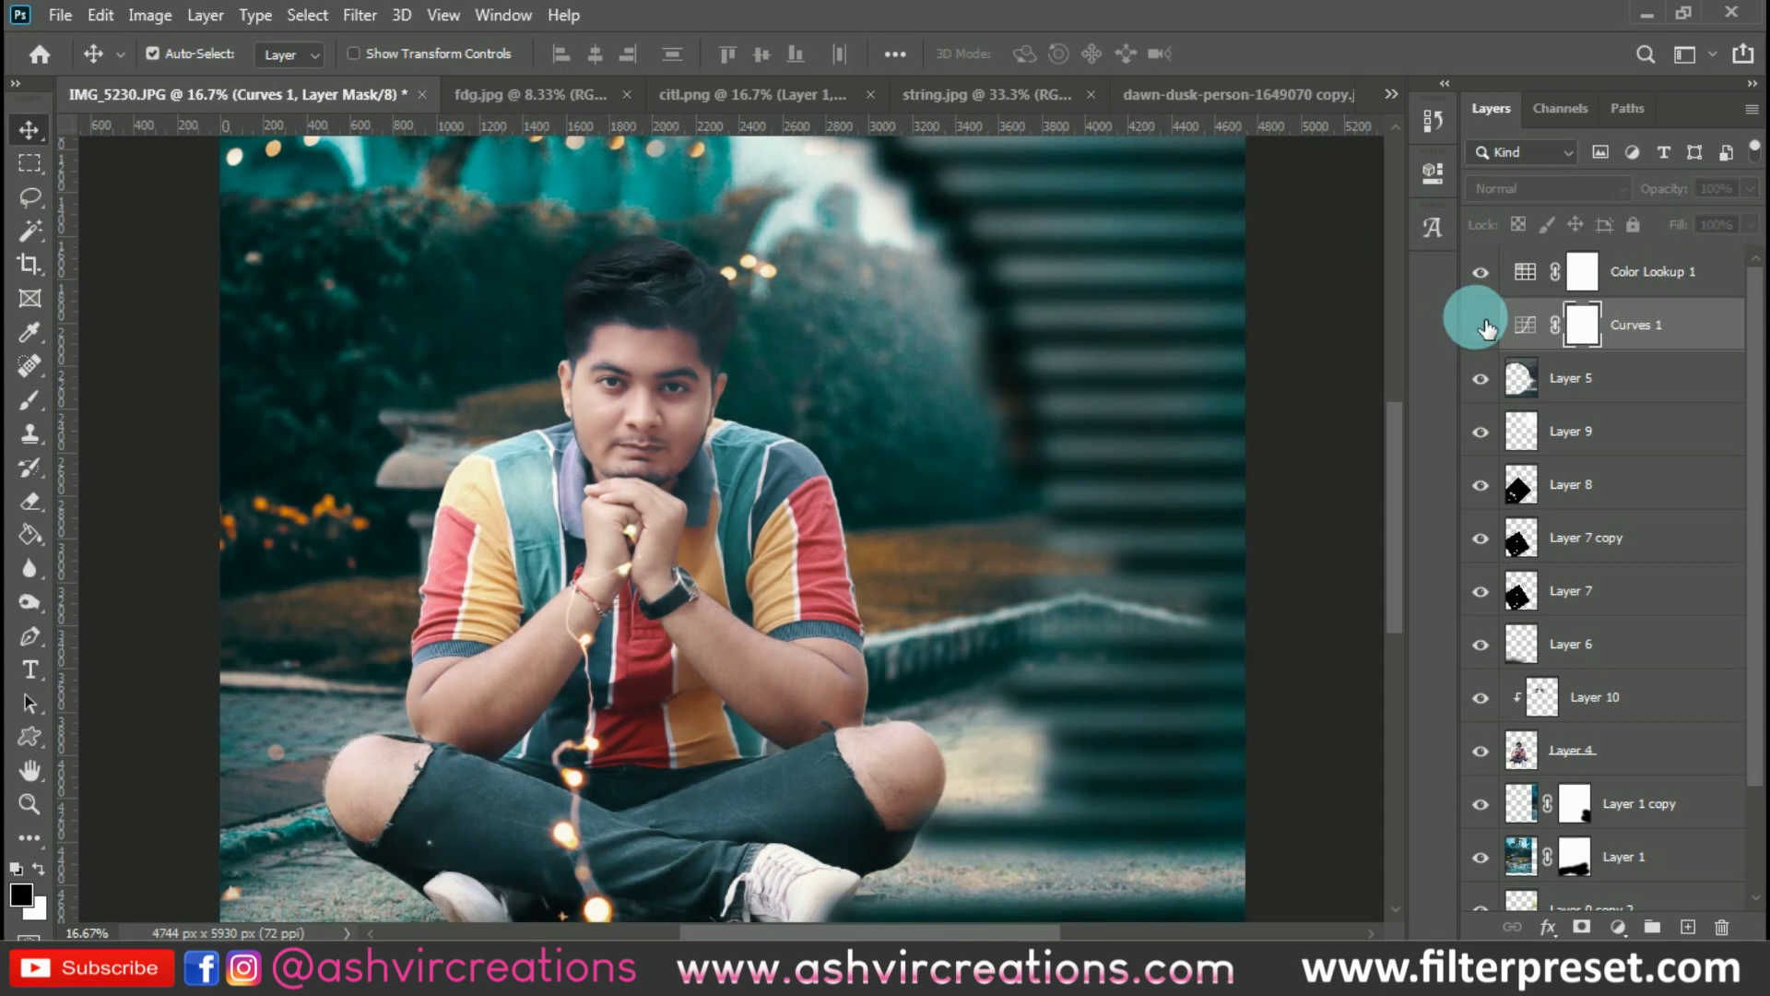
left_click(1482, 326)
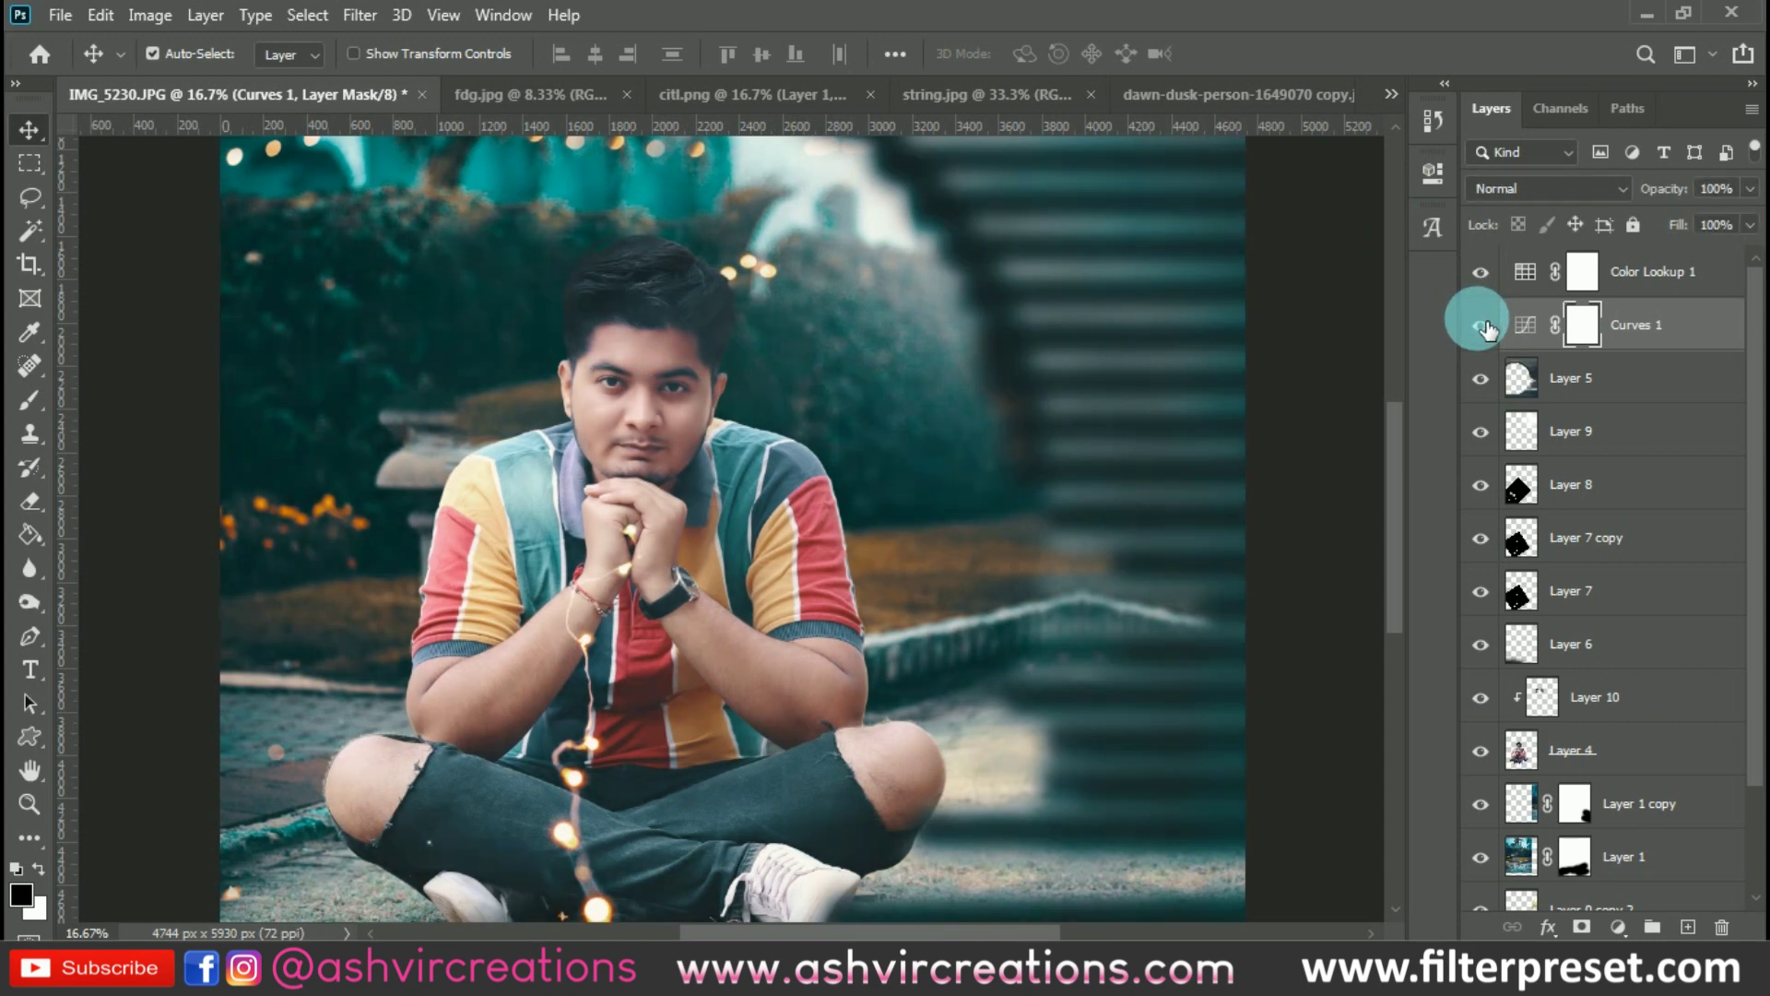
left_click(1482, 325)
left_click(1481, 325)
key("ctrl+minus")
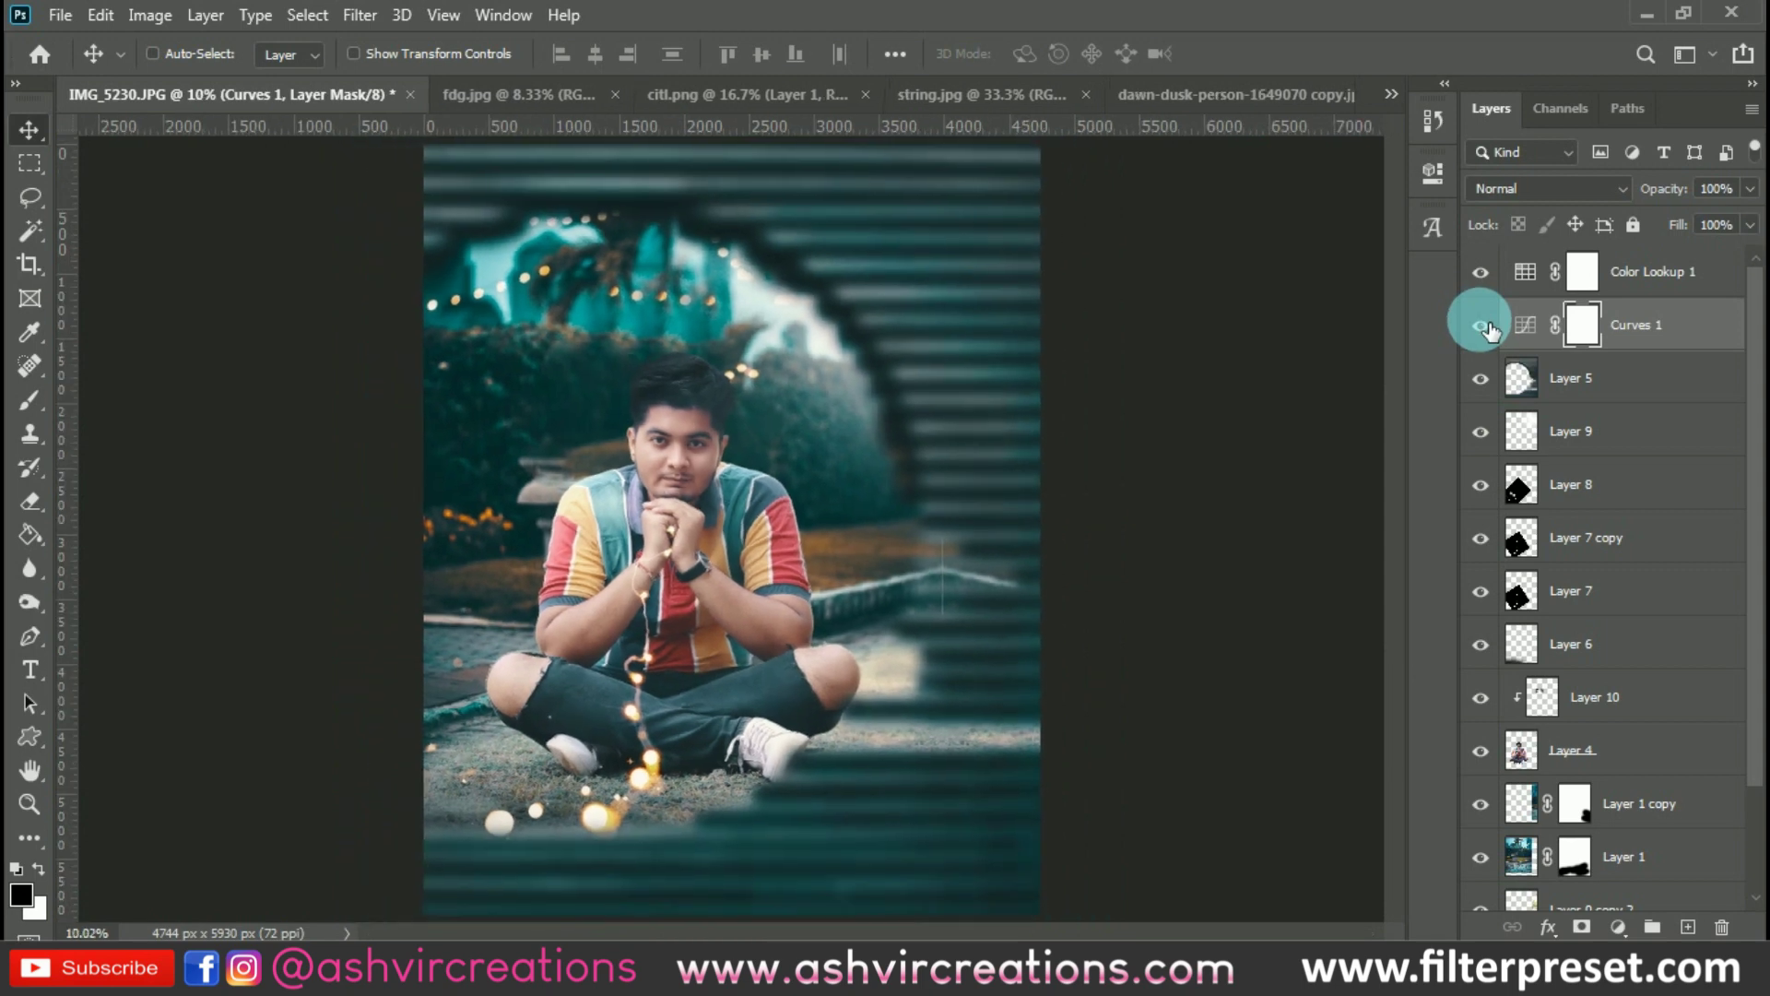
key("ctrl+plus")
Merge all layers from Layer 0 copy up to Color Lookup 1 into one, leaving only Layer 0 separate
scroll(1730, 790, "down", 3)
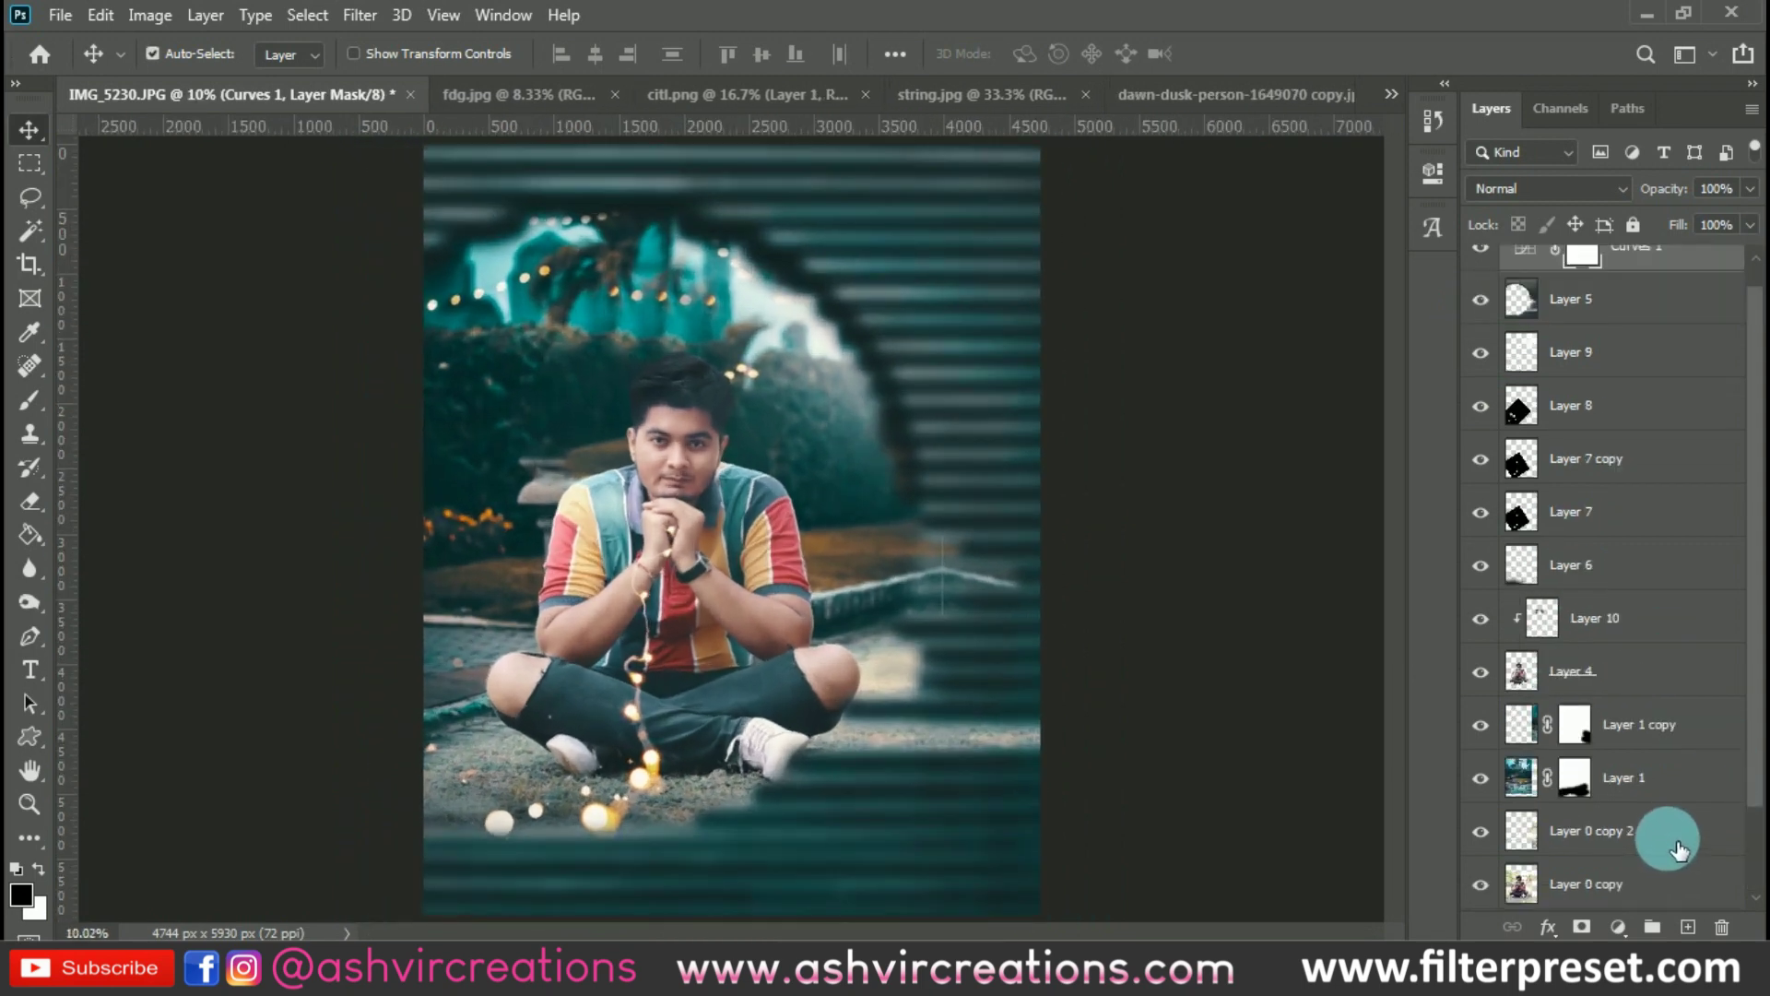
left_click(1644, 841)
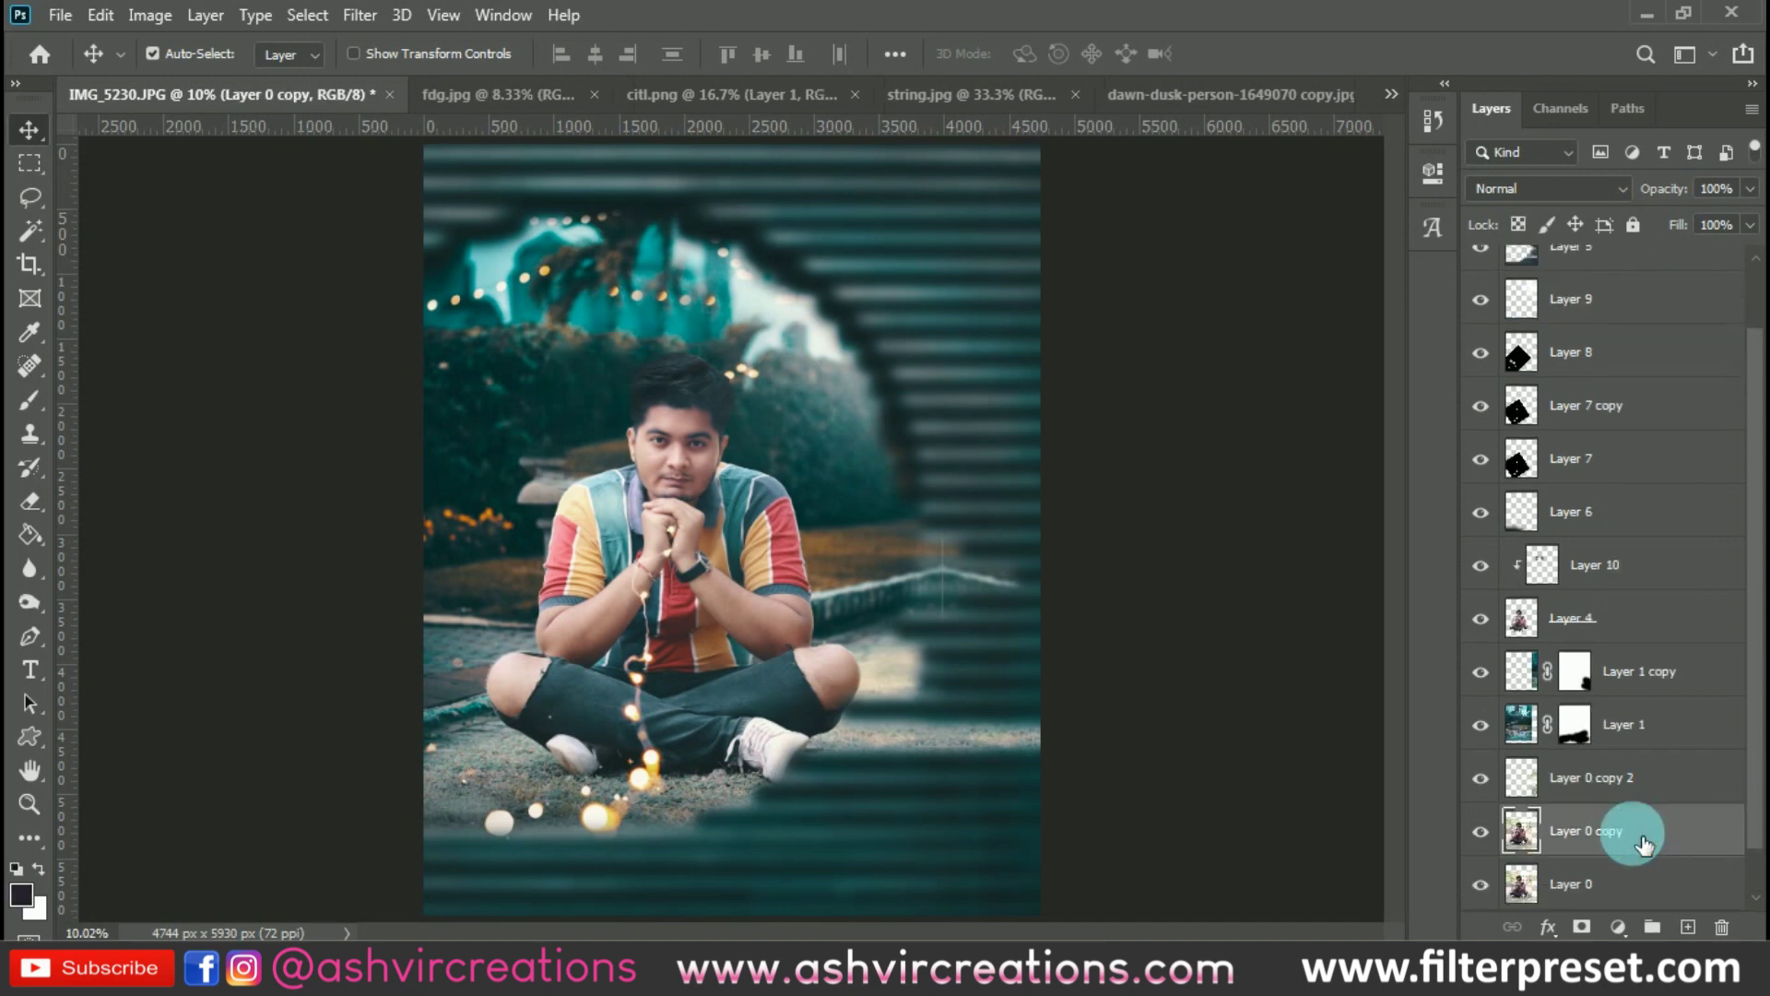
scroll(1631, 703, "up", 5)
right_click(1663, 270)
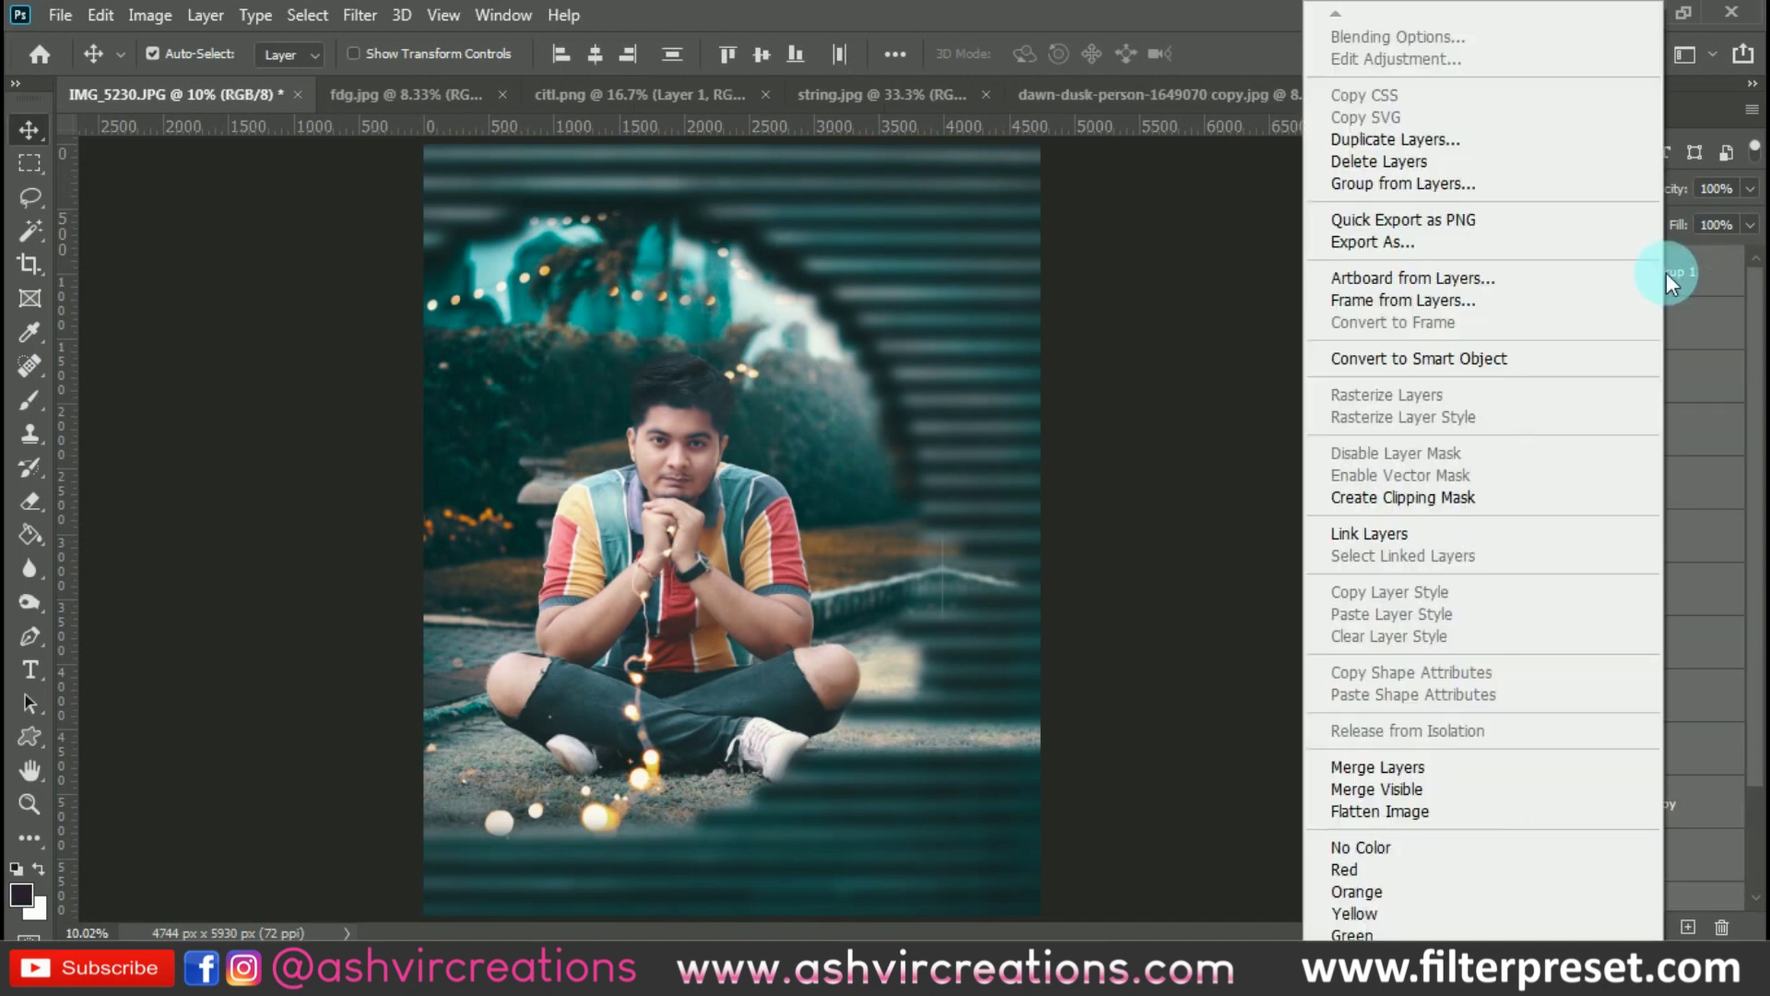
left_click(1352, 765)
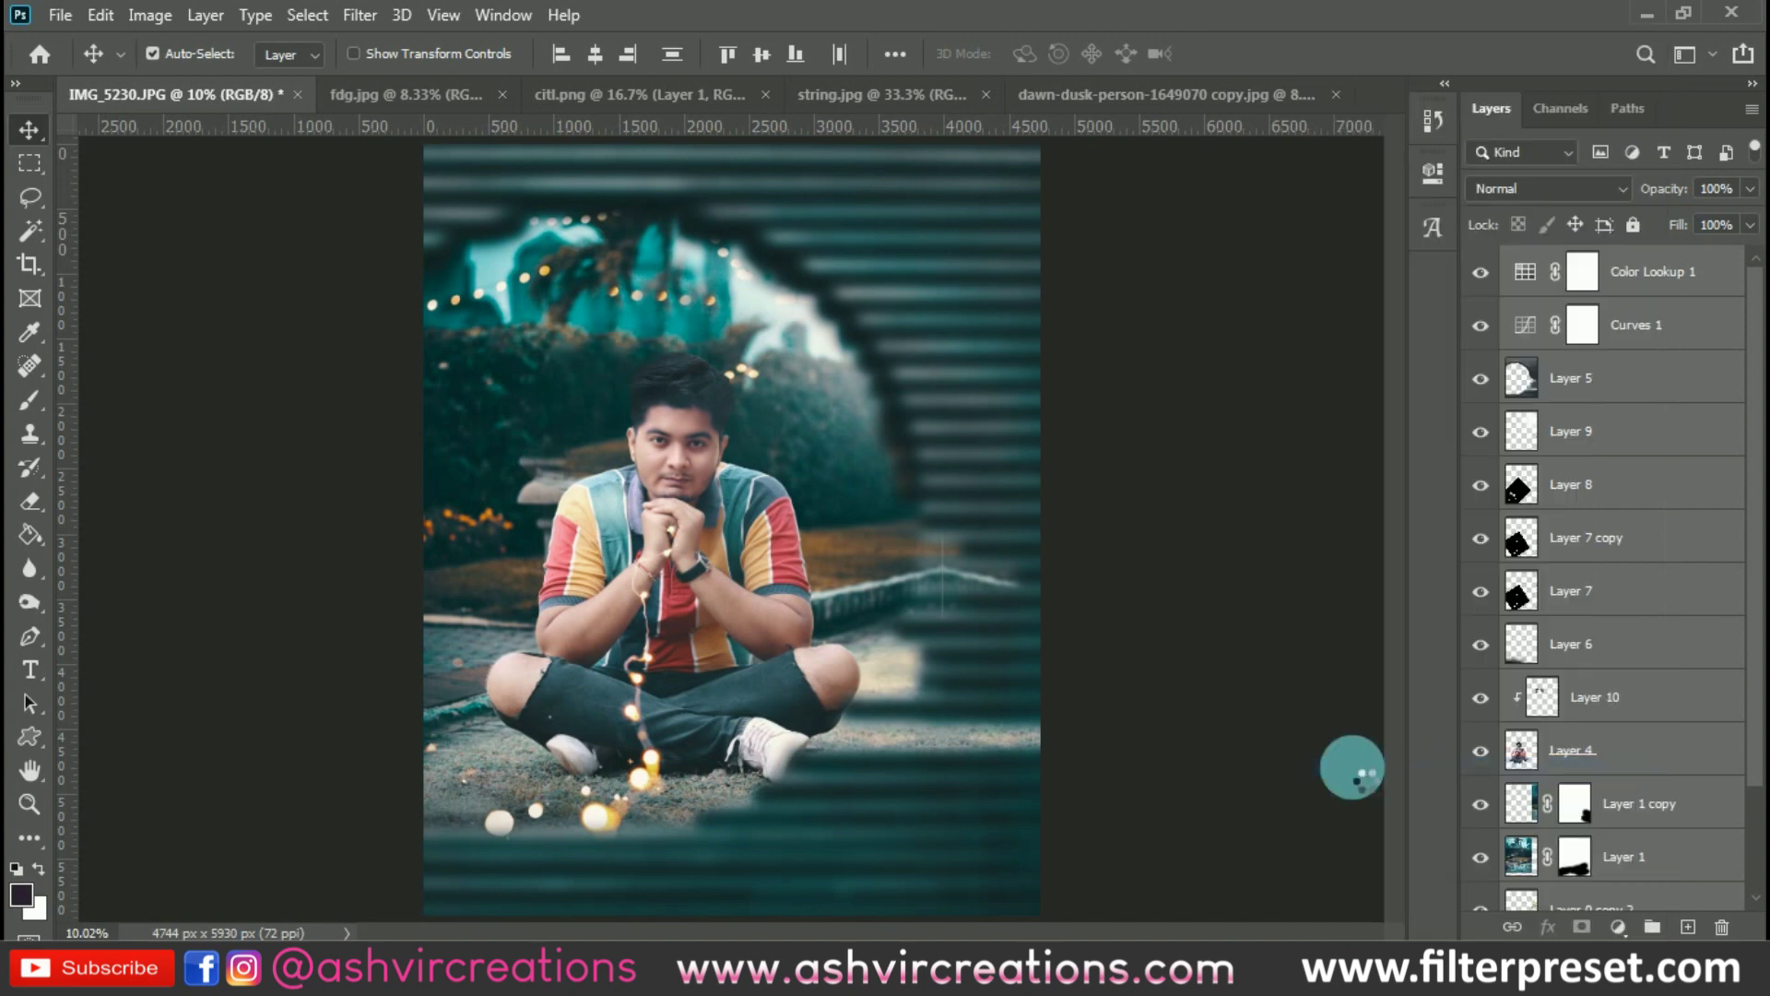
Duplicate the merged Color Lookup 1 layer as Color Lookup 1 copy and set the copy's blend mode to Screen
right_click(1631, 271)
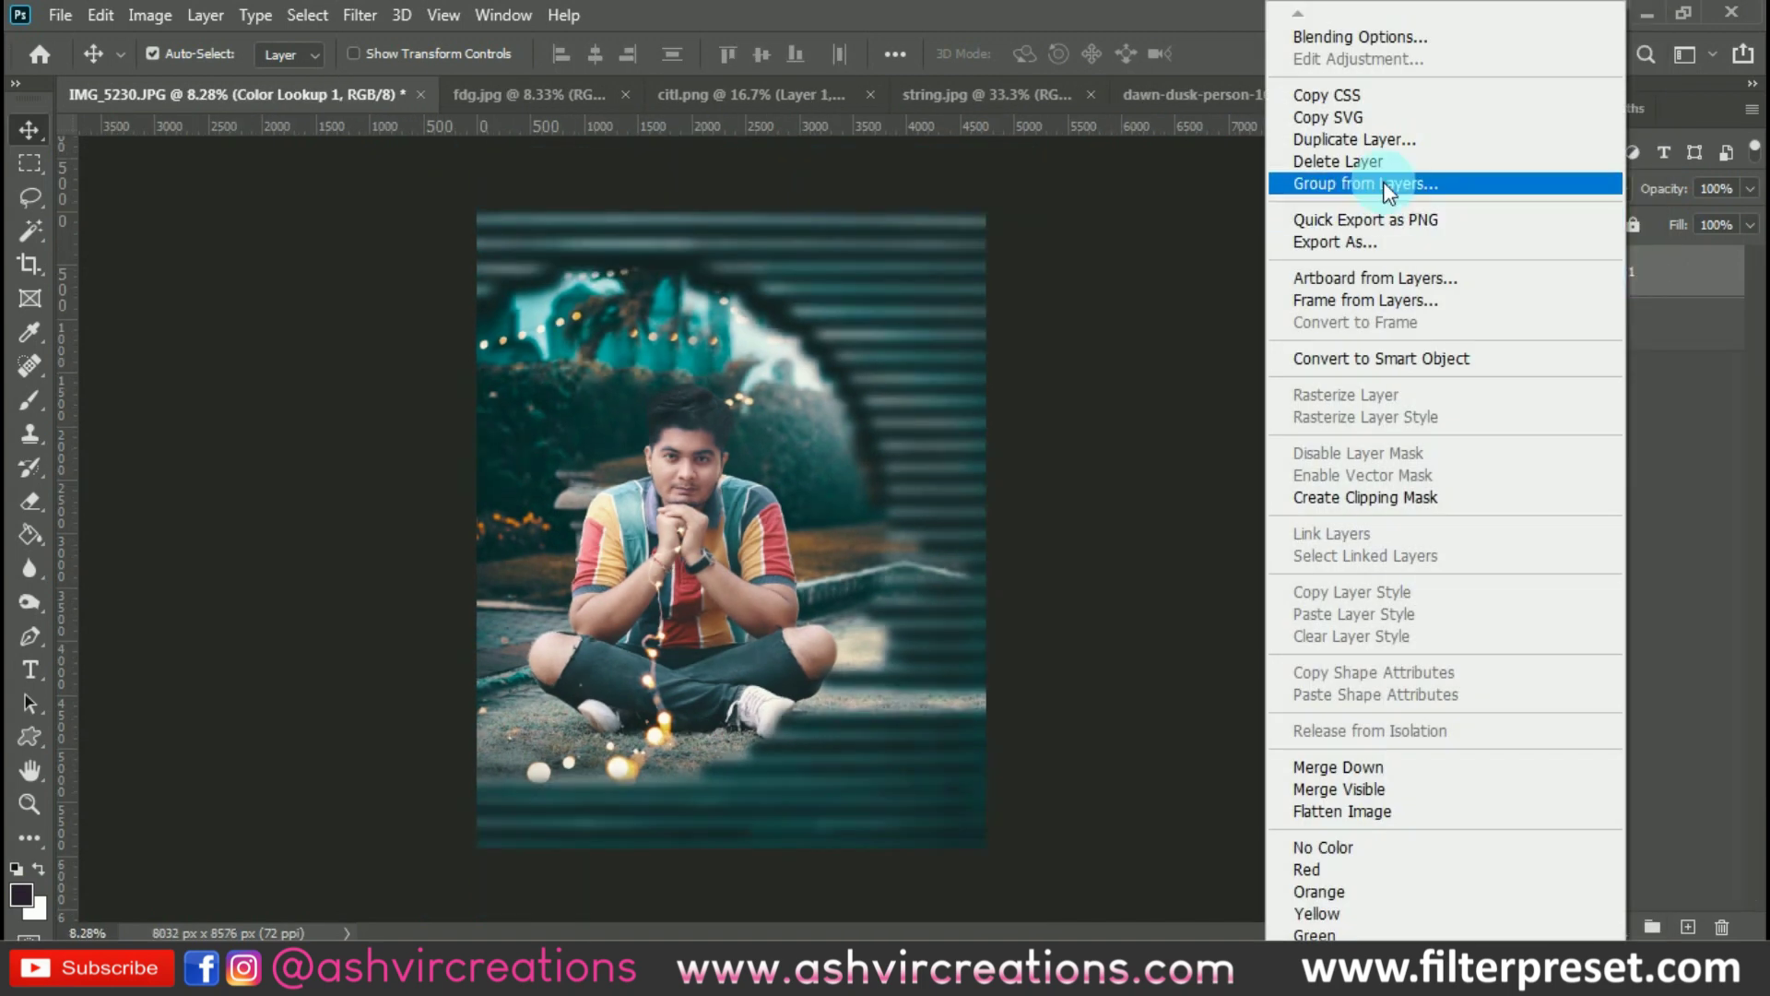
left_click(1434, 150)
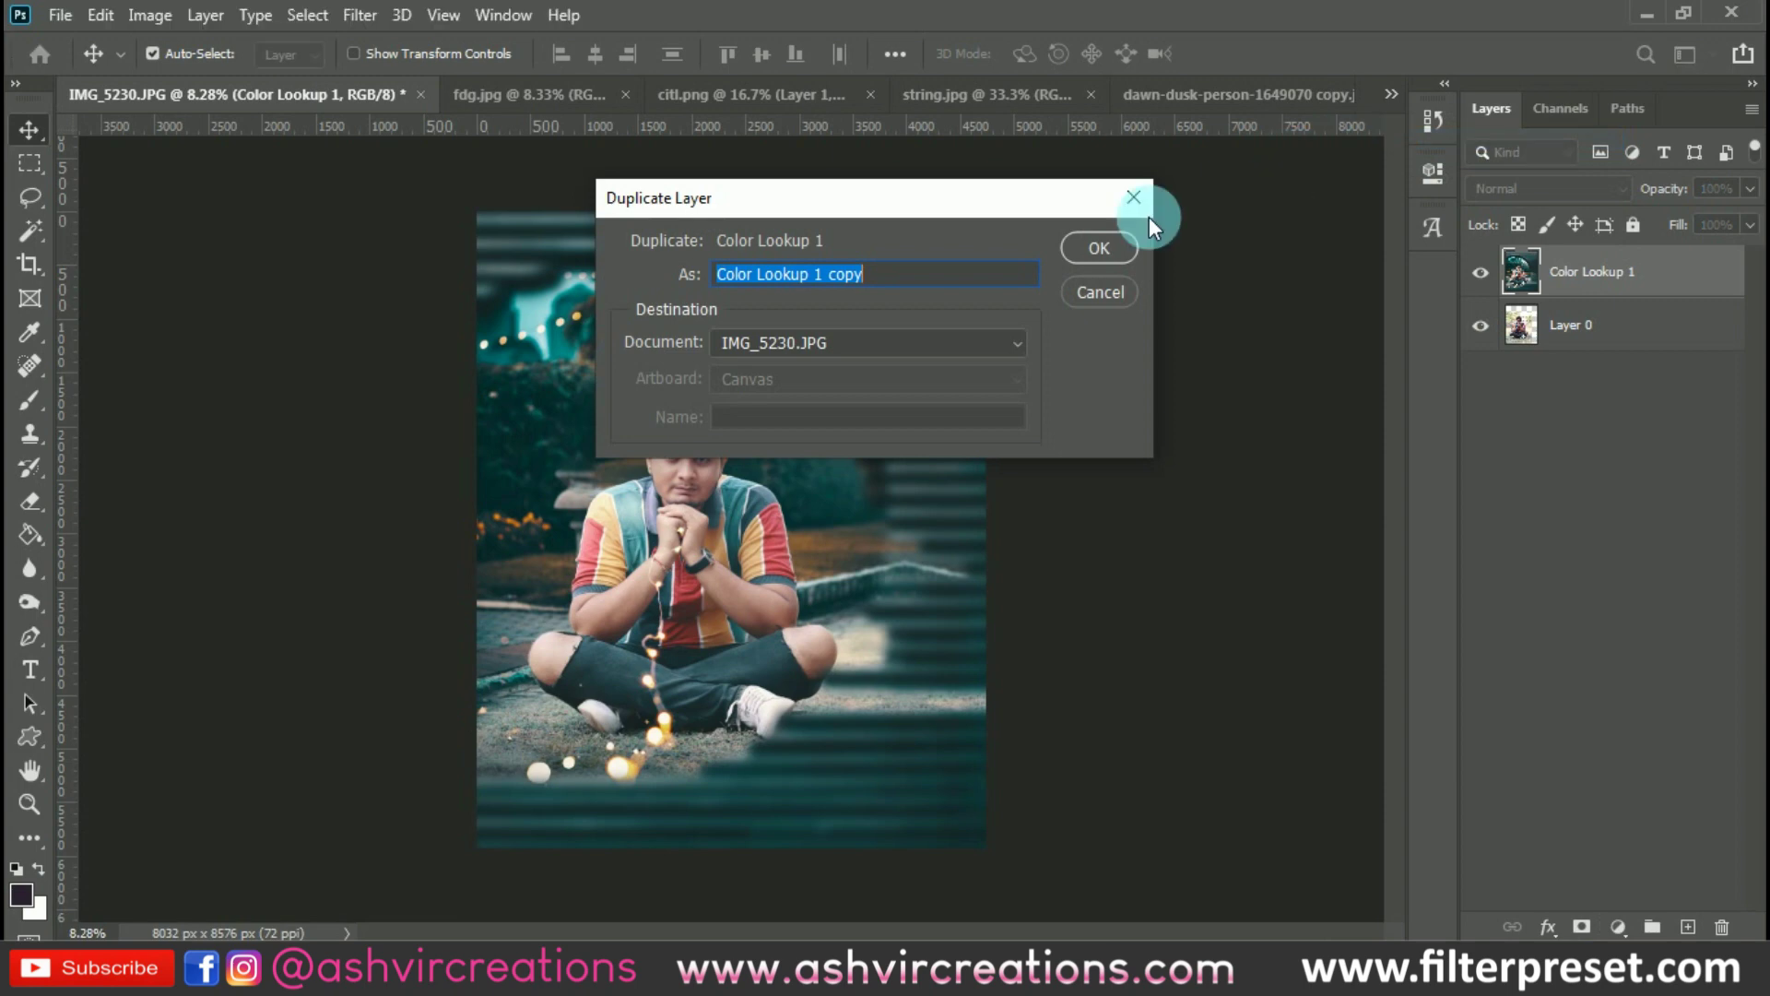
left_click(1082, 241)
left_click(1557, 188)
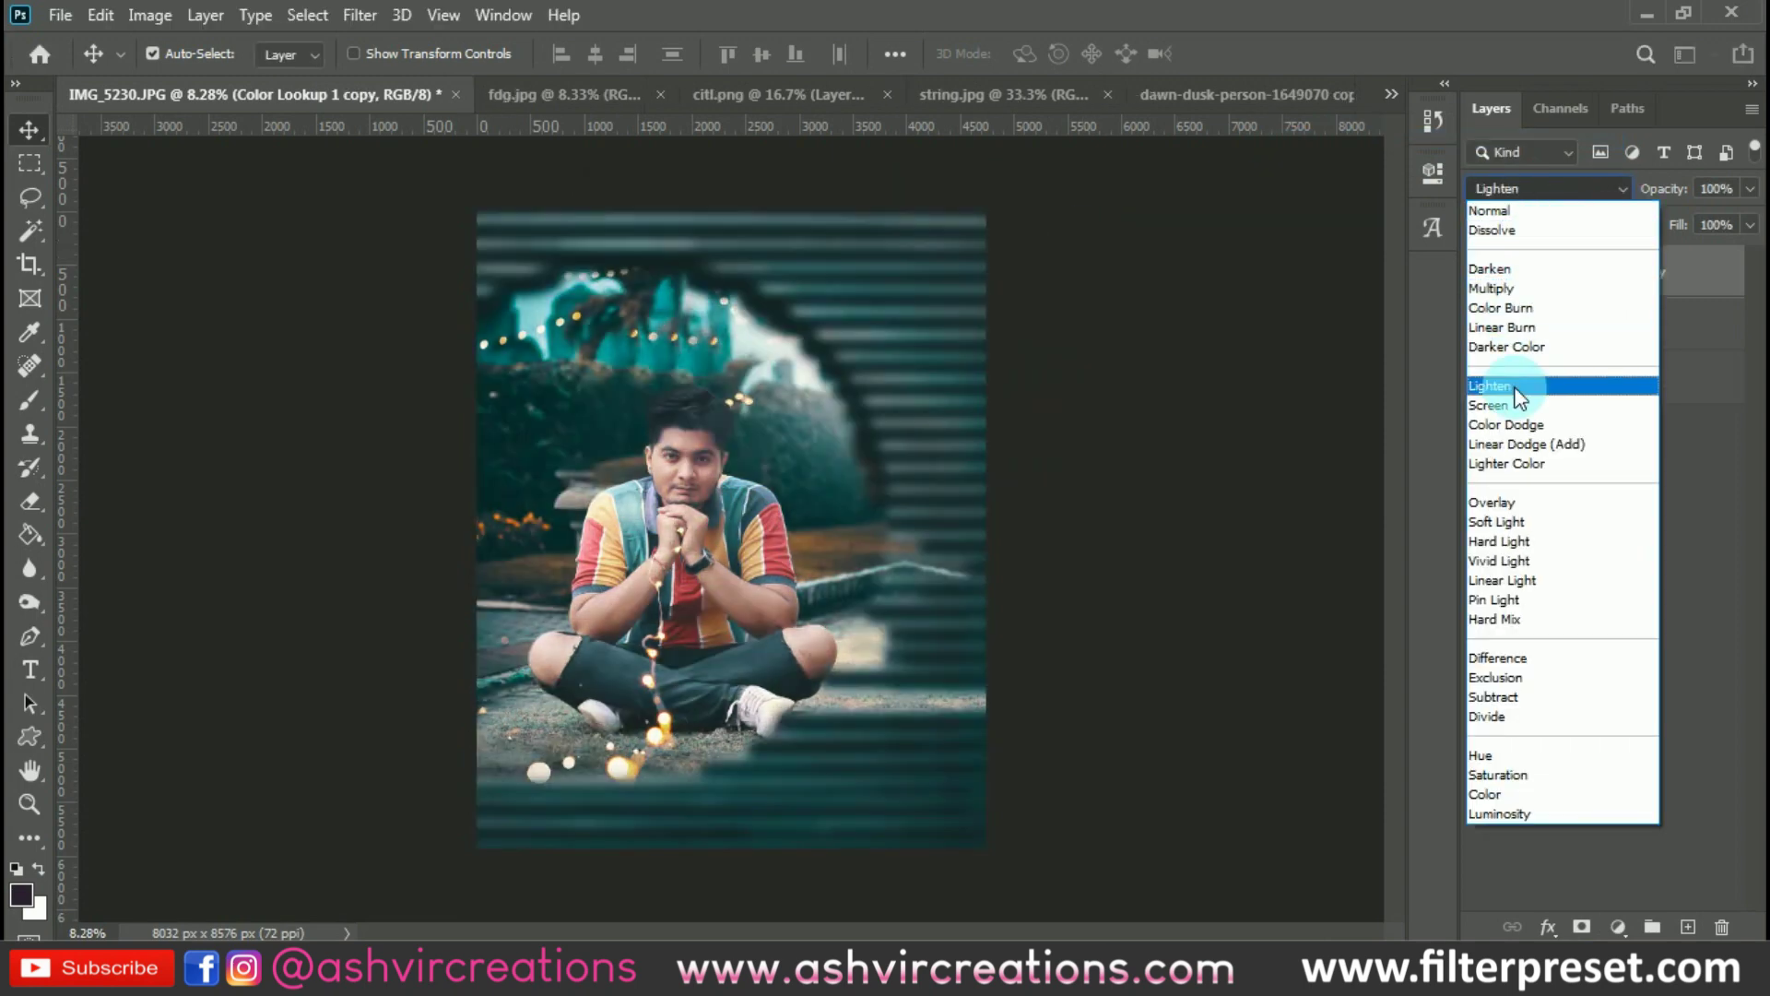
left_click(1514, 403)
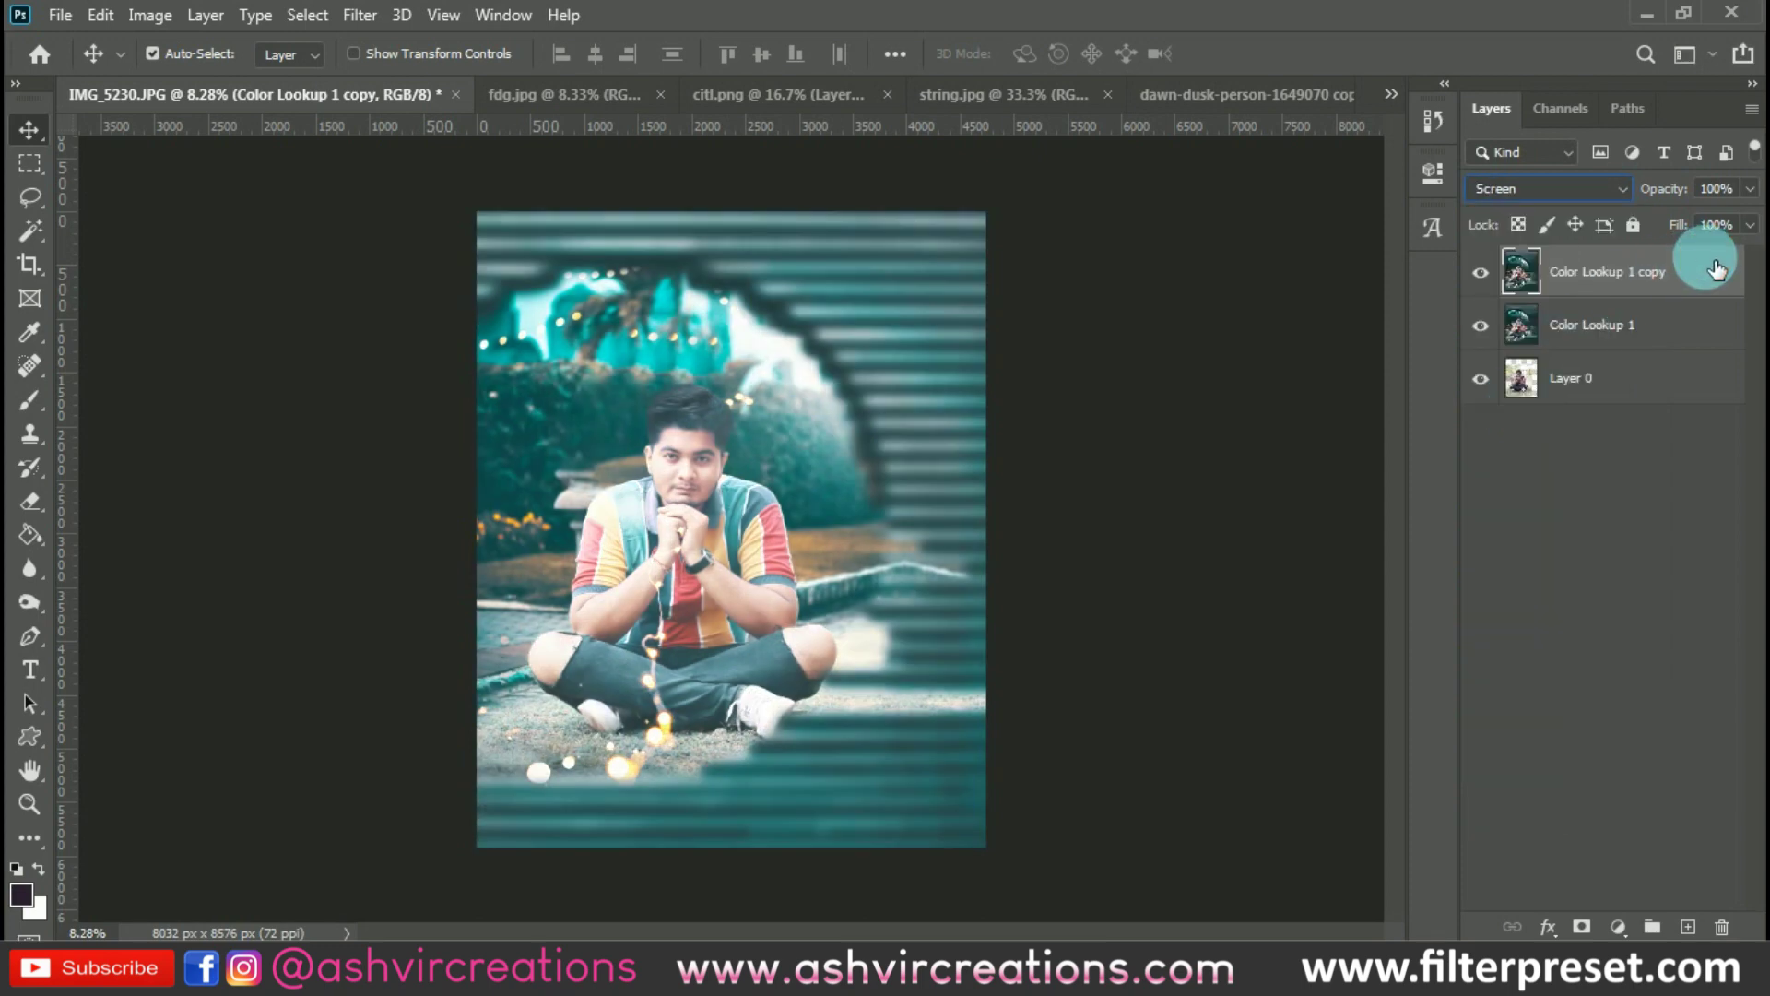
In Color Lookup 1 copy's Blend If settings, move the Underlying Layer's shadow slider inward to keep the Screen brightening out of dark areas
double_click(1668, 277)
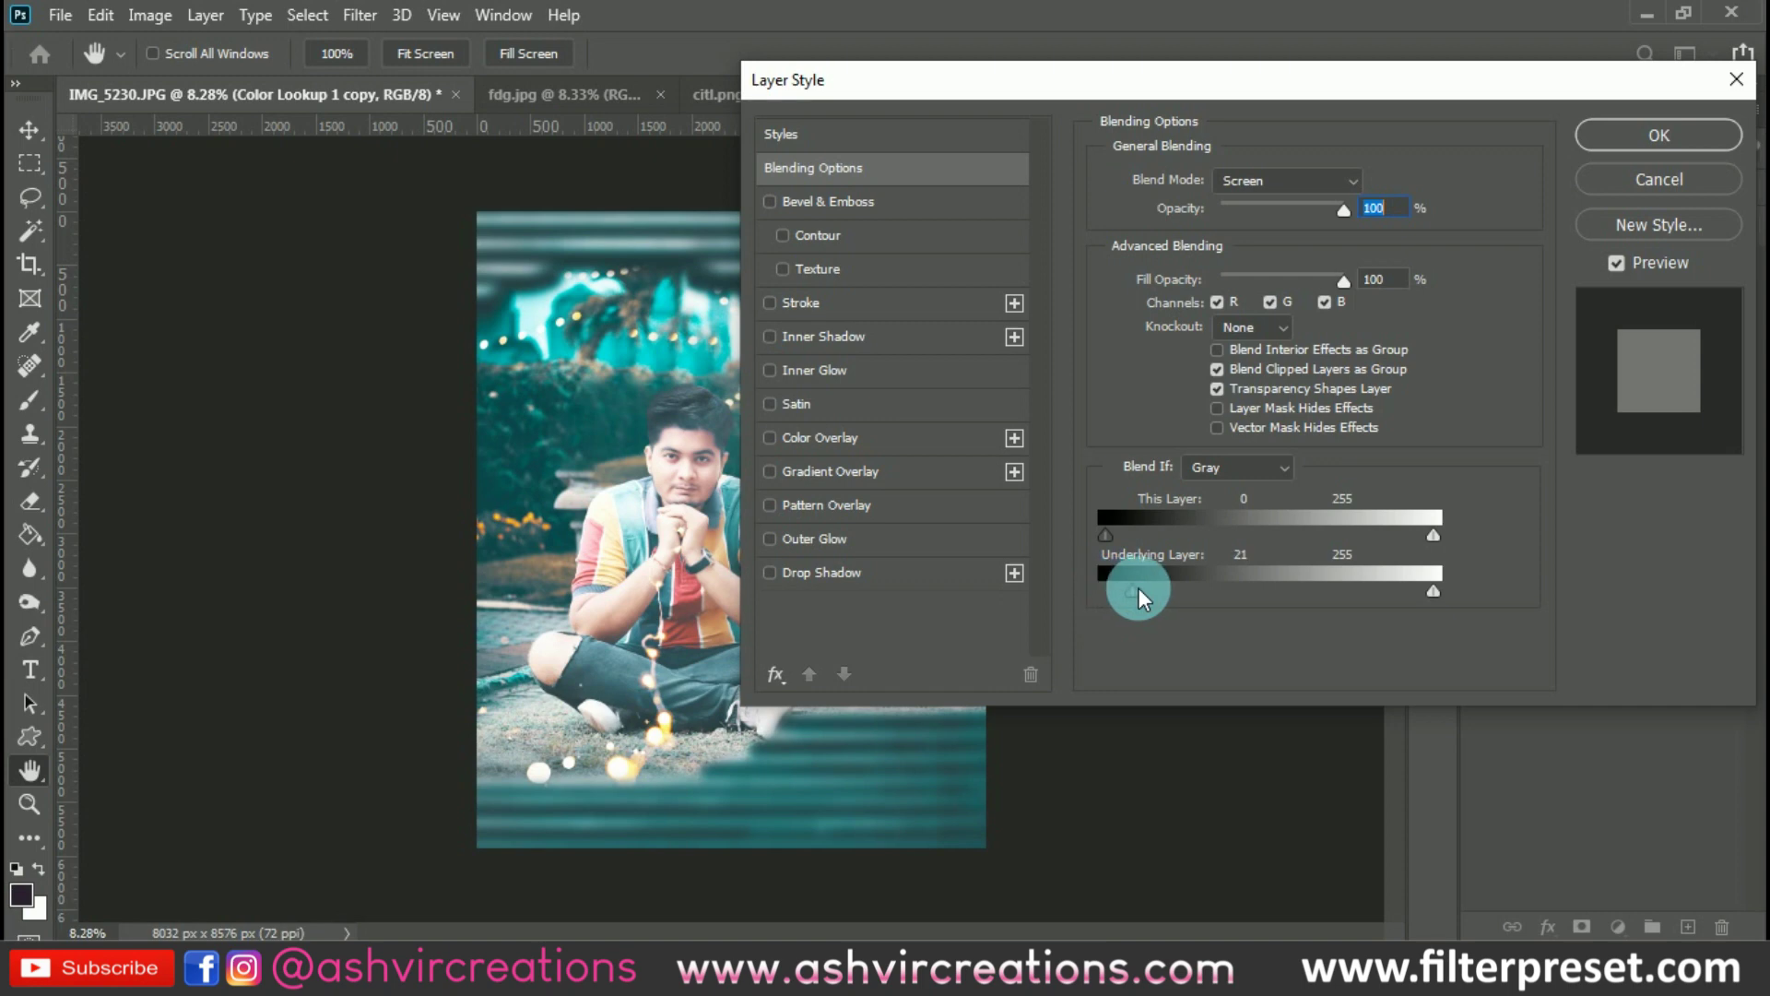
left_click_drag(1063, 588, 1328, 595)
left_click_drag(1148, 587, 1214, 595)
left_click(1639, 146)
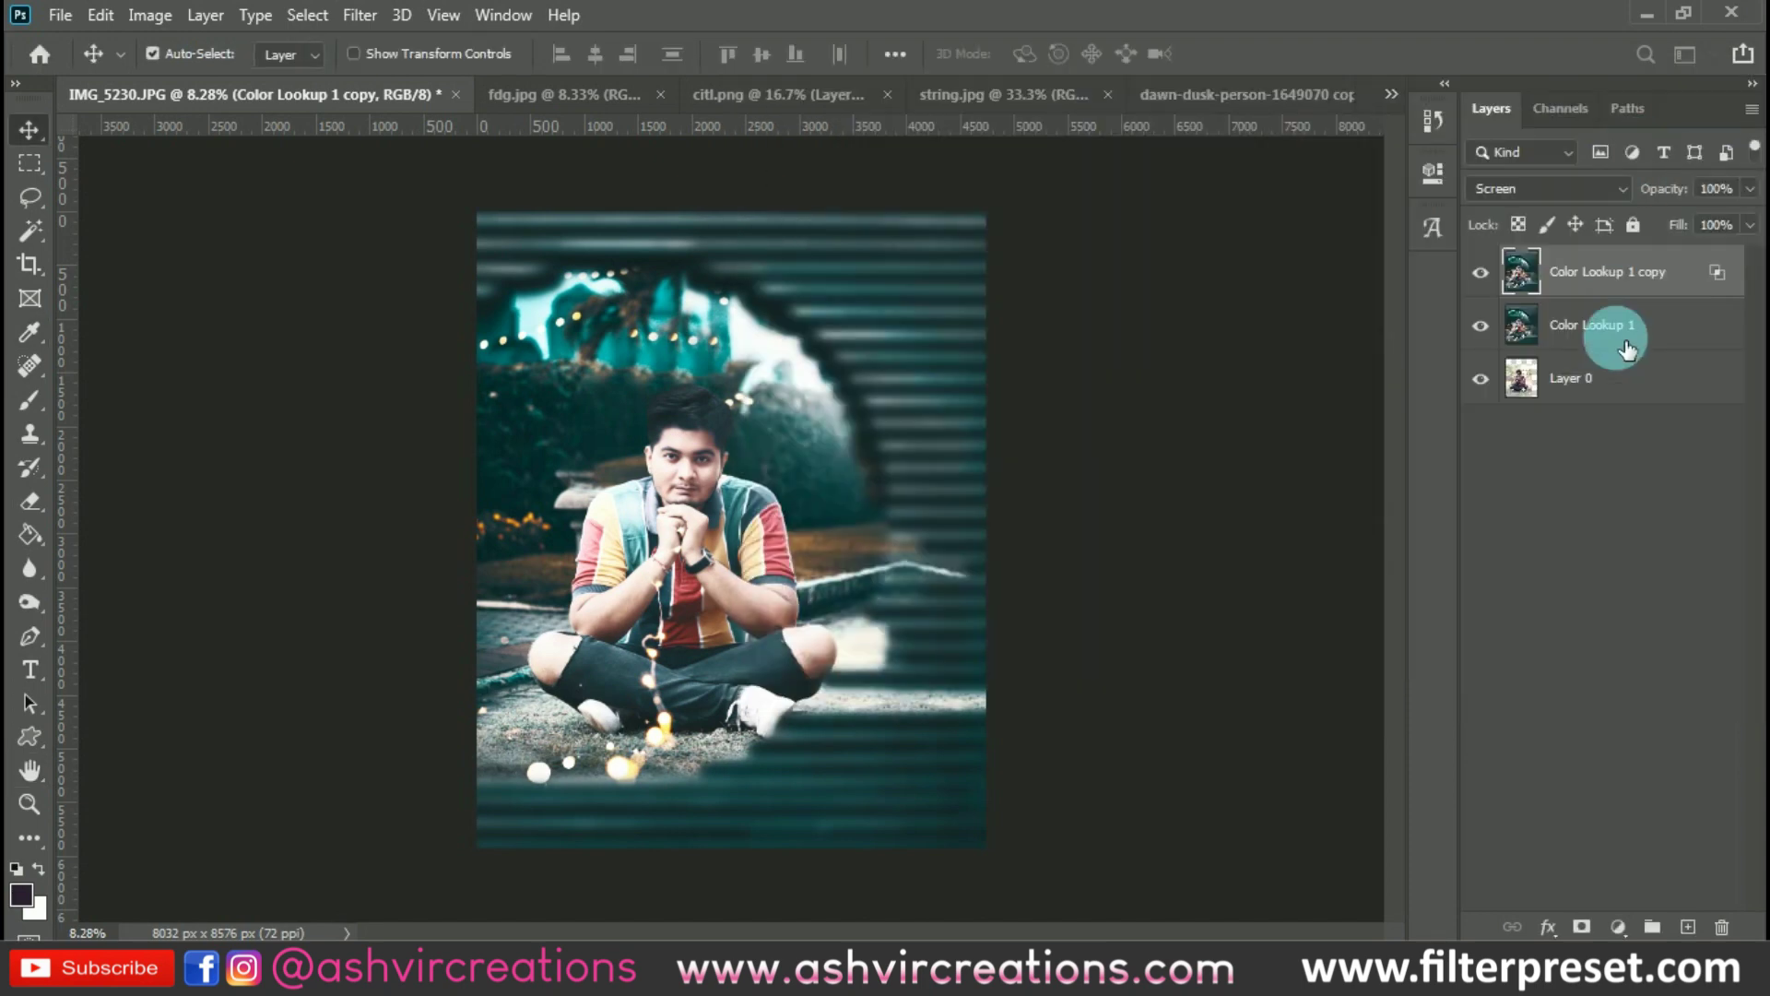
Duplicate the Color Lookup 1 layer again and move the new copy to the top of the layer stack
left_click(1601, 373)
left_click(1613, 330)
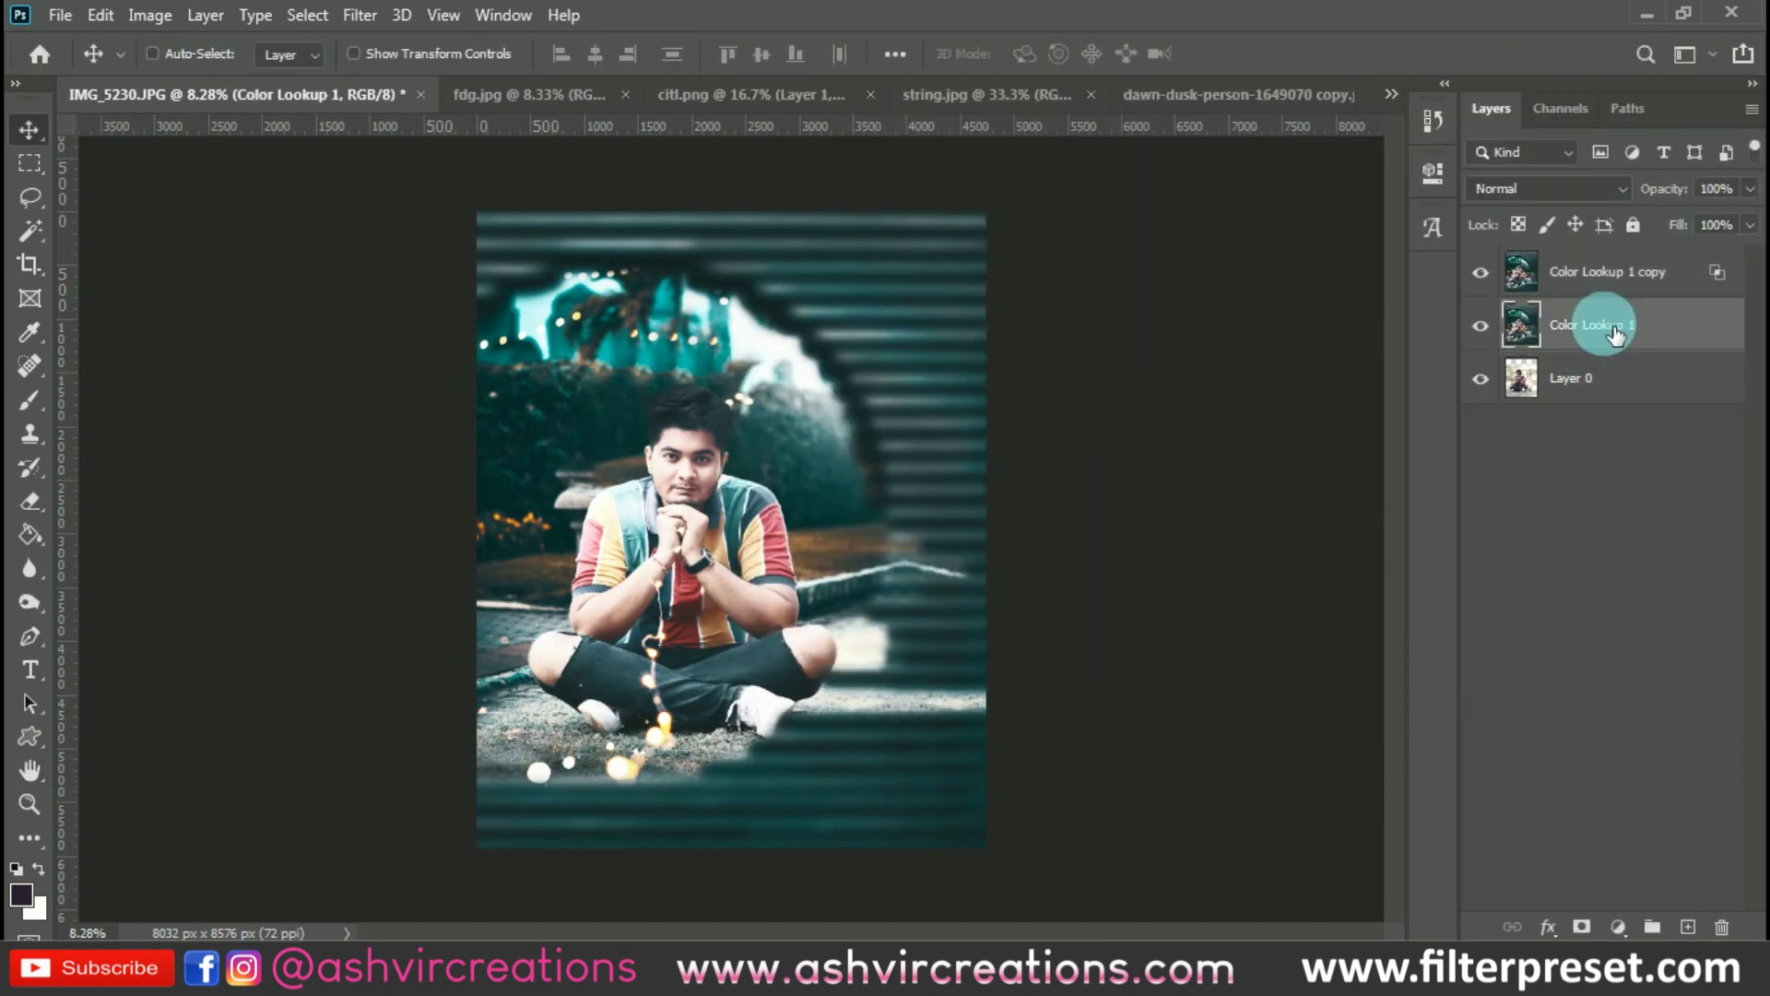
key("ctrl+j")
left_click_drag(1608, 324, 1609, 269)
right_click(1606, 269)
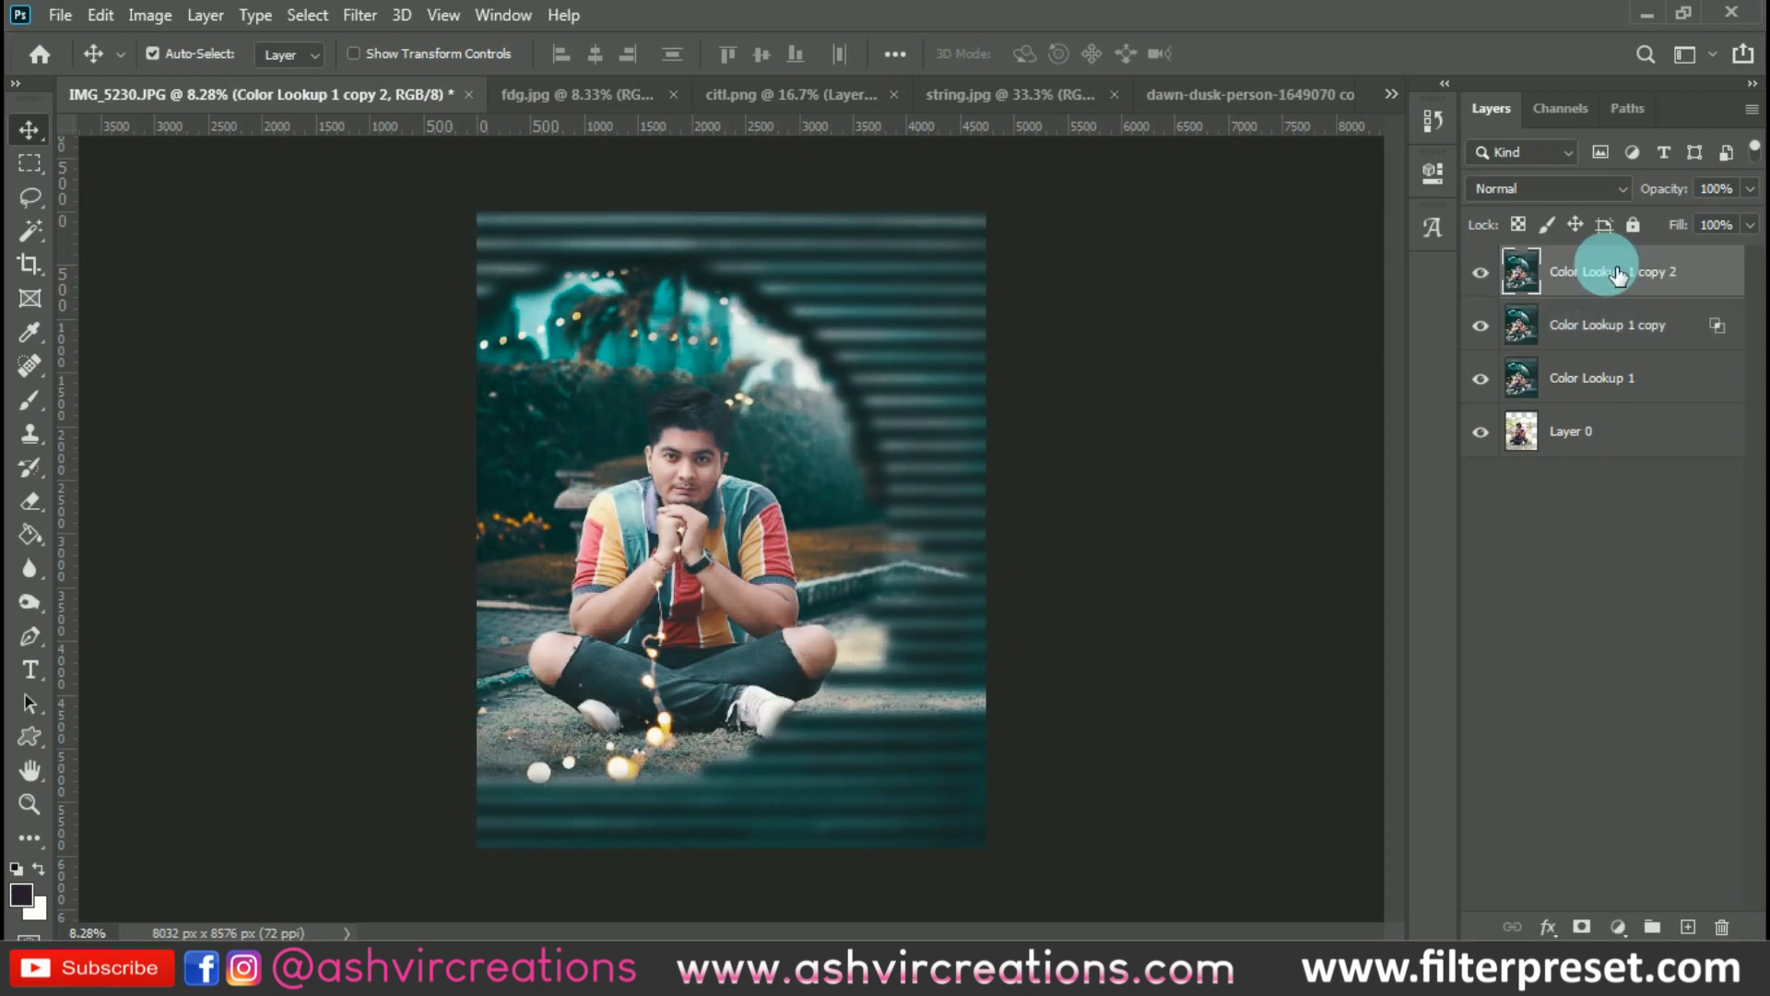
left_click(1420, 37)
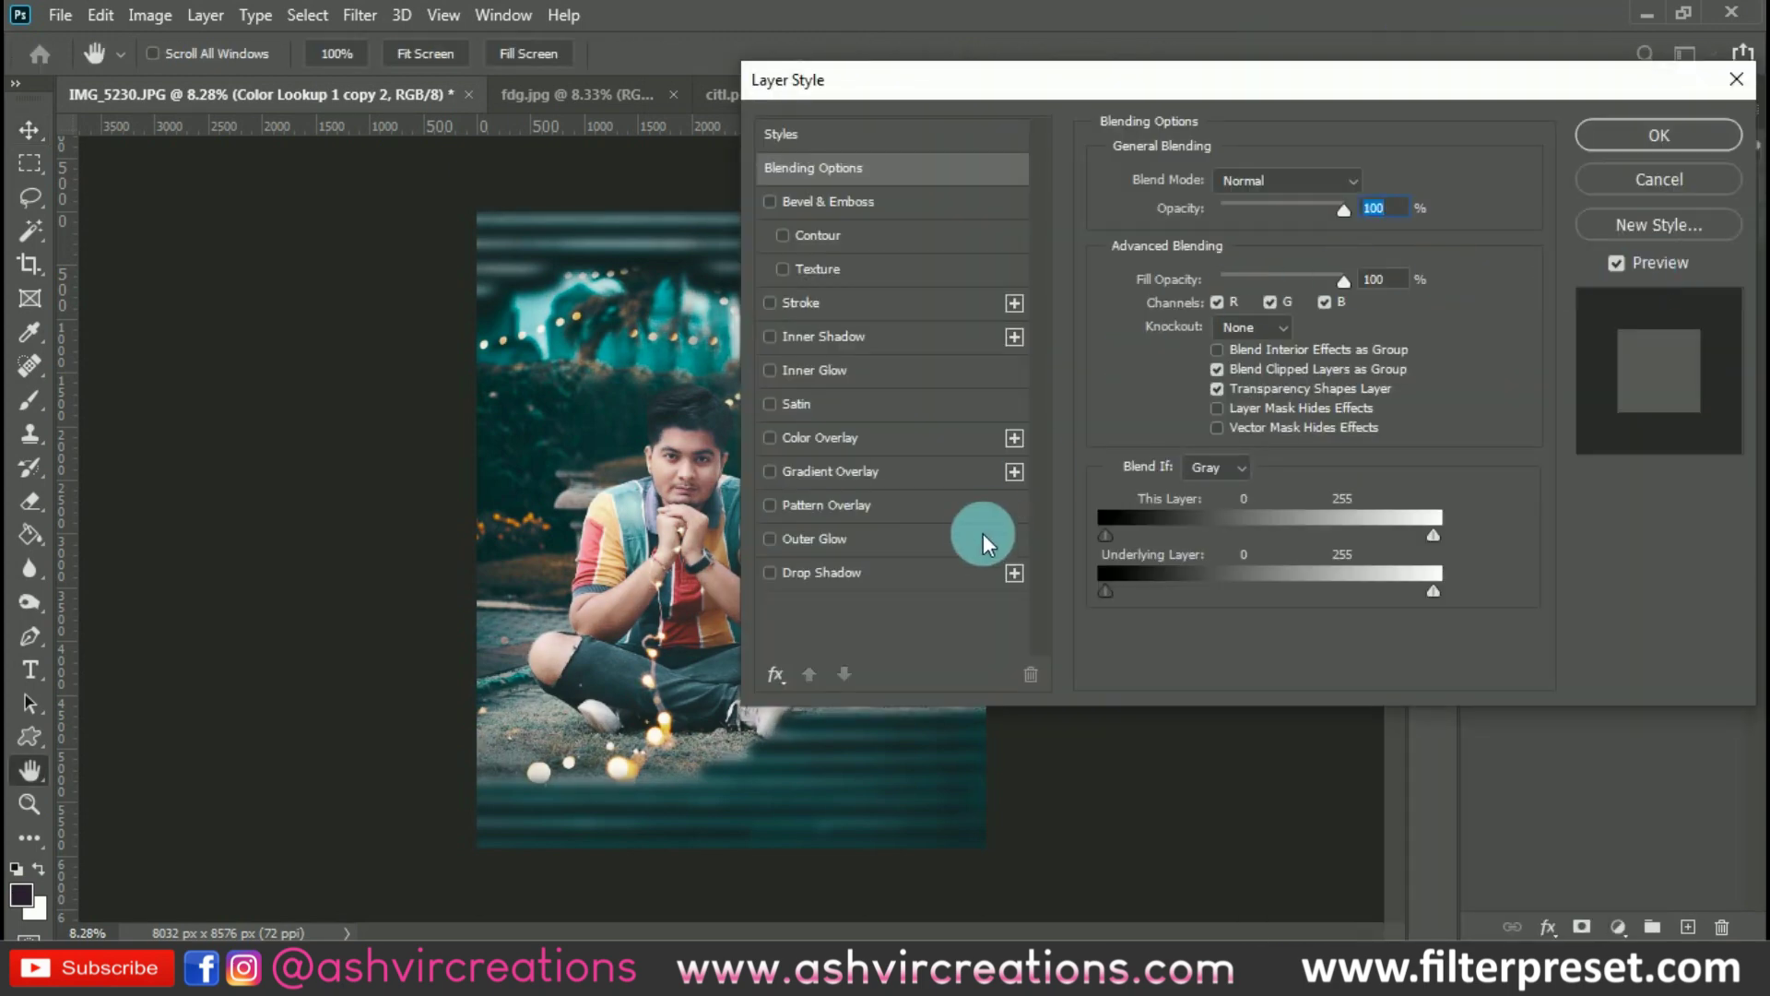
left_click(1657, 179)
Set Color Lookup 1 copy 2 to Multiply and split its Underlying Layer highlight slider in Blend If to 66 / 244
left_click(1532, 184)
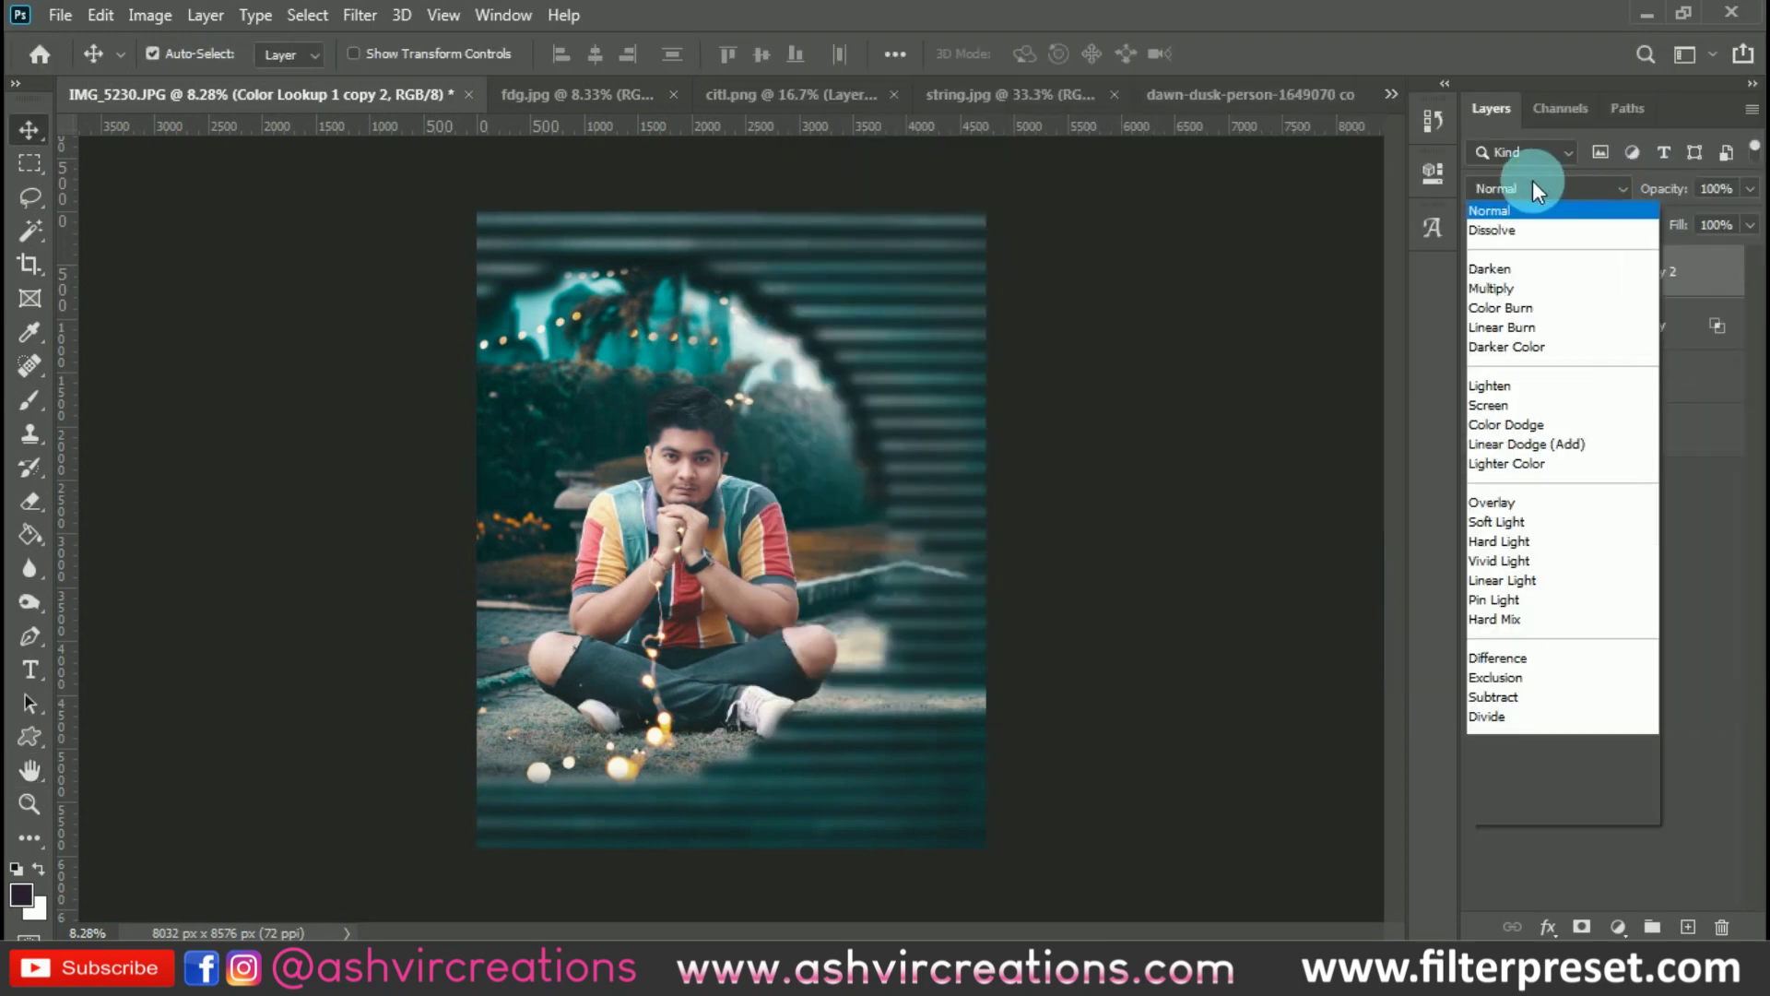
left_click(1508, 288)
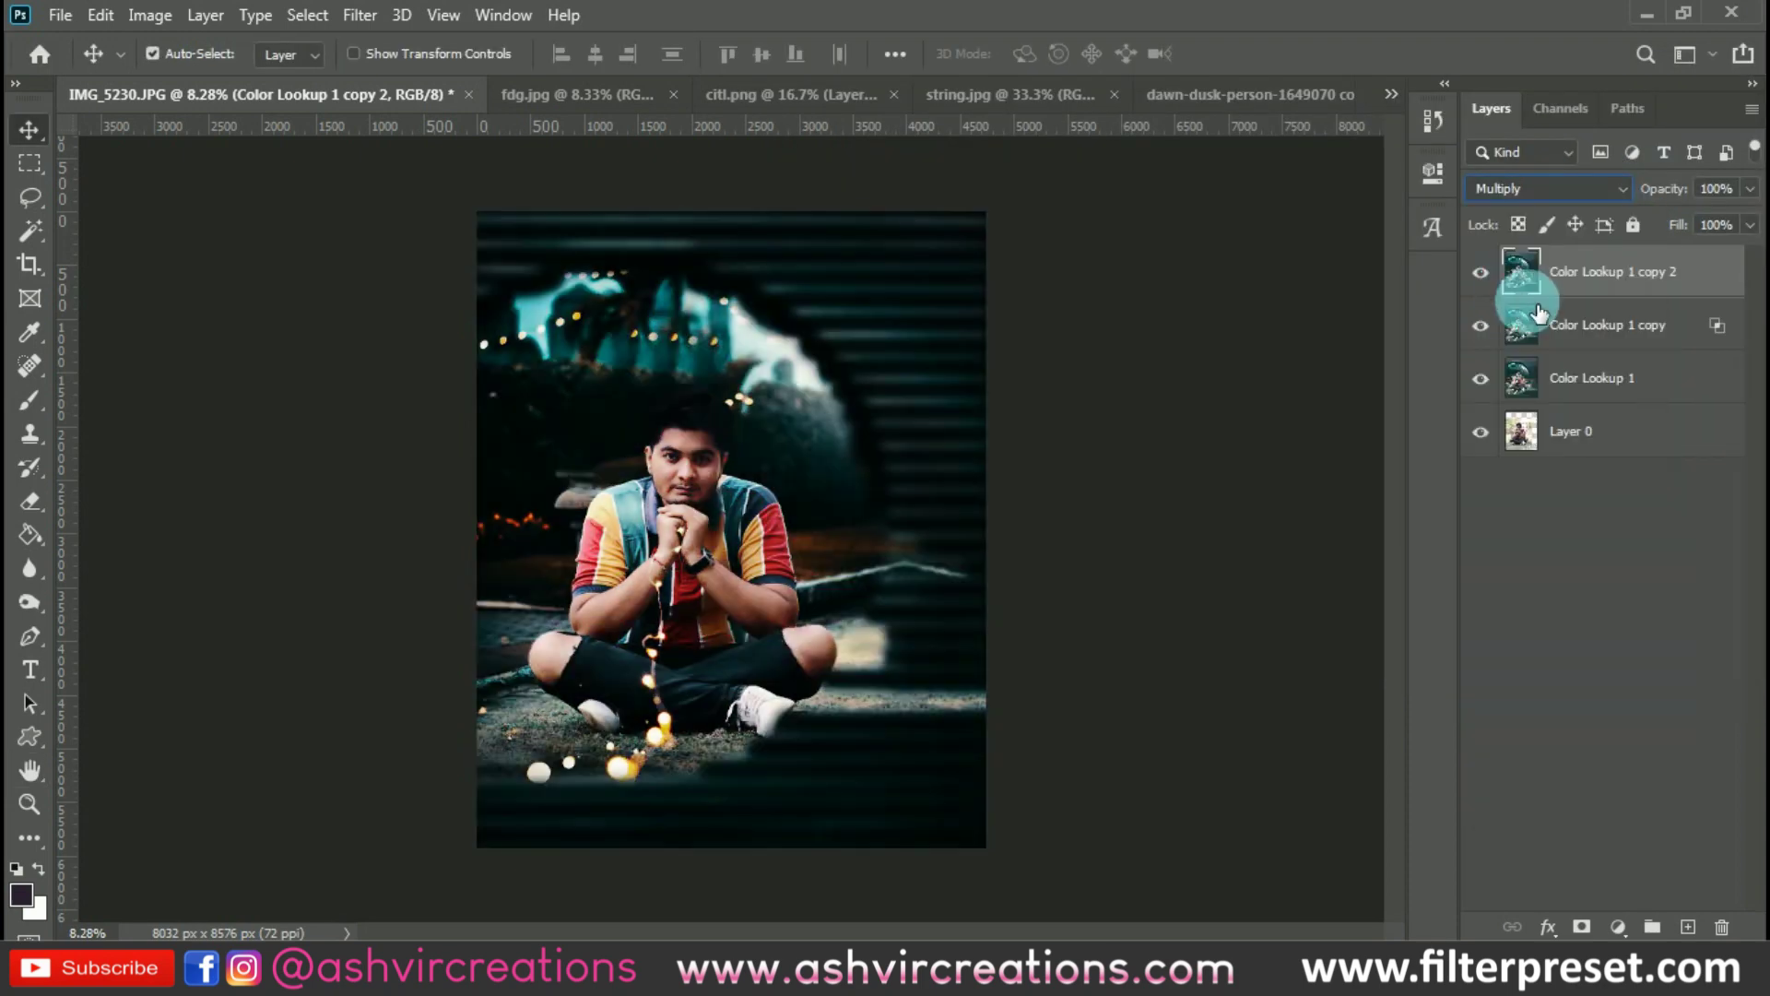
double_click(1720, 274)
mouse_move(1410, 594)
left_mouse_down()
mouse_move(1240, 595)
mouse_move(1411, 598)
left_mouse_up()
left_click_drag(1237, 592, 1059, 577)
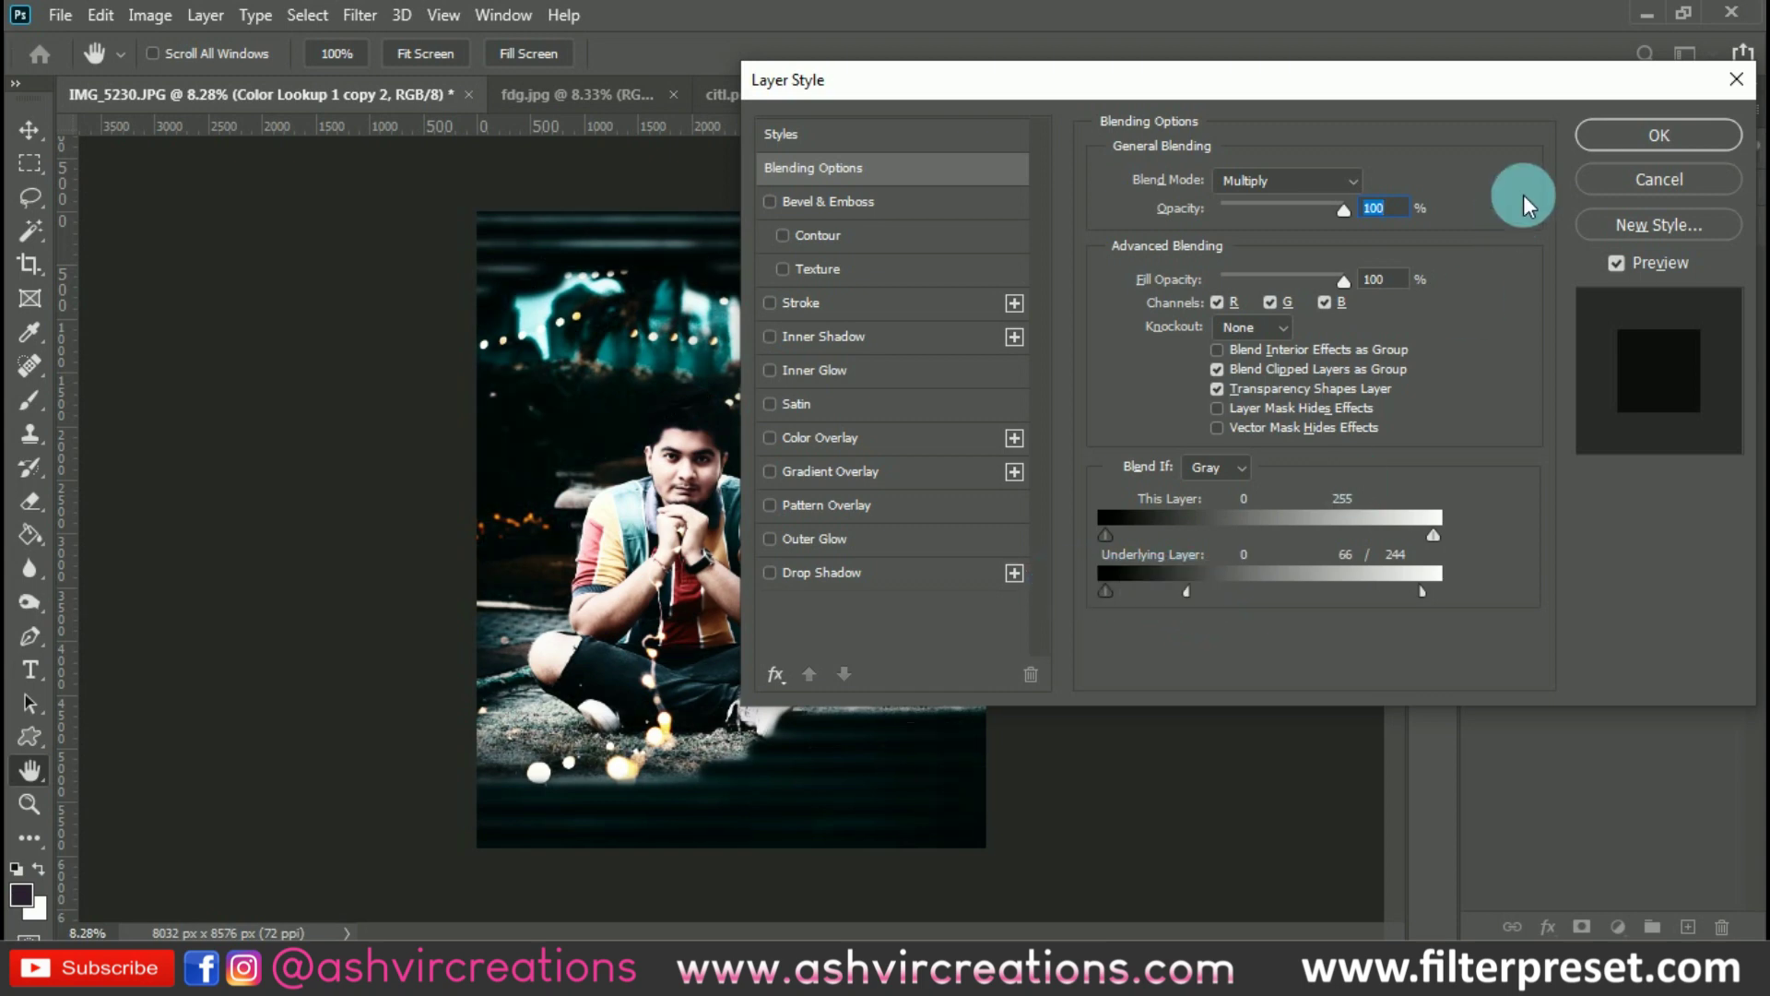
left_click(1633, 134)
Group the Screen and Multiply copies together and add a white layer mask to the group
left_click(1586, 324, "ctrl")
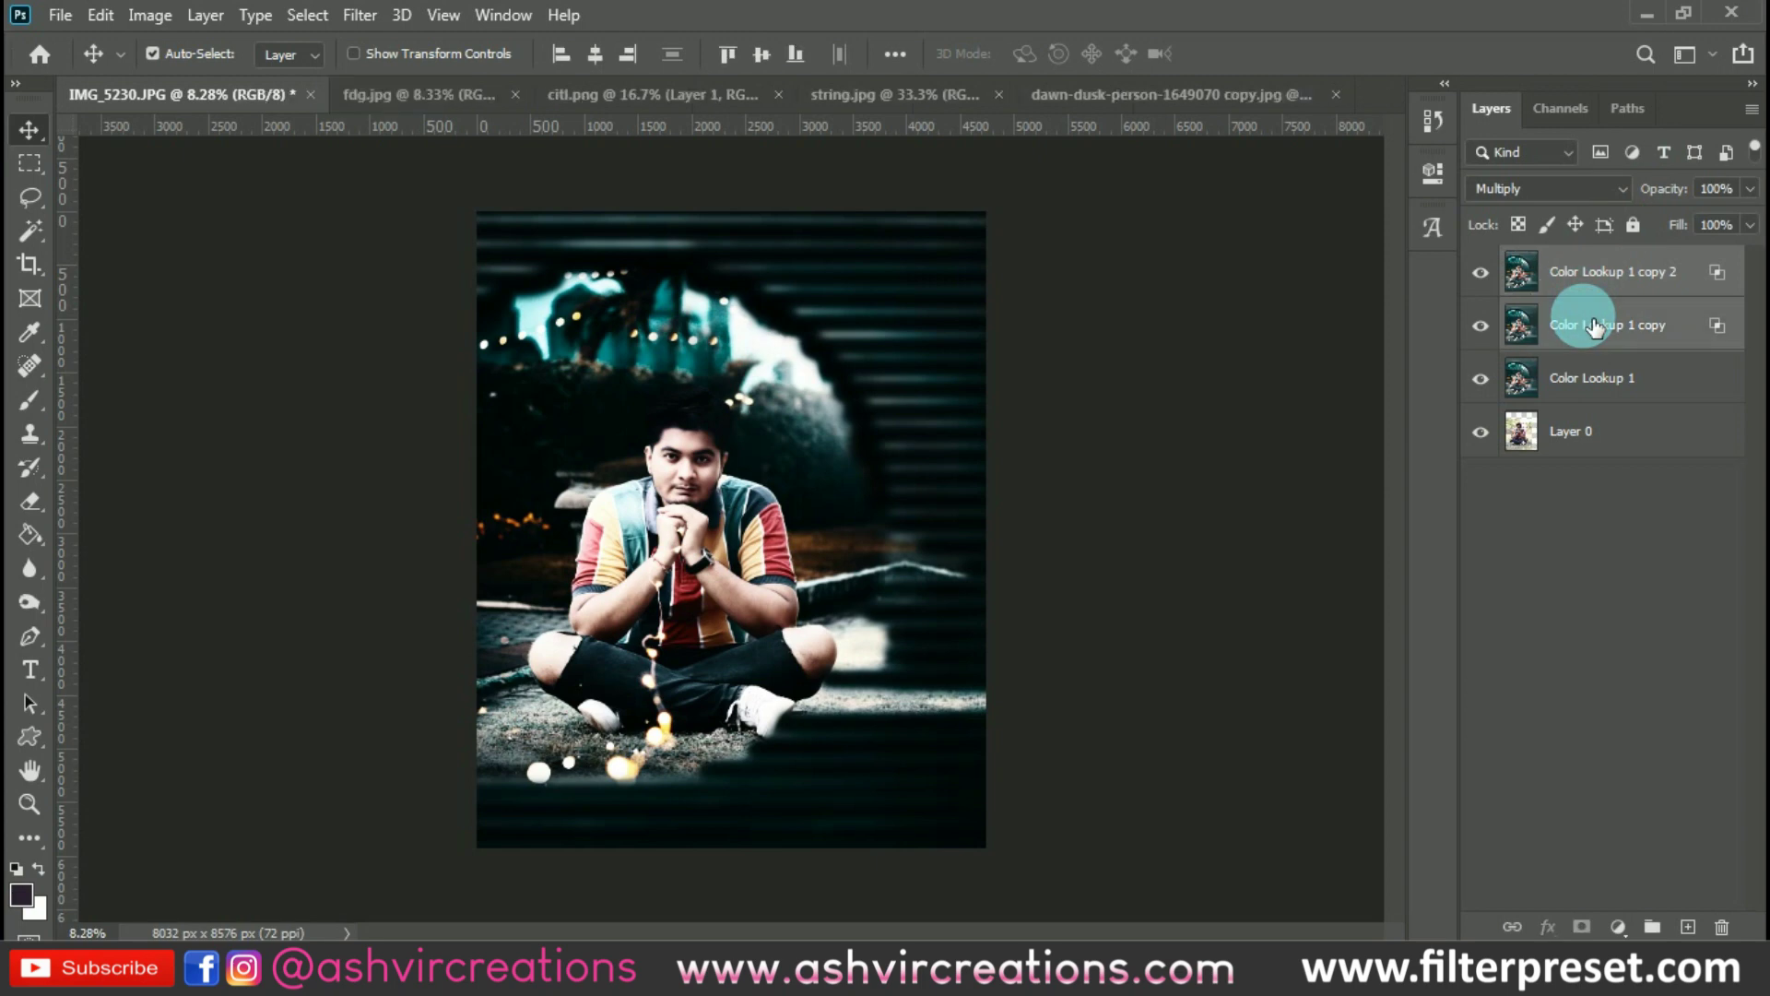
key("ctrl+g")
left_click(1581, 925)
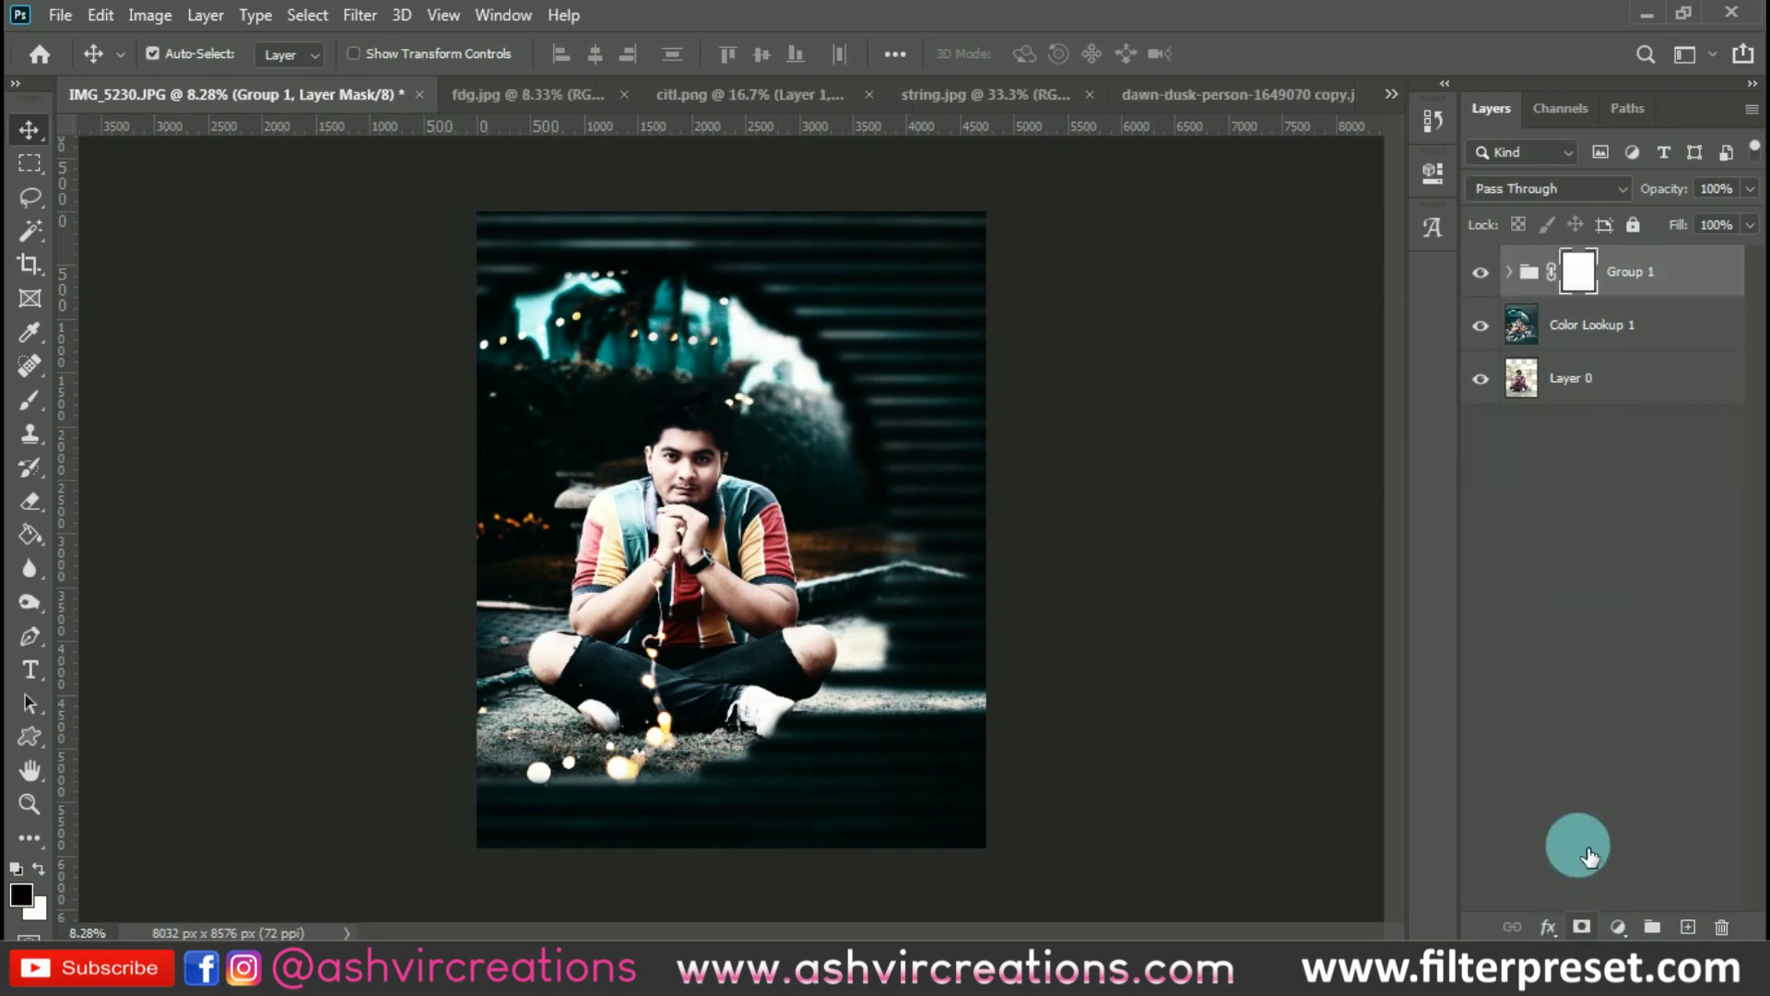
Apply the RGB channel of layer Color Lookup 1 to Group 1's mask with Apply Image, using Multiply at 100% opacity
left_click(150, 15)
left_click(184, 395)
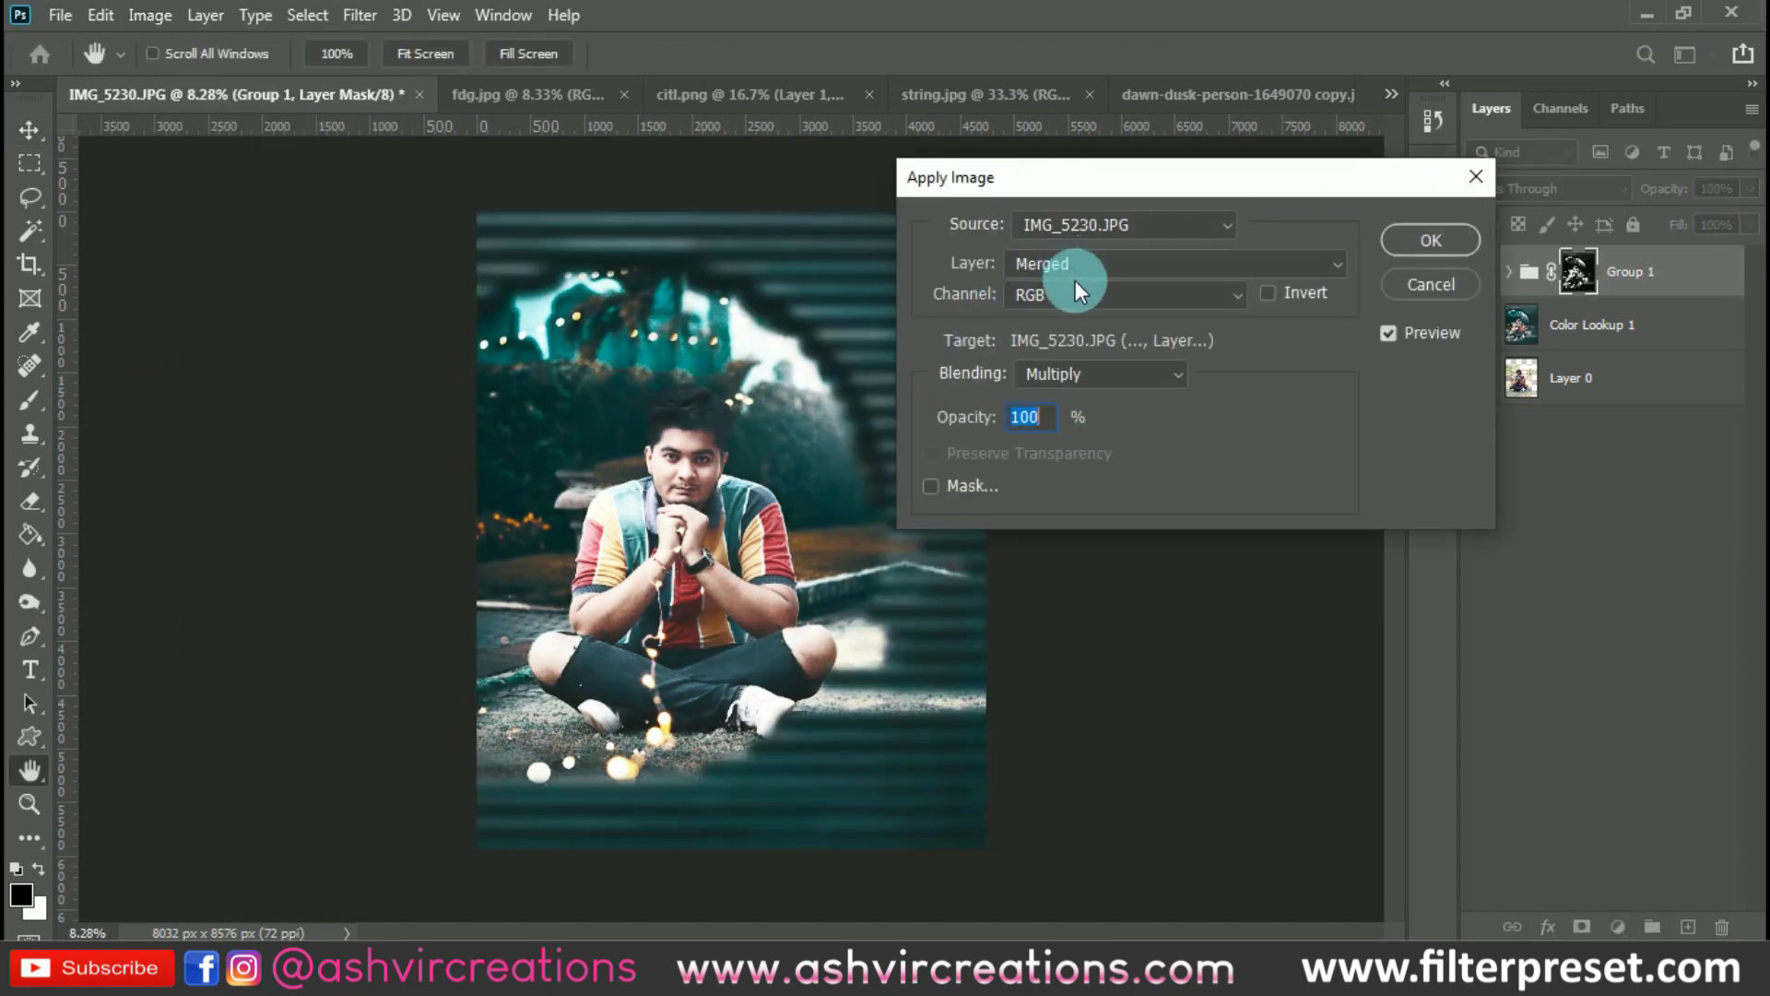
left_click_drag(1104, 189, 865, 198)
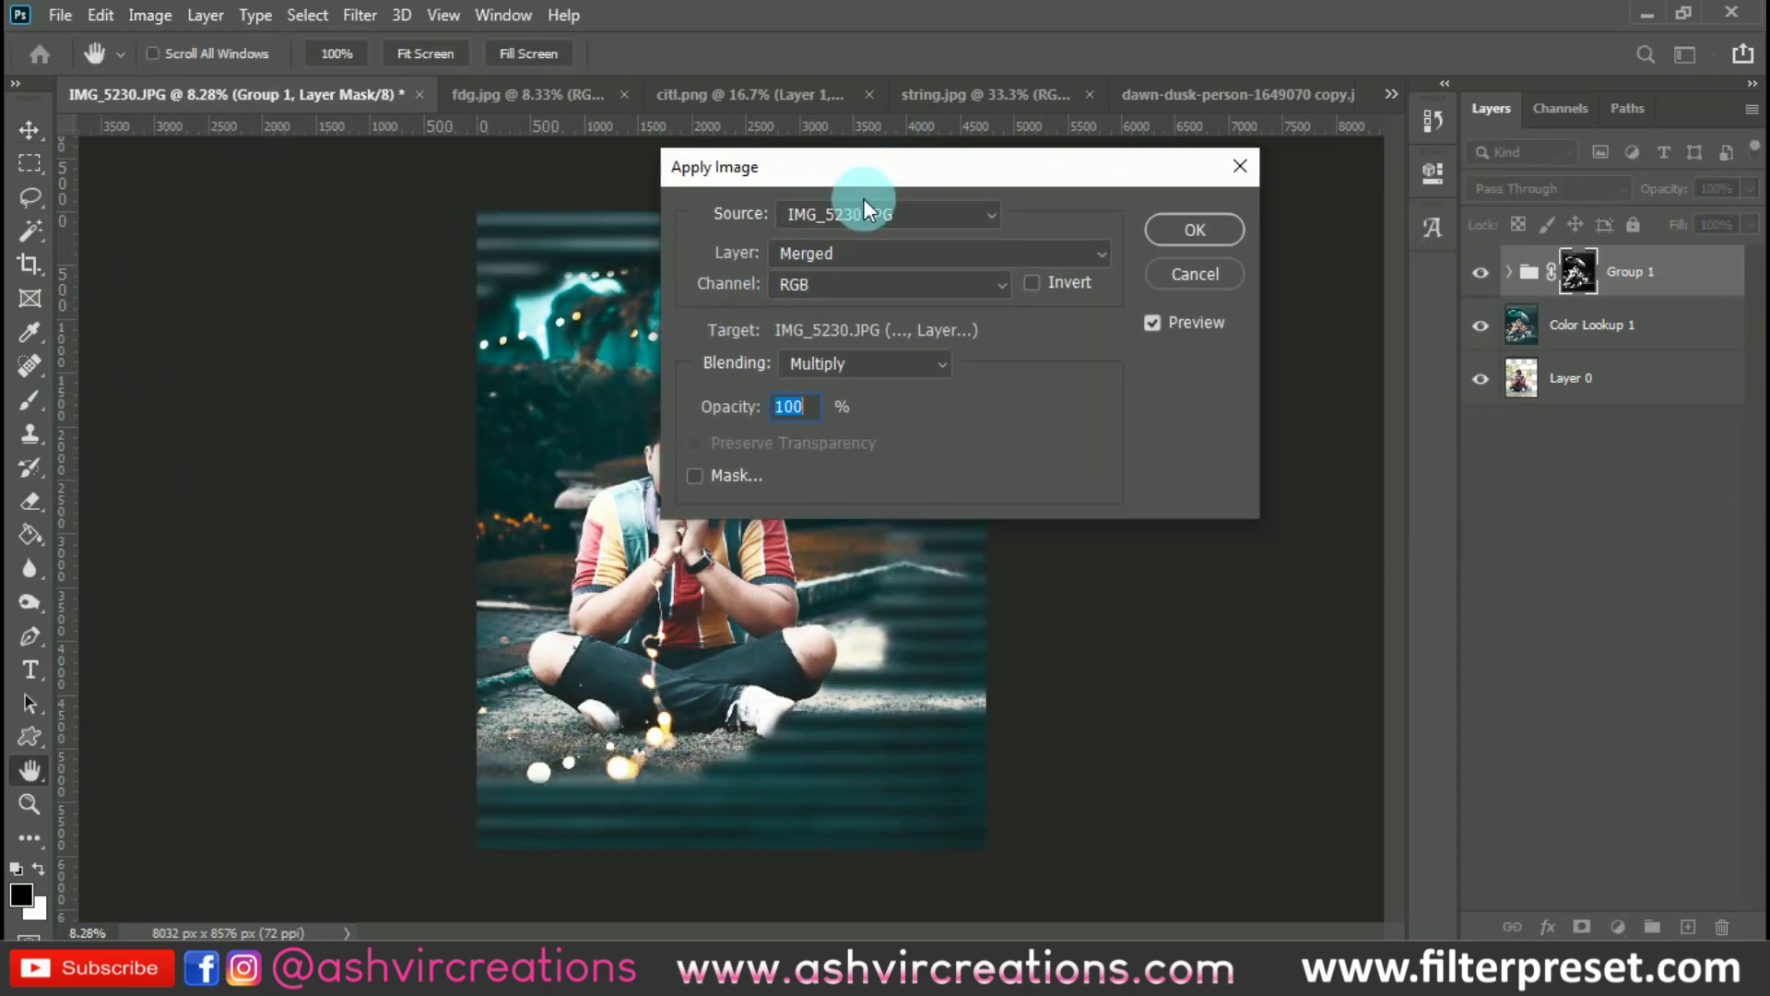
left_click(881, 258)
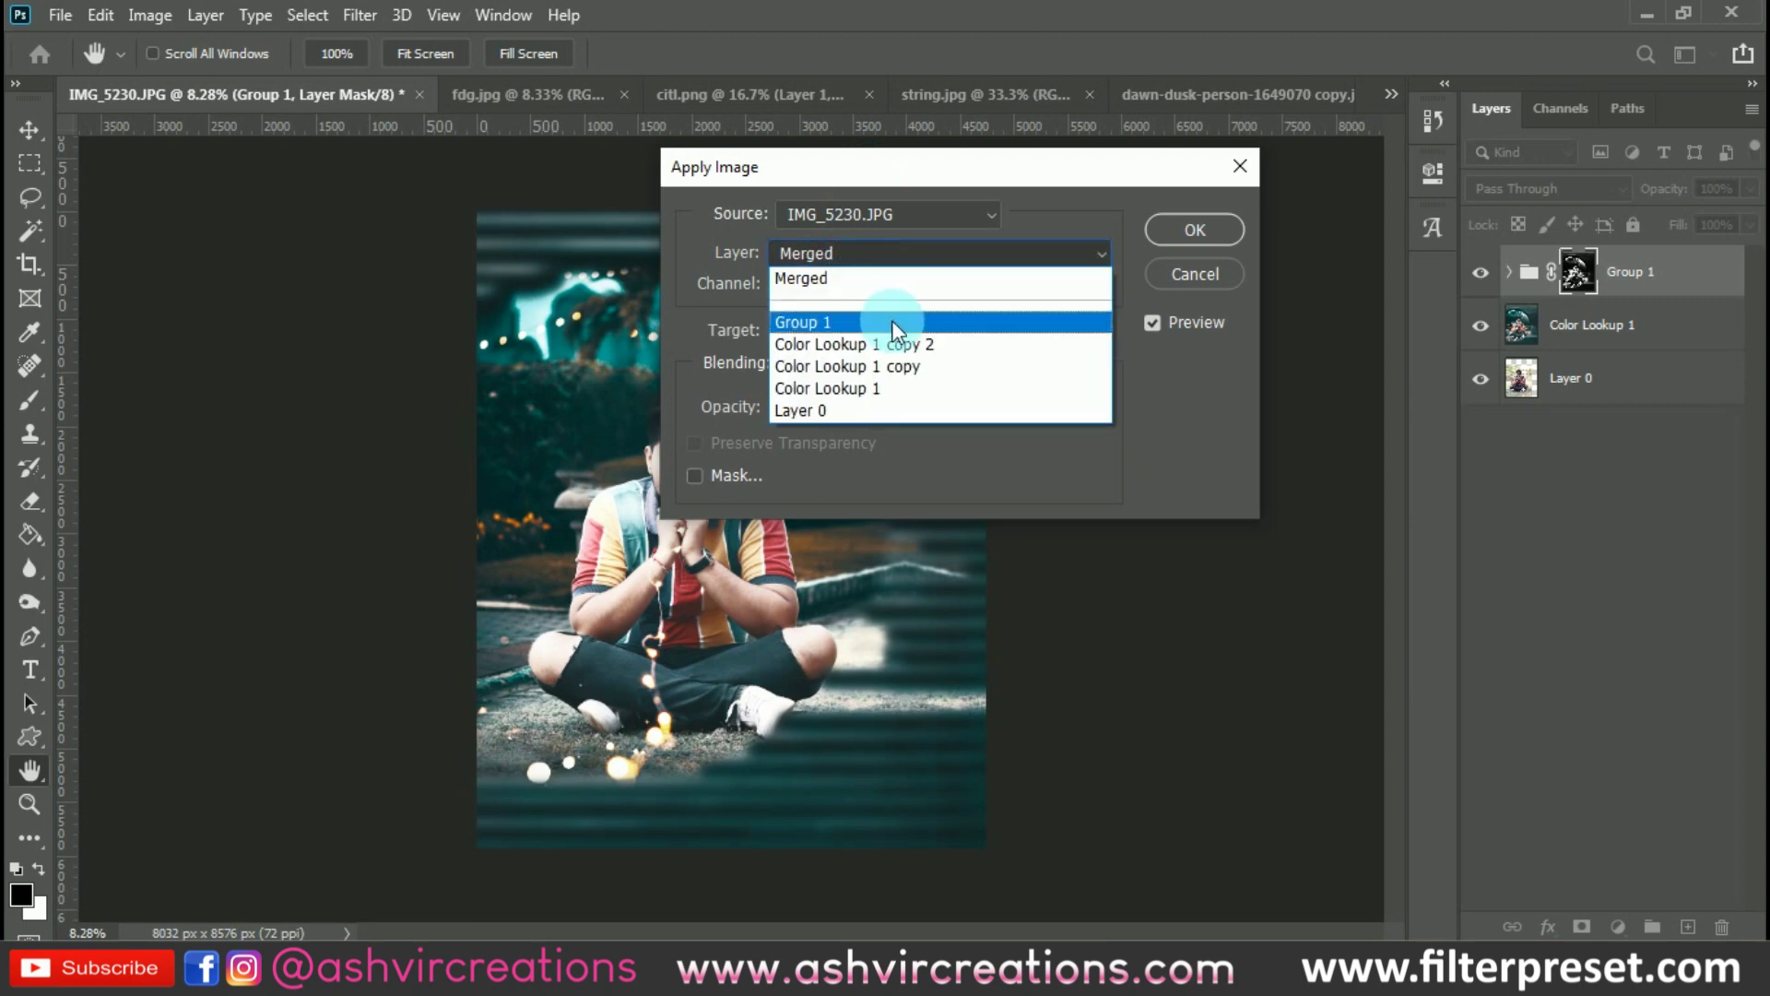
left_click(899, 381)
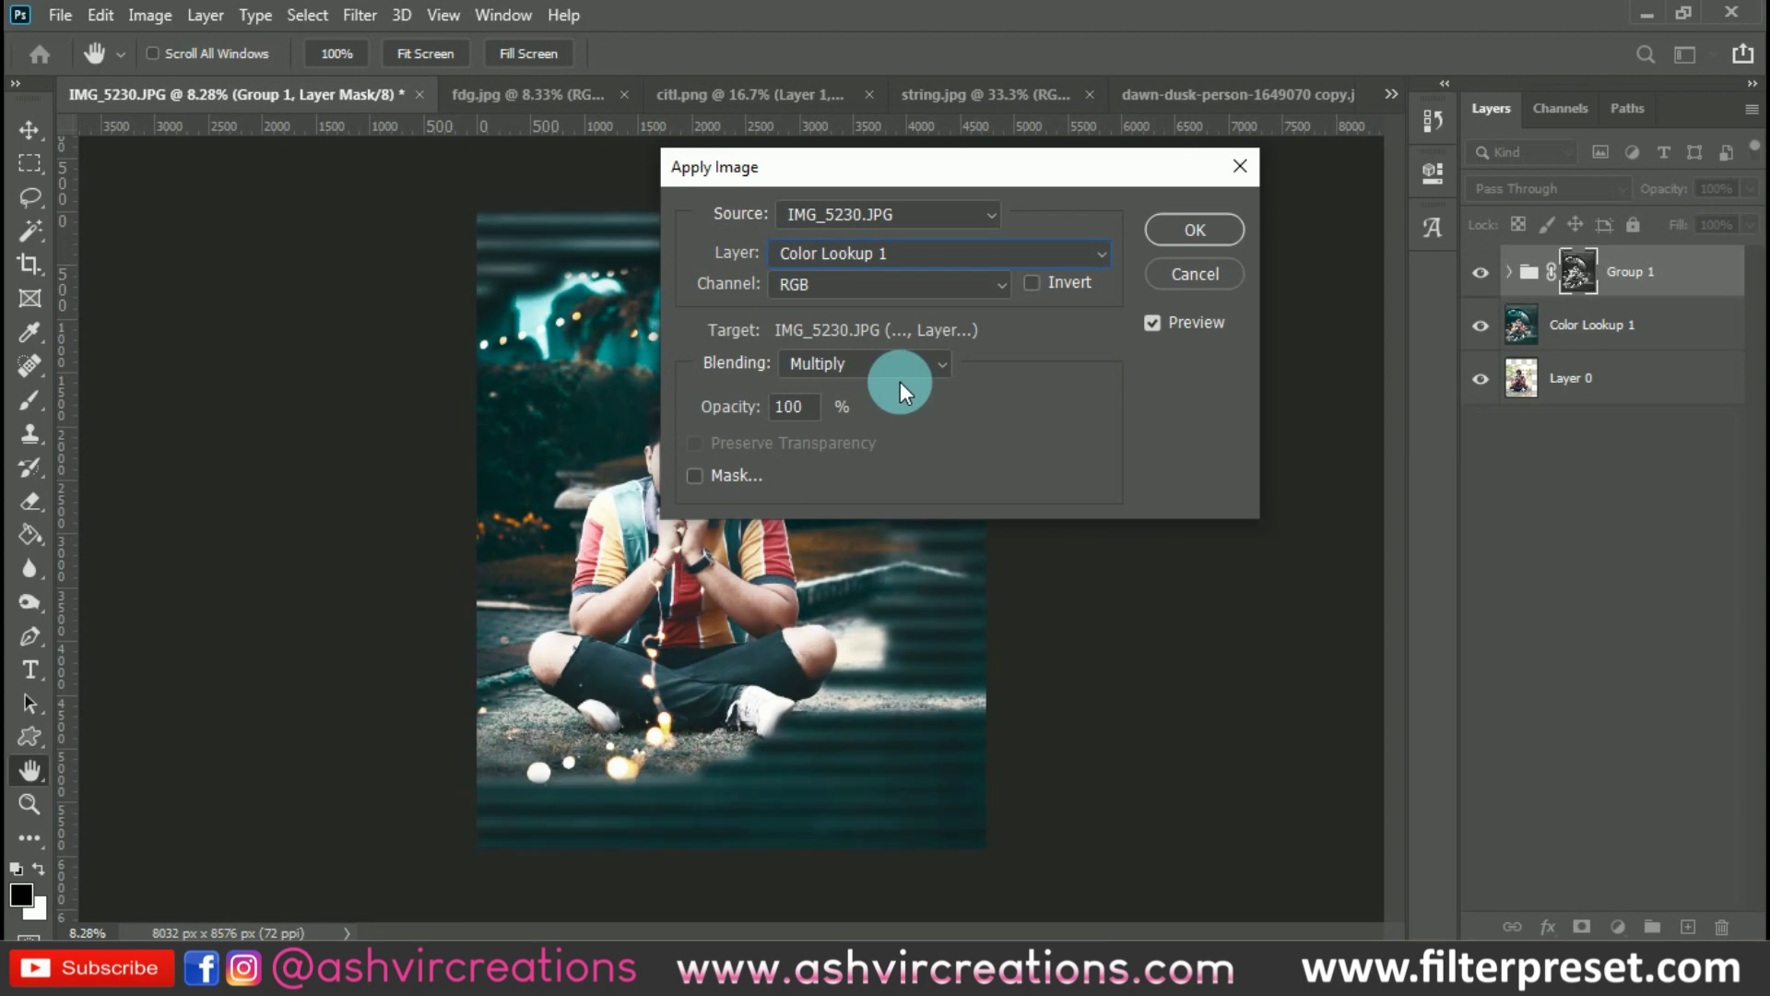
left_click_drag(1177, 166, 1394, 167)
left_click(1373, 227)
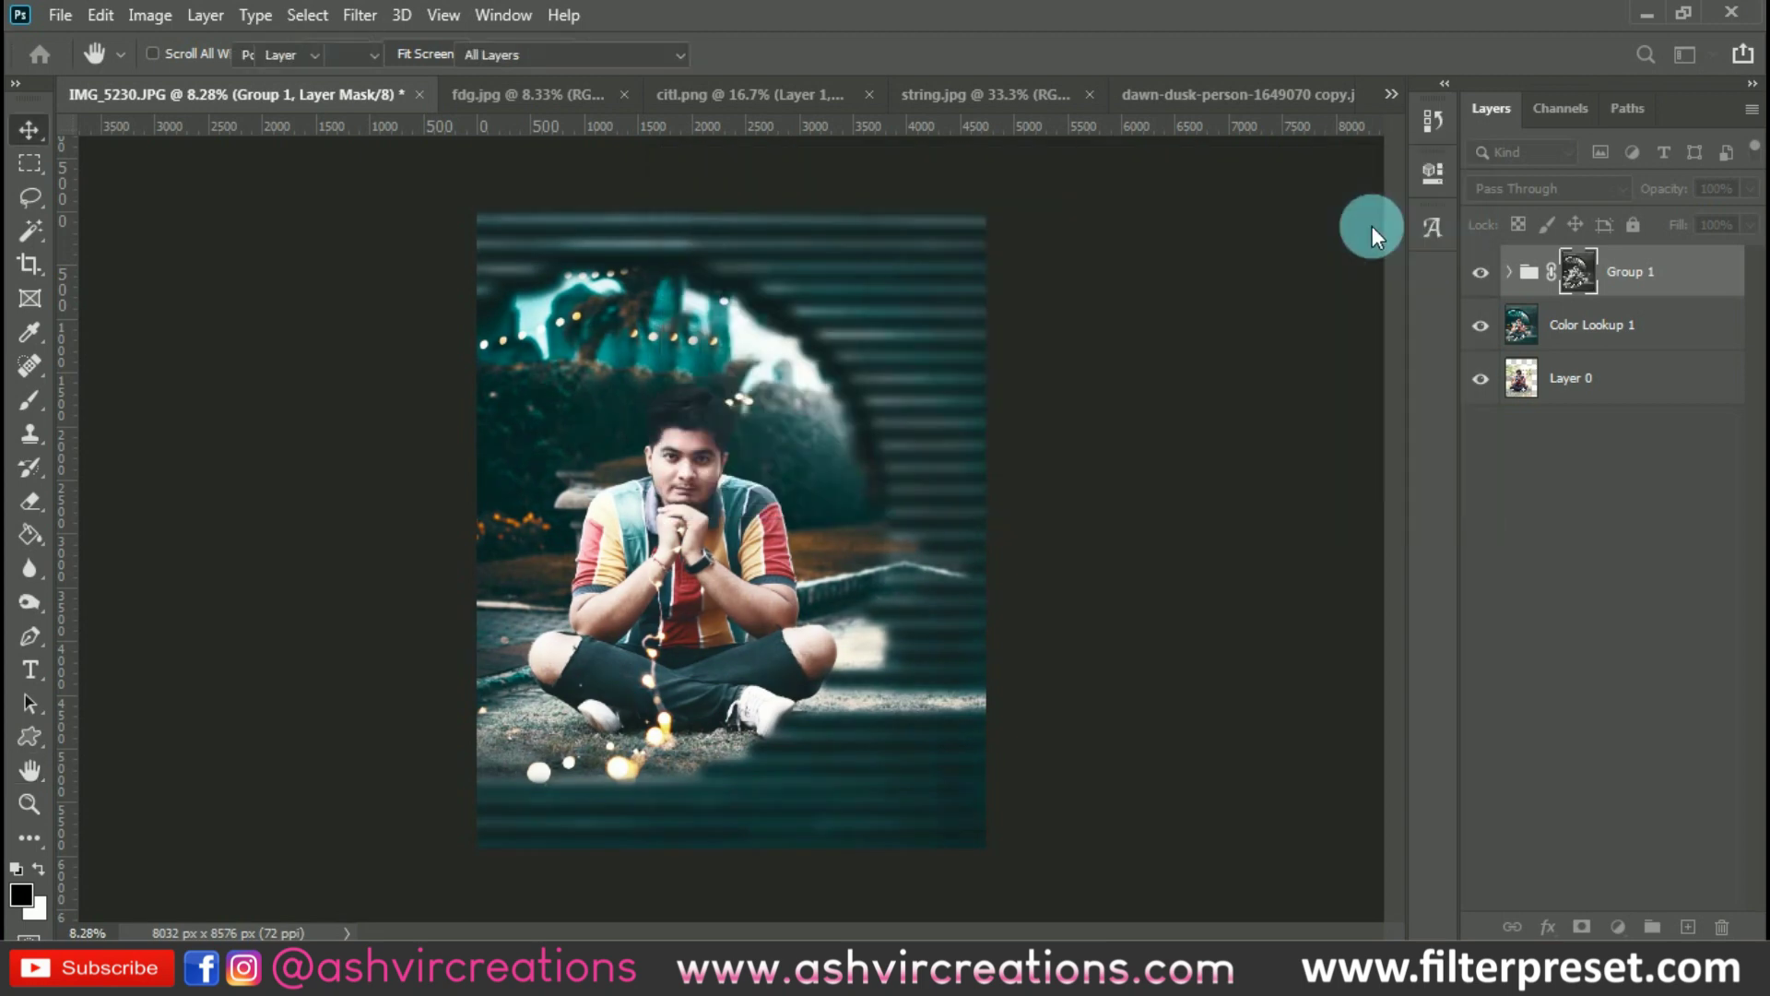
Compare the portrait with Group 1's contrast effect hidden and shown, examining the man up close and the whole composite
scroll(722, 464, "up", 3)
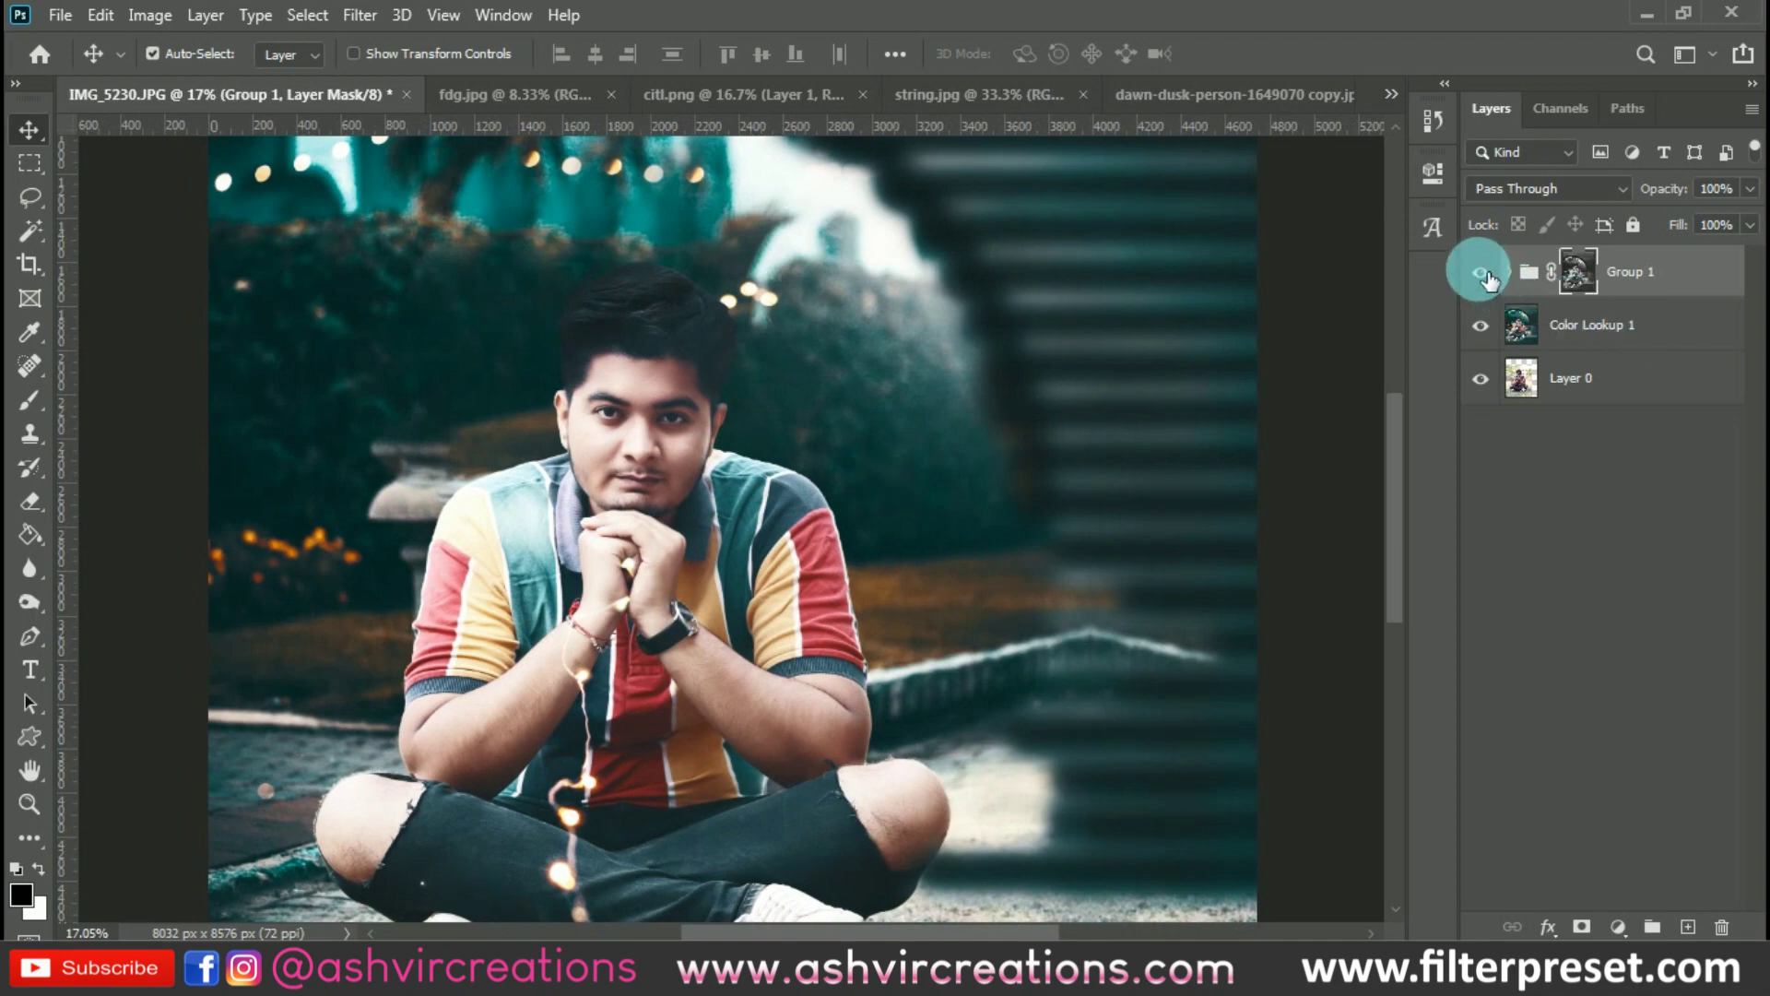
left_click(1482, 274)
left_click(1485, 275)
scroll(1007, 356, "down", 3)
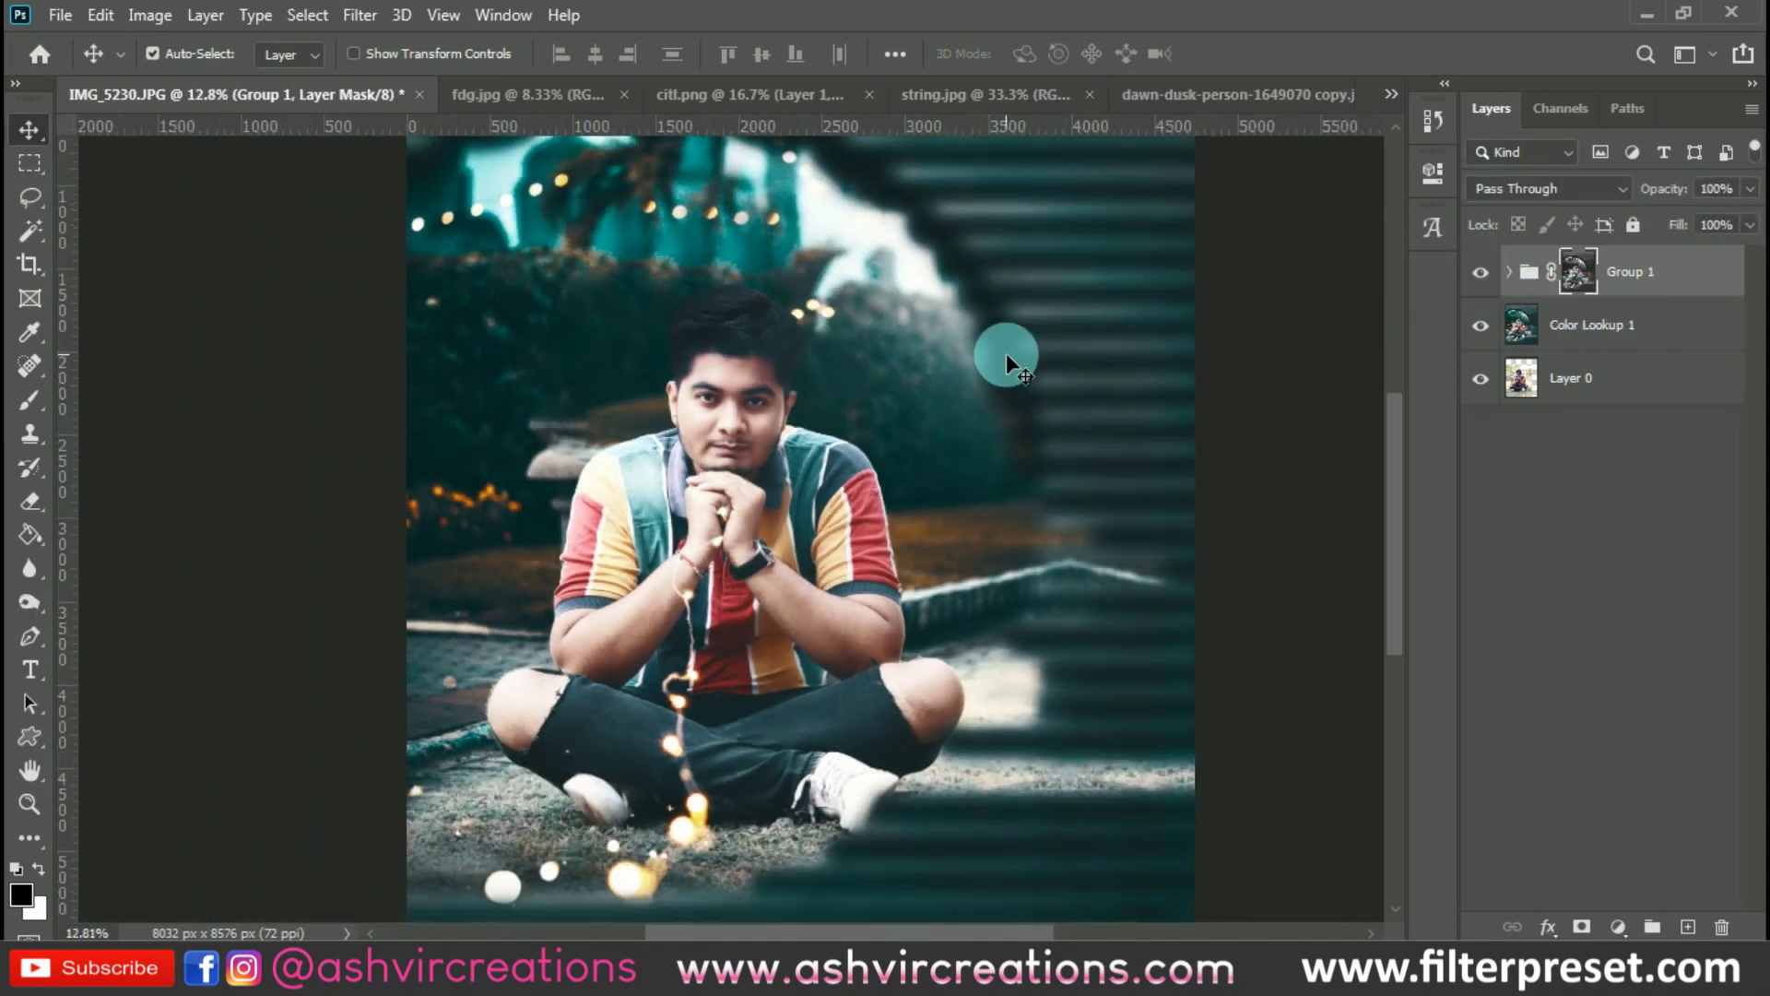
scroll(1007, 349, "down", 1)
left_click(1484, 272)
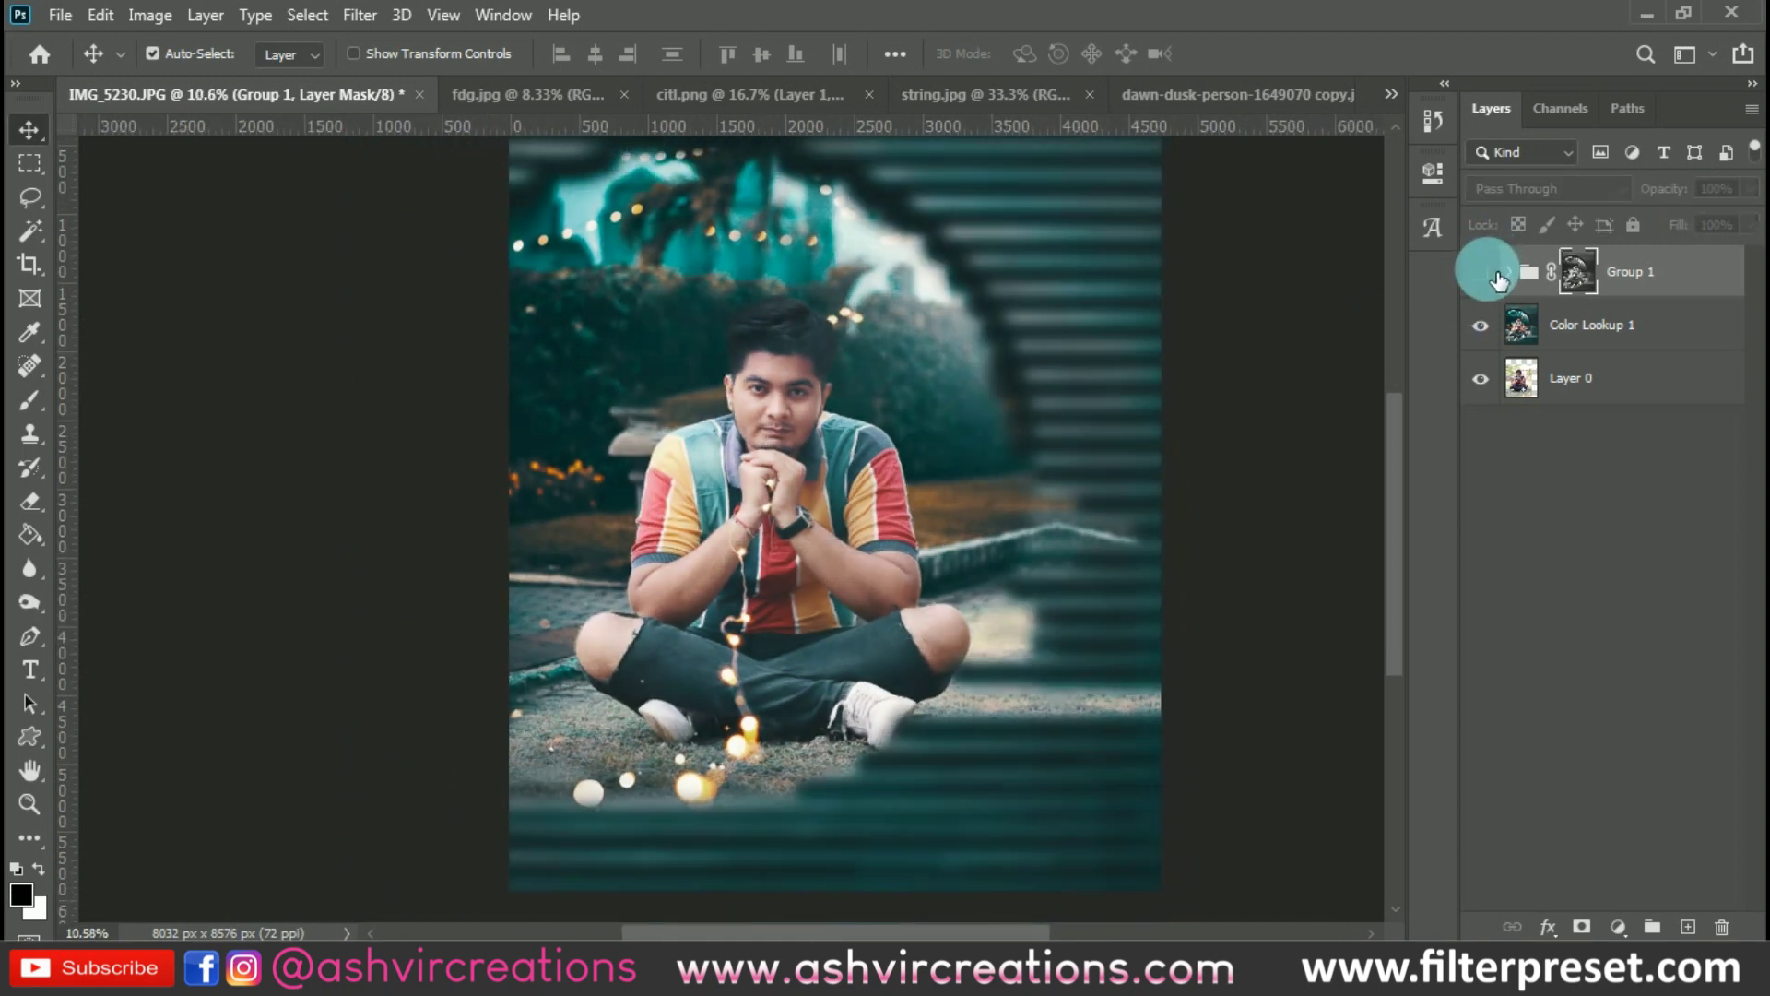
left_click(1485, 271)
left_click(1485, 271)
left_click(1485, 271)
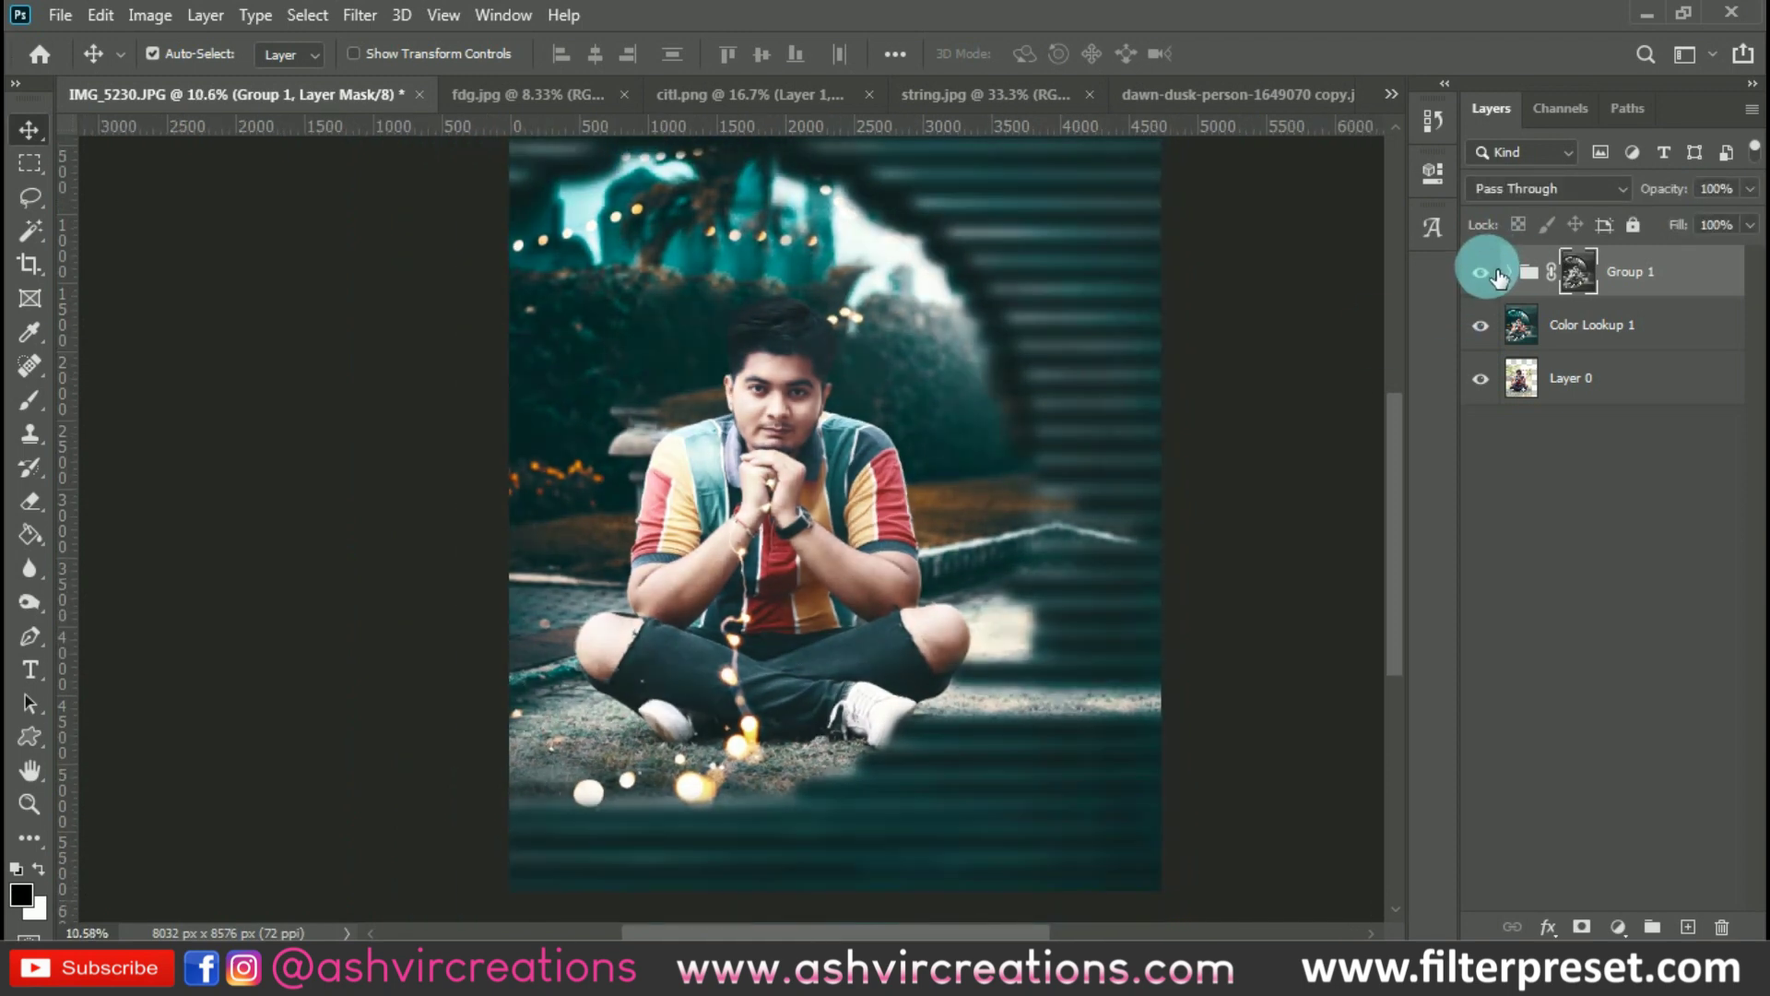
scroll(777, 371, "down", 1)
scroll(710, 369, "up", 2)
scroll(710, 368, "down", 4)
scroll(876, 397, "up", 1)
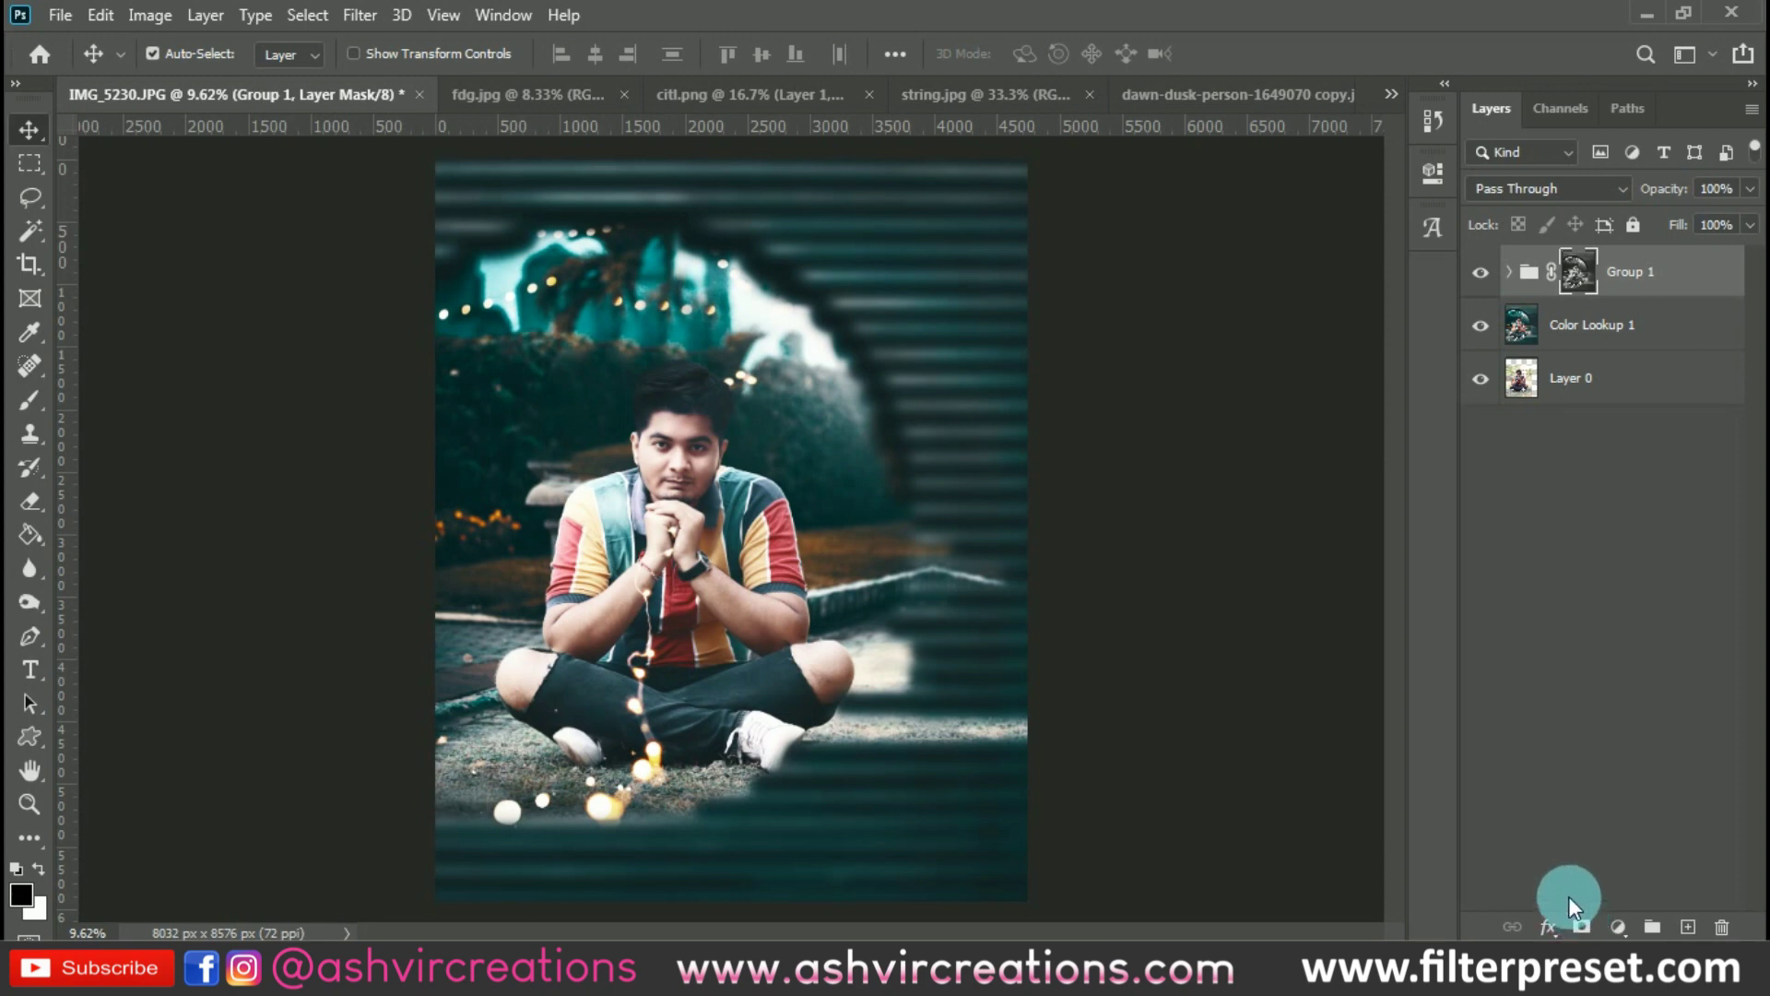
Paint black on Group 1's mask over the ground and background around the man with a 1400 px brush at 100% opacity
left_click(31, 399)
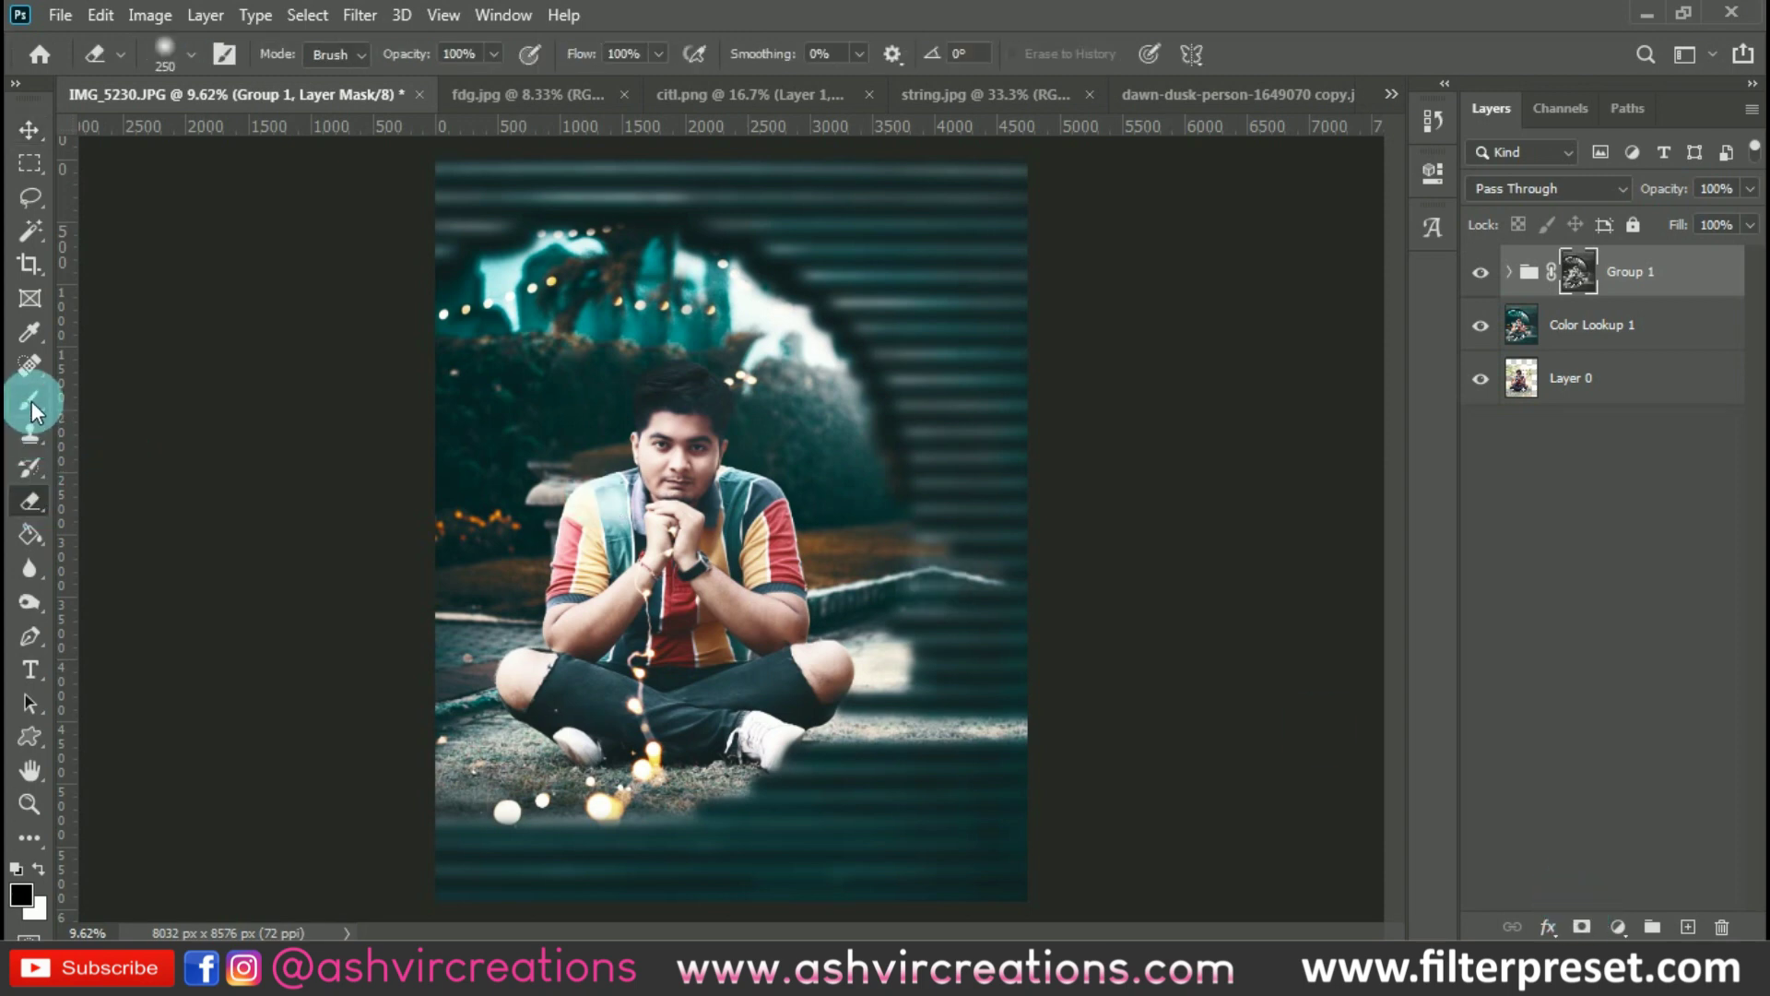
key("bracketright")
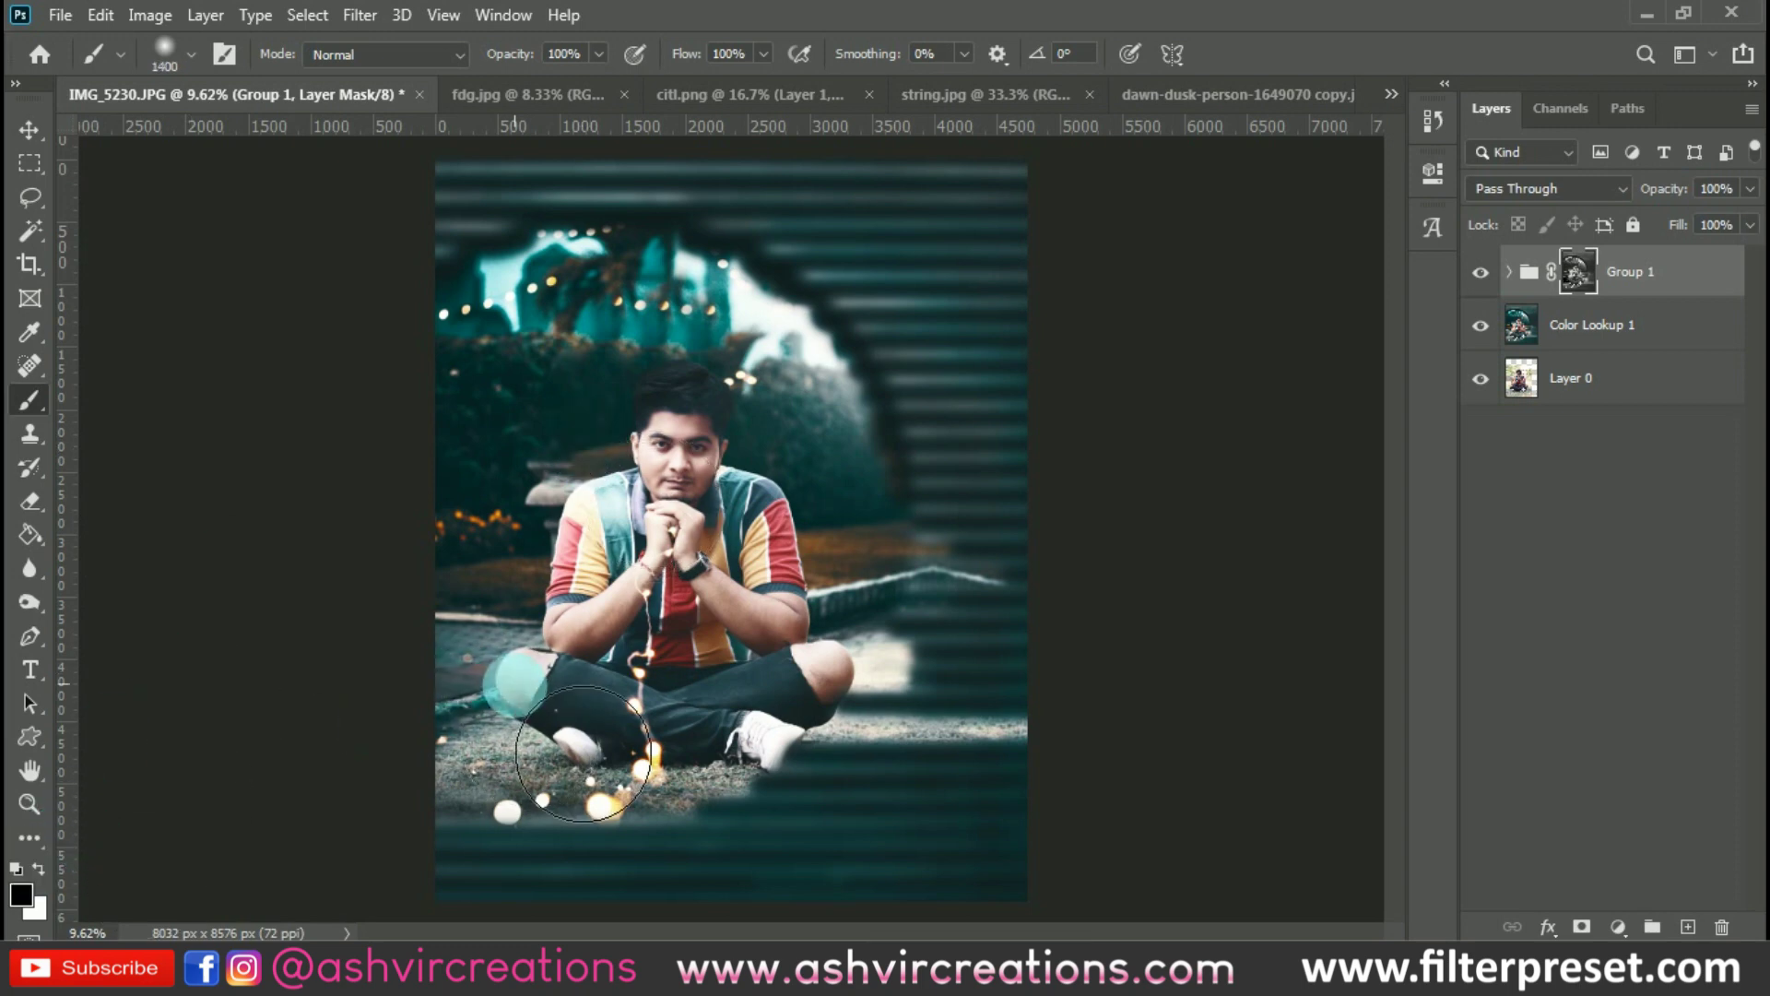
scroll(830, 751, "up", 1)
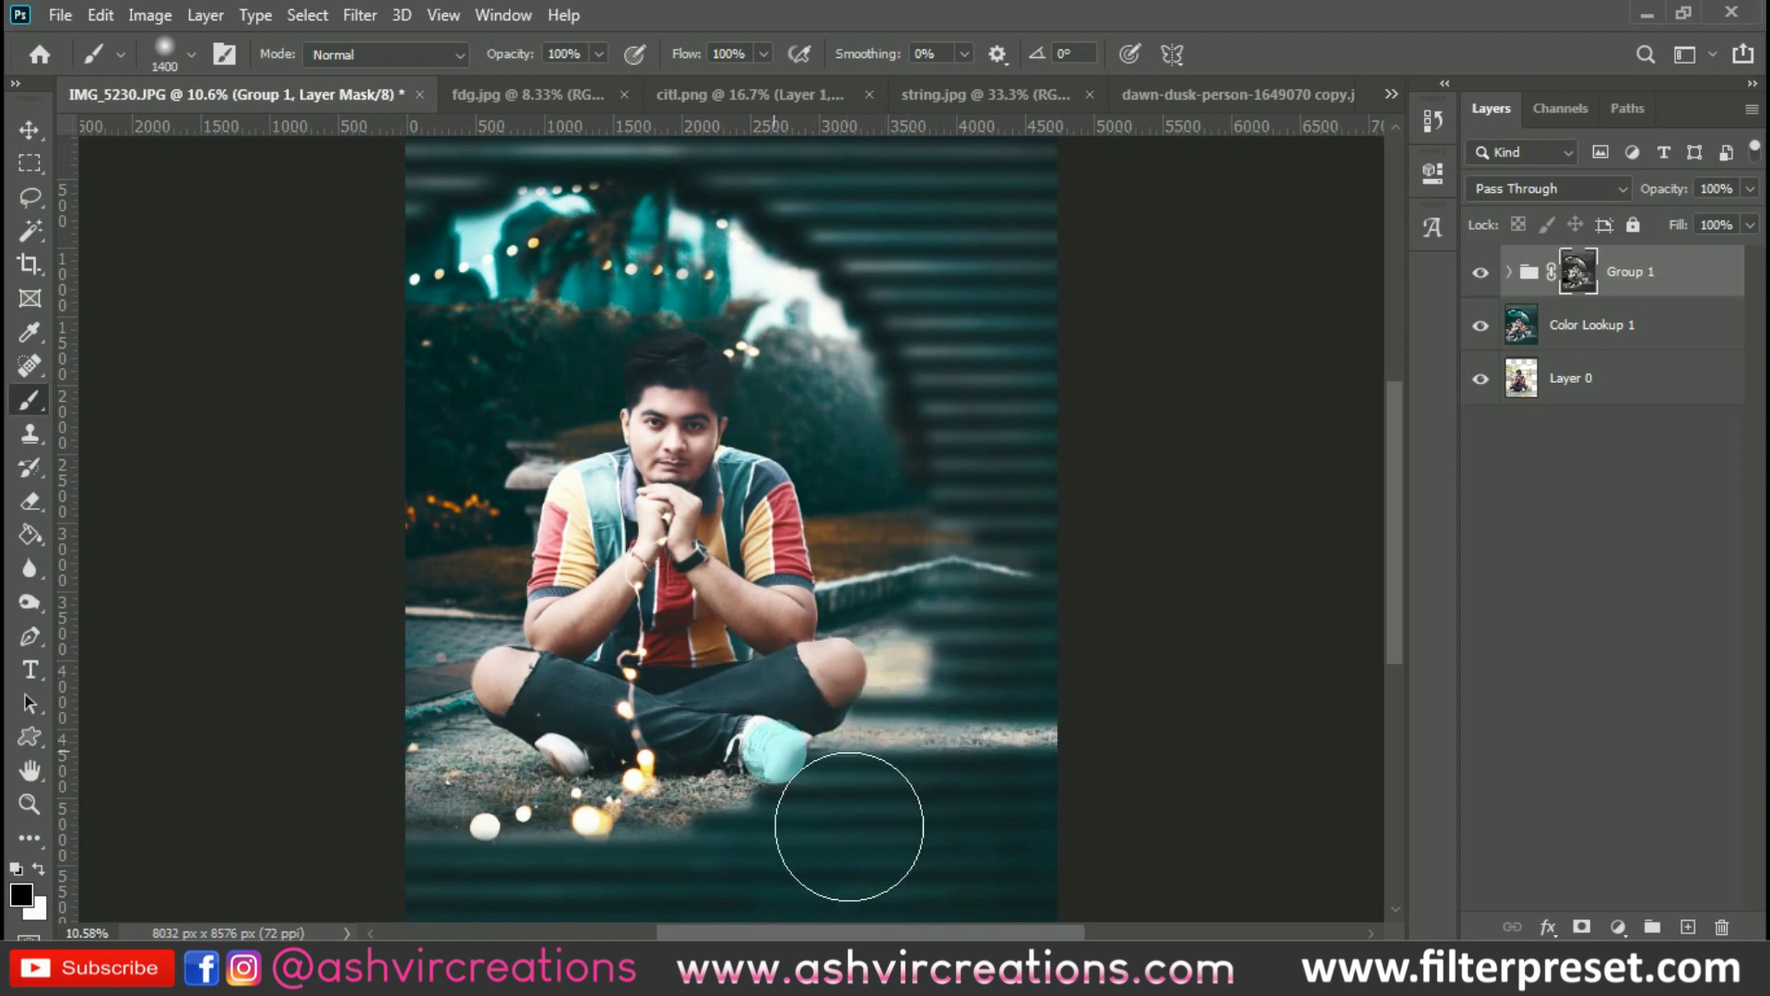
left_click(564, 772)
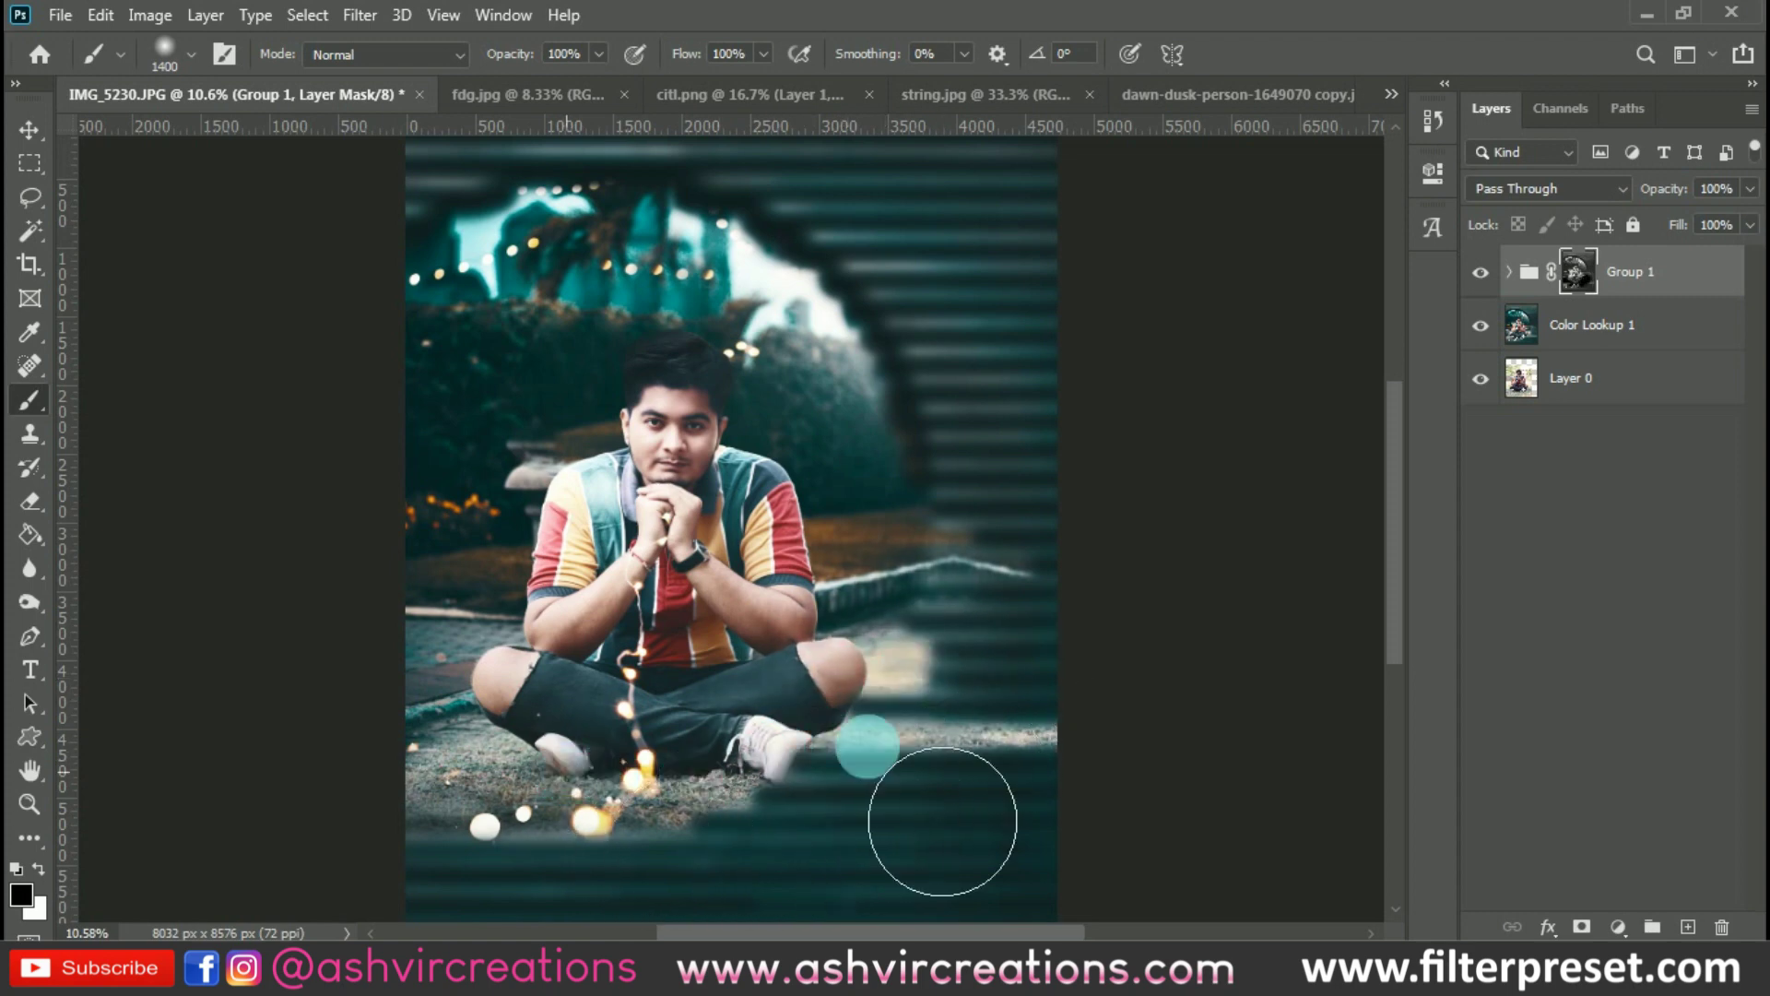
scroll(965, 598, "up", 1)
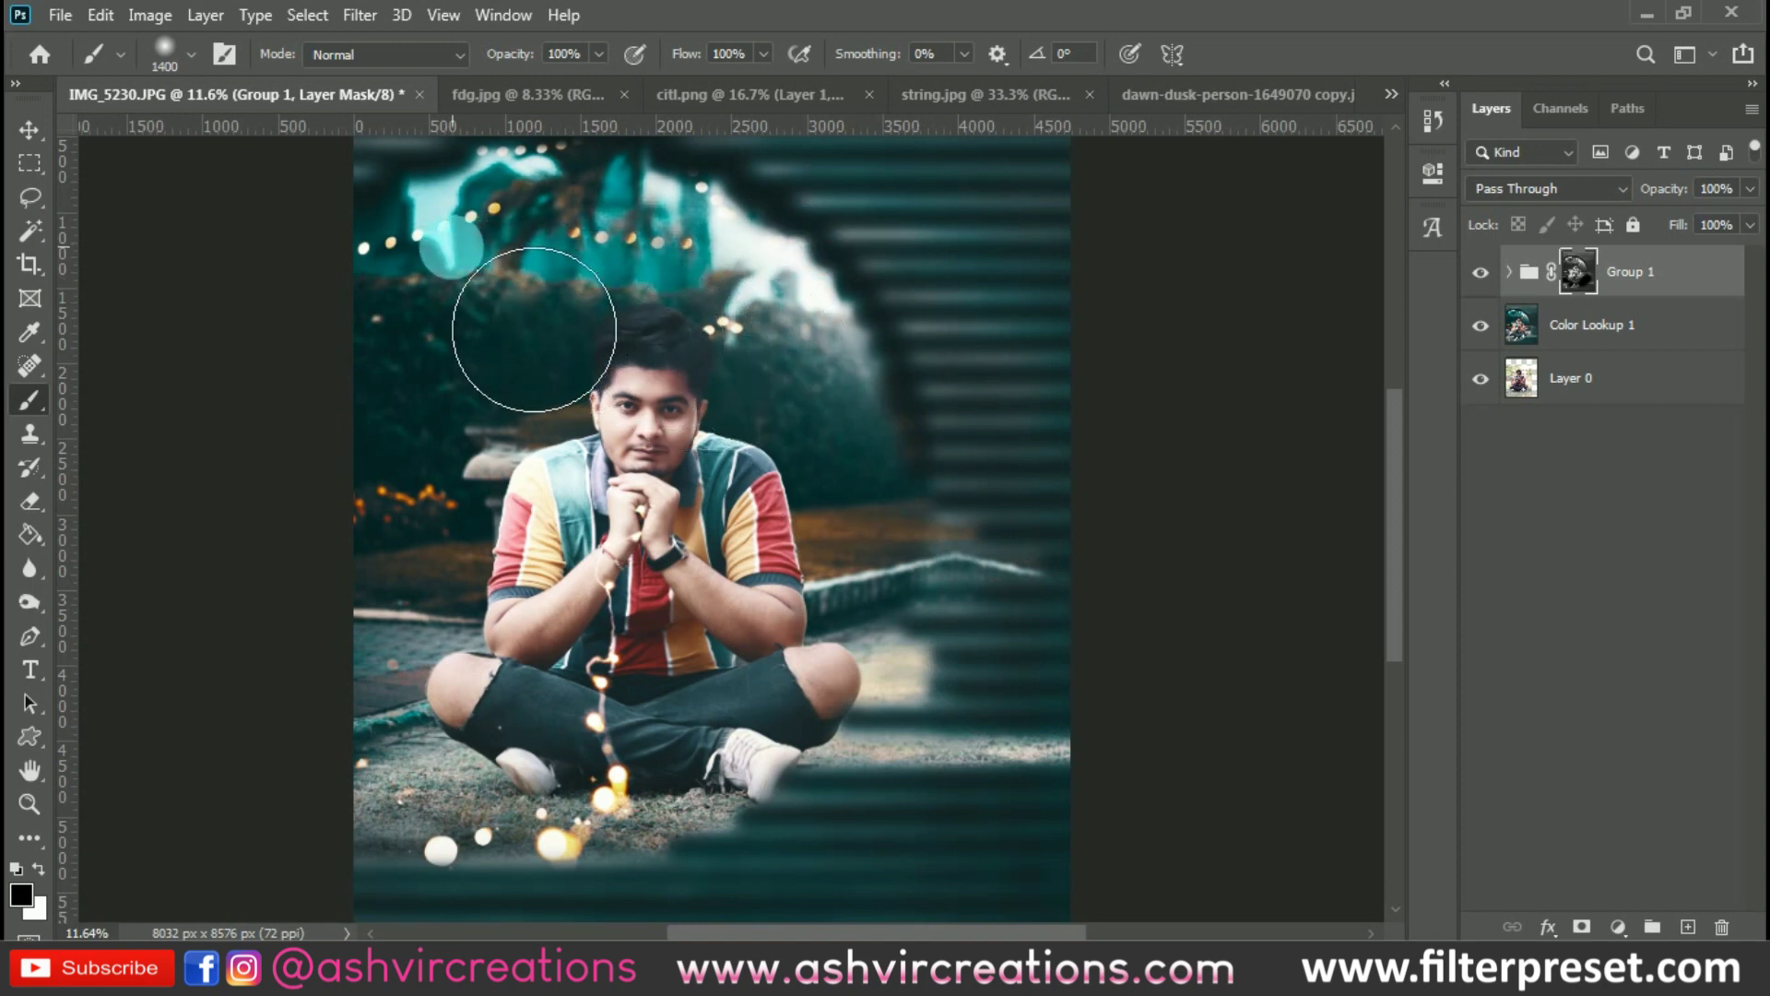
mouse_move(785, 318)
left_mouse_down()
mouse_move(971, 461)
mouse_move(930, 447)
mouse_move(916, 477)
mouse_move(978, 516)
left_mouse_up()
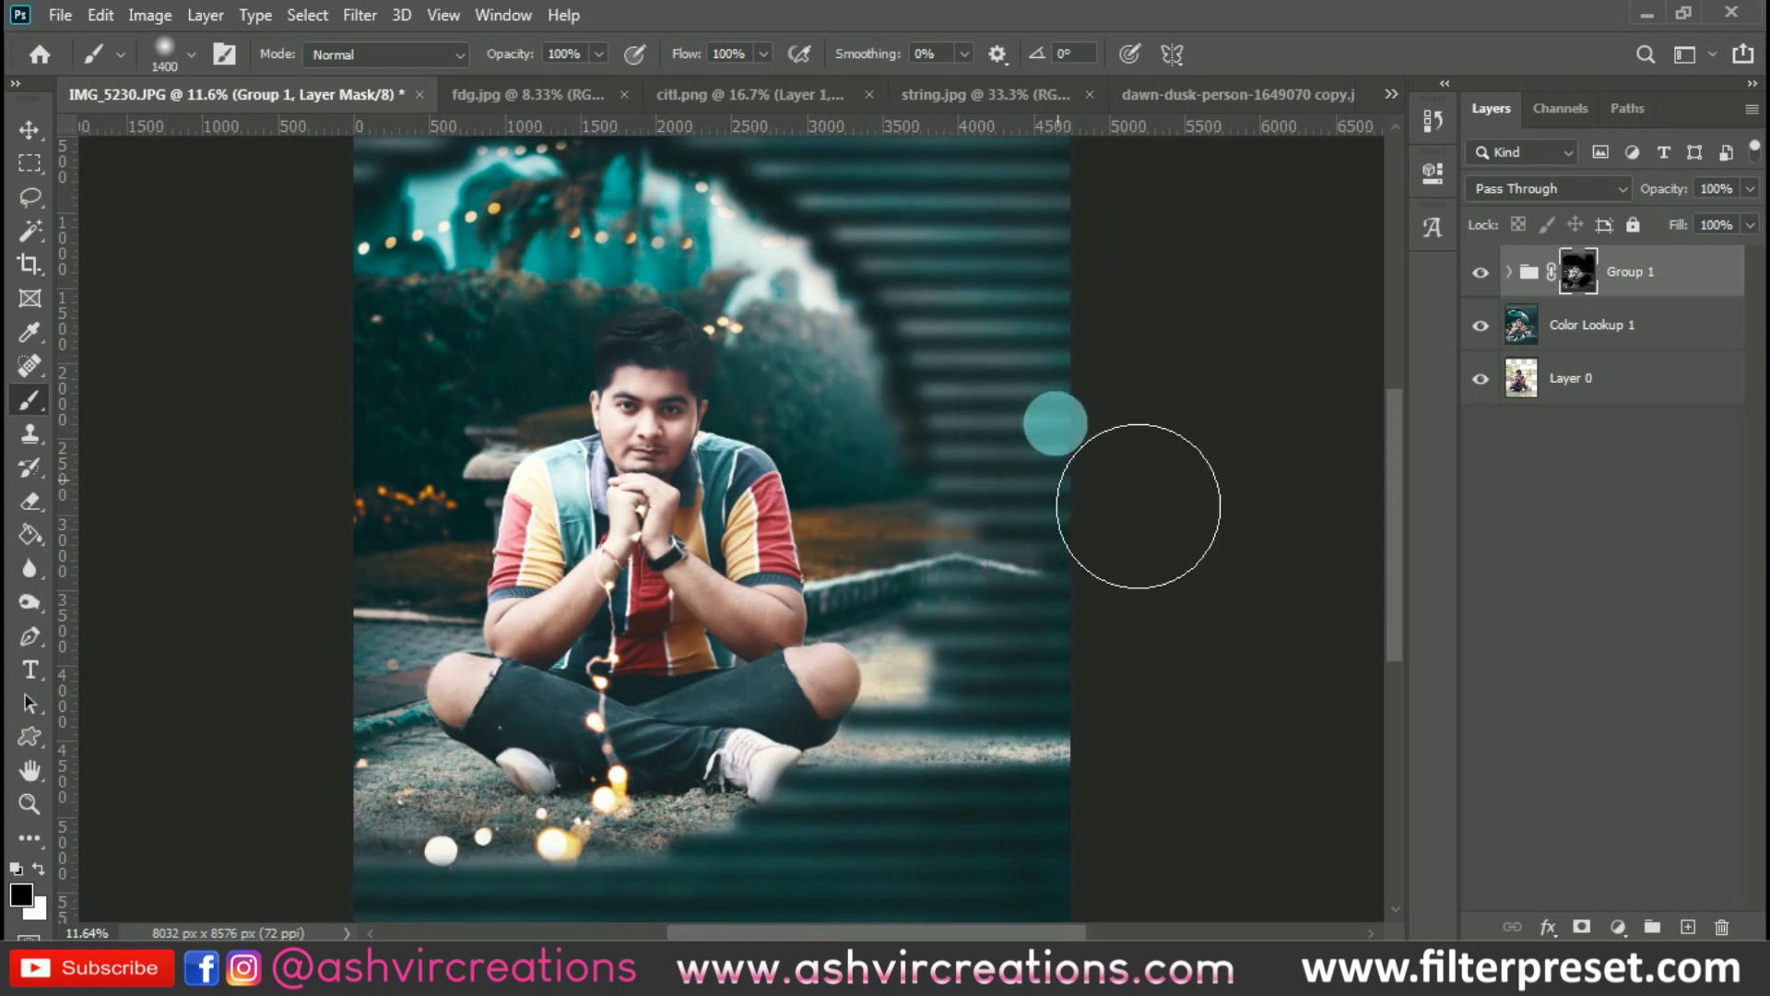
scroll(618, 361, "up", 5)
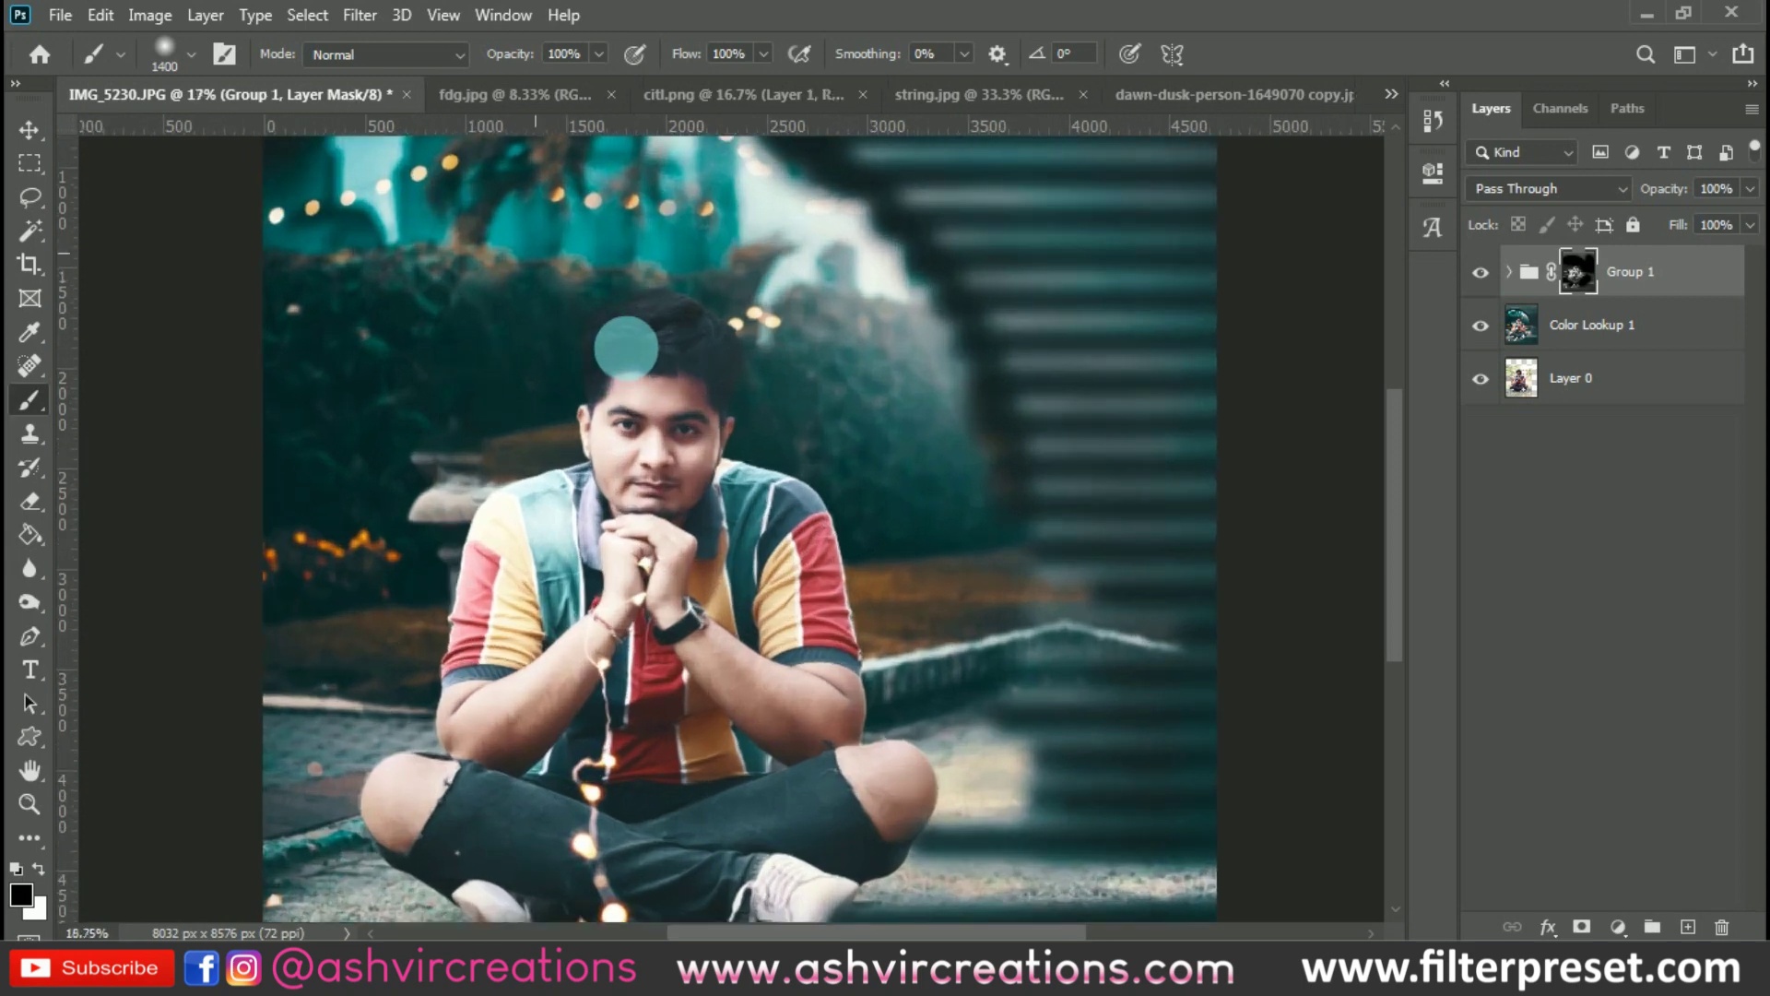
left_click(1478, 273)
left_click(1479, 273)
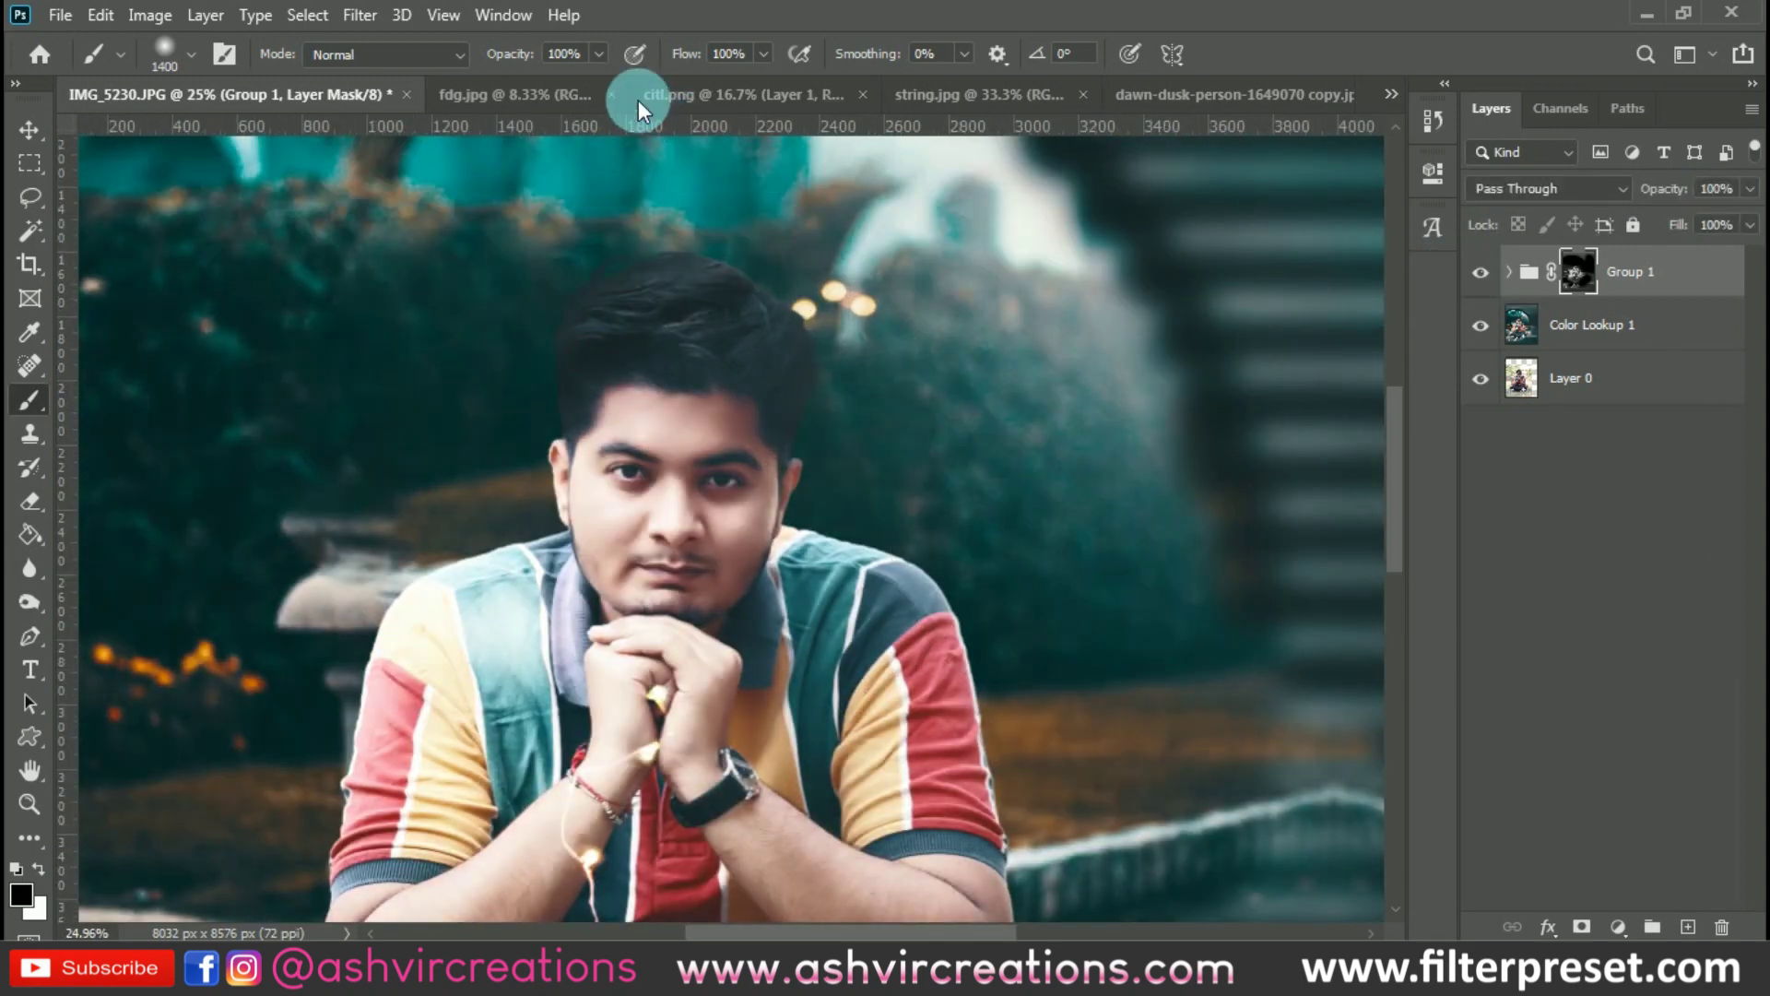
left_click(1480, 273)
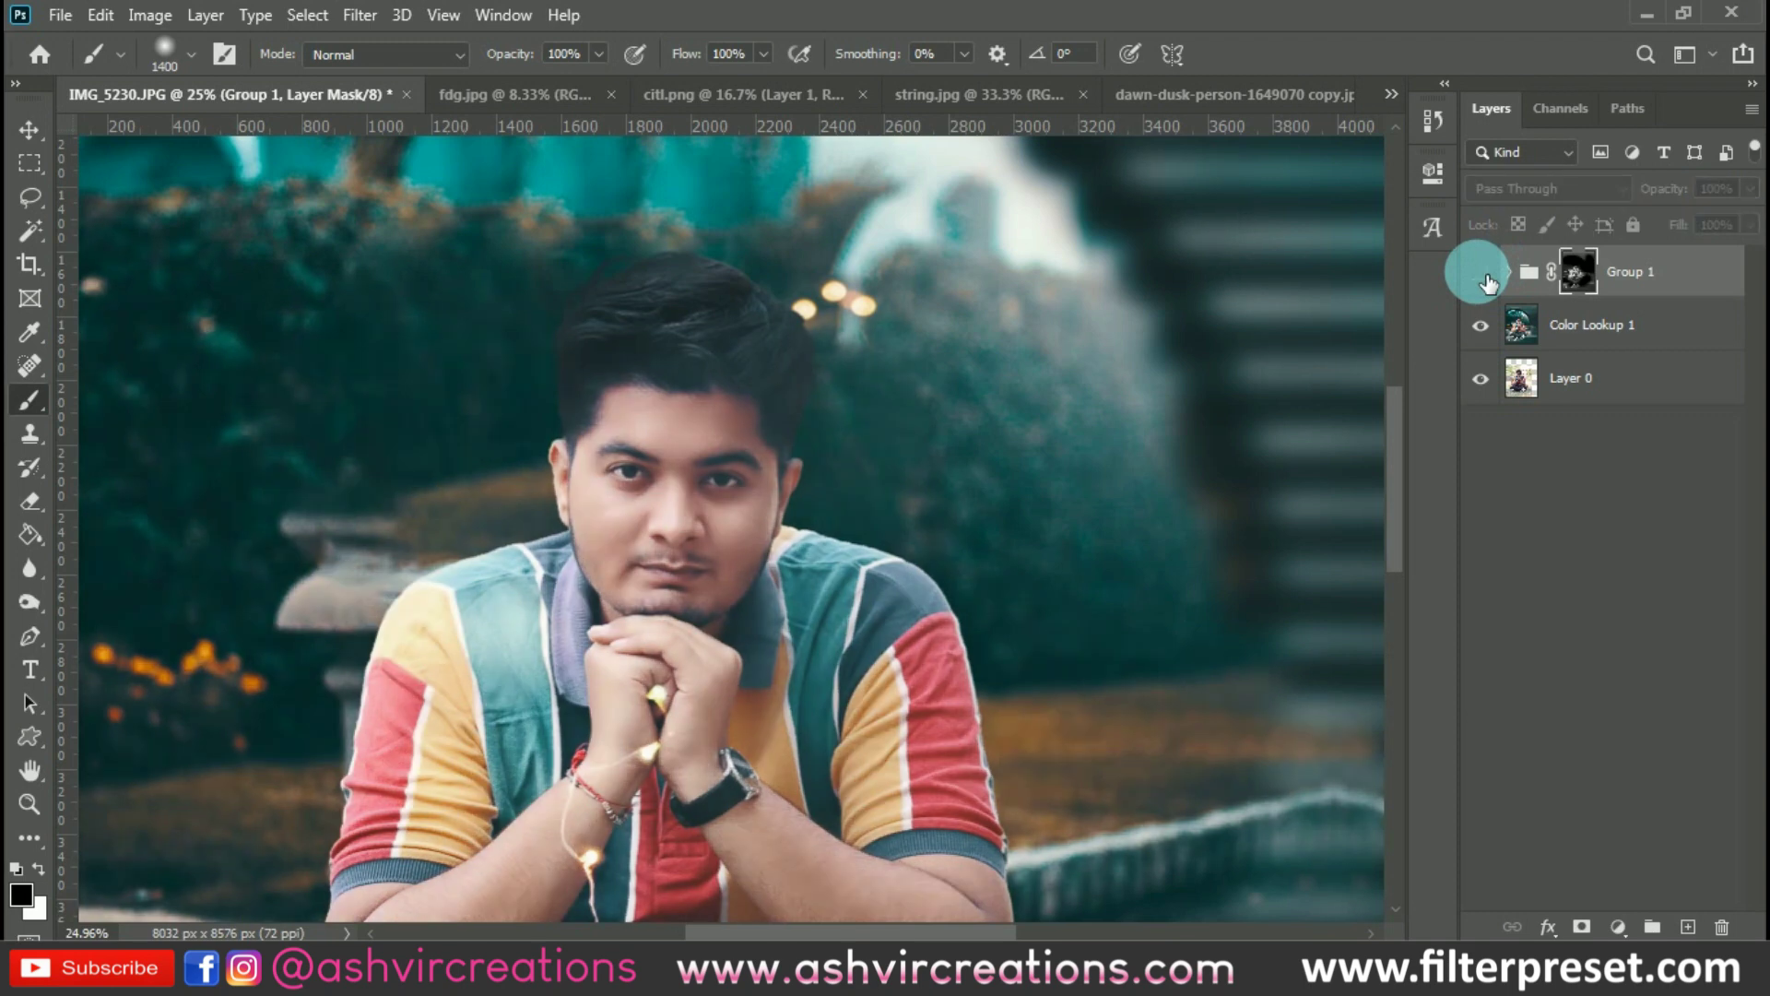
left_click(1481, 273)
Soften Group 1's effect on the man's face by painting its mask black with a 700 px brush at 35% opacity
left_click(504, 59)
mouse_move(504, 59)
left_mouse_down()
mouse_move(381, 78)
mouse_move(431, 86)
left_mouse_up()
key("bracketleft")
key("bracketleft")
key("bracketleft")
key("bracketleft")
key("bracketleft")
key("bracketleft")
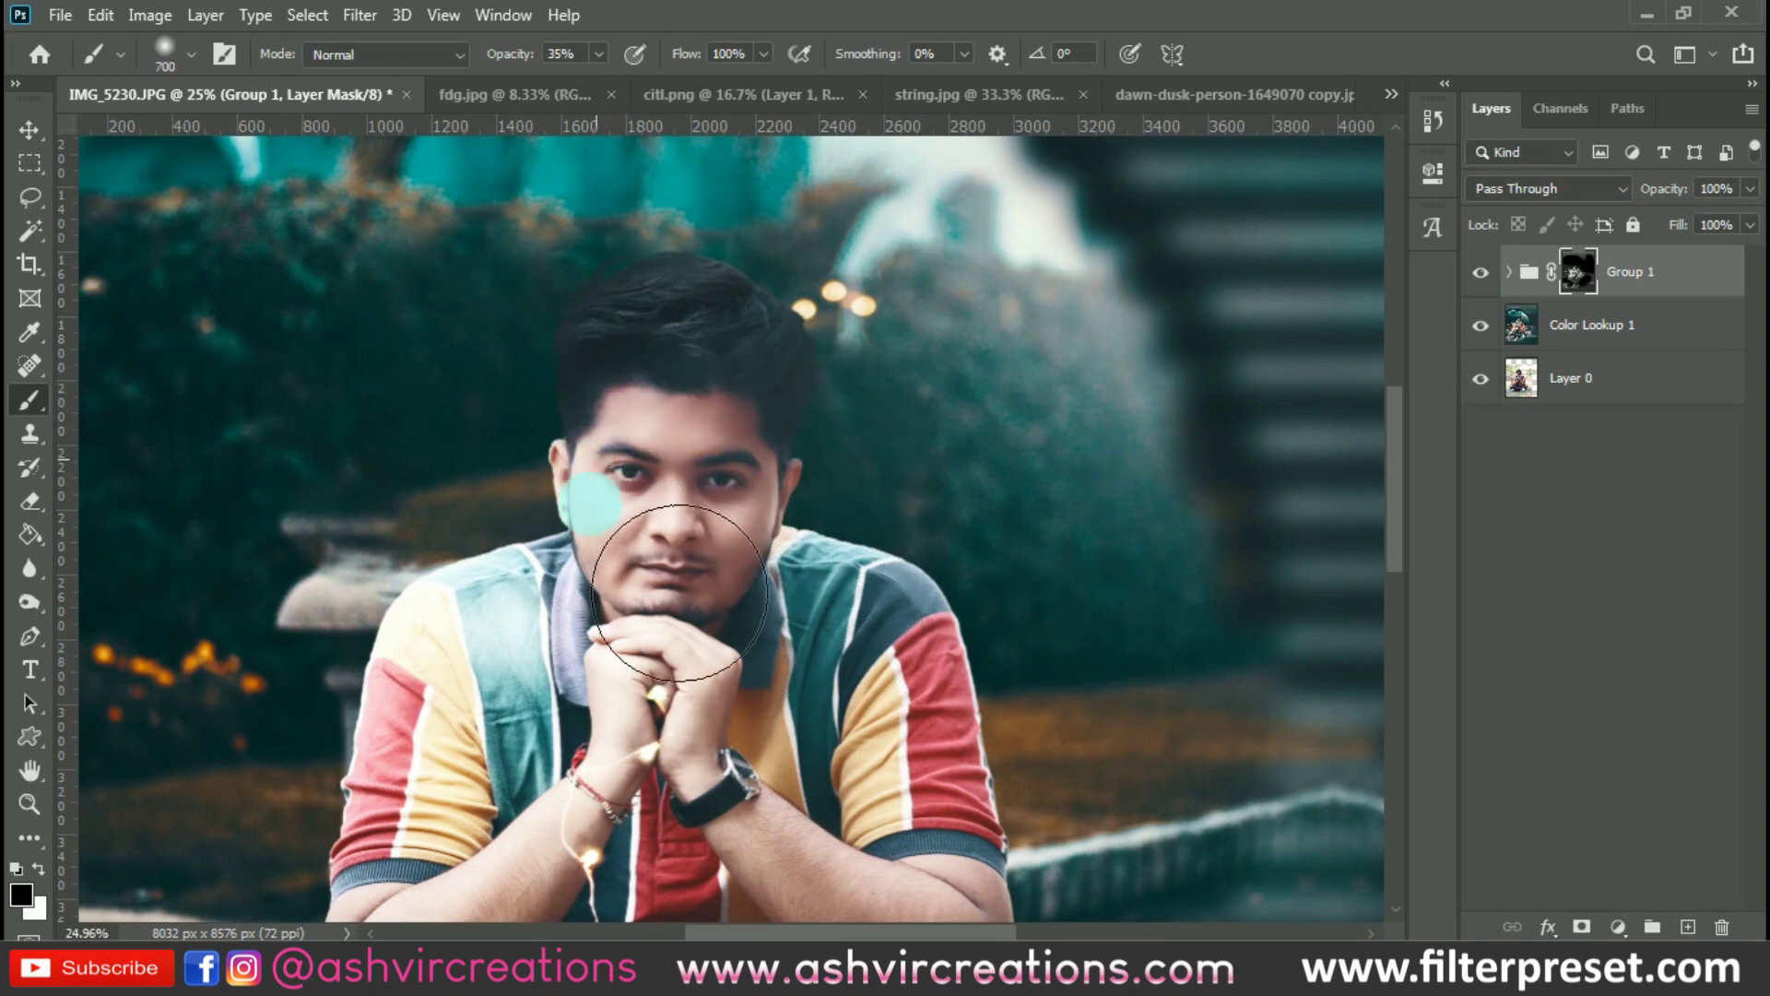
scroll(674, 498, "down", 1)
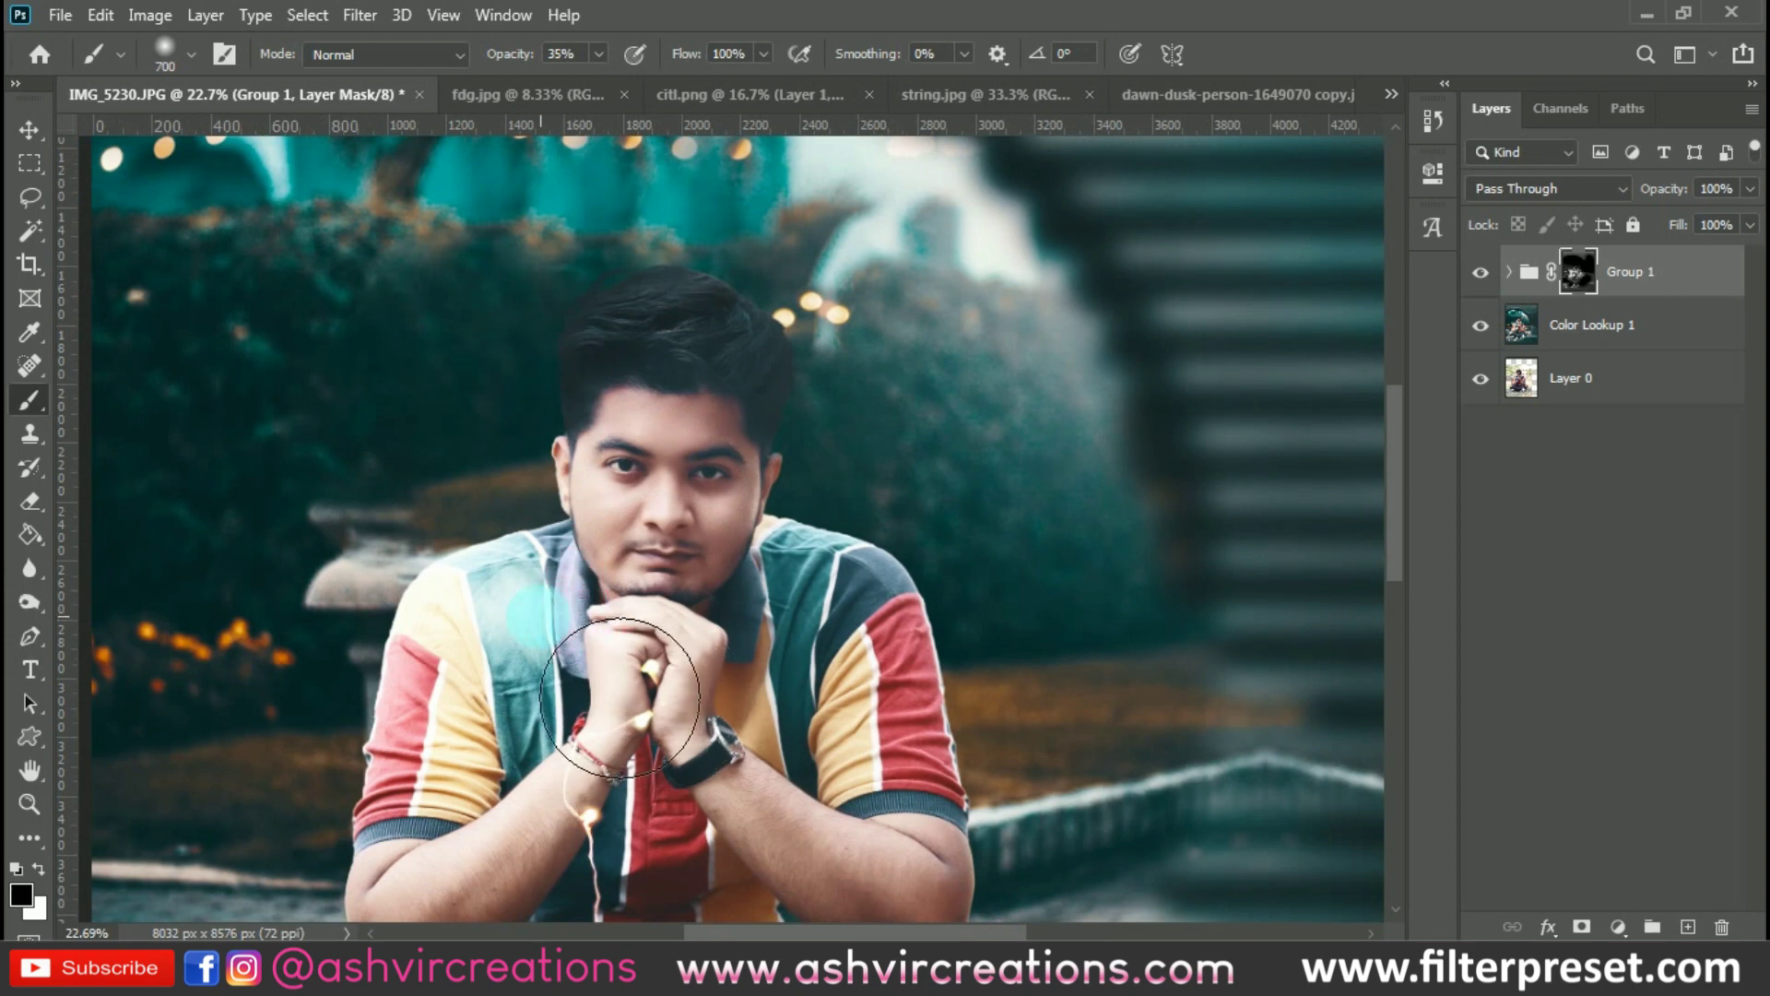
Paint black on Group 1's mask over the man's shirt and arms at 73% opacity, enlarging the brush to 1000 px
left_click_drag(492, 54, 528, 158)
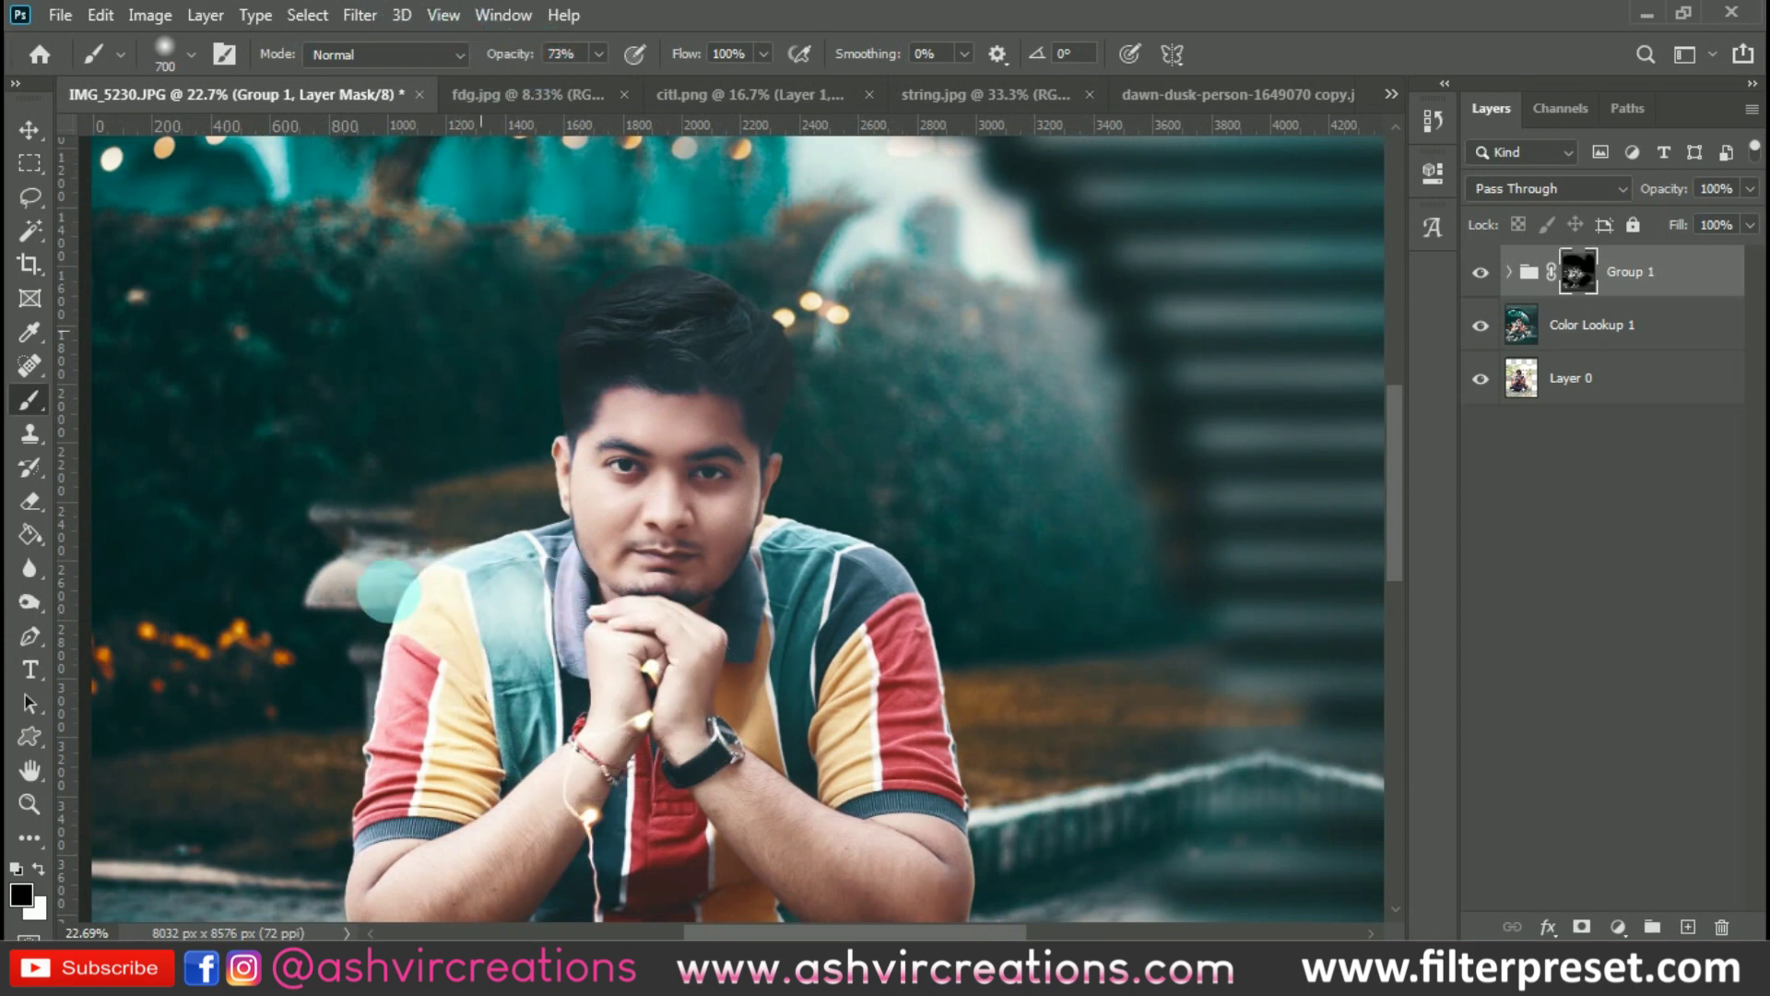
mouse_move(485, 628)
left_mouse_down()
mouse_move(481, 662)
mouse_move(365, 731)
mouse_move(319, 559)
left_mouse_up()
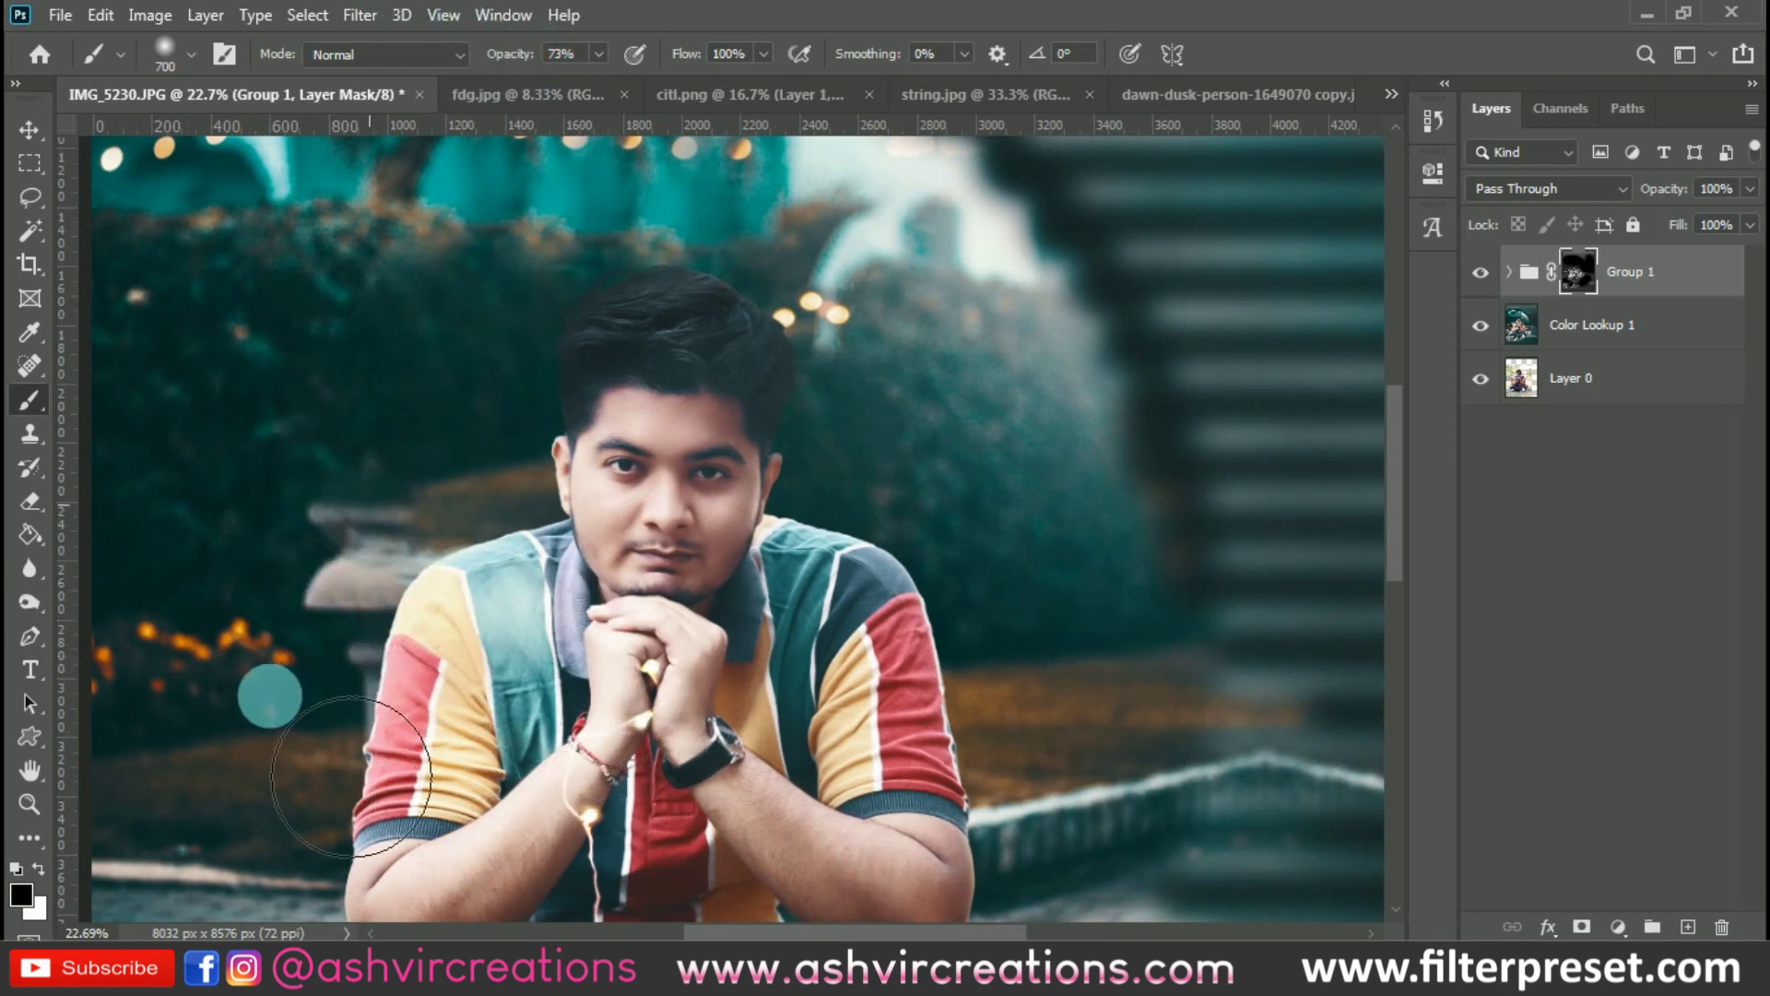
scroll(442, 639, "down", 2)
left_click_drag(466, 622, 410, 706)
left_click_drag(818, 676, 809, 634)
scroll(952, 647, "down", 1)
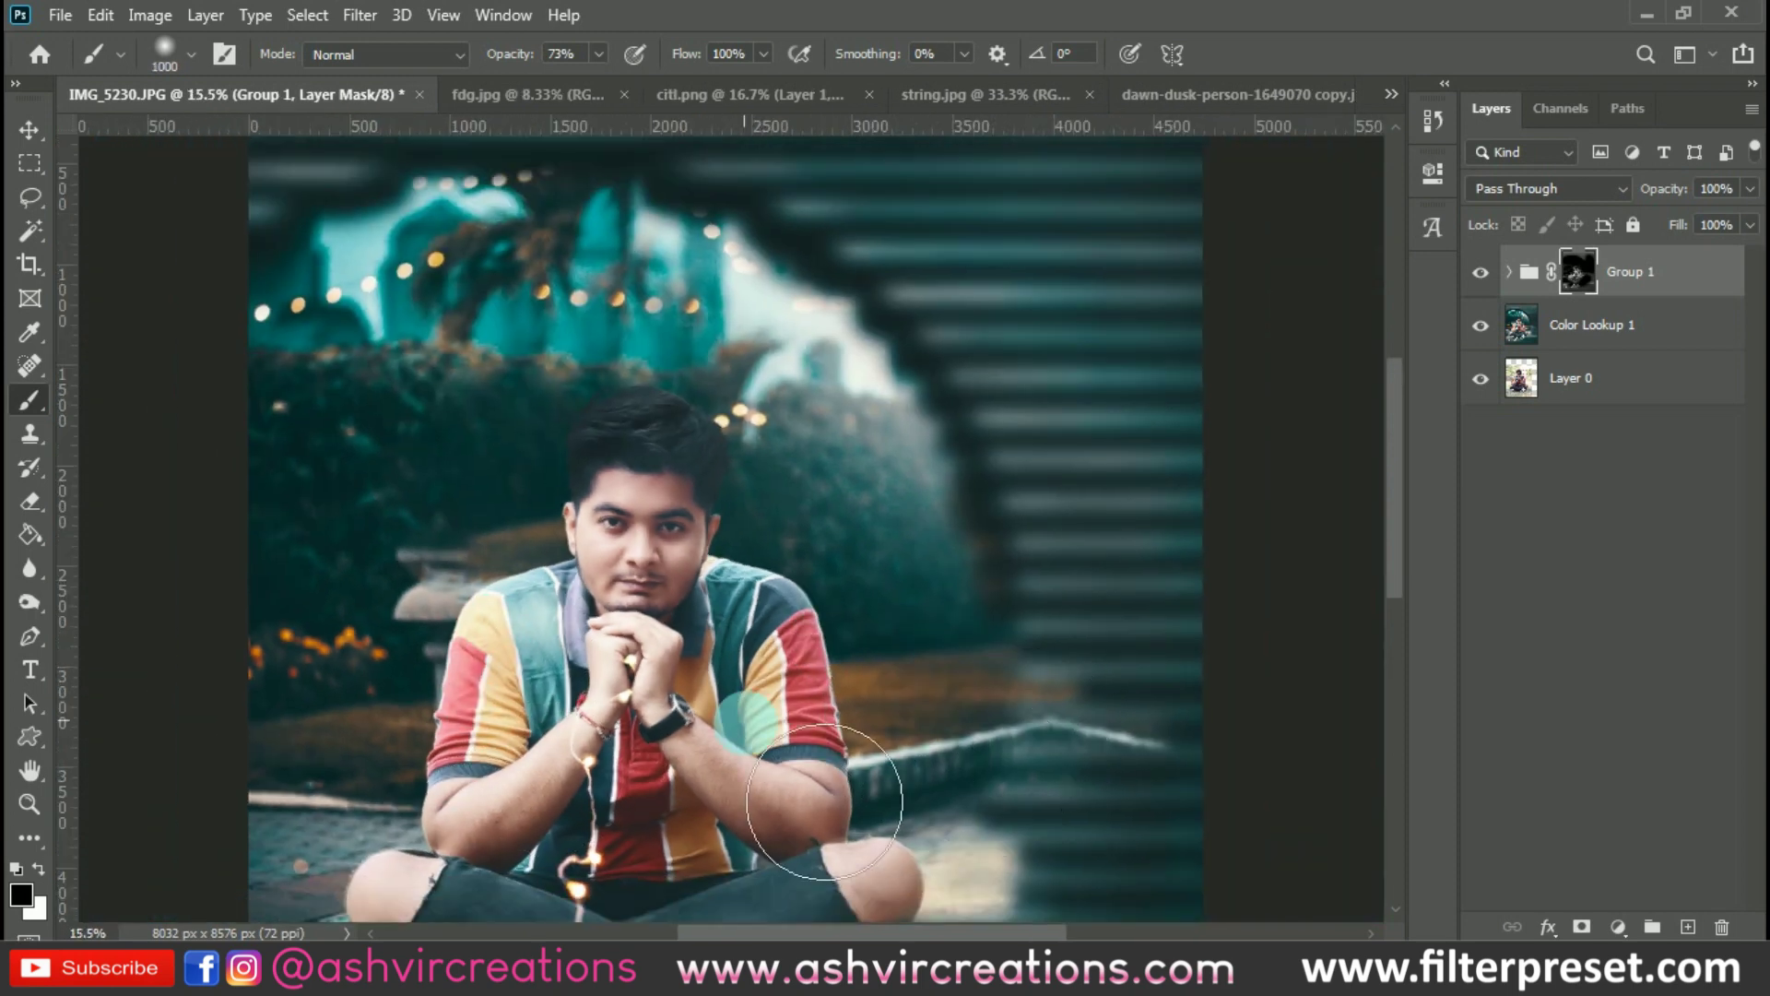
left_click_drag(803, 794, 774, 871)
Compare the composite with Group 1 hidden and shown to check the reduced contrast on the man
scroll(786, 864, "down", 2)
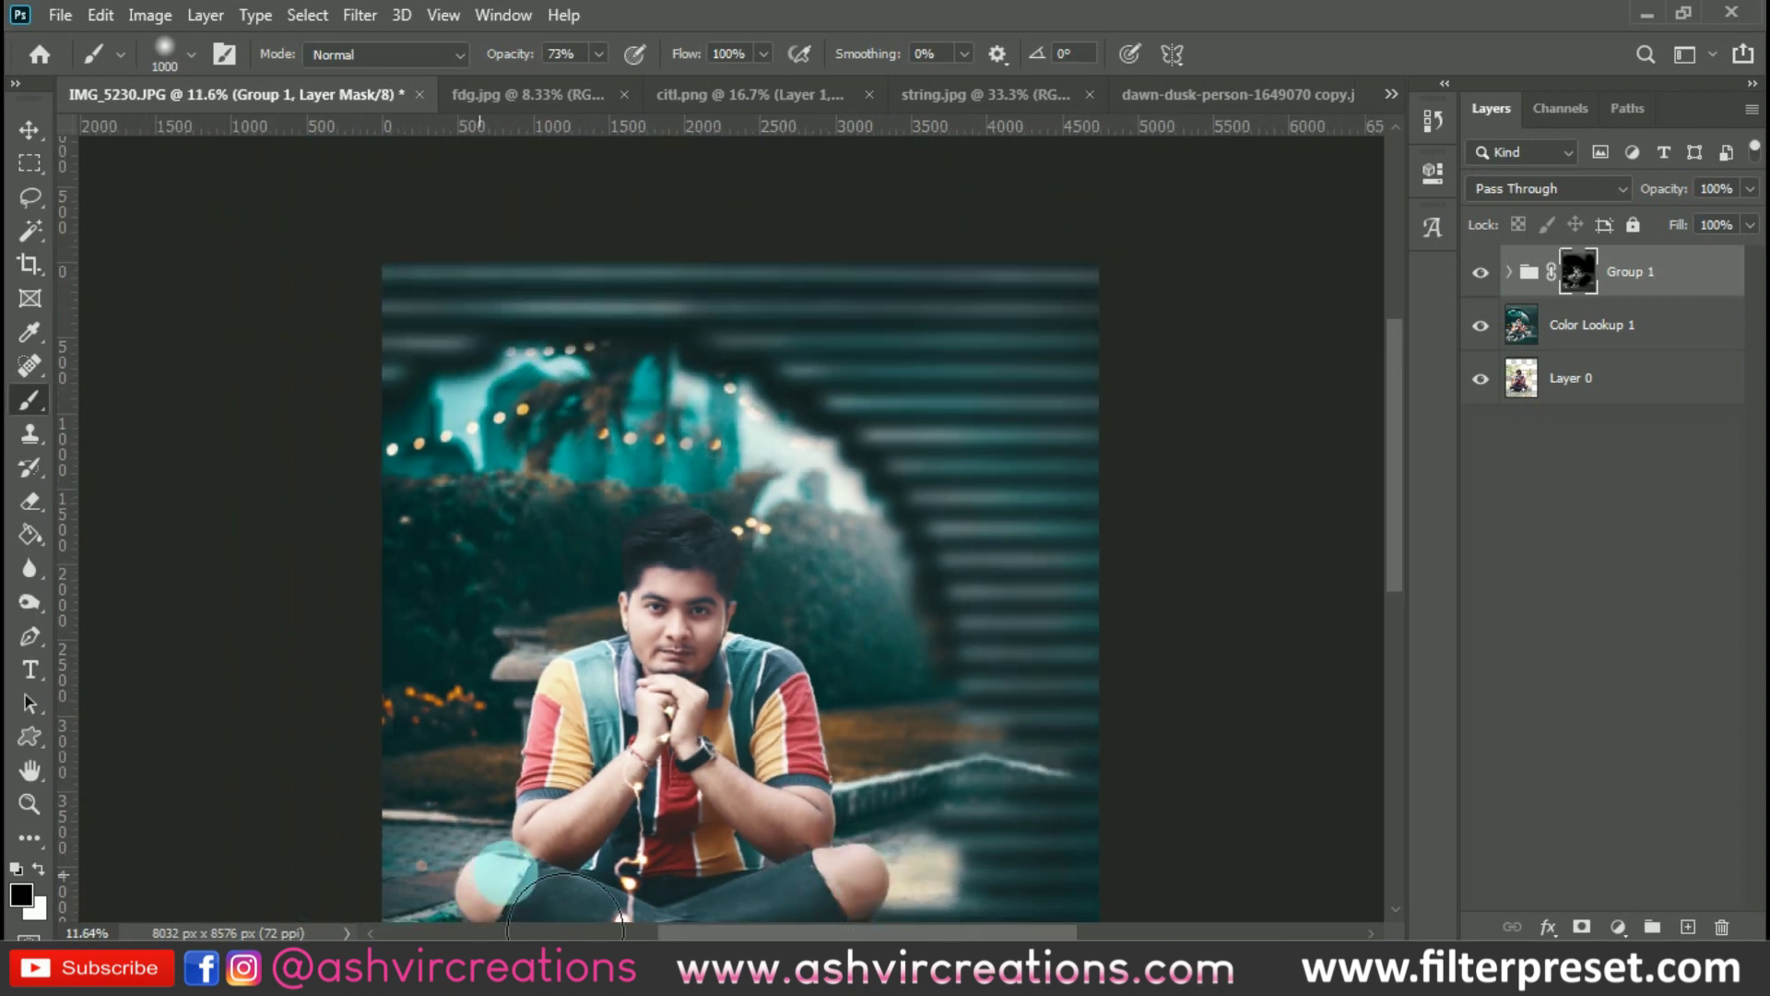
left_click(1484, 275)
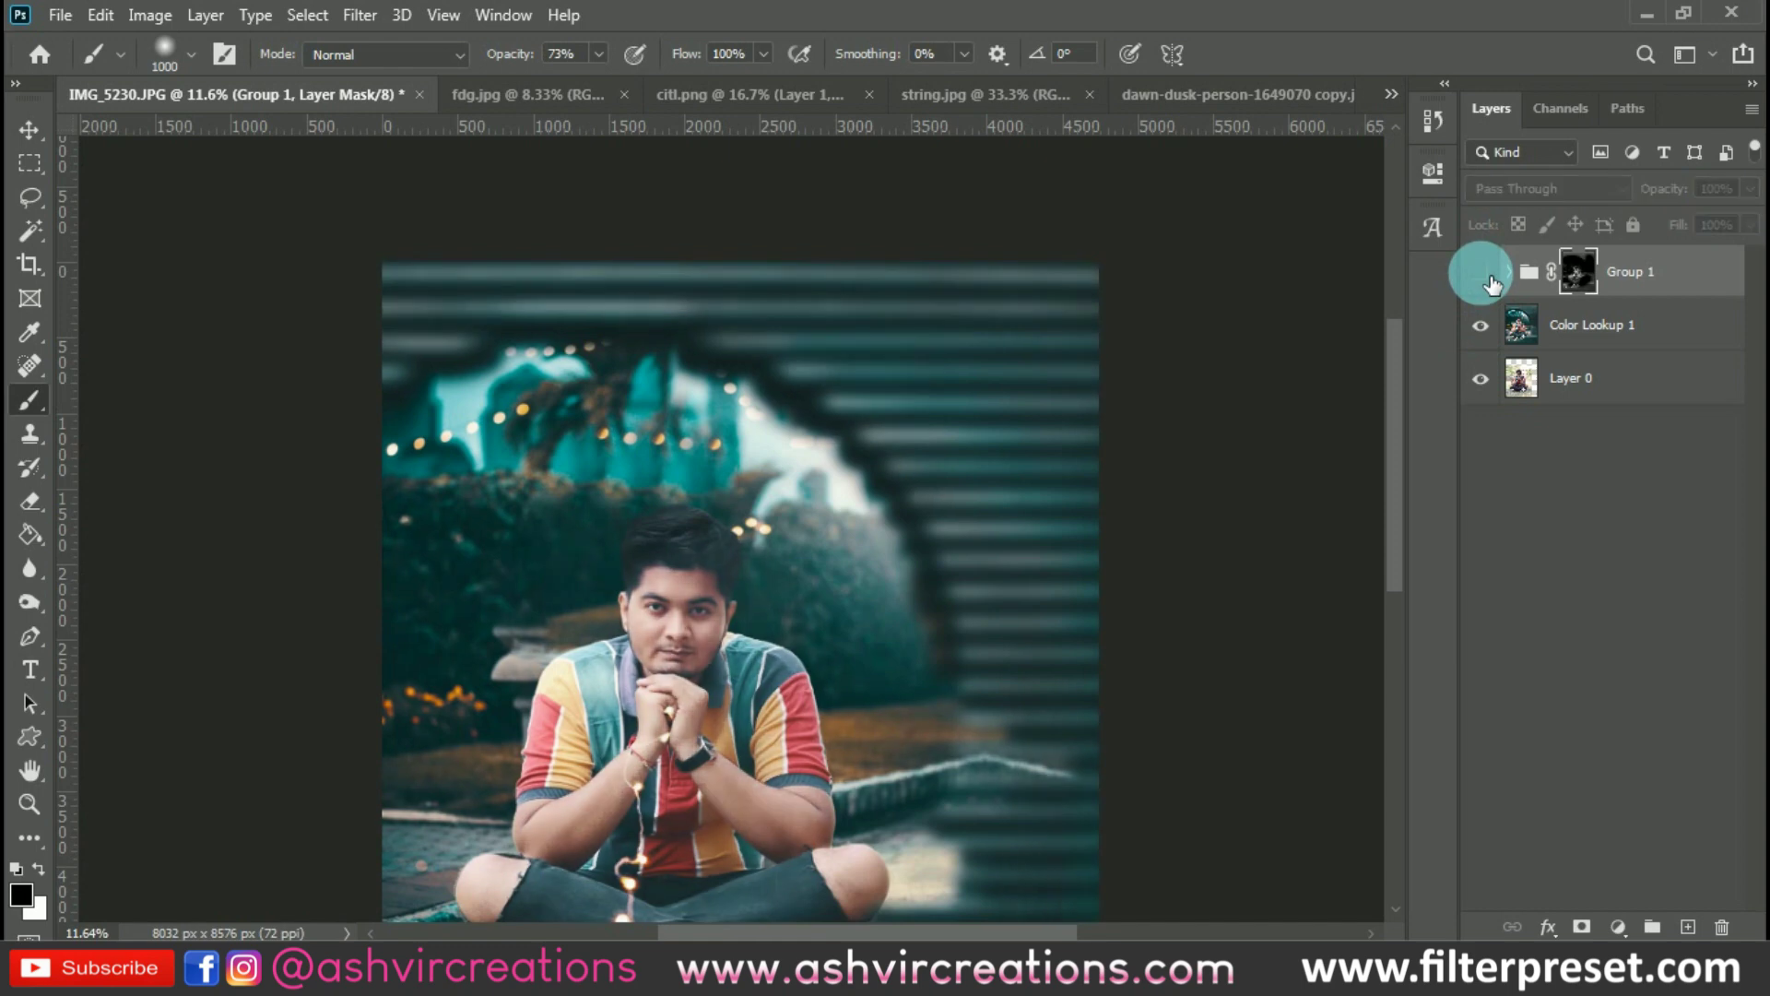
left_click(1484, 274)
left_click(1484, 274)
left_click(1479, 269)
left_click(1480, 270)
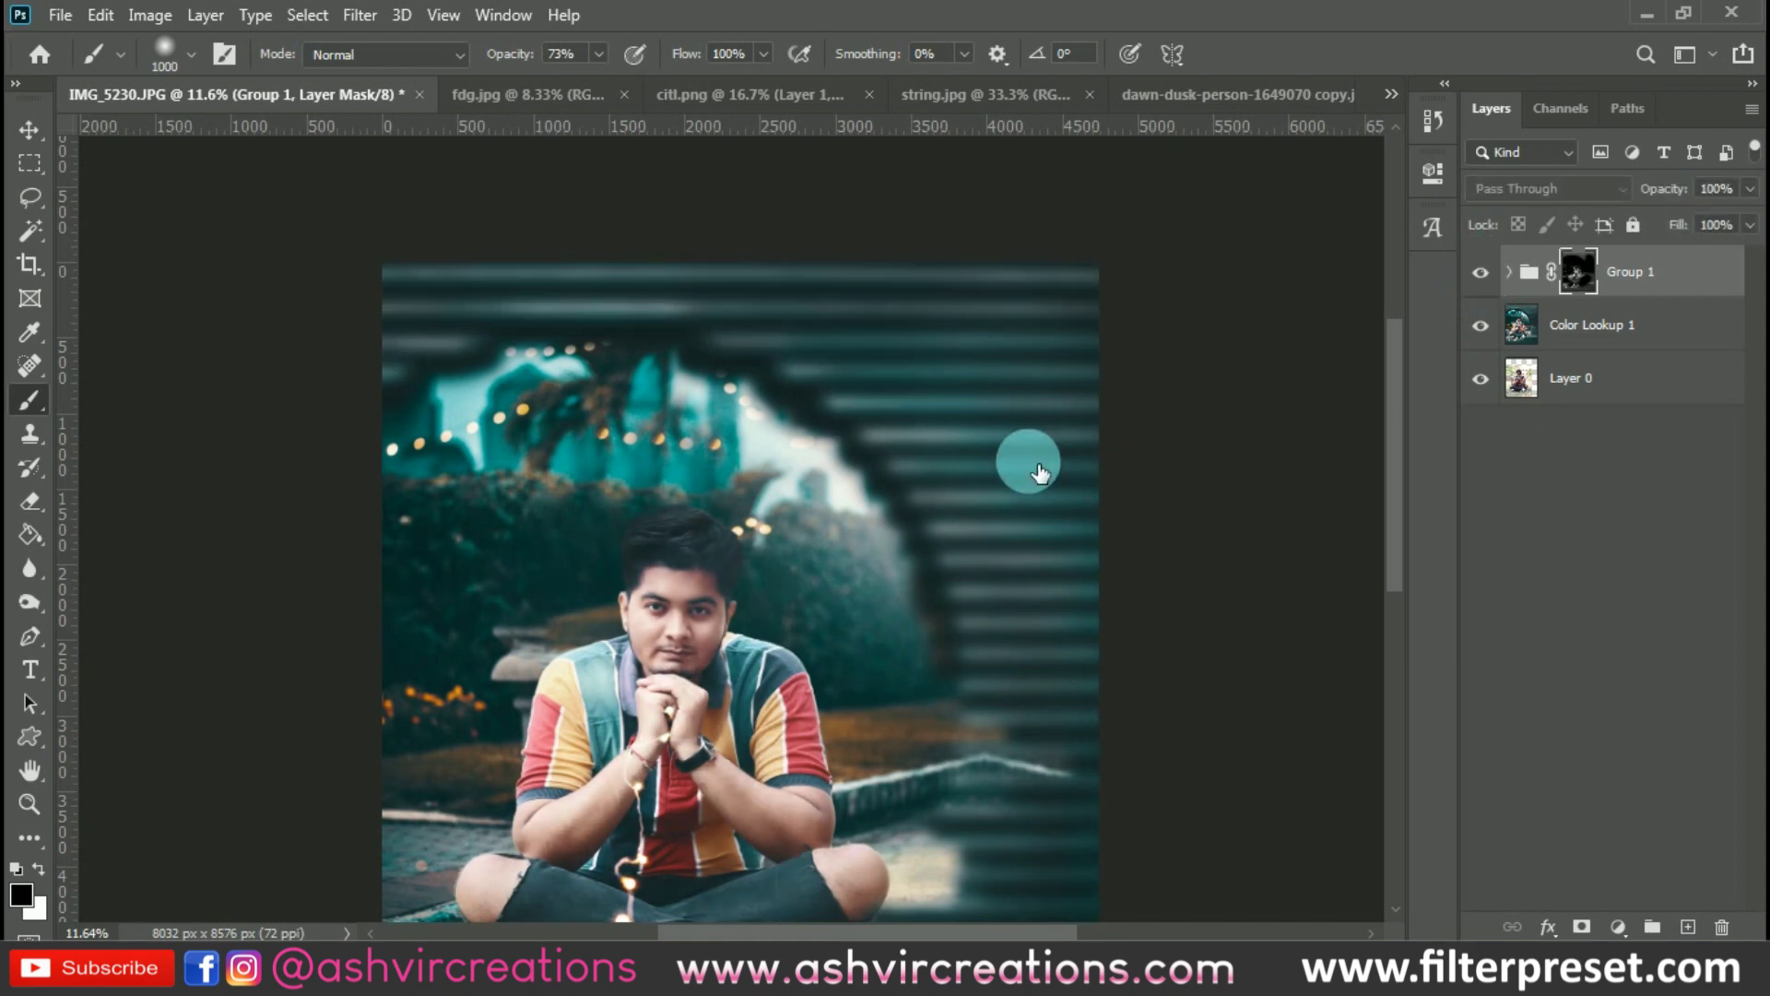
Paint black on Group 1's mask over the outer background with a 2300 px brush at 100% opacity
scroll(1027, 461, "down", 5)
left_click_drag(517, 59, 680, 71)
key("bracketright")
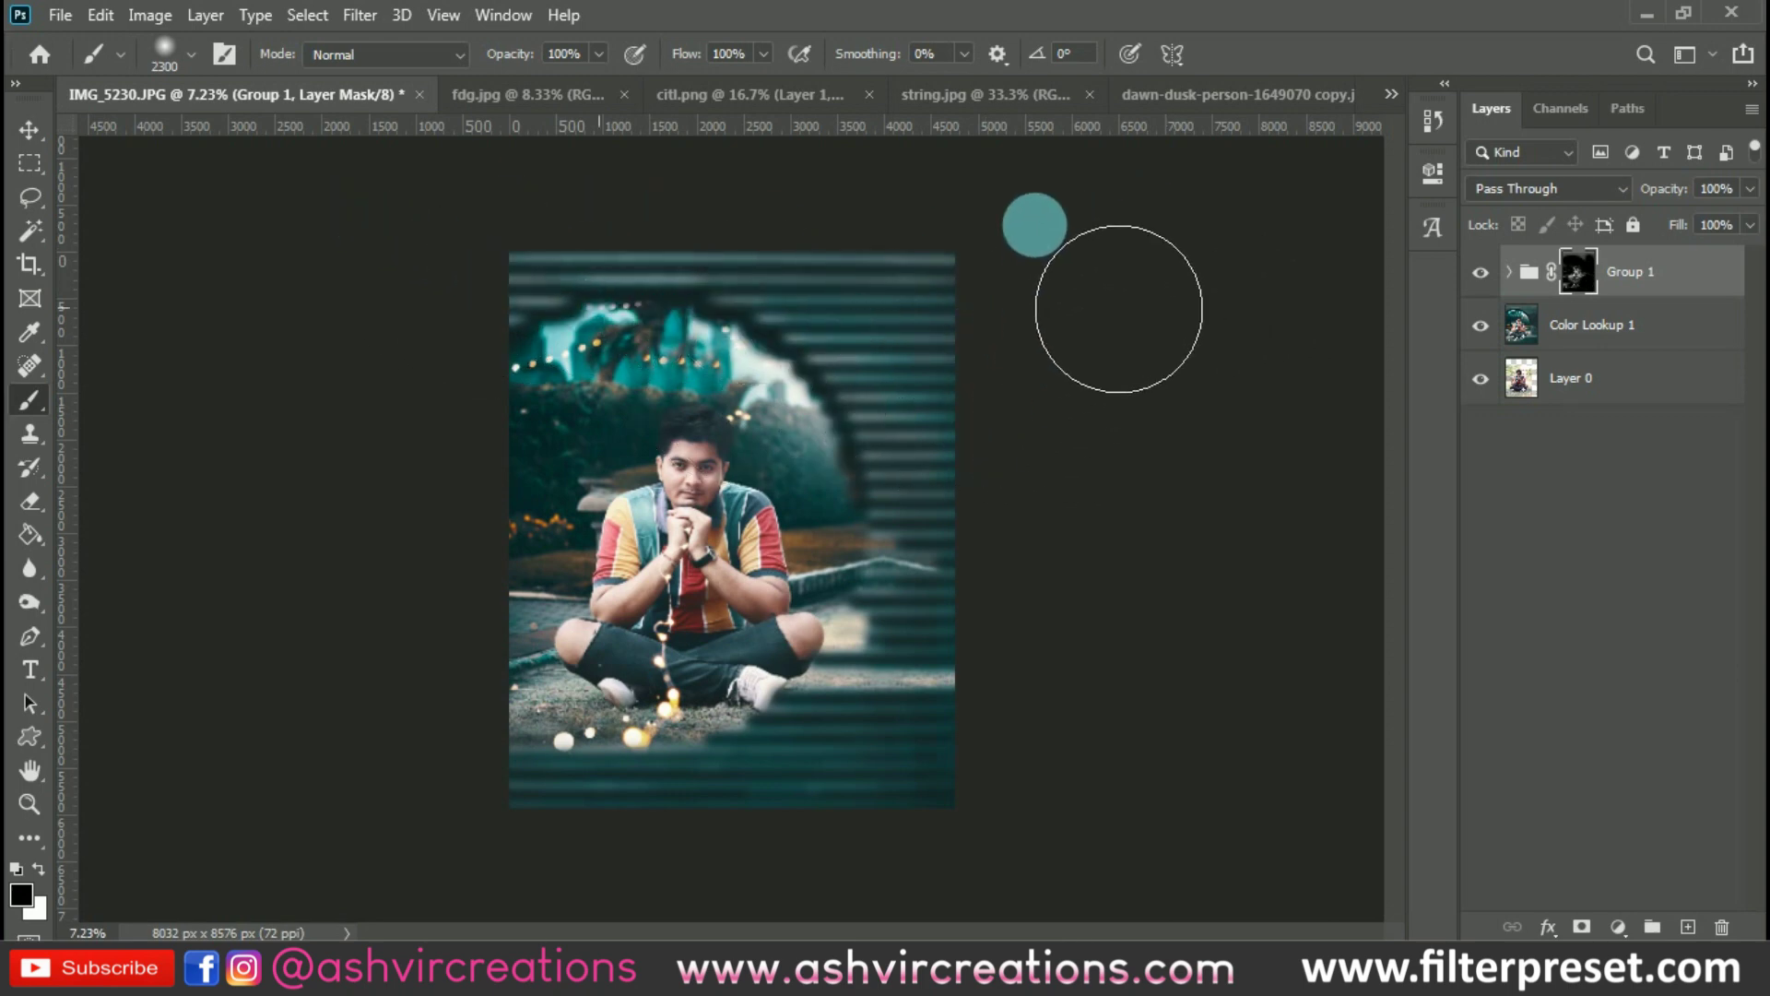
scroll(1034, 225, "up", 2)
left_click(1480, 274)
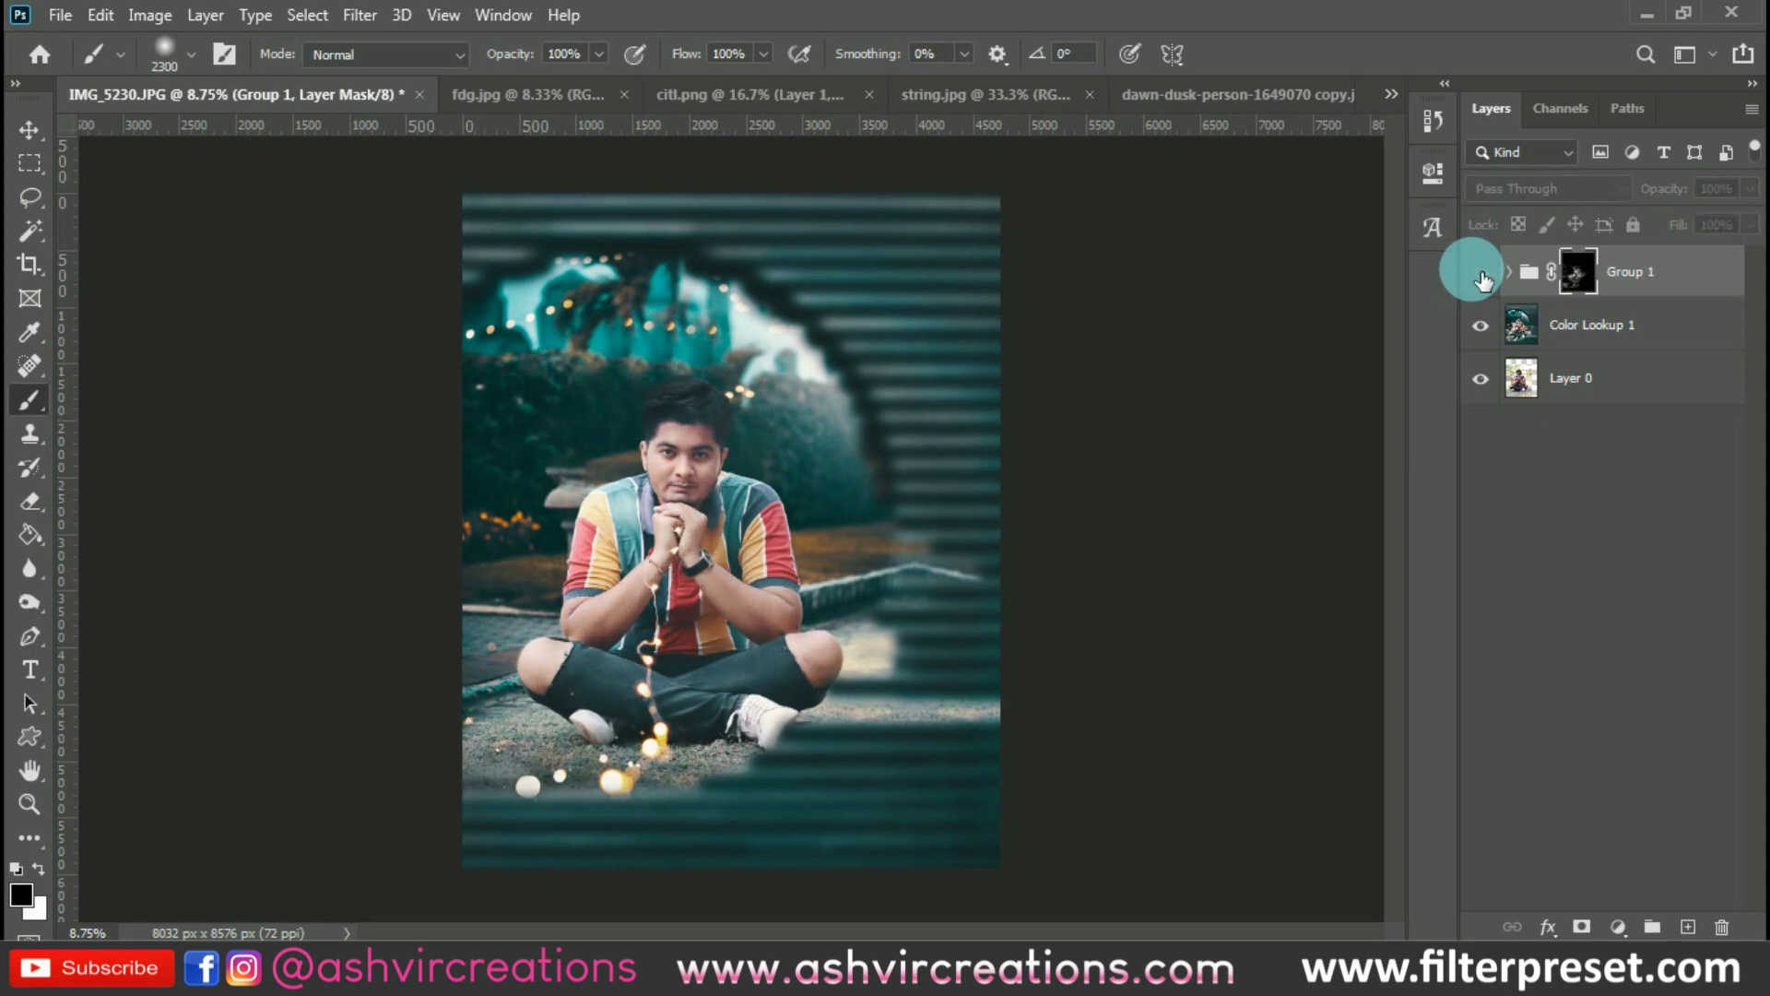
left_click(1480, 274)
left_click(1480, 274)
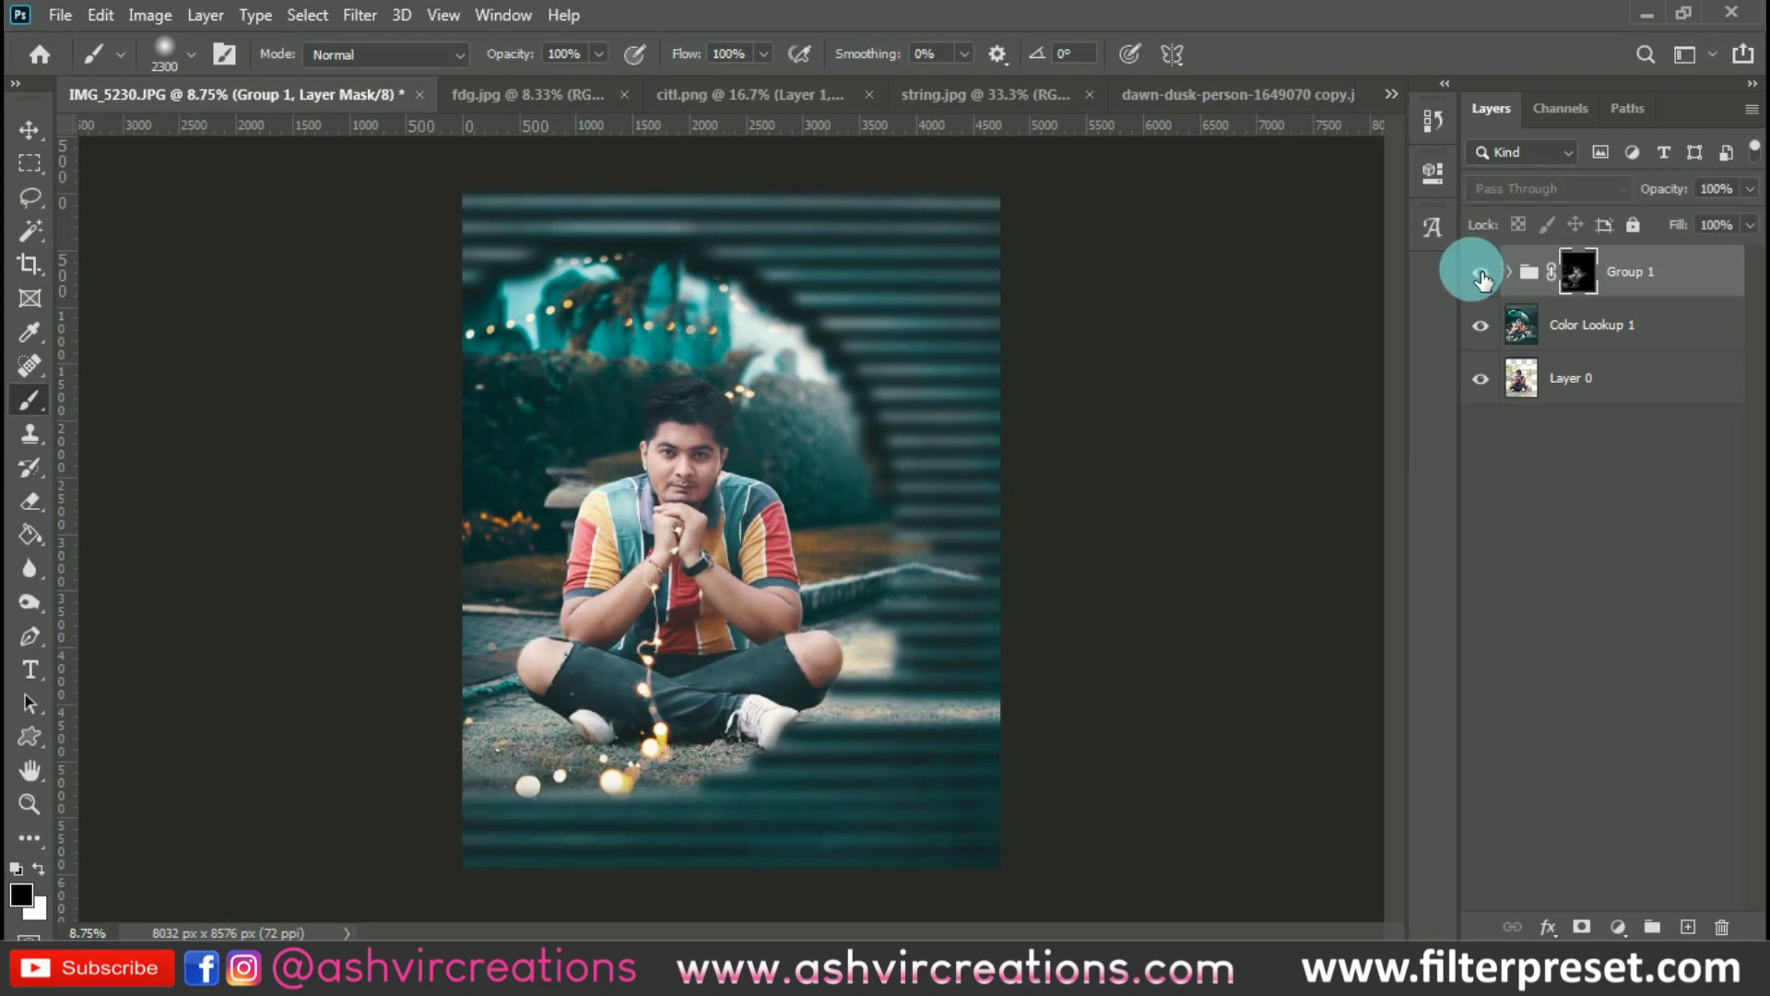
Merge Group 1 and the Color Lookup 1 layer into a single layer
left_click(1570, 334)
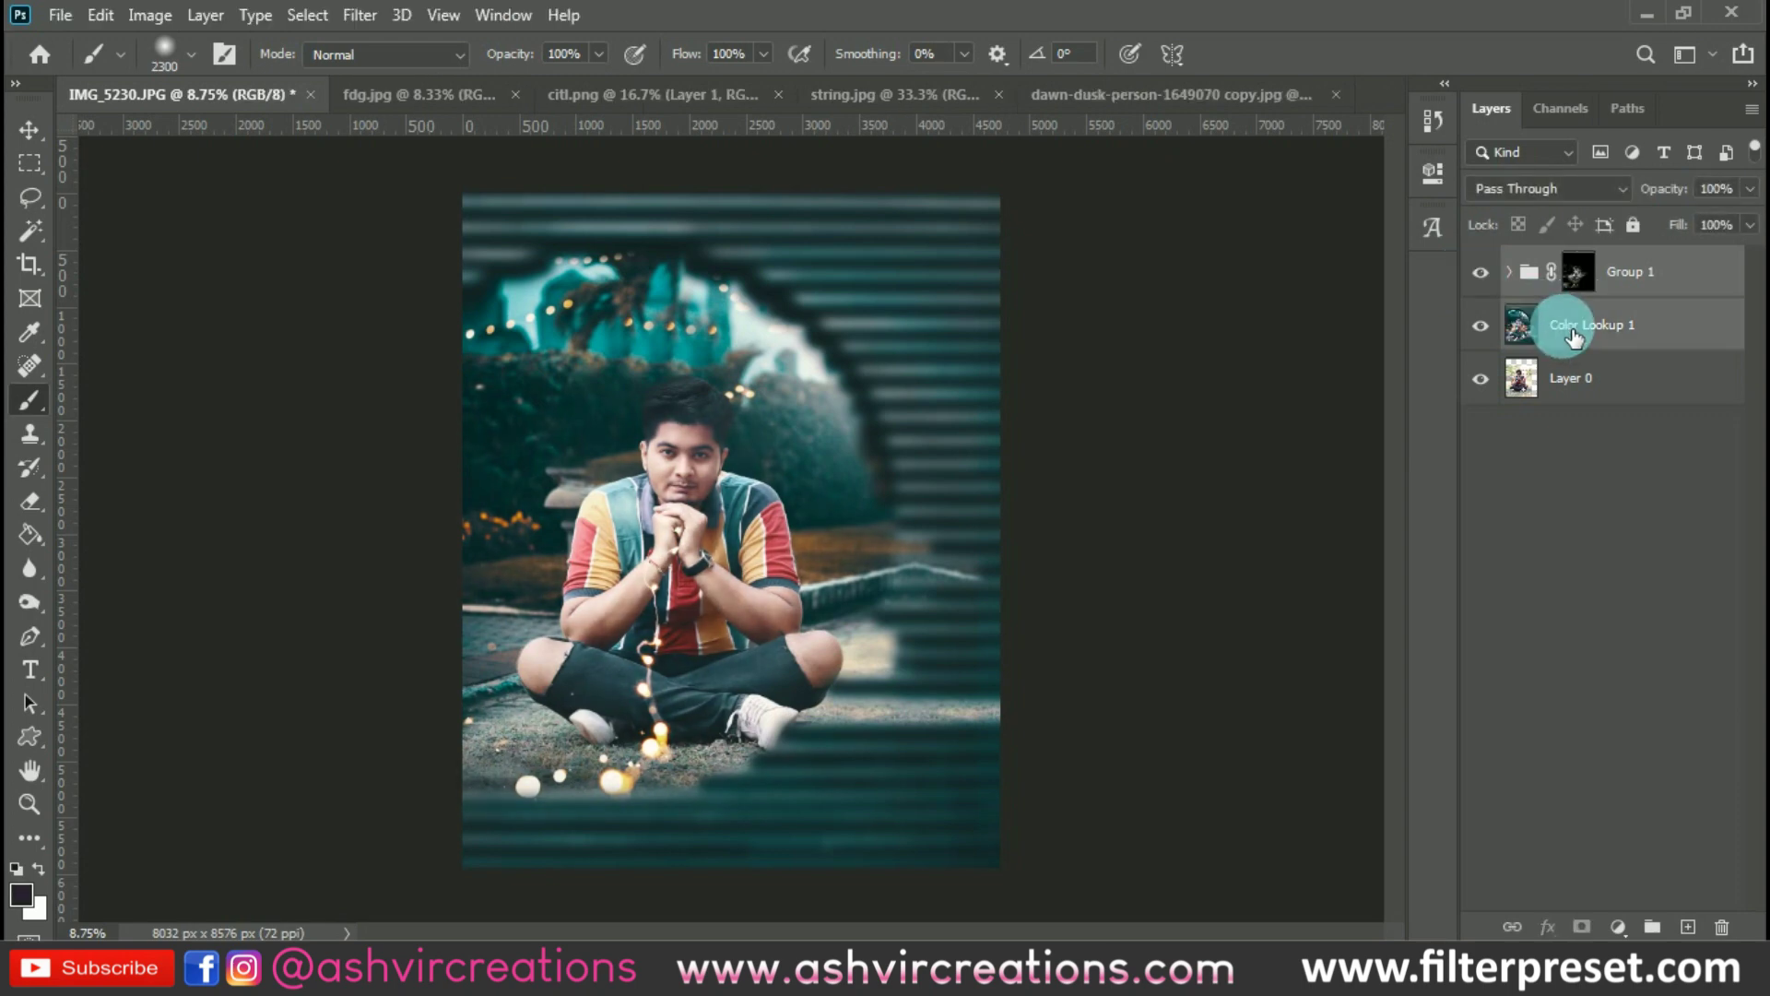
key("ctrl+e")
key("v")
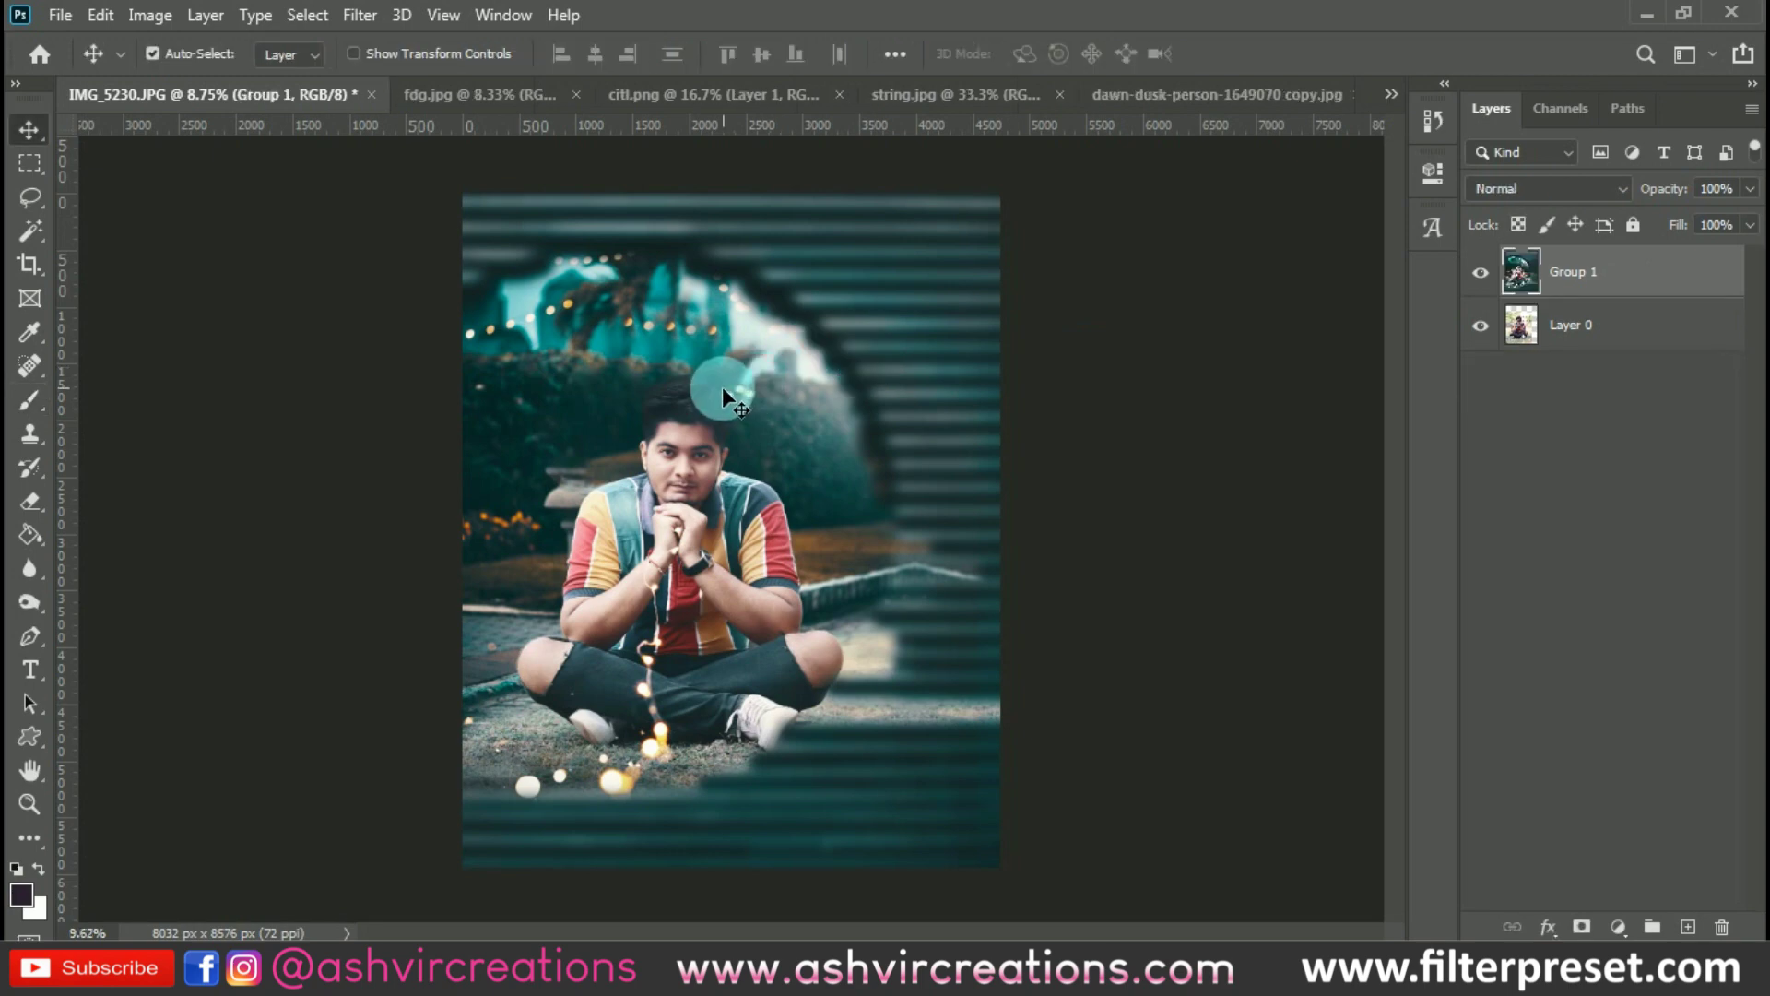
Compare the whole finished composite with the original photo by hiding and showing the merged Group 1 layer
scroll(722, 385, "up", 2)
left_click(1158, 440)
scroll(1154, 430, "down", 1)
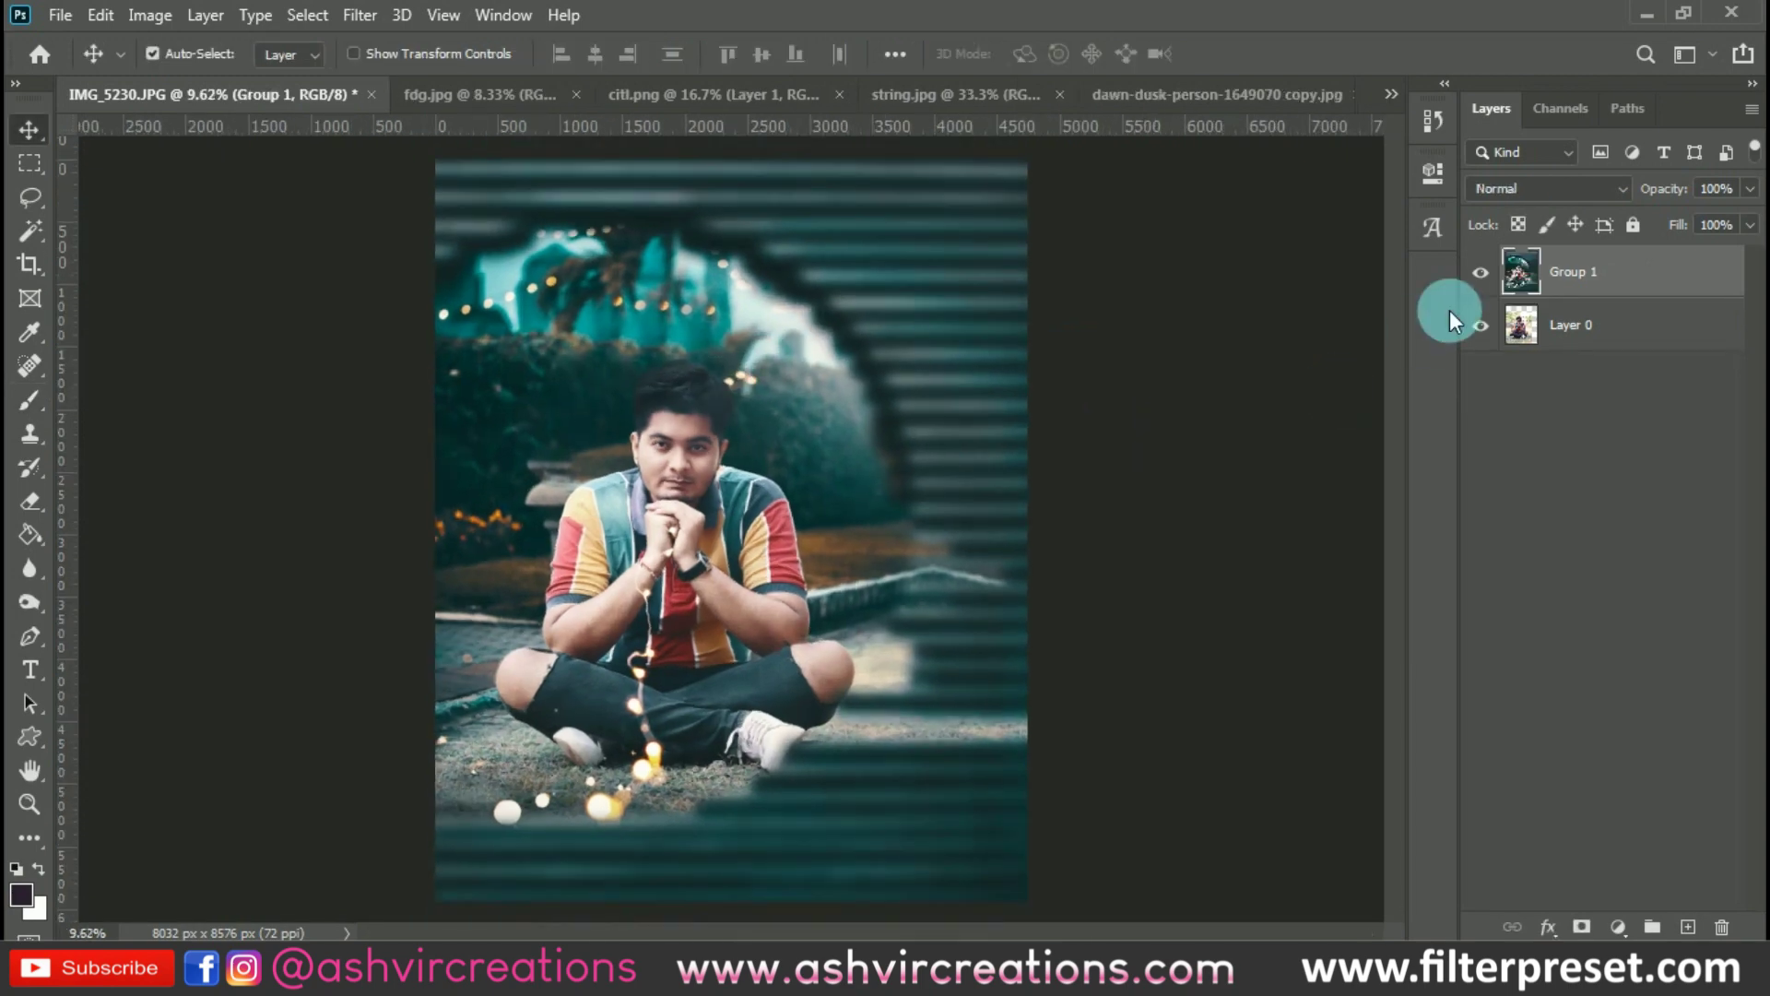
left_click(1484, 276)
left_click(1482, 274)
left_click(1486, 277)
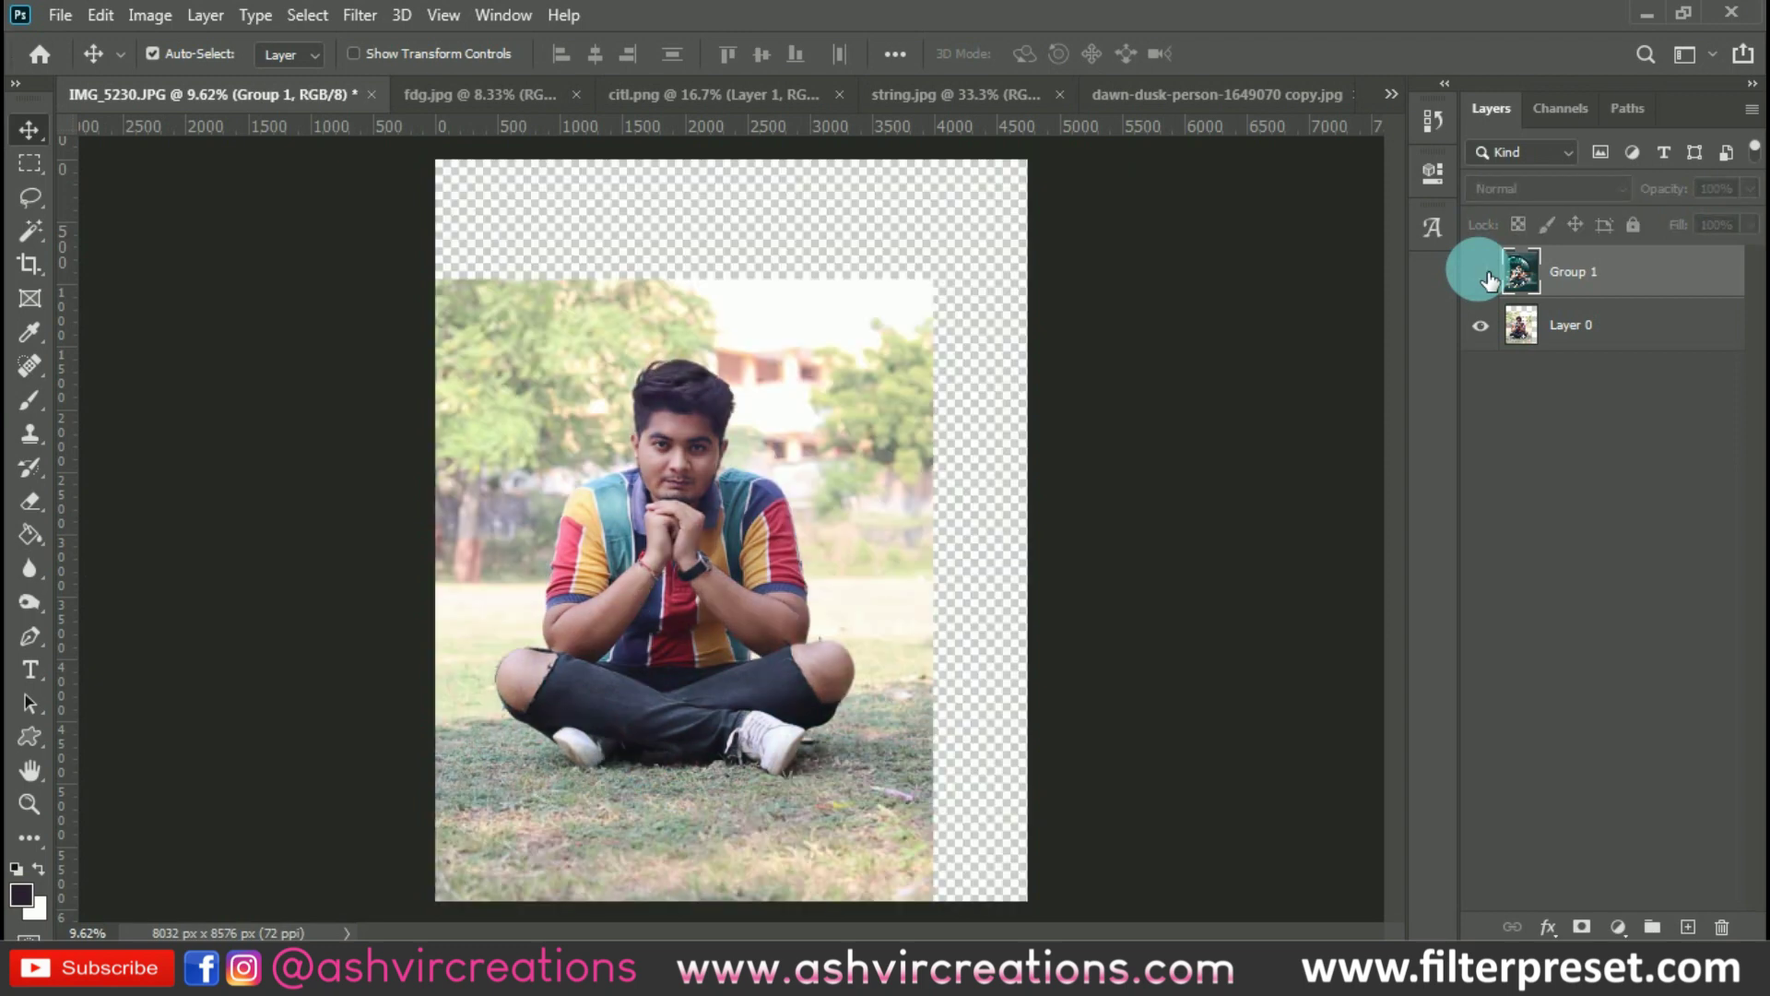
left_click(1482, 274)
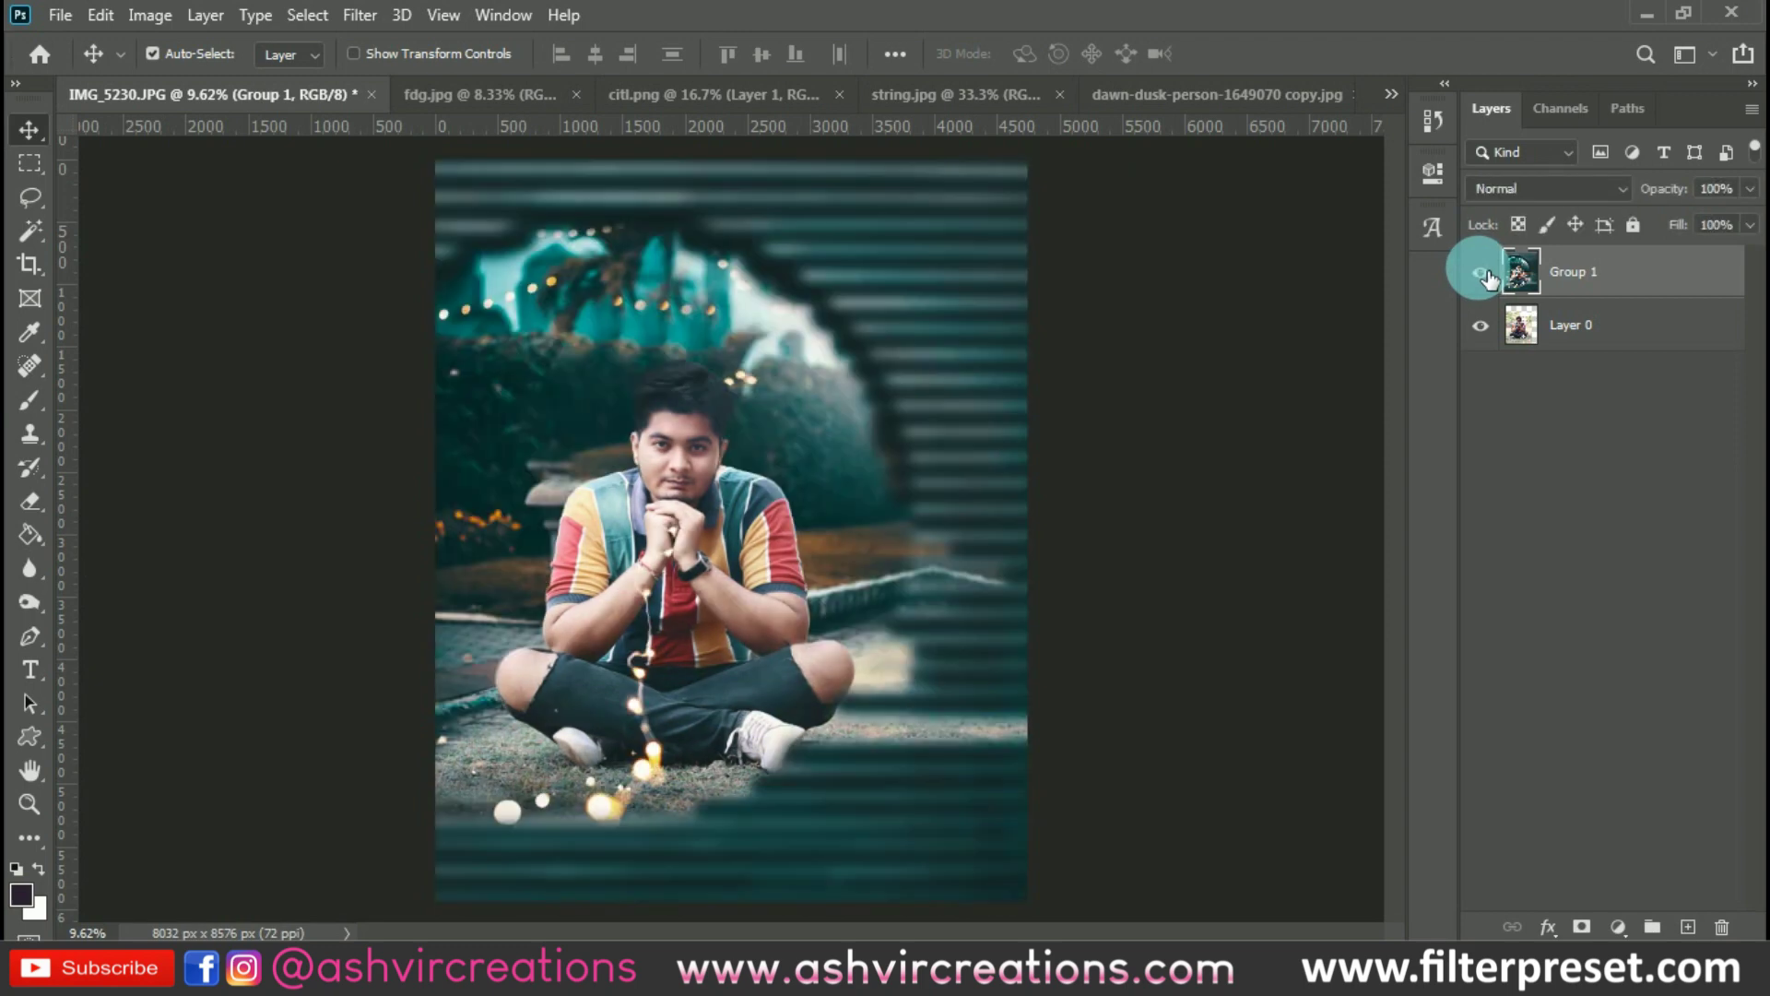
left_click(1486, 277)
left_click(1484, 274)
left_click(1485, 274)
left_click(1485, 274)
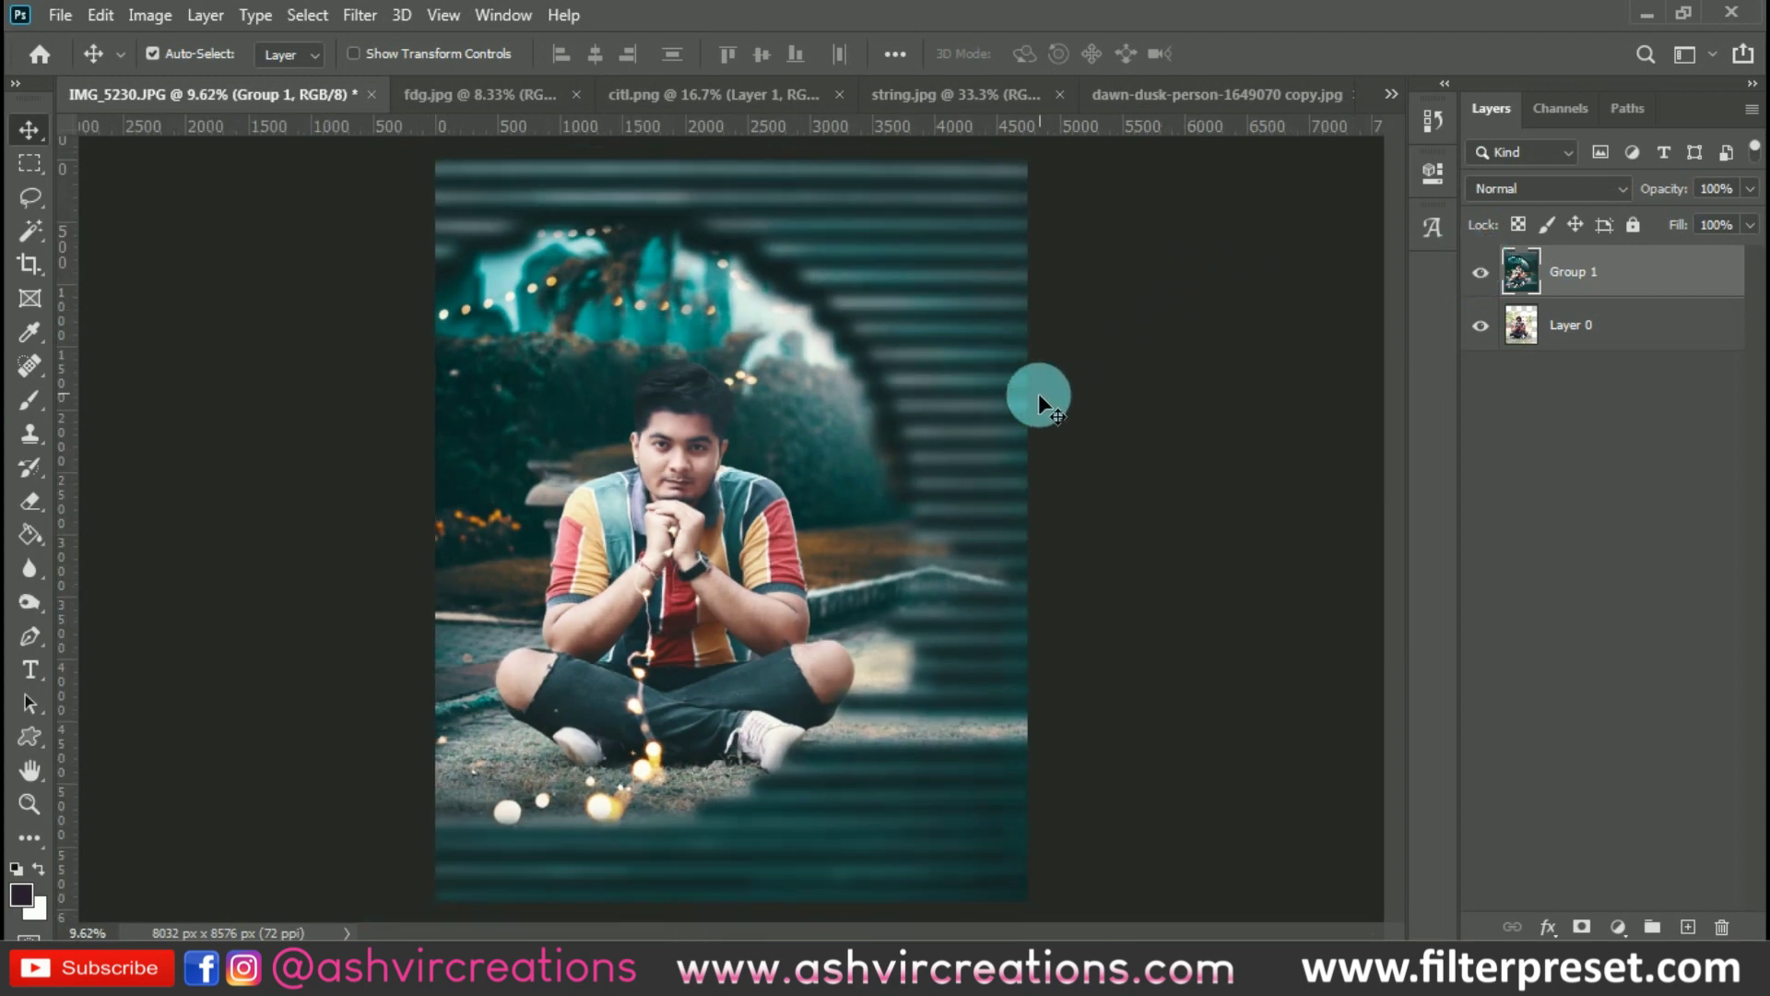
Examine the man up close, comparing the edited portrait with the original by hiding and showing the merged layer
scroll(1198, 393, "up", 2)
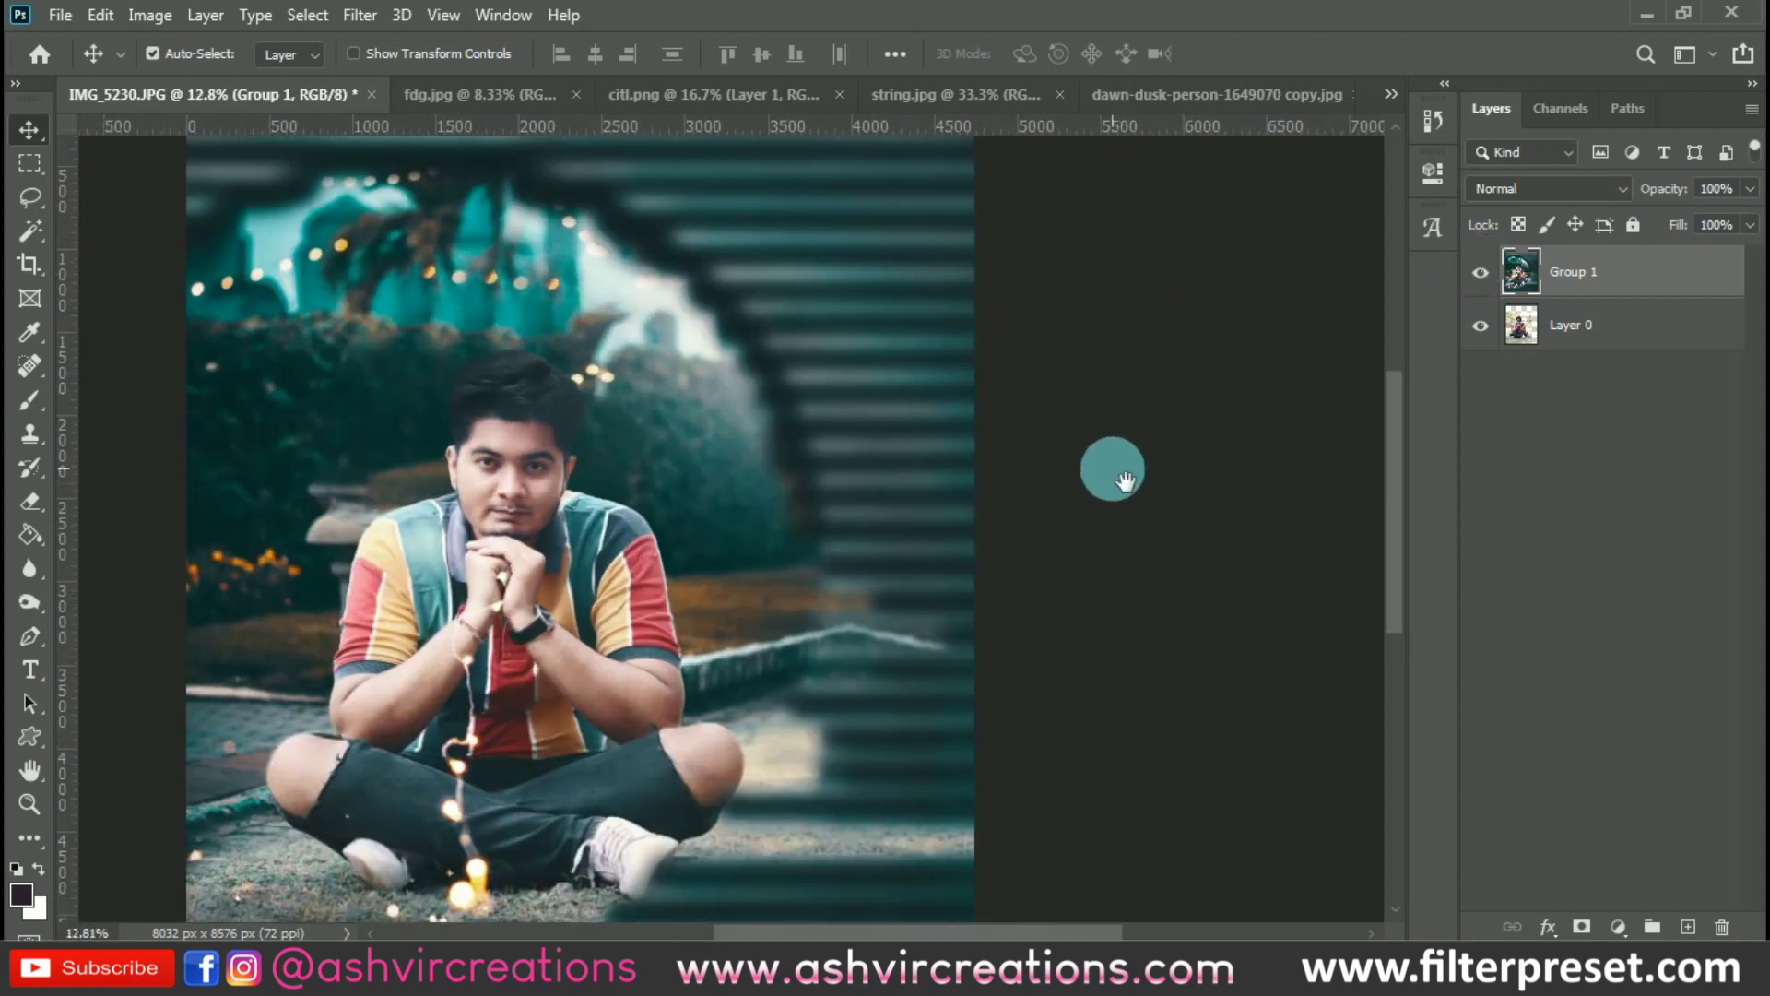
left_click_drag(1125, 470, 1274, 334)
scroll(1253, 349, "up", 1)
left_click_drag(1143, 421, 1315, 406)
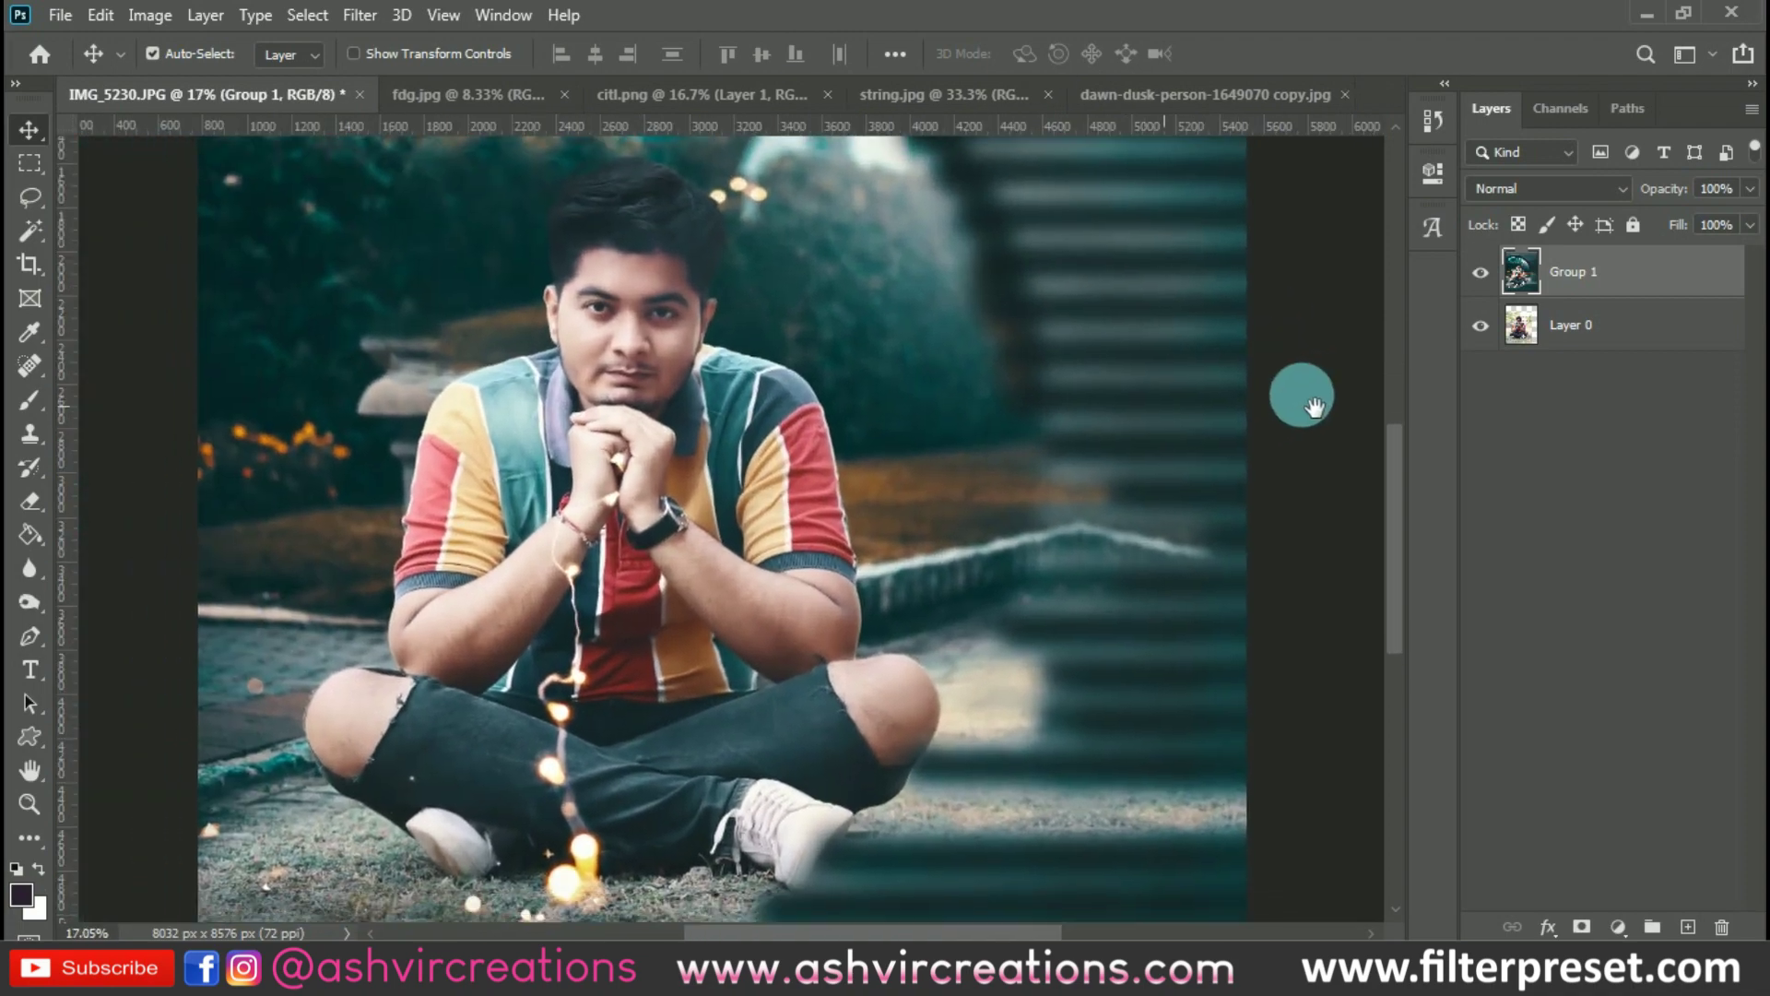
left_click(1486, 275)
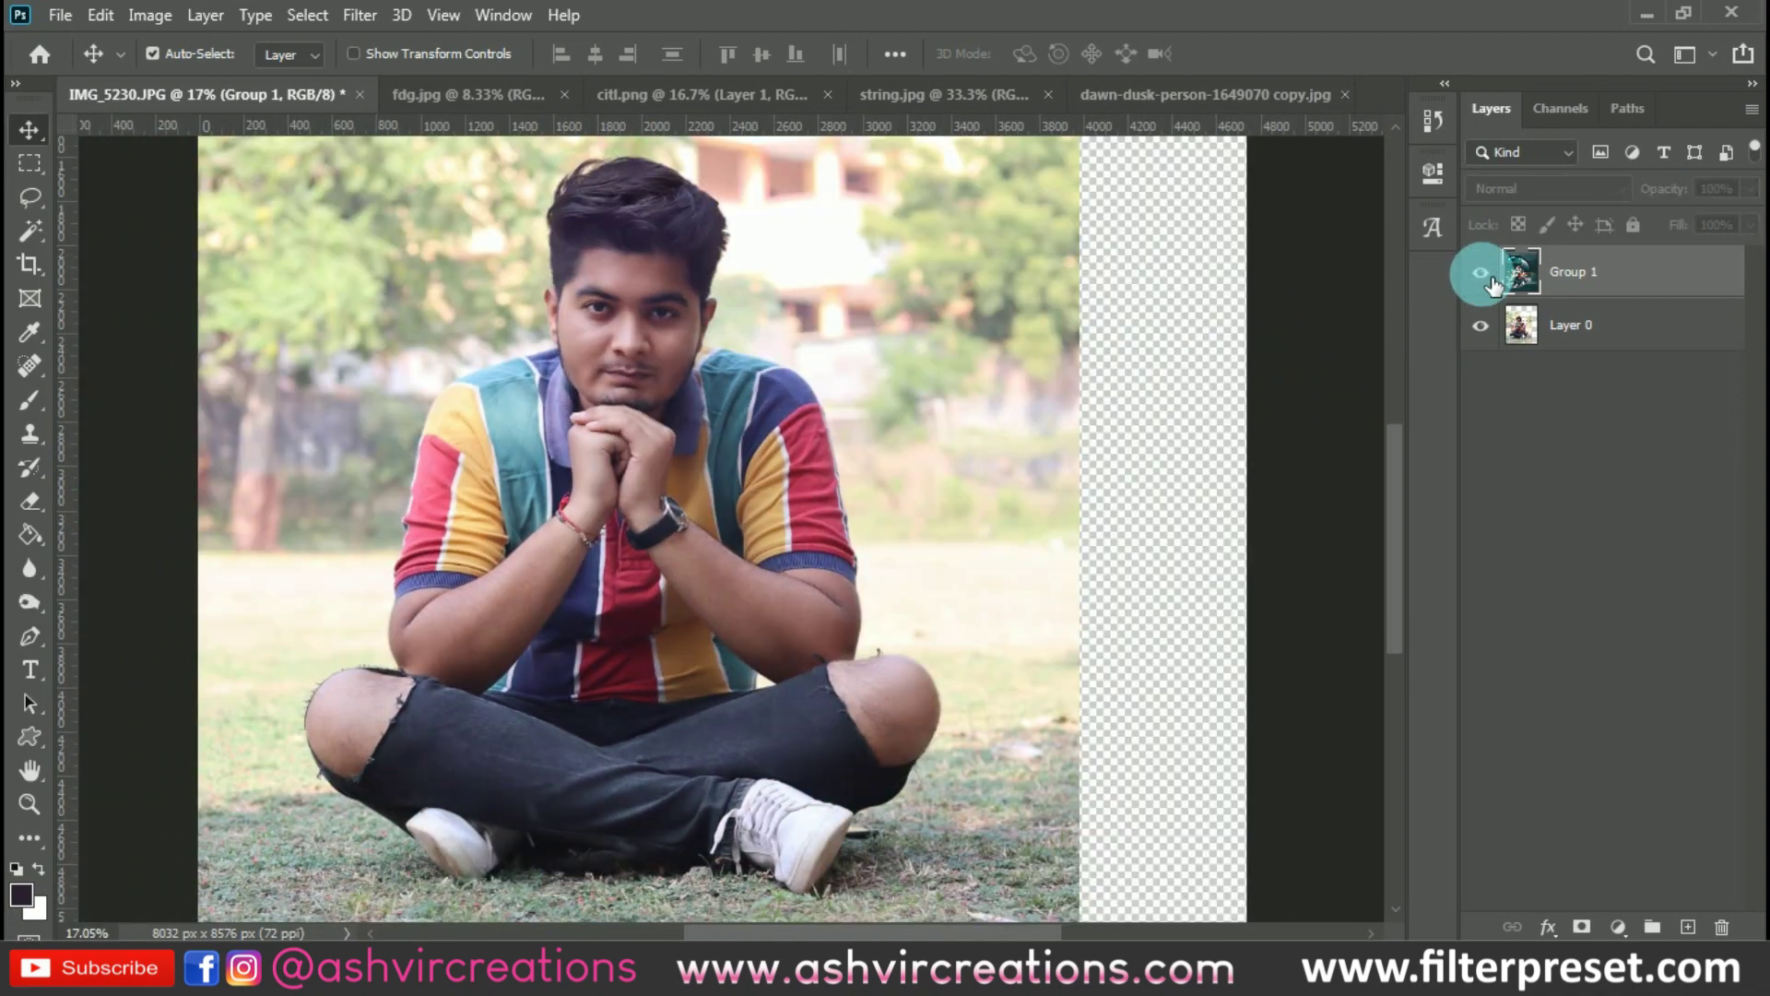
left_click(1482, 272)
left_click(1492, 283)
left_click(1493, 283)
left_click(1492, 283)
left_click(1492, 283)
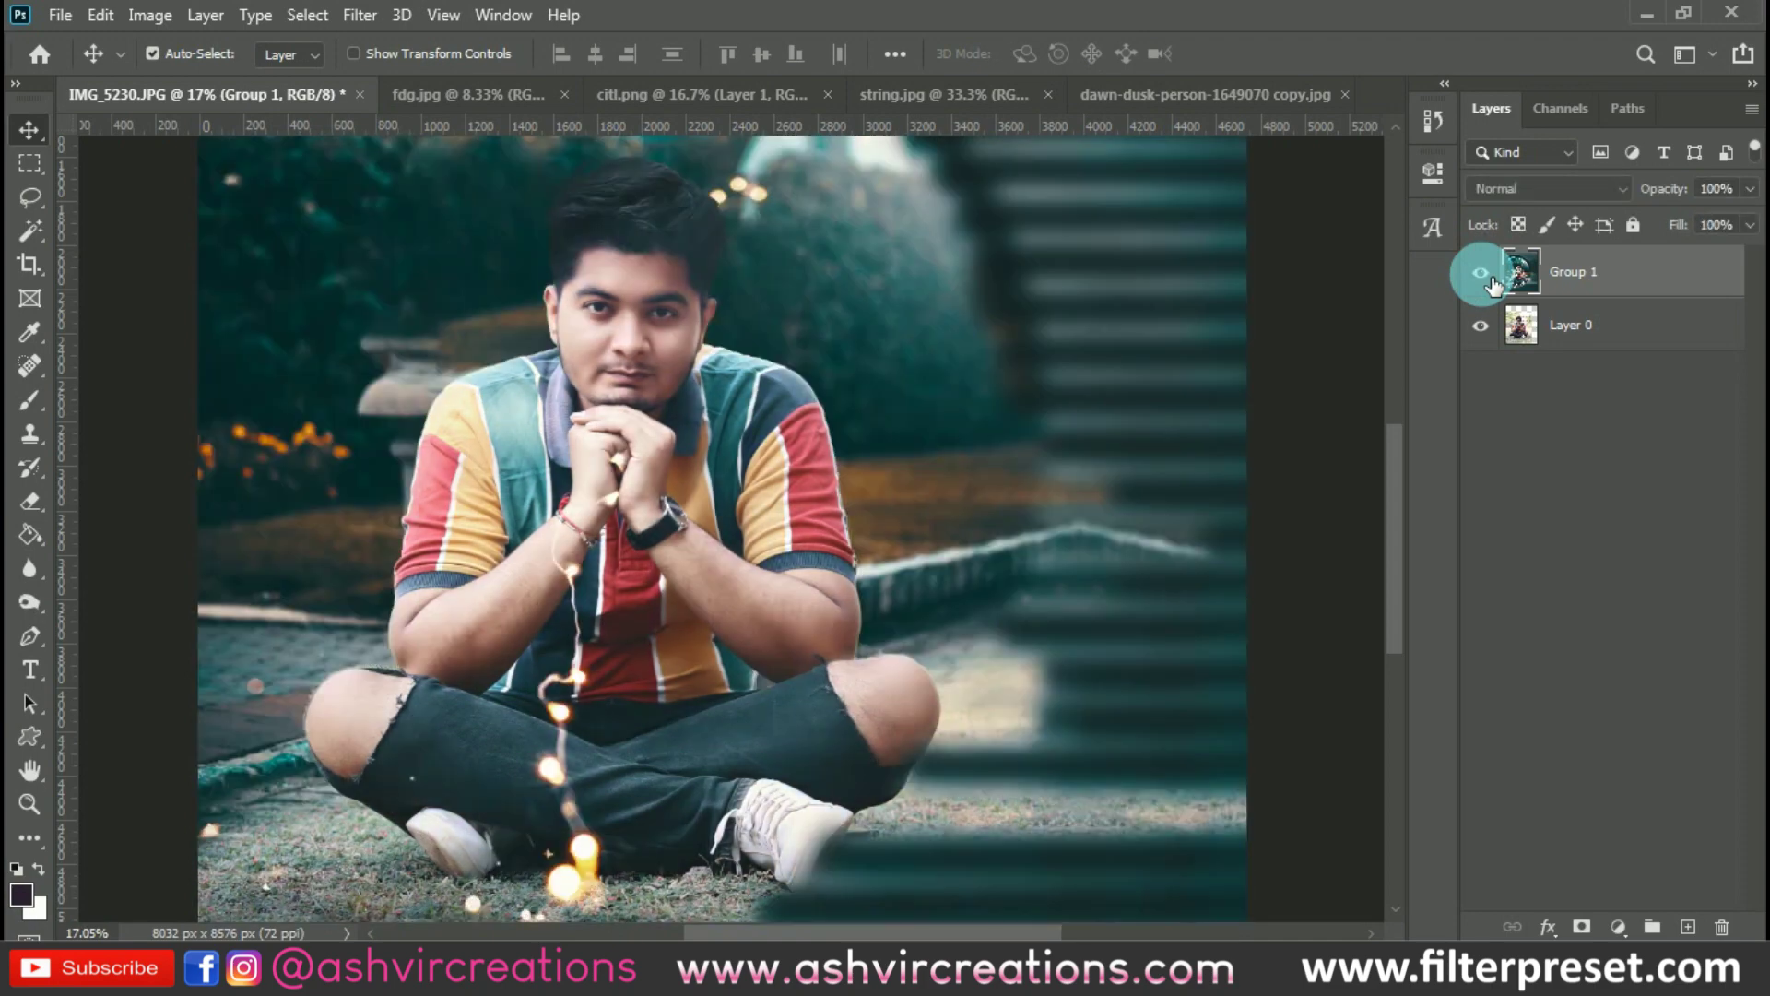